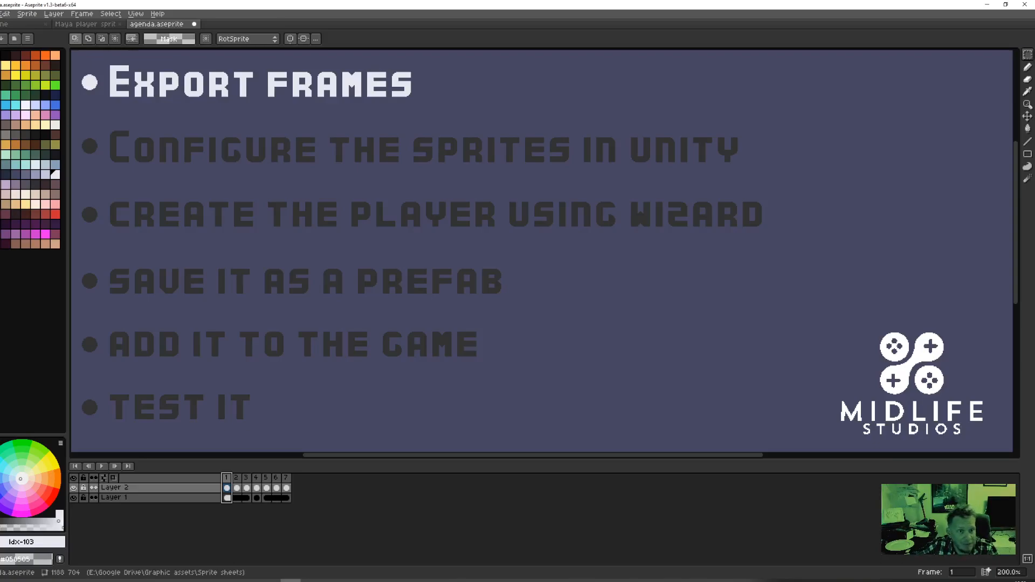
- Step through all the agenda frames, from exporting frames to testing, and return to the first one
key(Right)
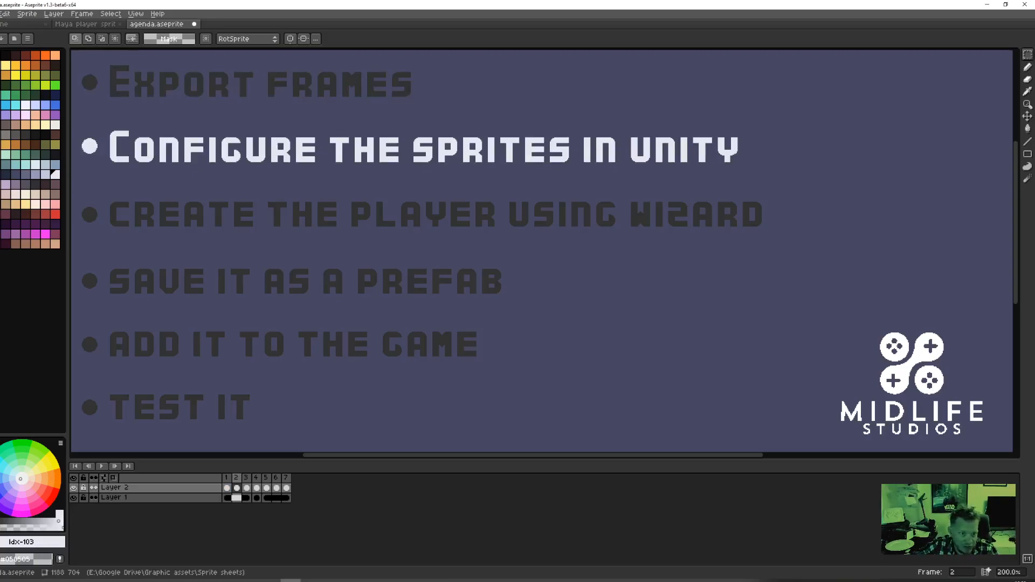
key(Right)
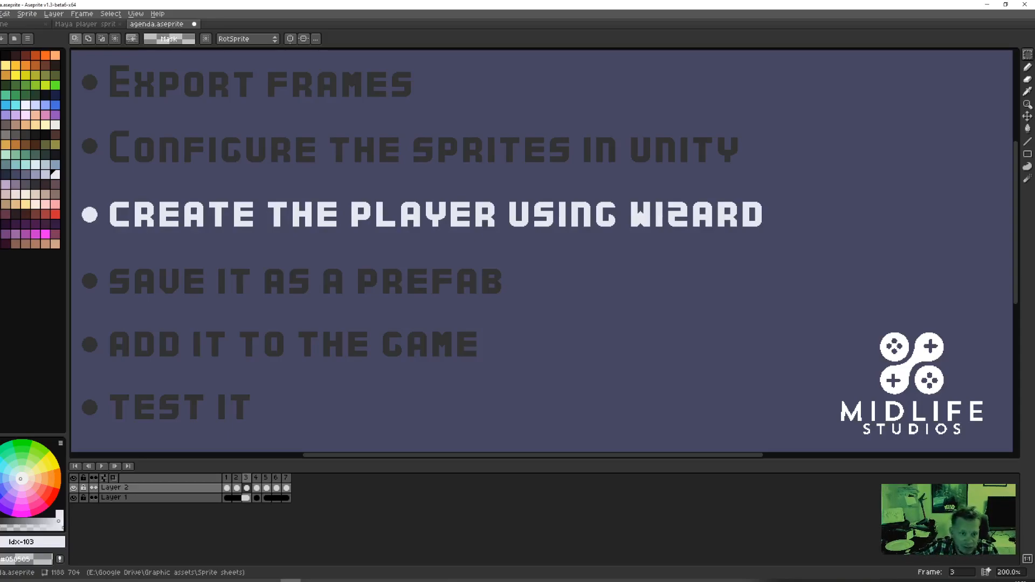
key(Right)
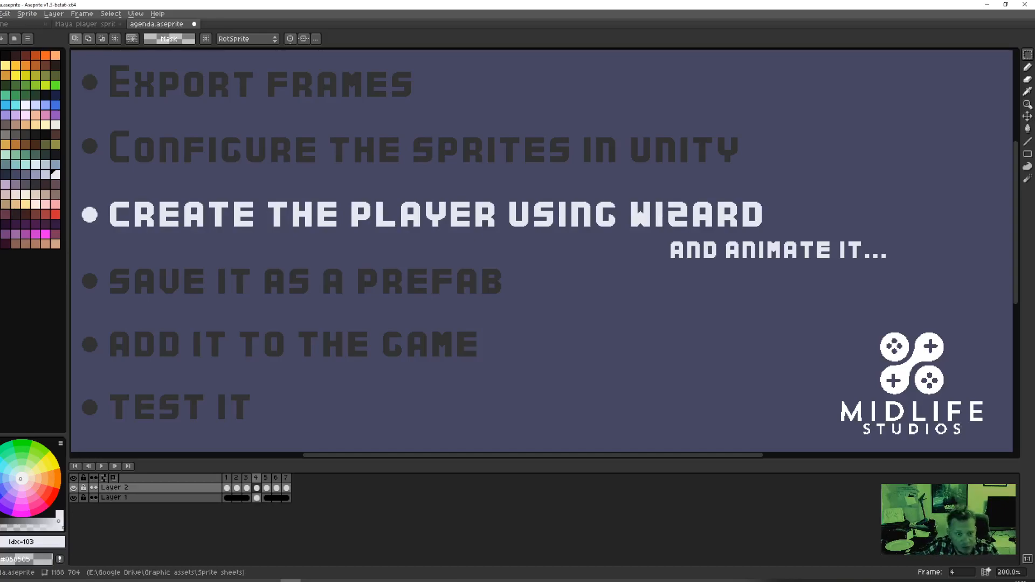
key(Right)
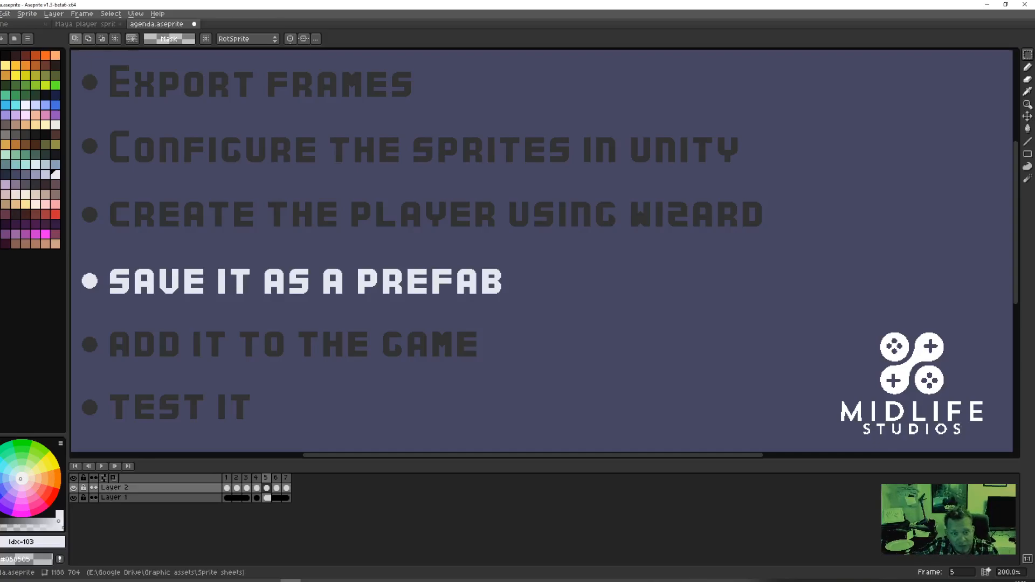
key(Right)
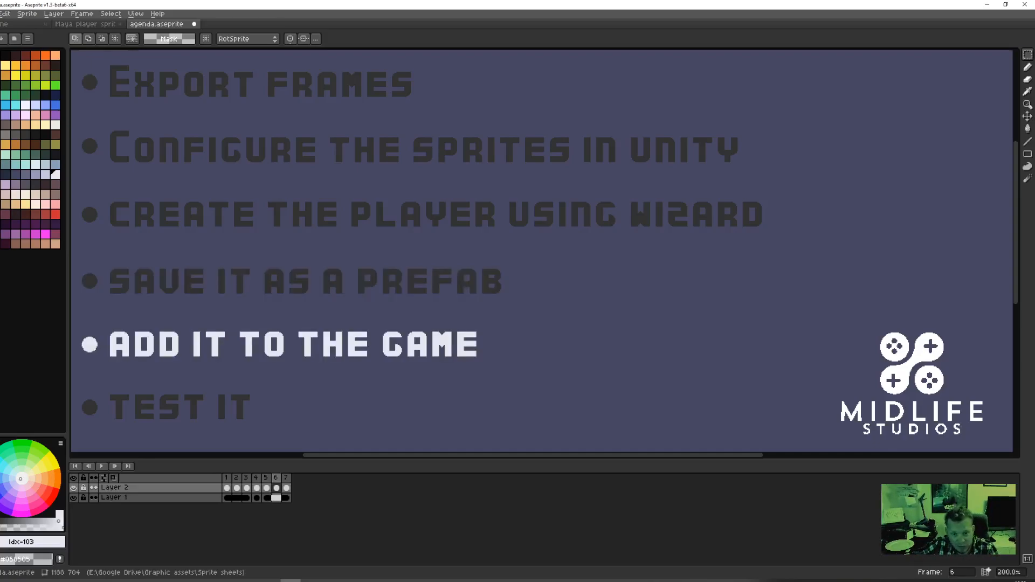
key(Right)
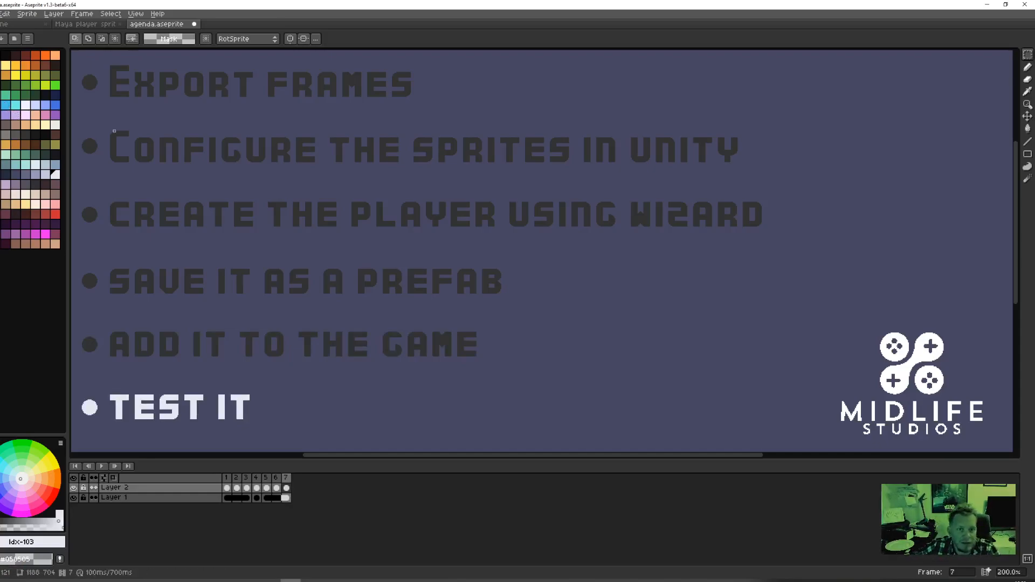
key(Right)
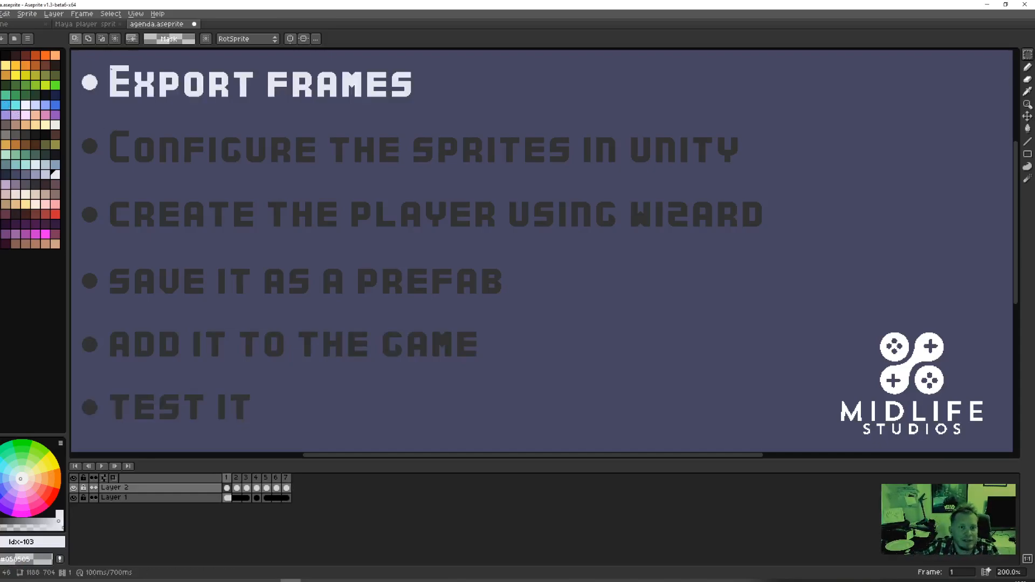
- Switch to the Maya player sprite file and examine its walk layer groups and their visibility
click(86, 24)
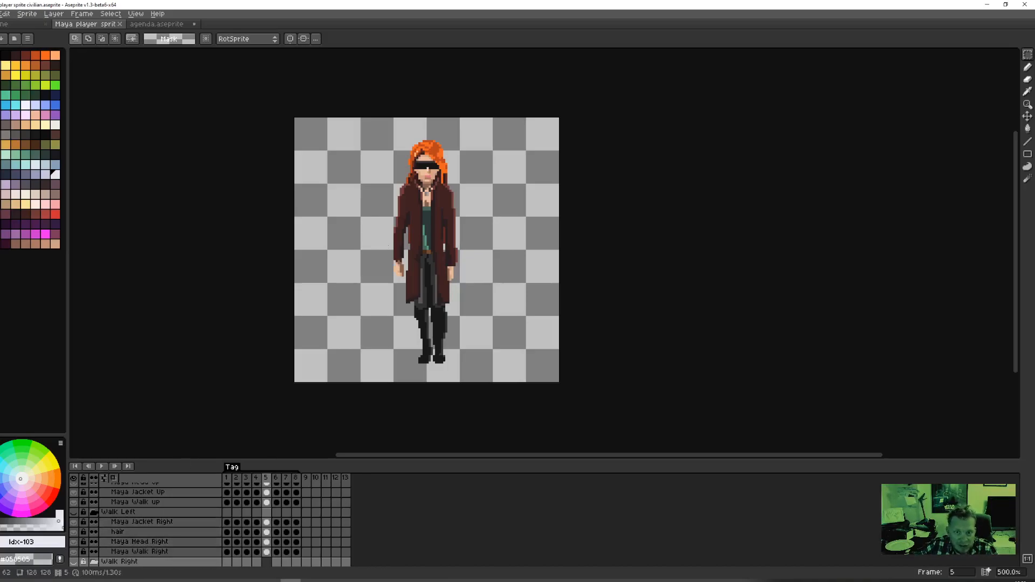
scroll(141, 539, down, 2)
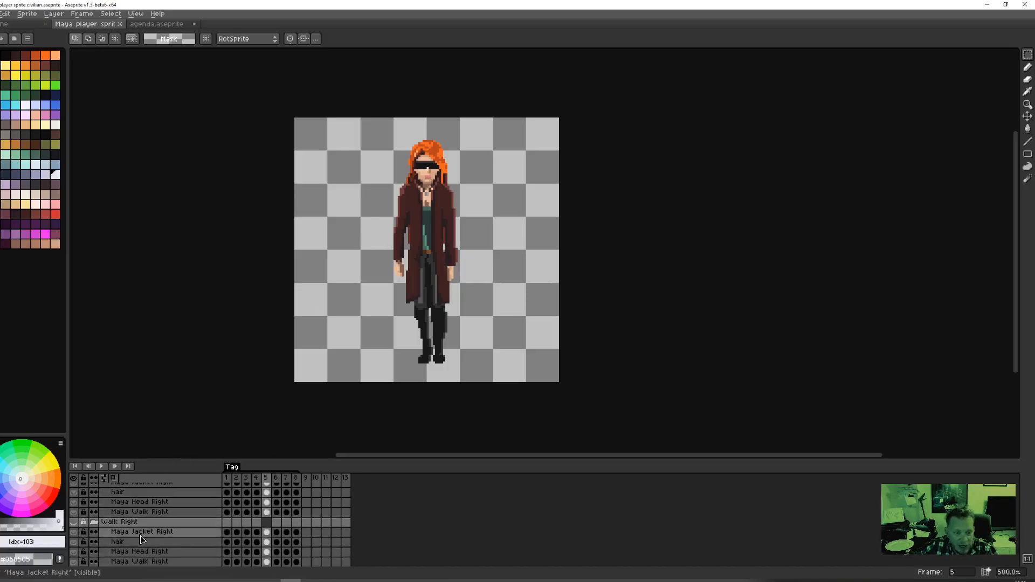
click(74, 533)
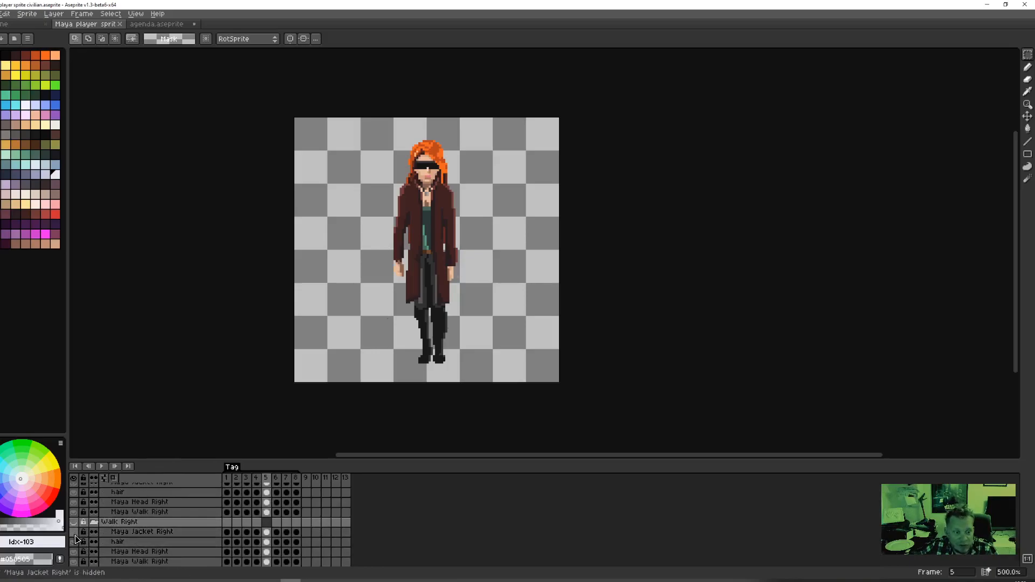
click(75, 535)
click(75, 523)
scroll(182, 546, down, 2)
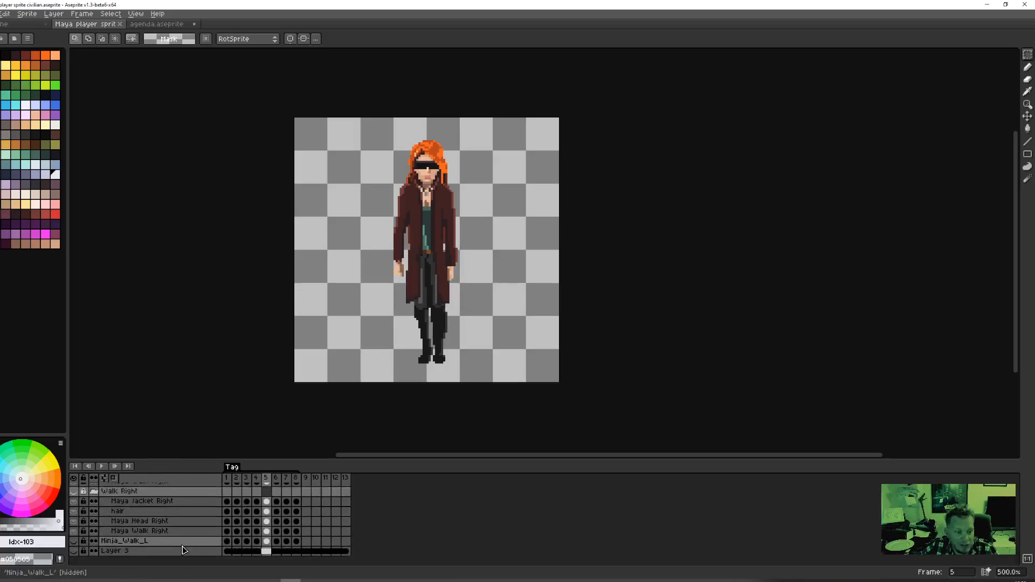
scroll(130, 543, up, 5)
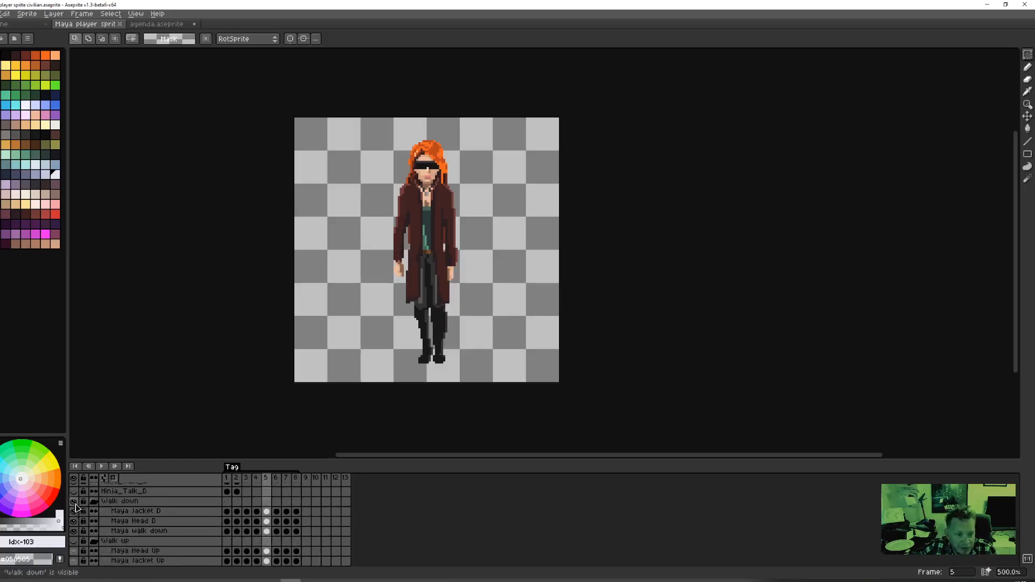
scroll(76, 507, up, 3)
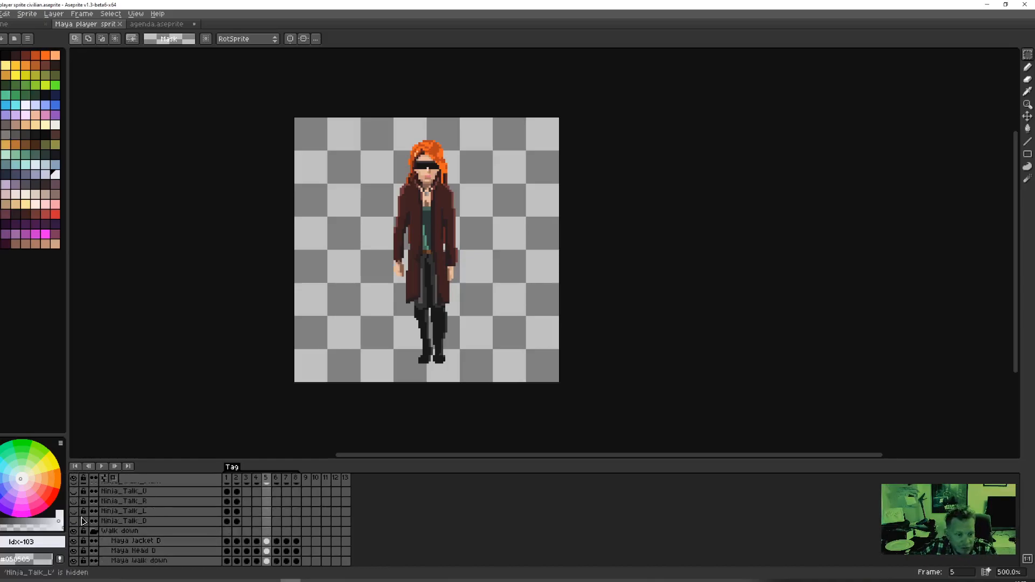
- Hide the Walk down group and show the Walk Right group without its Maya Jacket Right layer
click(75, 533)
scroll(73, 518, down, 8)
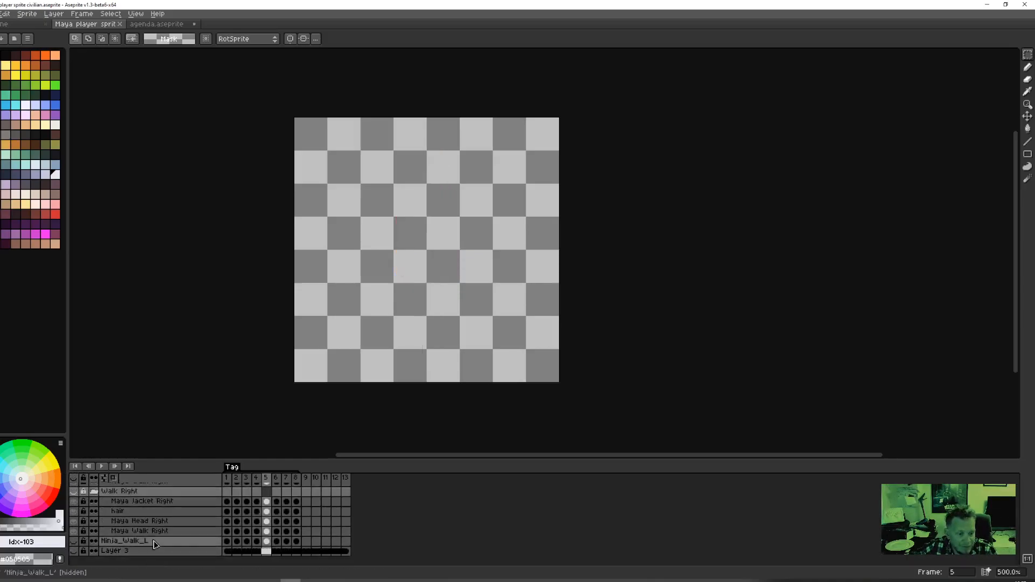
click(74, 492)
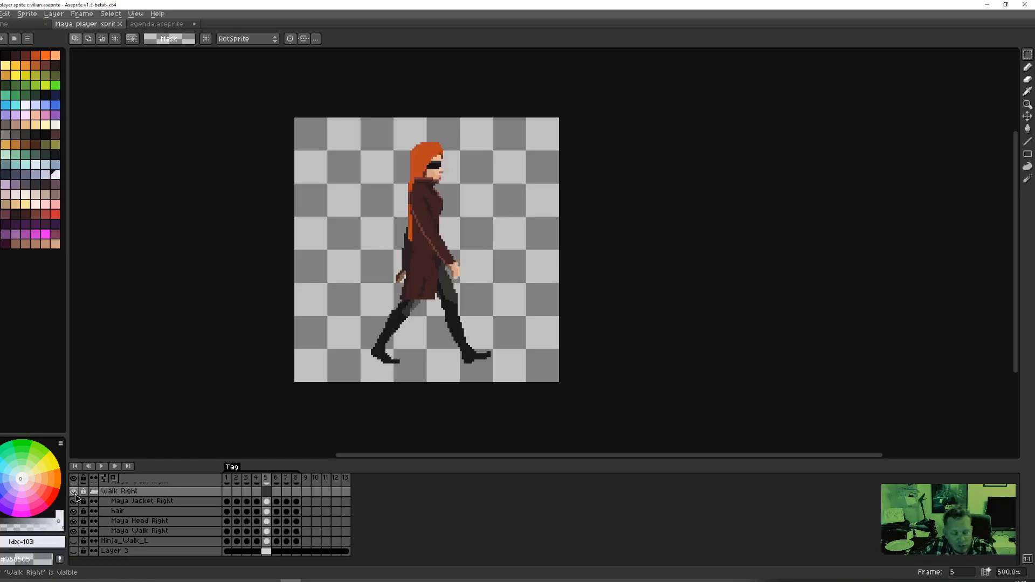
click(74, 502)
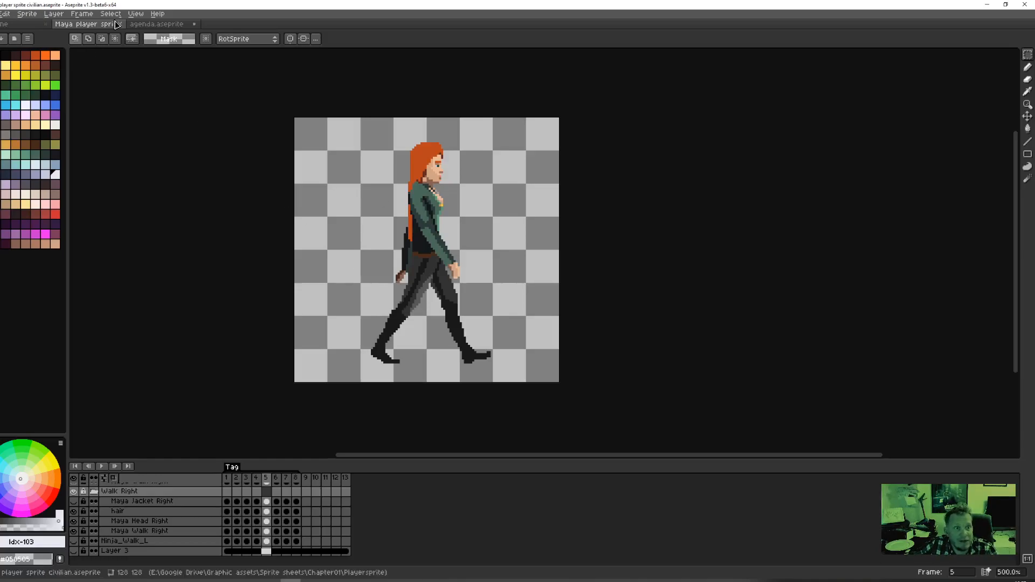
- Check the sprite's canvas size without changing it
click(27, 14)
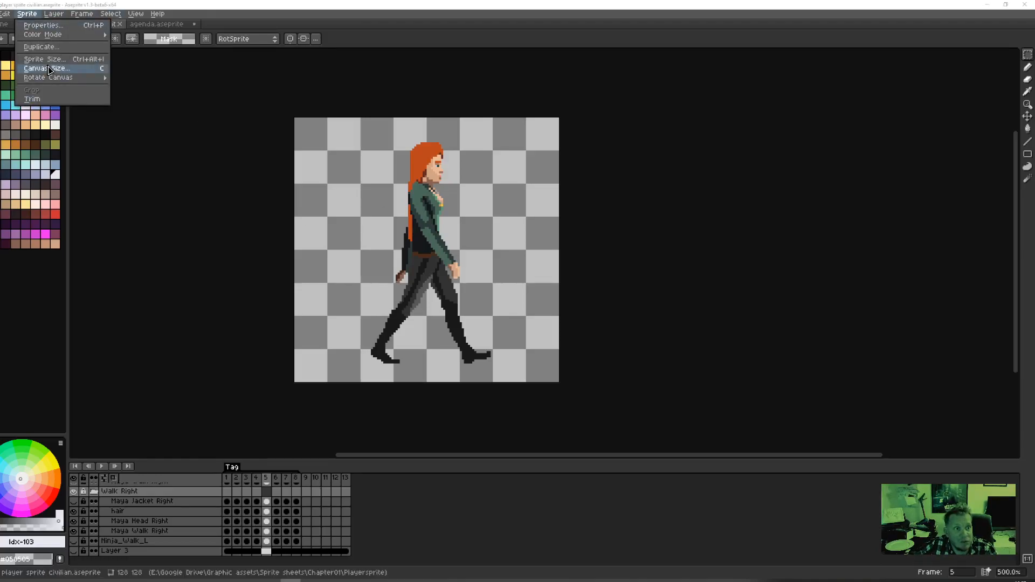
click(46, 68)
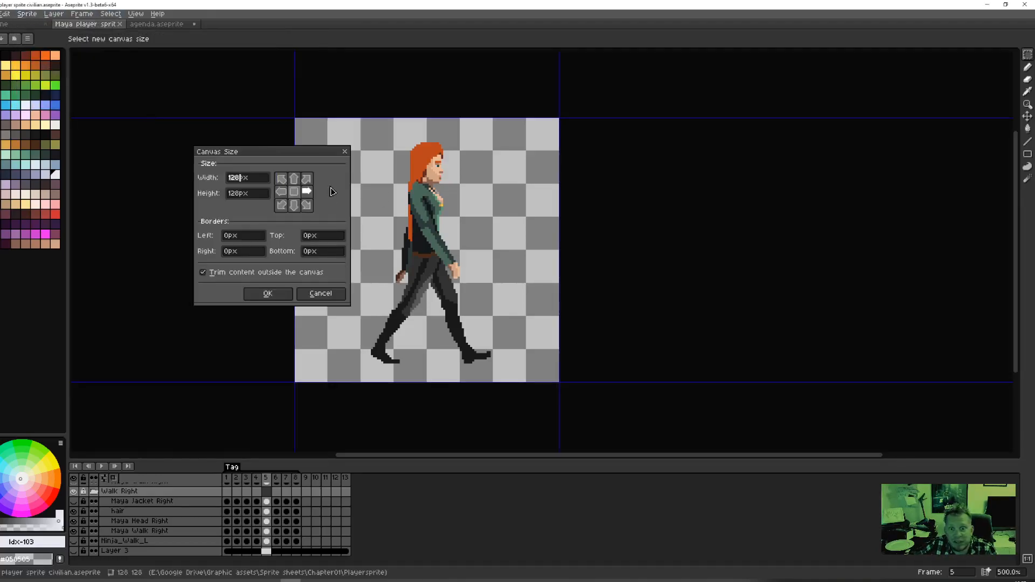
click(332, 298)
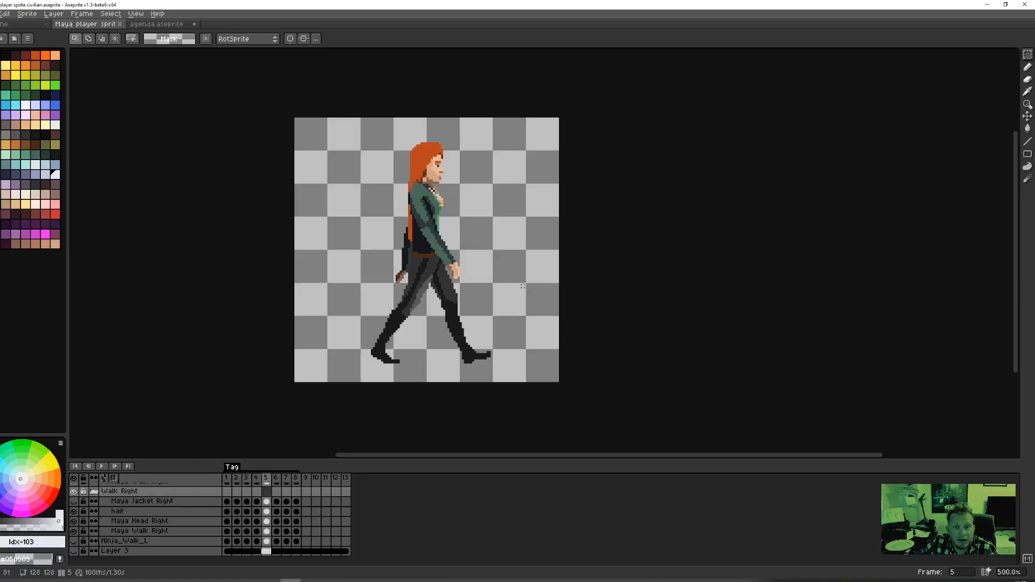
- Start exporting the sprite and choose the Player Maya Civilian folder within Characters as the destination
click(0, 13)
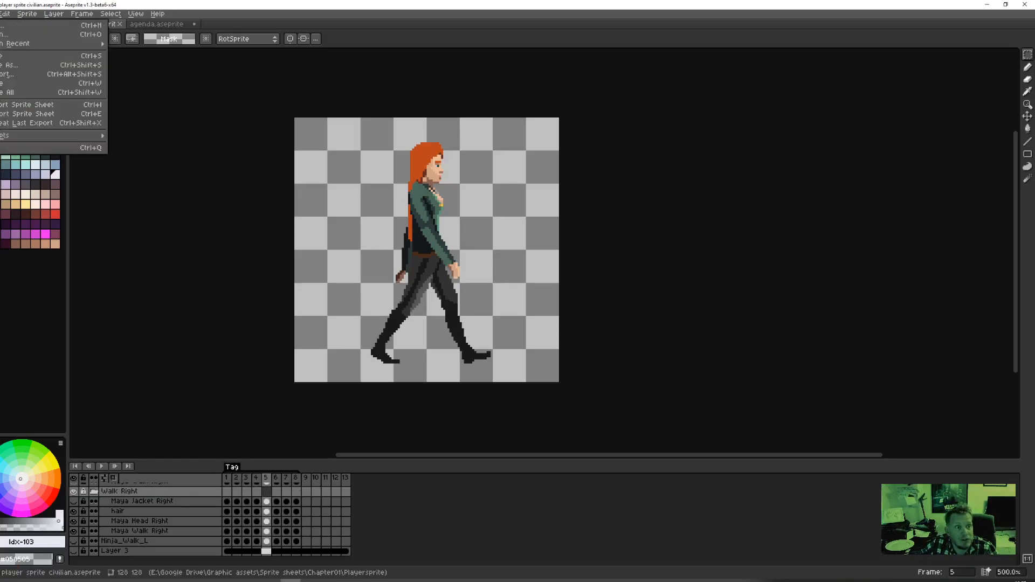
click(17, 75)
click(706, 132)
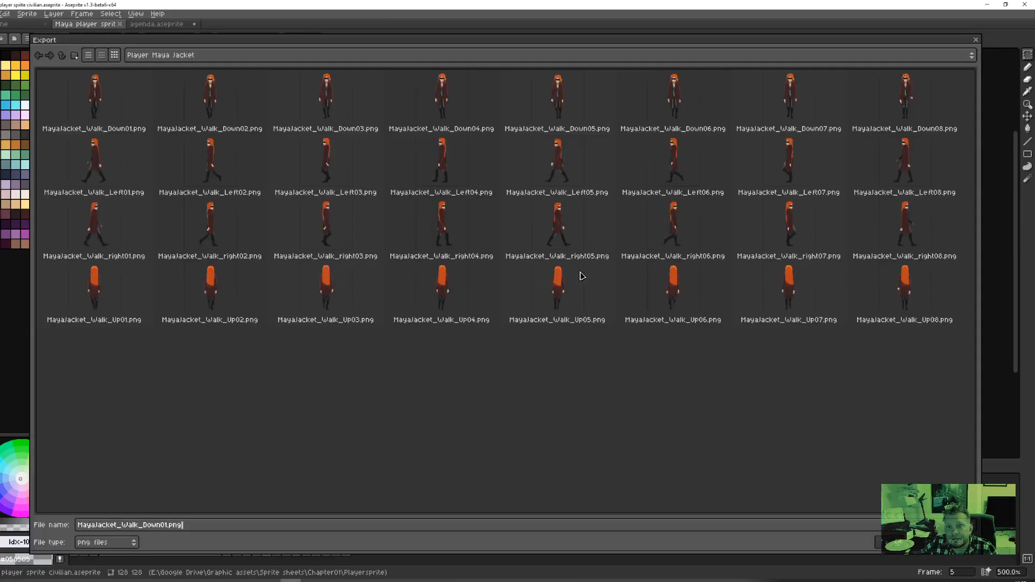
click(63, 58)
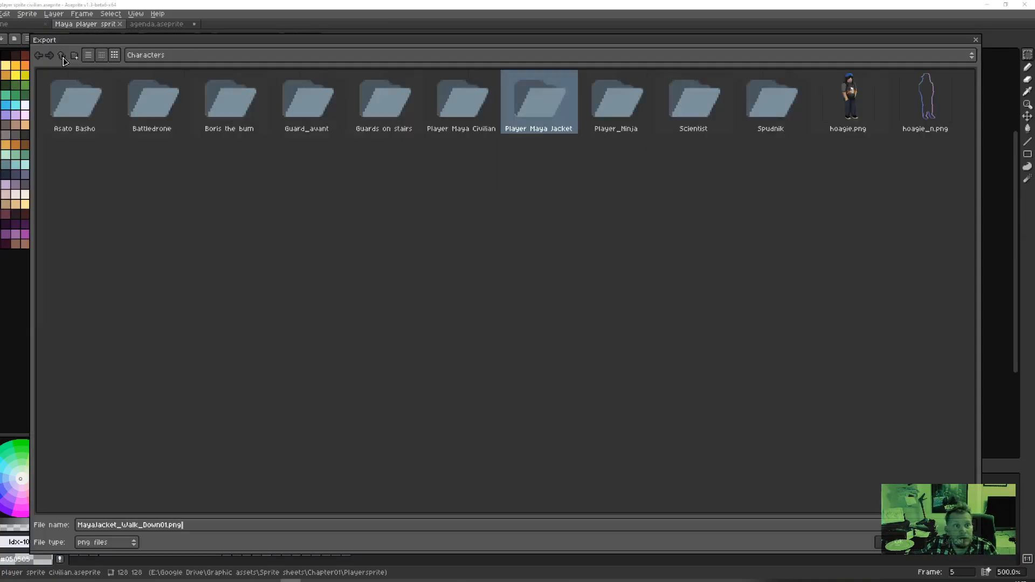
click(231, 221)
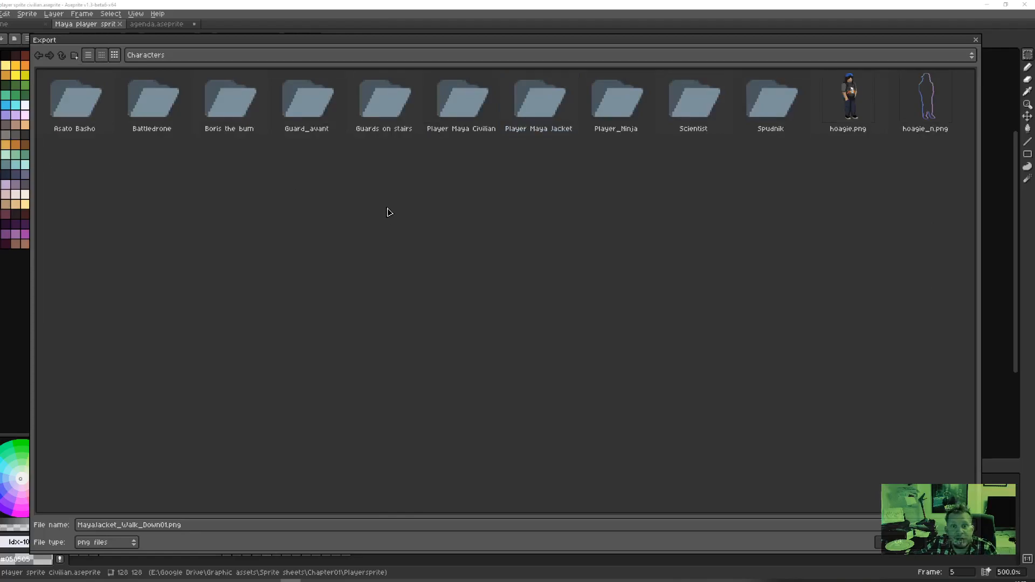
click(459, 98)
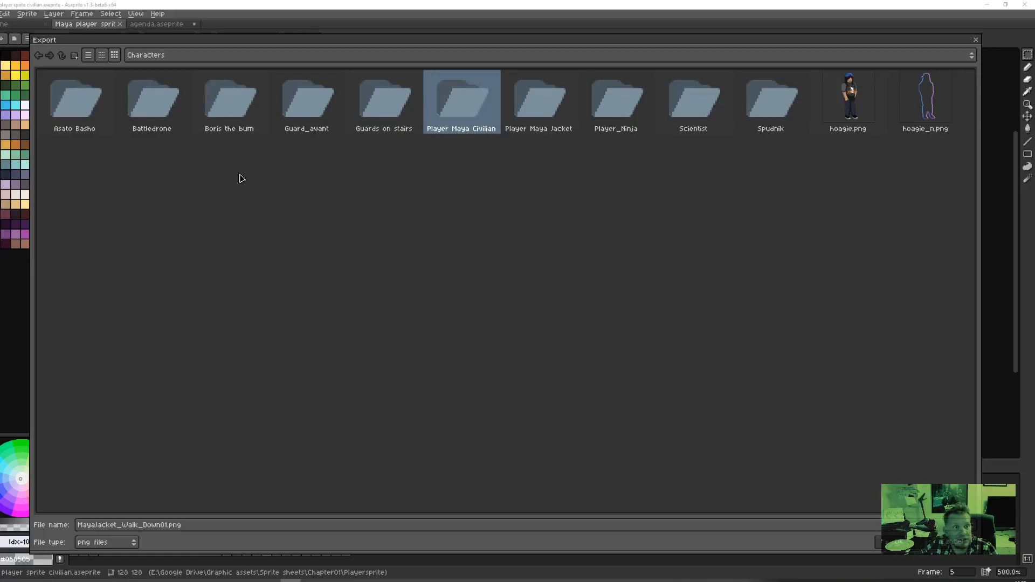
double_click(469, 104)
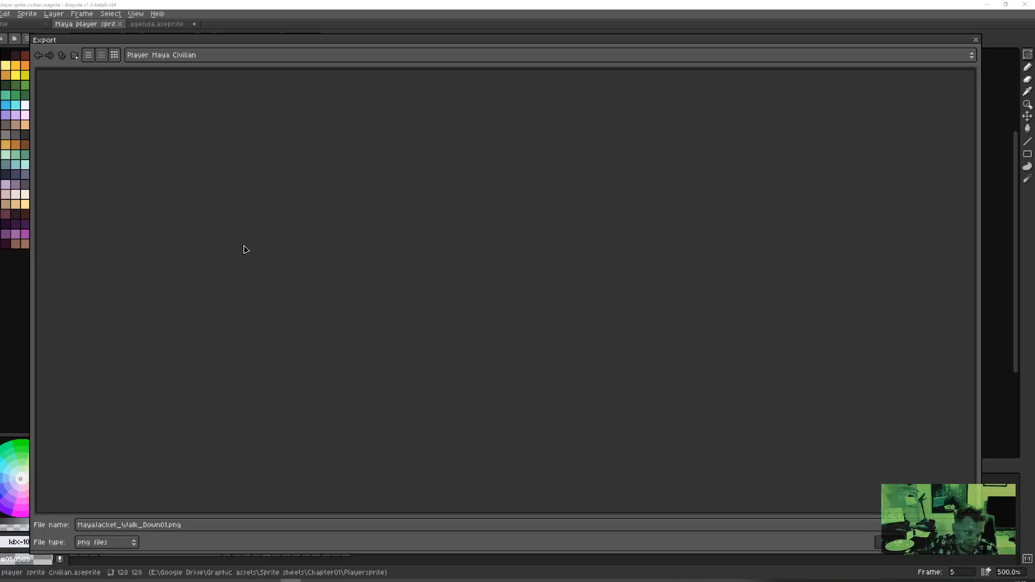
- Replace the export file name with Walk.png
click(78, 524)
key(ctrl+Delete)
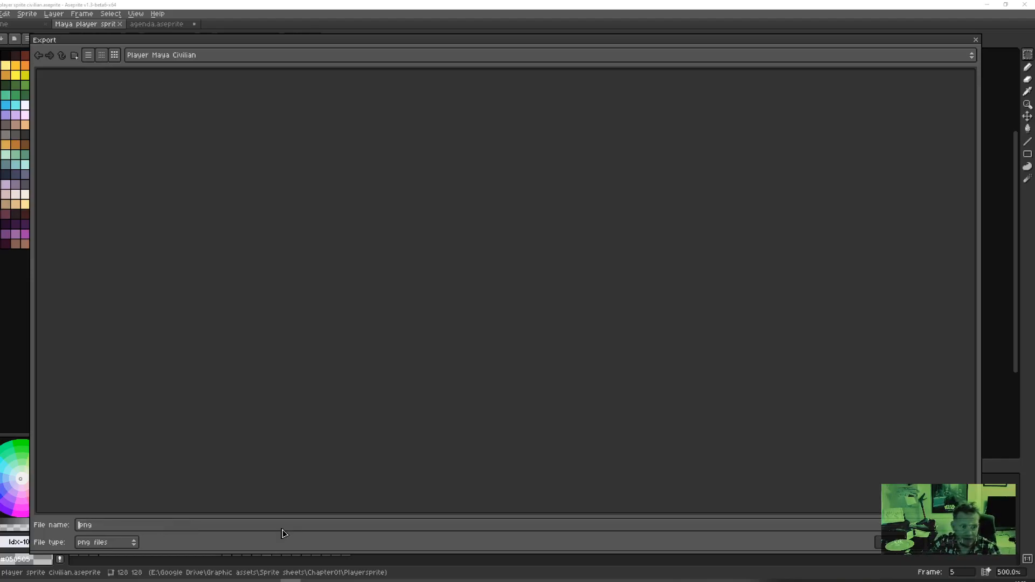
text(Walk)
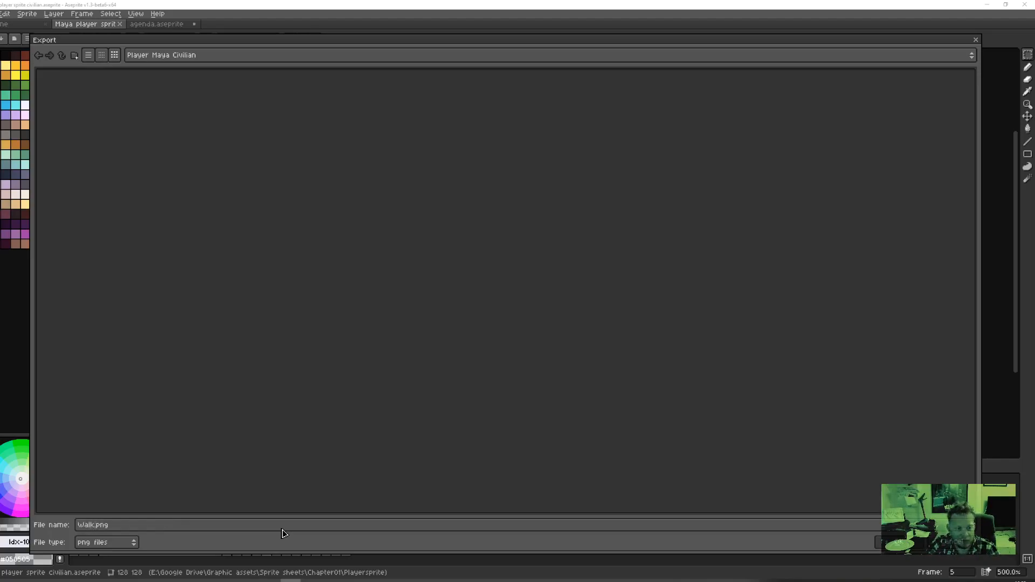
- Take the file name MayaJacket_Walk_right06.png from the Player Maya Jacket folder and return to the Player Maya Civilian folder
click(61, 55)
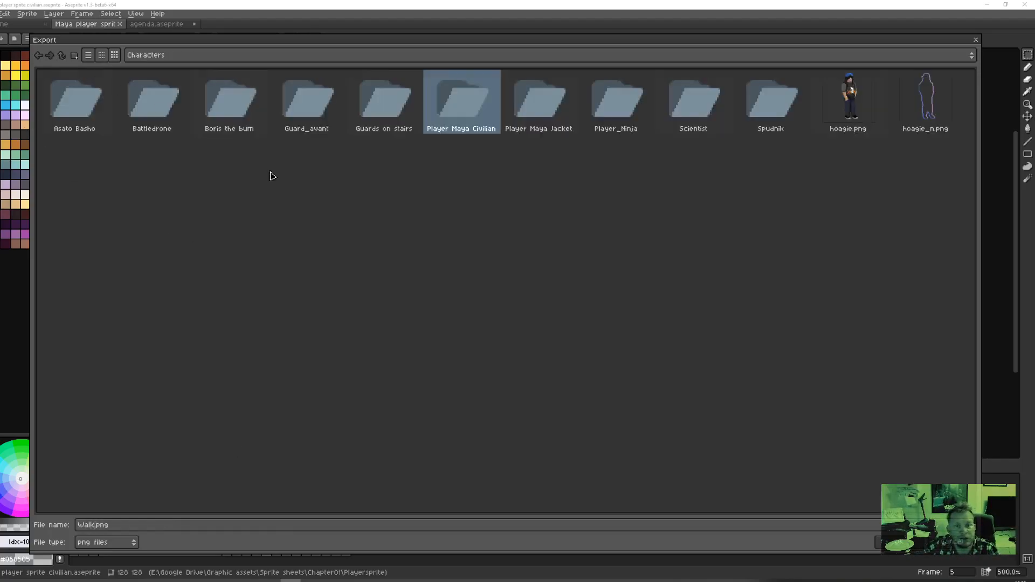
double_click(535, 128)
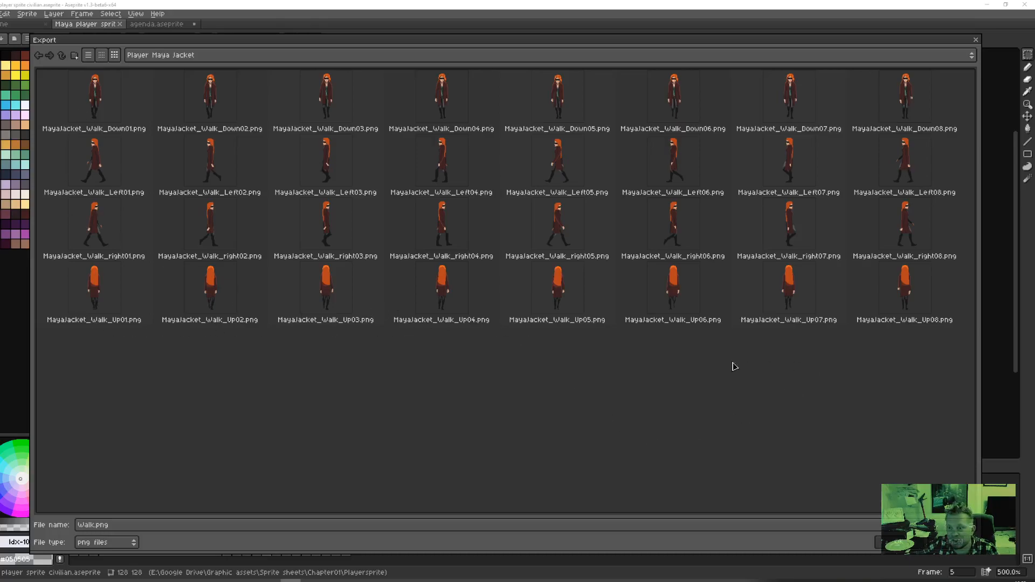
click(674, 220)
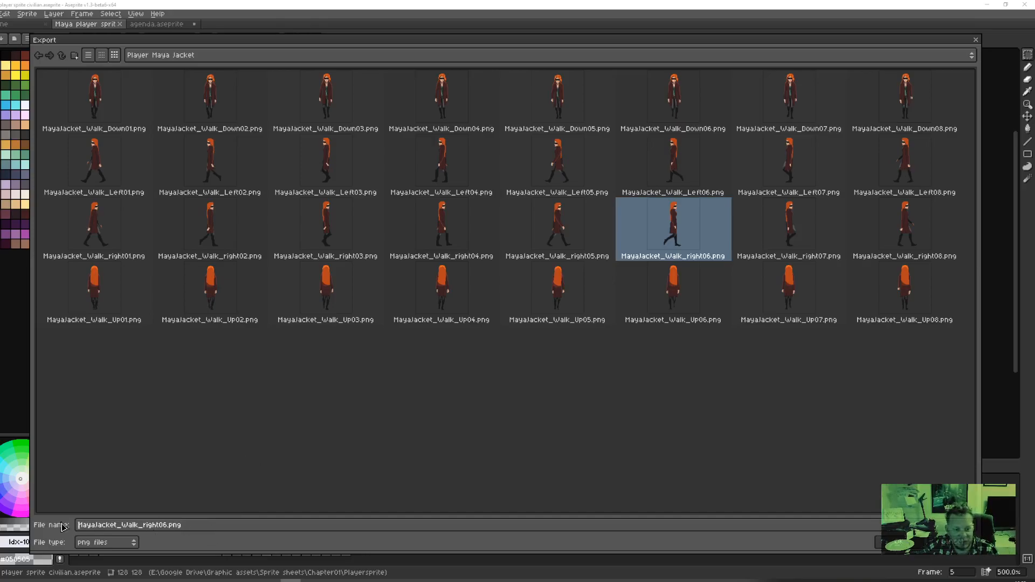
click(280, 453)
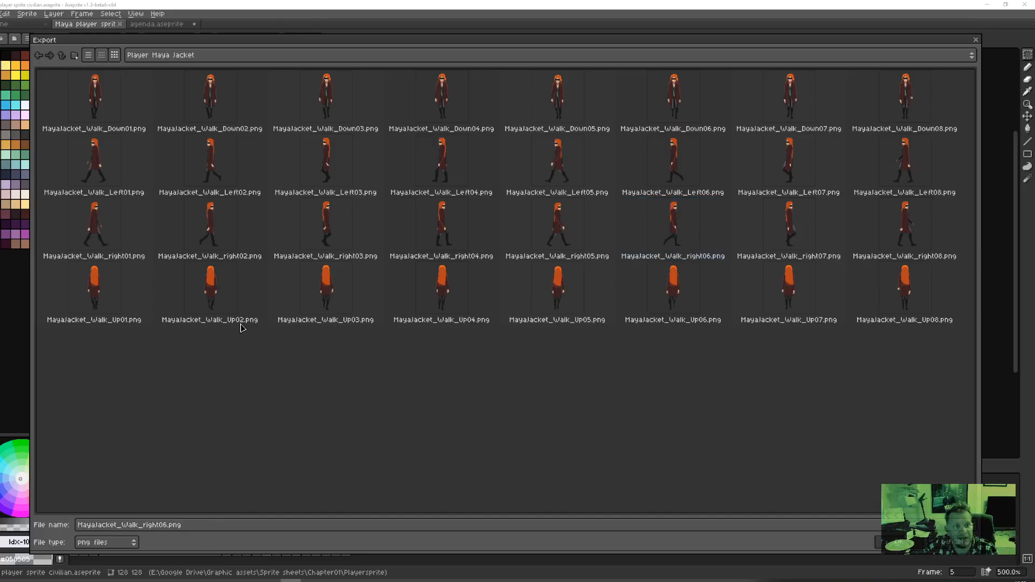
click(61, 55)
double_click(462, 98)
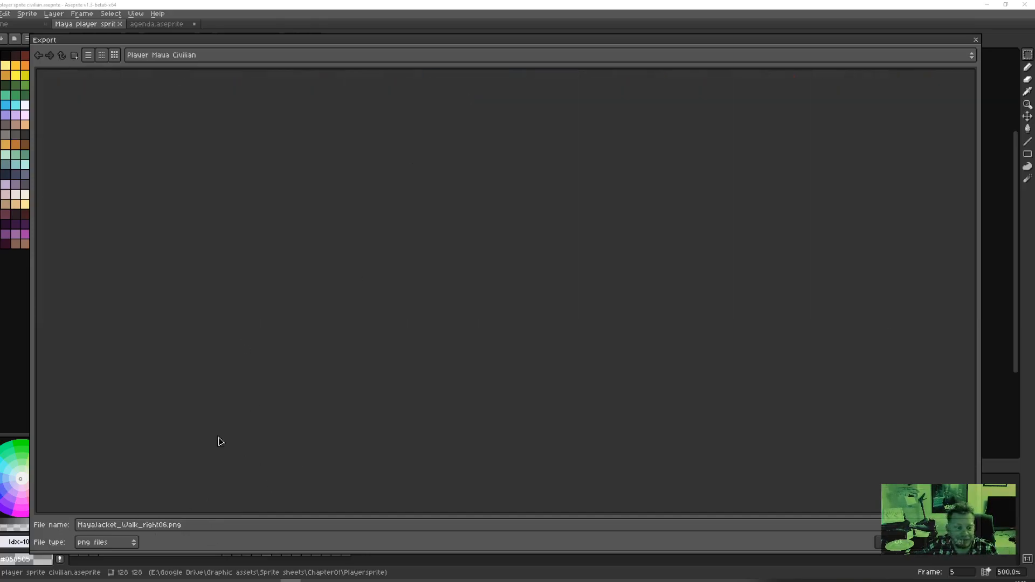
- Replace Jacket with Civilian in the export file name
drag(183, 528, 11, 528)
click(143, 528)
click(118, 527)
key(BackSpace)
key(BackSpace)
key(BackSpace)
key(BackSpace)
key(BackSpace)
key(BackSpace)
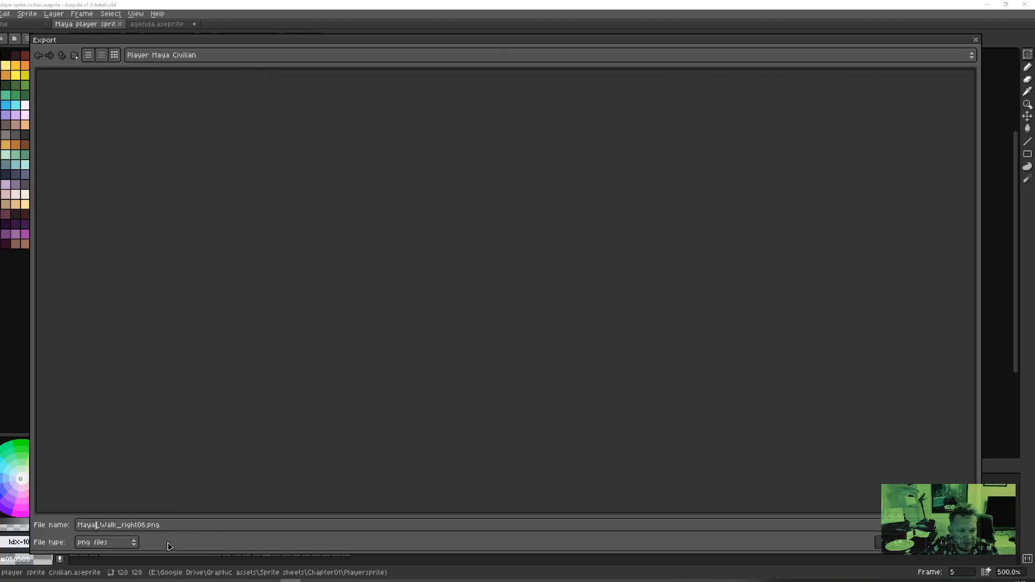
text(Civilian)
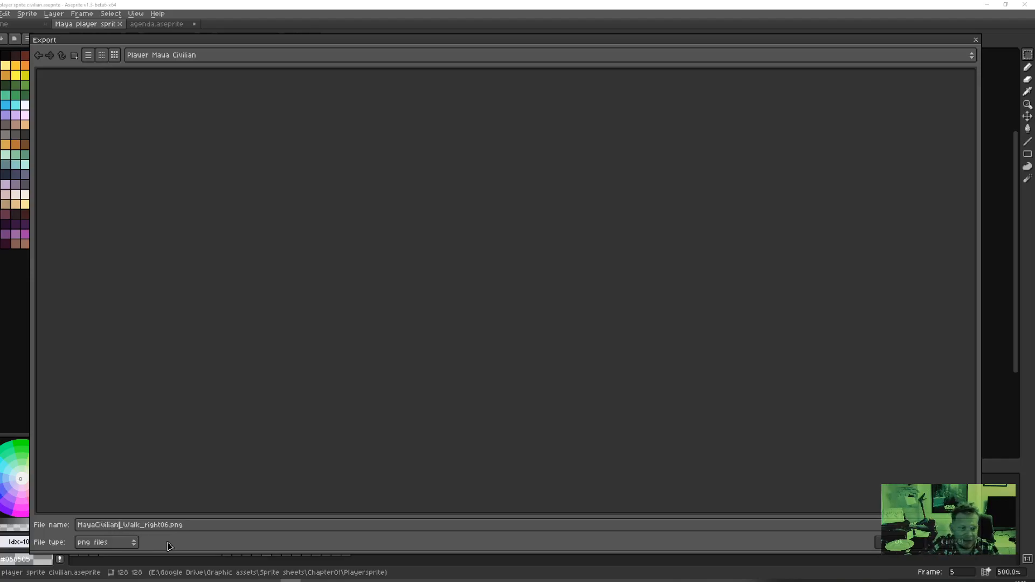
- Change the frame number in the file name to 01 and accept MayaCivilian_Walk_right01.png as the output file
click(170, 525)
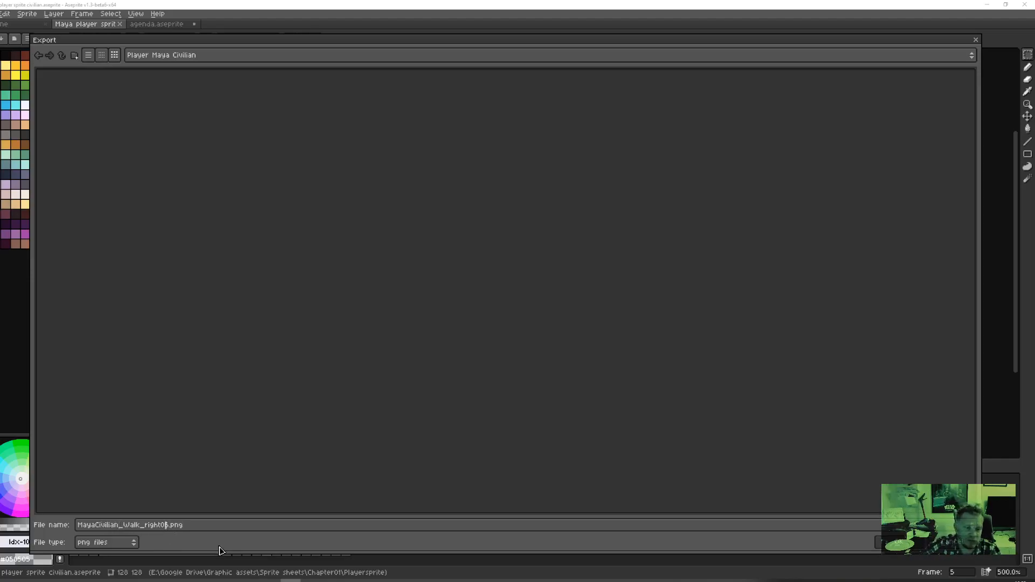
key(BackSpace)
text(1)
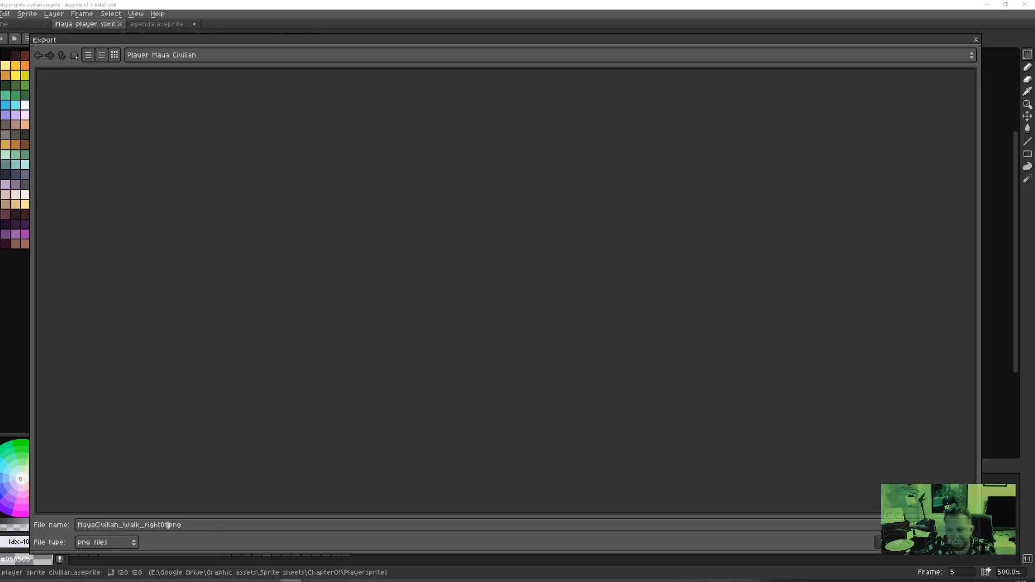
click(892, 545)
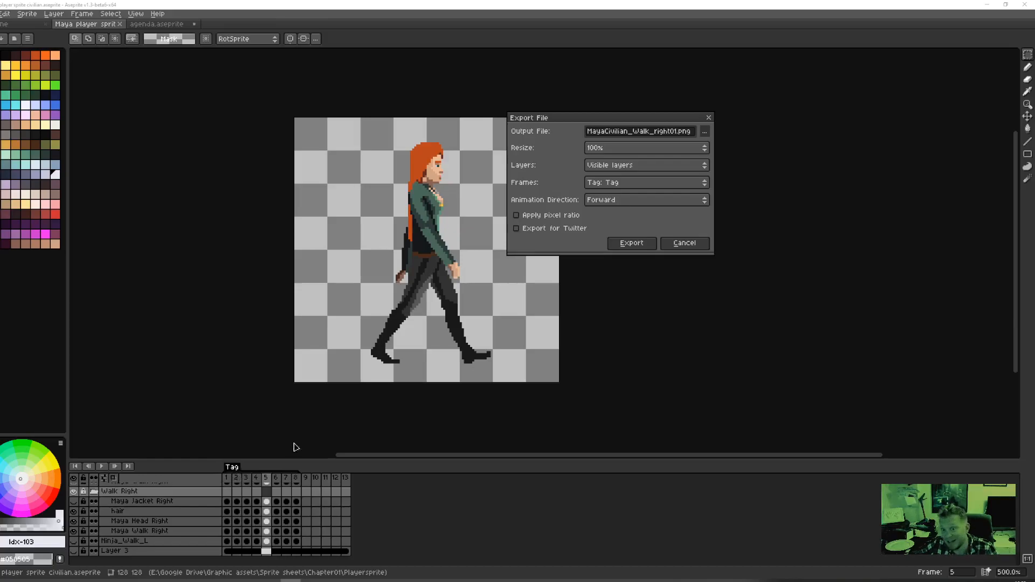
- Export the visible layers for the frames in the tag named Tag, agreeing to save them as separate PNG files
click(648, 186)
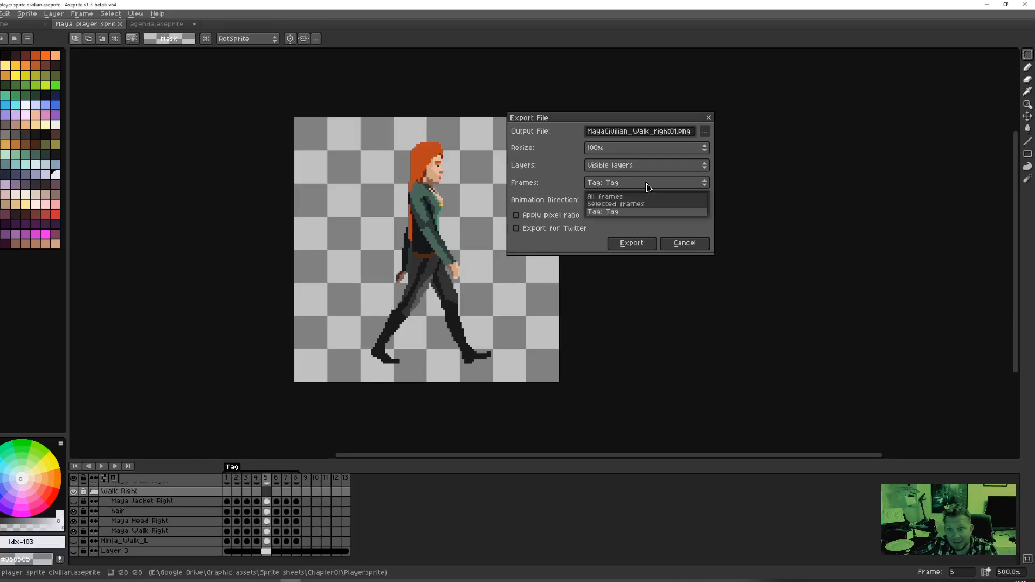
click(616, 211)
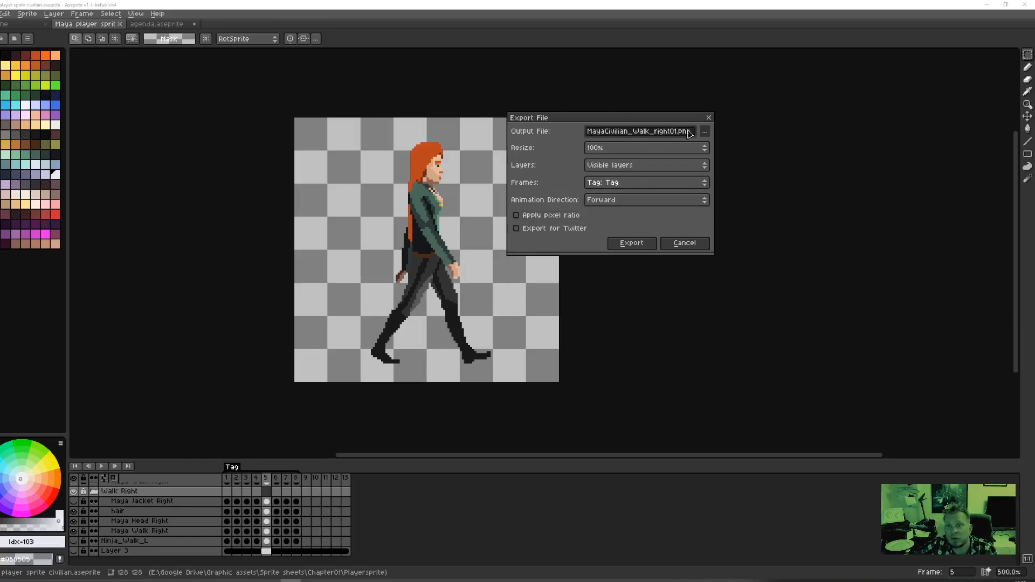
click(634, 244)
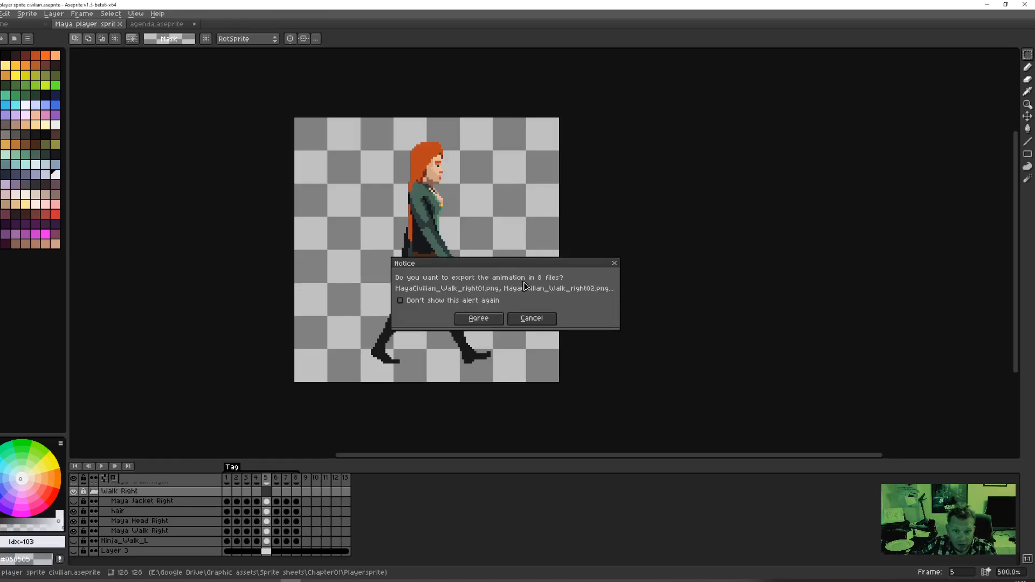
click(478, 320)
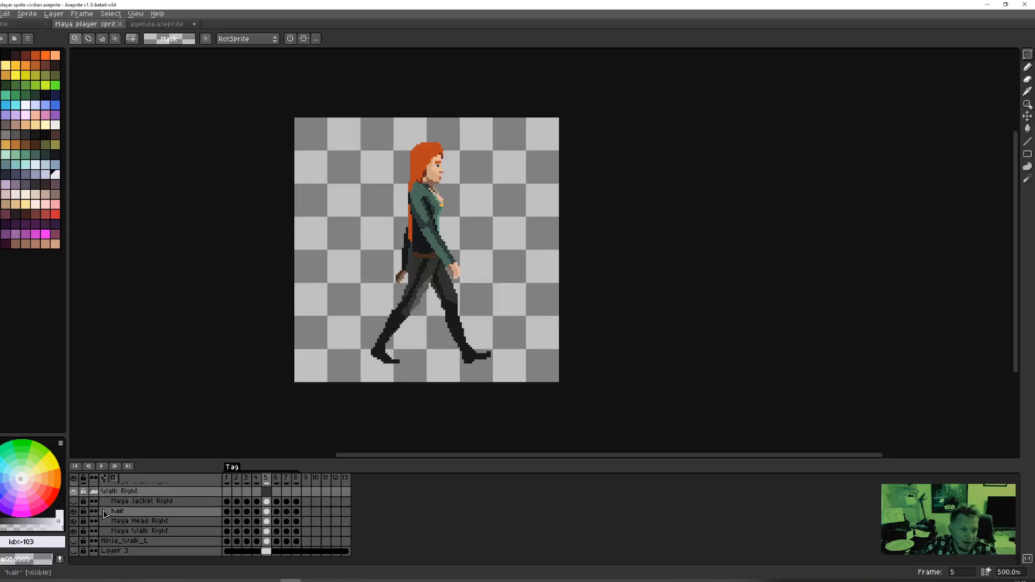
- Hide the Walk Right group and show the Walk Left group with its jacket layer hidden
scroll(77, 499, up, 1)
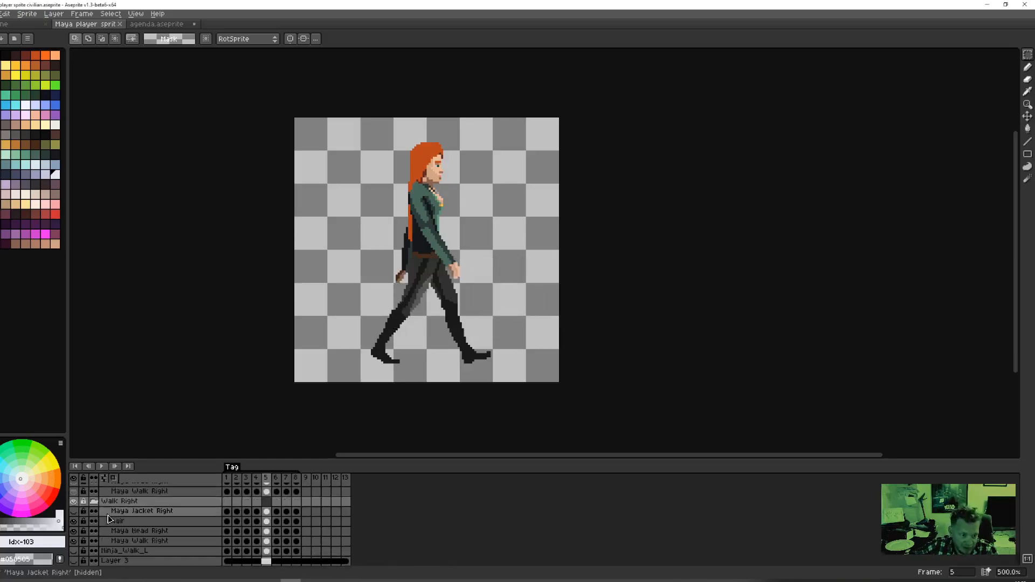
click(74, 521)
scroll(104, 526, up, 1)
click(73, 501)
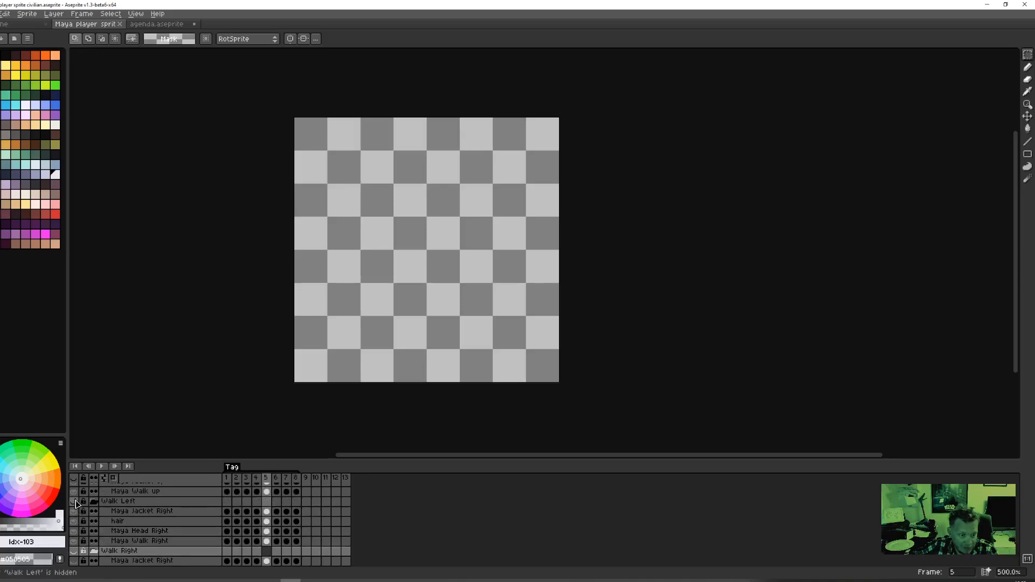
click(74, 512)
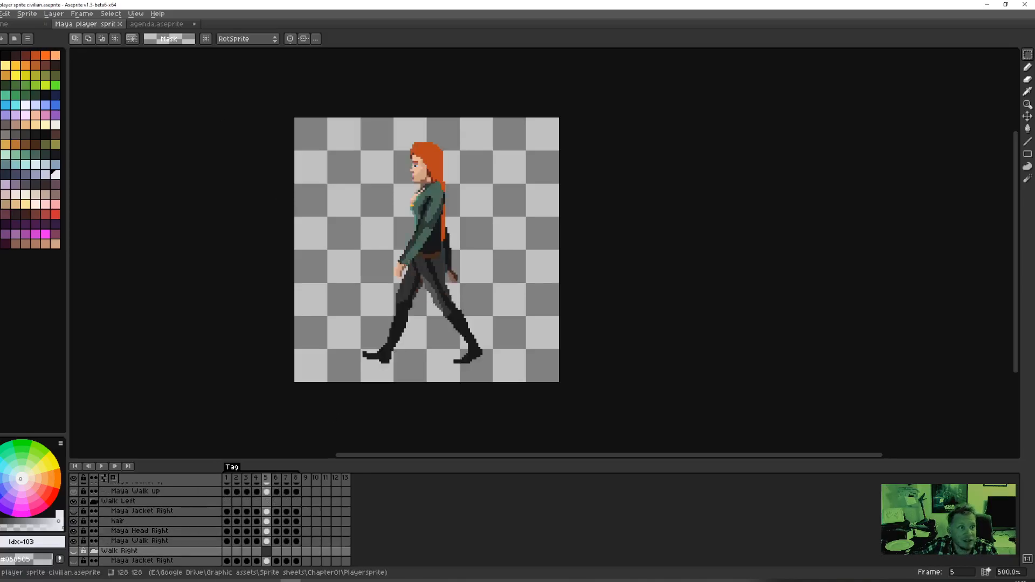
- Export the left-facing walk frames as separate PNG files starting with MayaCivilian_Walk_Left01.png
click(0, 14)
click(10, 79)
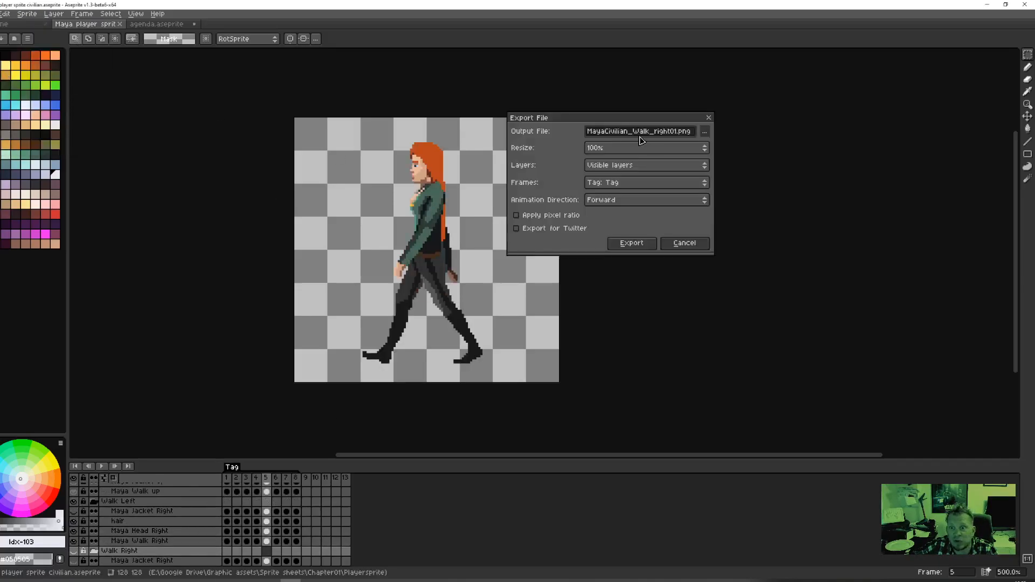
click(672, 131)
key(BackSpace)
key(BackSpace)
key(BackSpace)
key(BackSpace)
key(BackSpace)
text(Left)
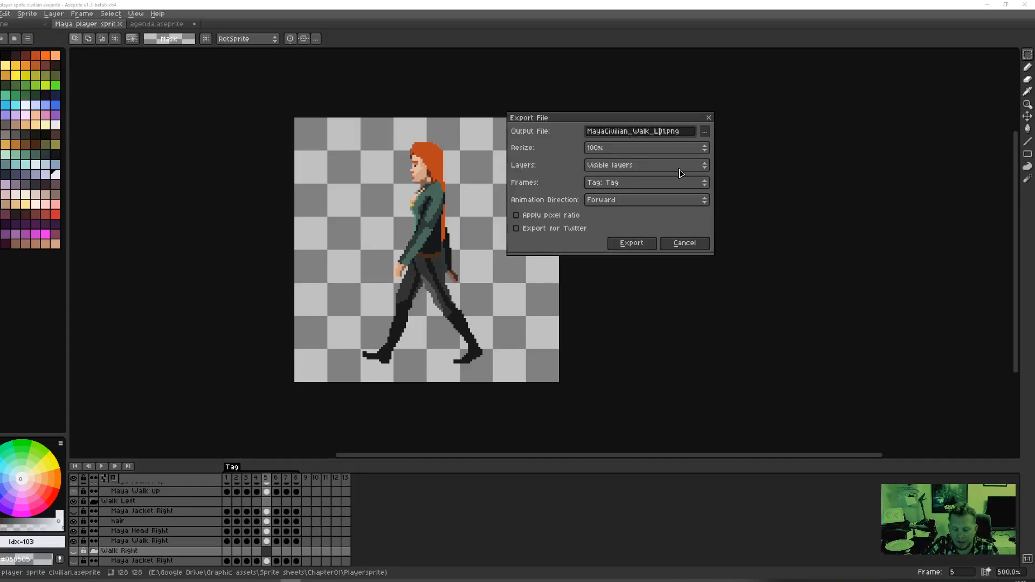
click(642, 243)
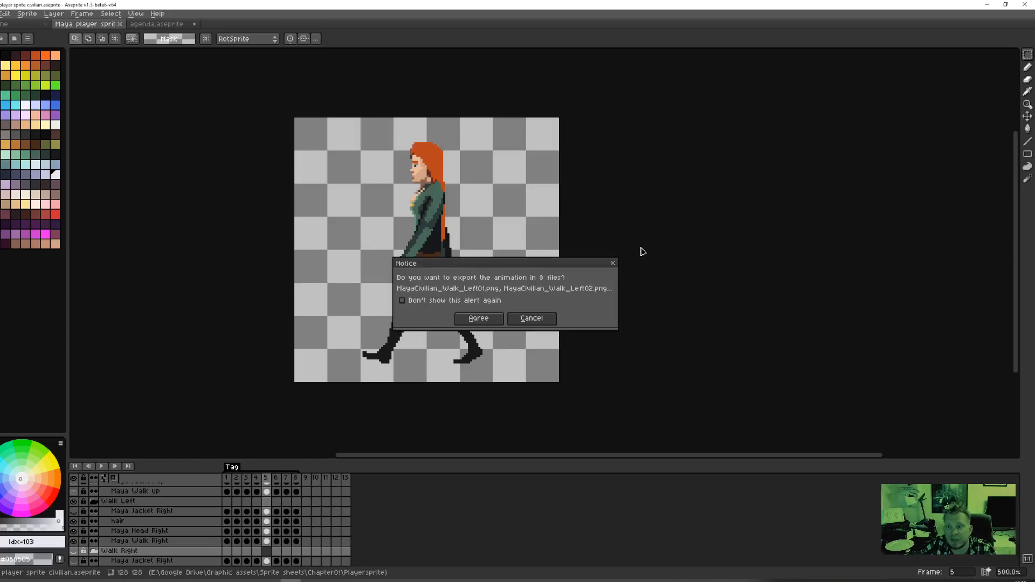
click(474, 319)
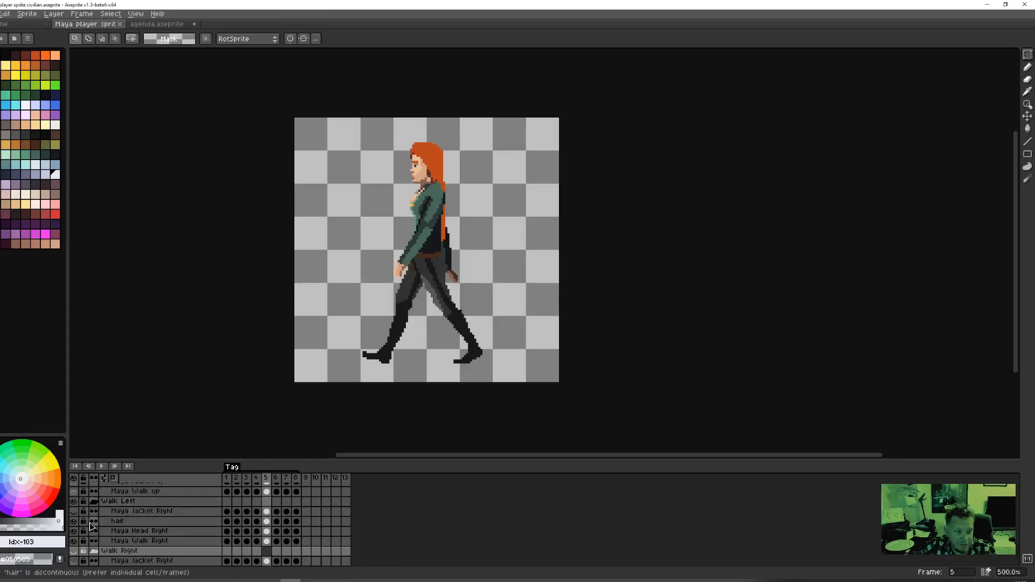
- Hide the Walk Left group and show the Walk up group with its Maya Jacket Up layer hidden
click(74, 502)
scroll(117, 524, up, 4)
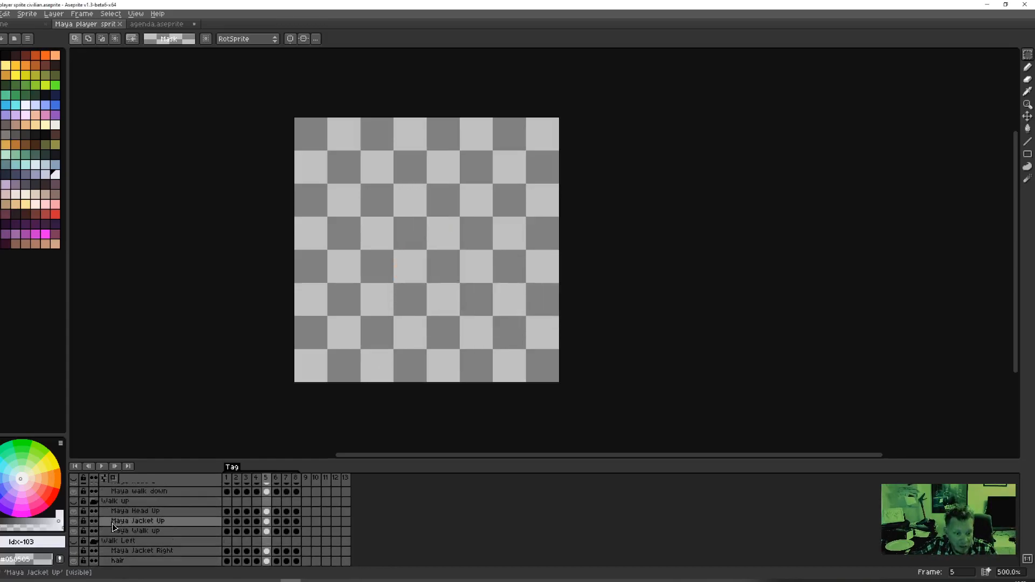
click(74, 502)
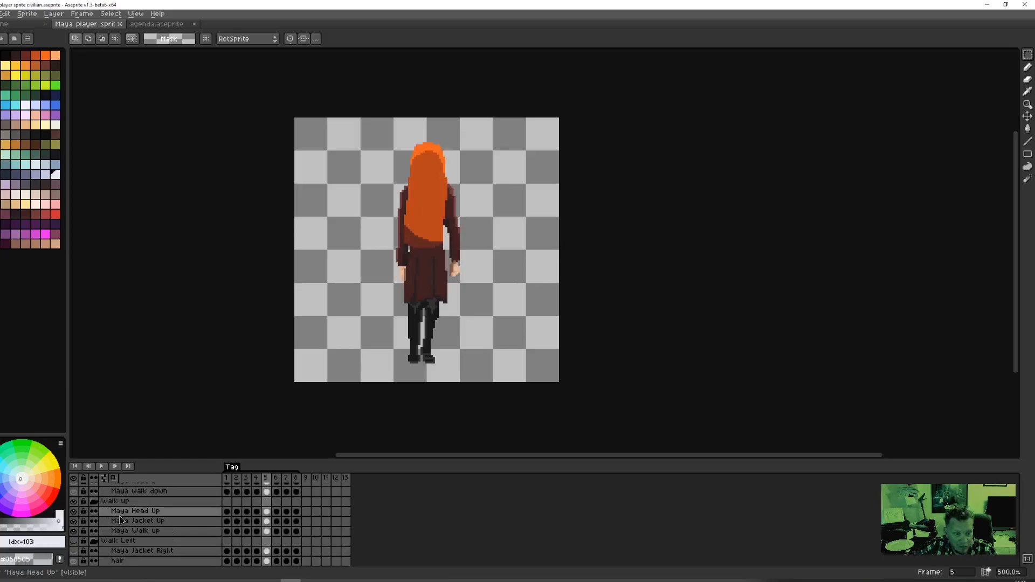
click(74, 522)
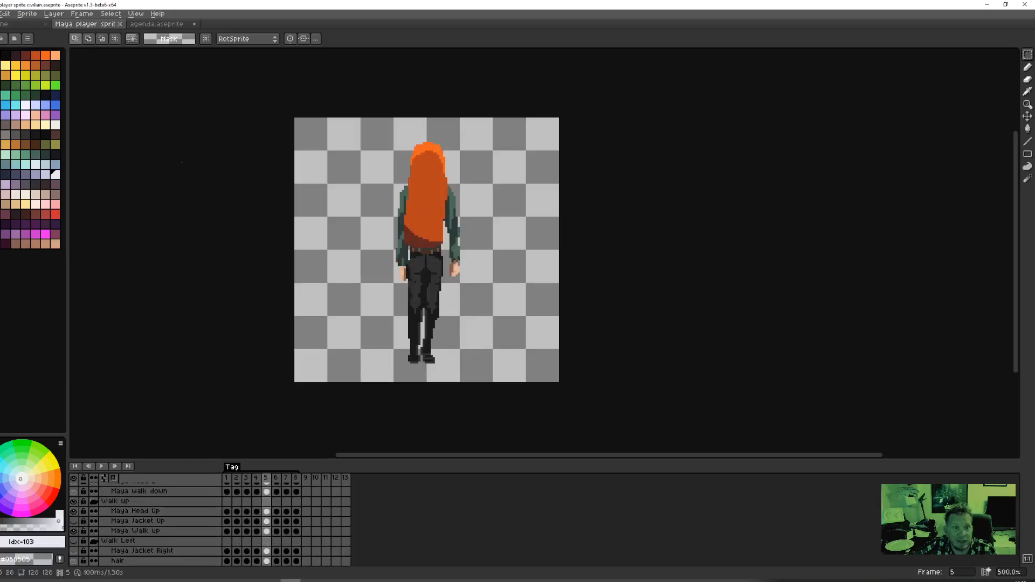
- Export the upward walk frames as separate PNG files starting with MayaCivilian_Walk_Up01.png
click(2, 14)
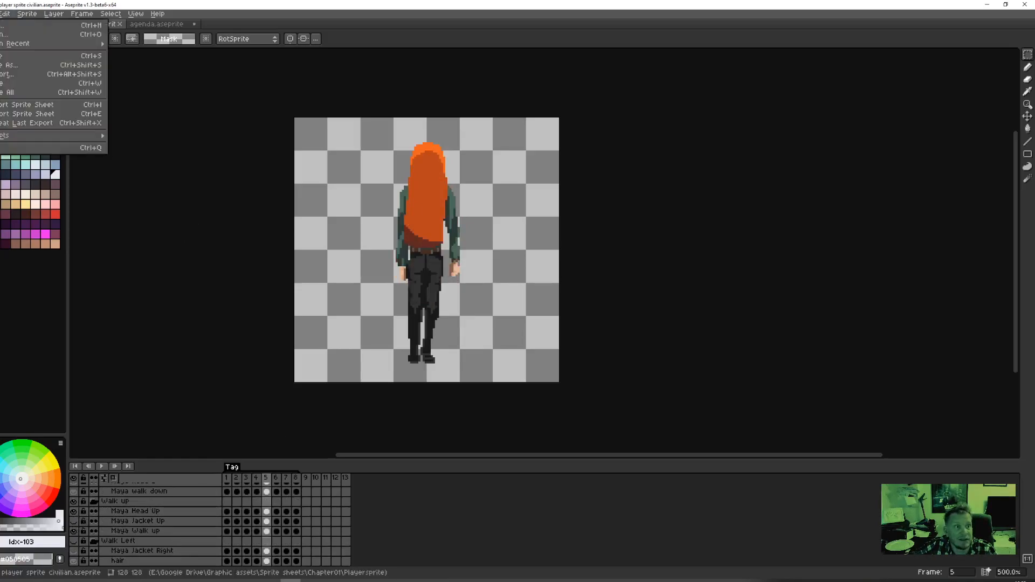
click(7, 77)
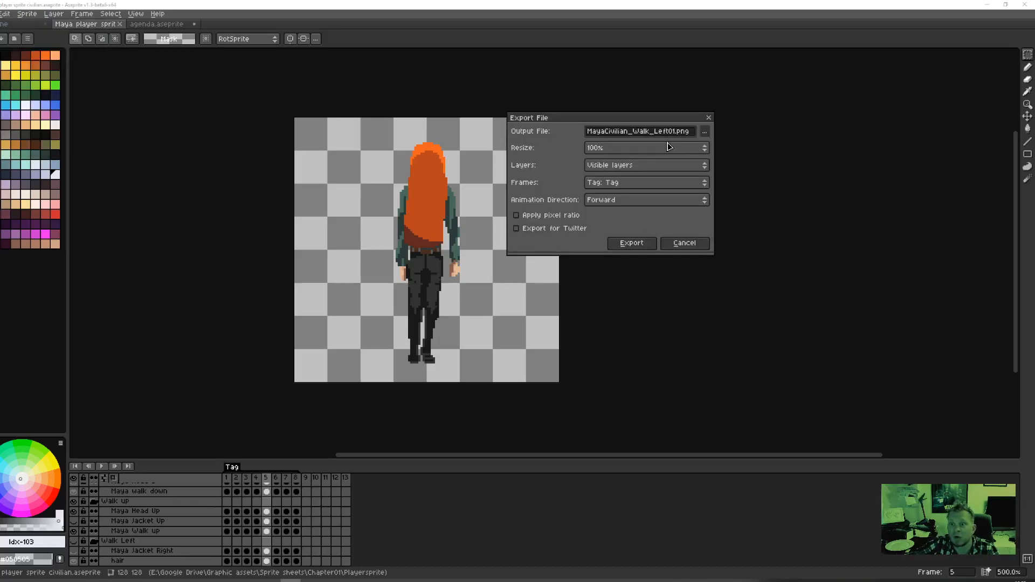
key(BackSpace)
key(BackSpace)
key(BackSpace)
key(BackSpace)
text(Up)
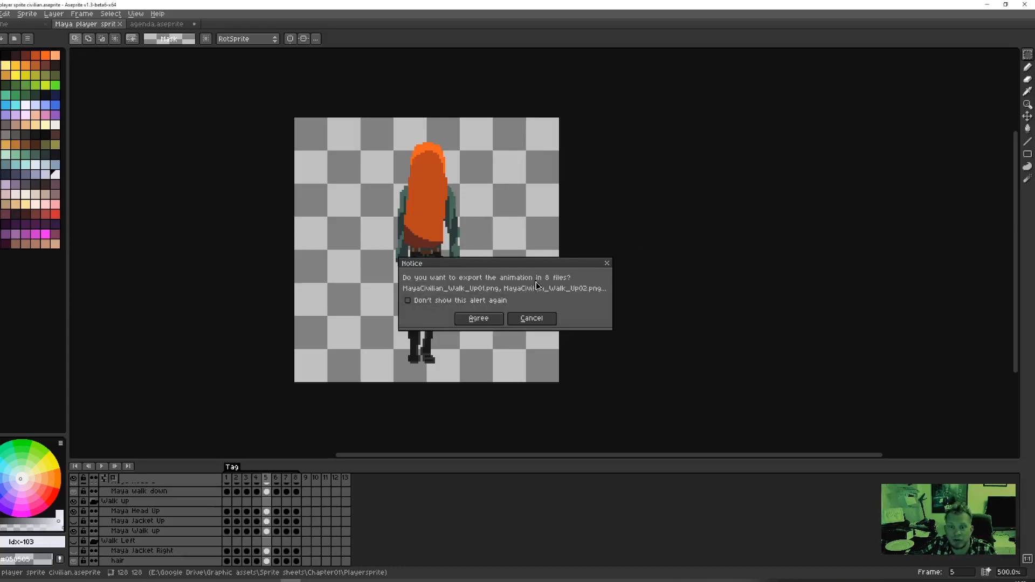
click(478, 319)
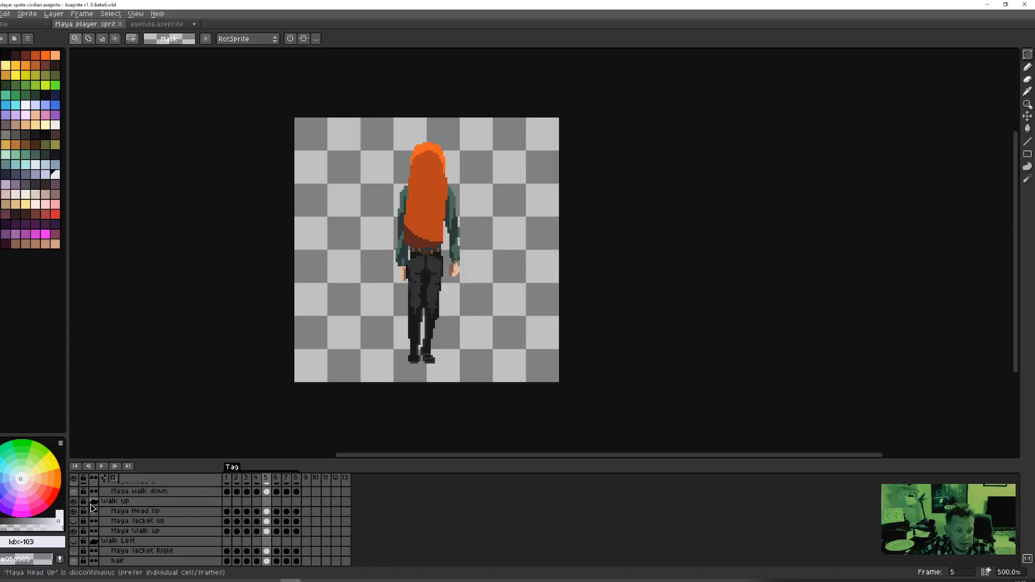
- Hide the Walk up group and show the Walk down group with its Maya Jacket D layer hidden
click(74, 501)
scroll(115, 521, up, 2)
scroll(116, 521, up, 1)
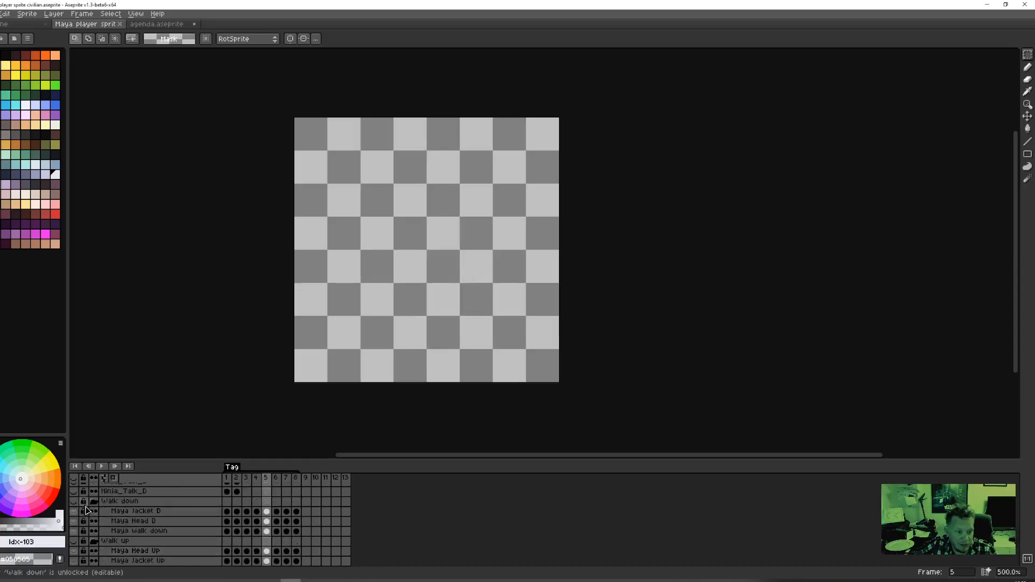
click(74, 512)
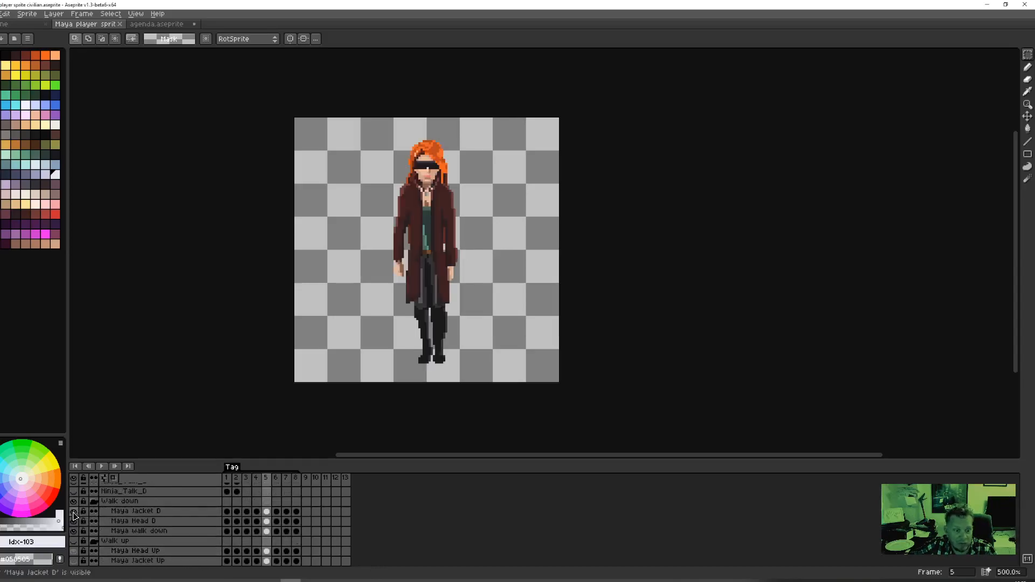
click(73, 513)
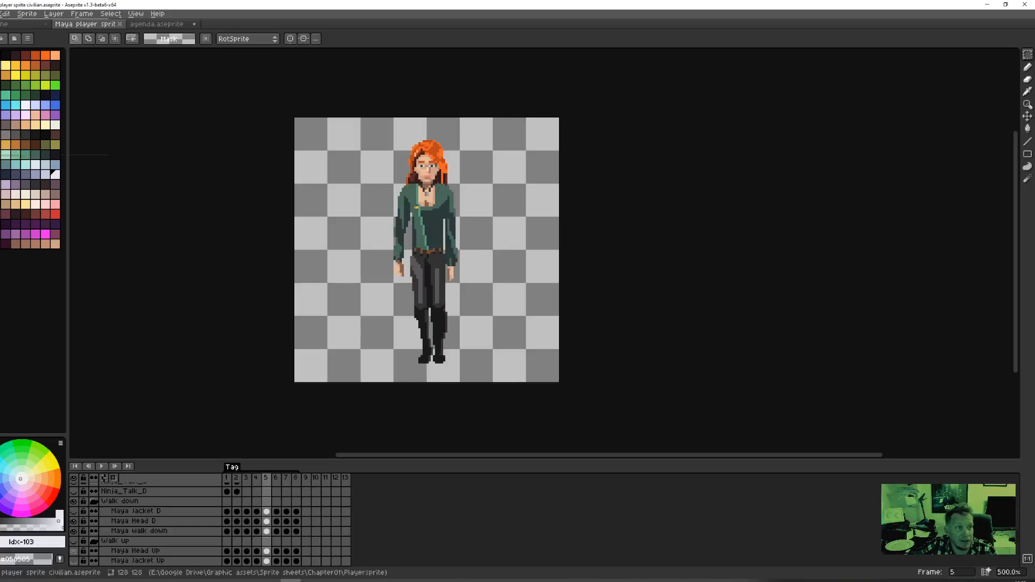
- Remove Up from the export file name and cancel the multiple-file export
click(0, 14)
click(2, 75)
click(663, 134)
key(BackSpace)
key(BackSpace)
key(Return)
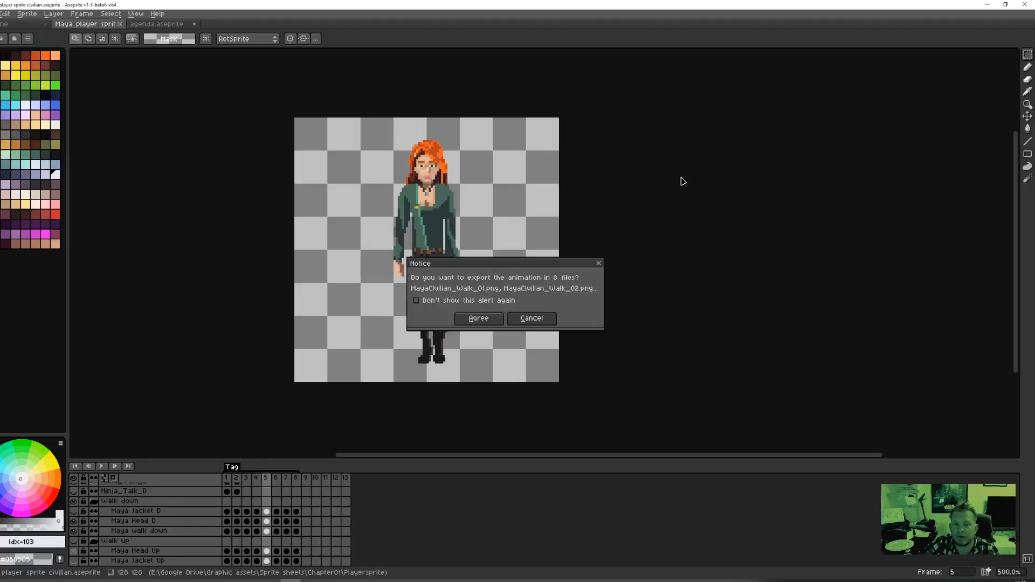
click(531, 320)
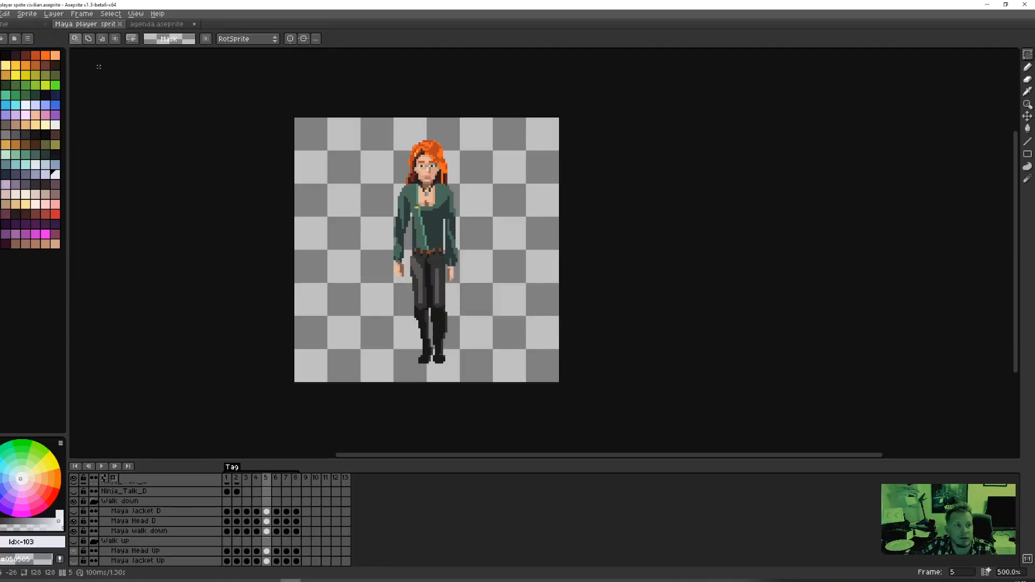
- Export the downward walk frames as separate PNG files starting with MayaCivilian_Walk_Down01.png
click(0, 14)
click(2, 75)
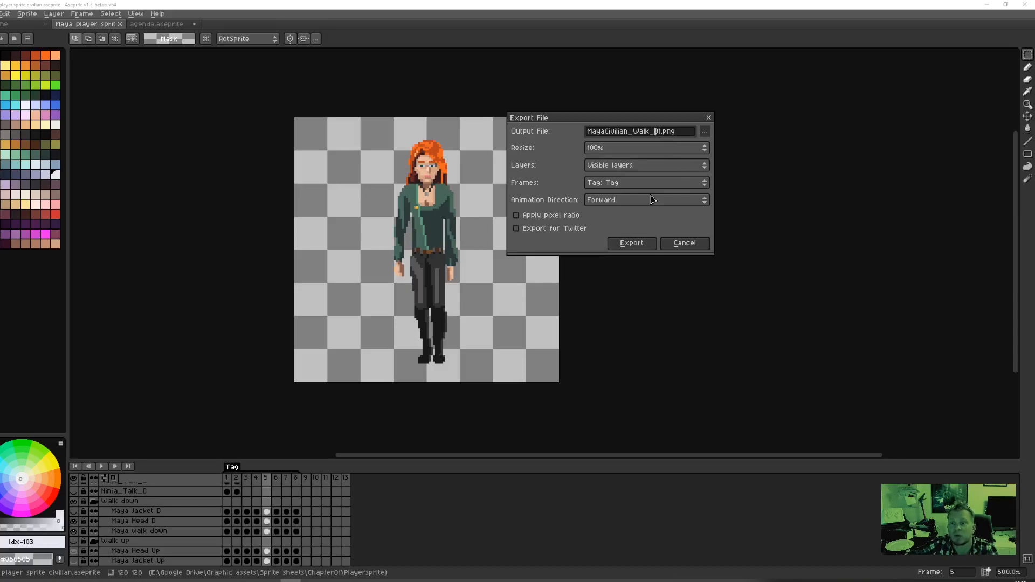
text(Down)
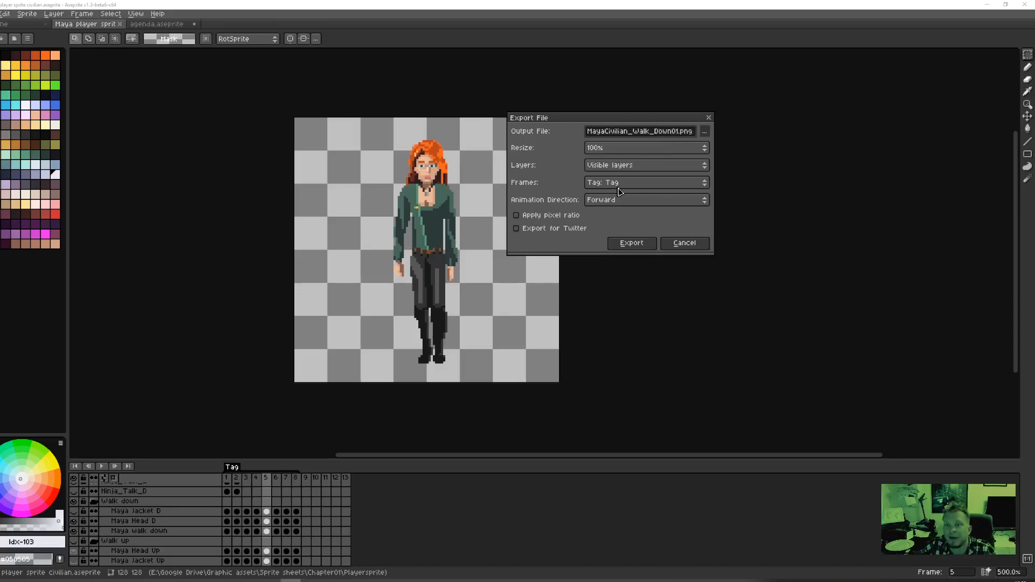
click(631, 243)
click(478, 318)
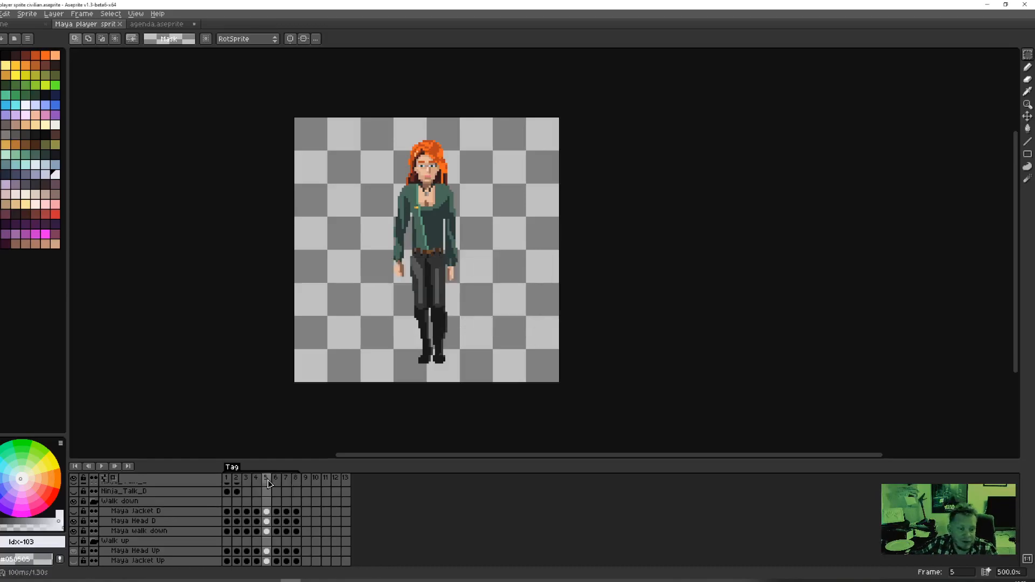
- Switch to Unity to import the exported sprites, and return to Aseprite to open the agenda.aseprite document
mouse_move(311, 581)
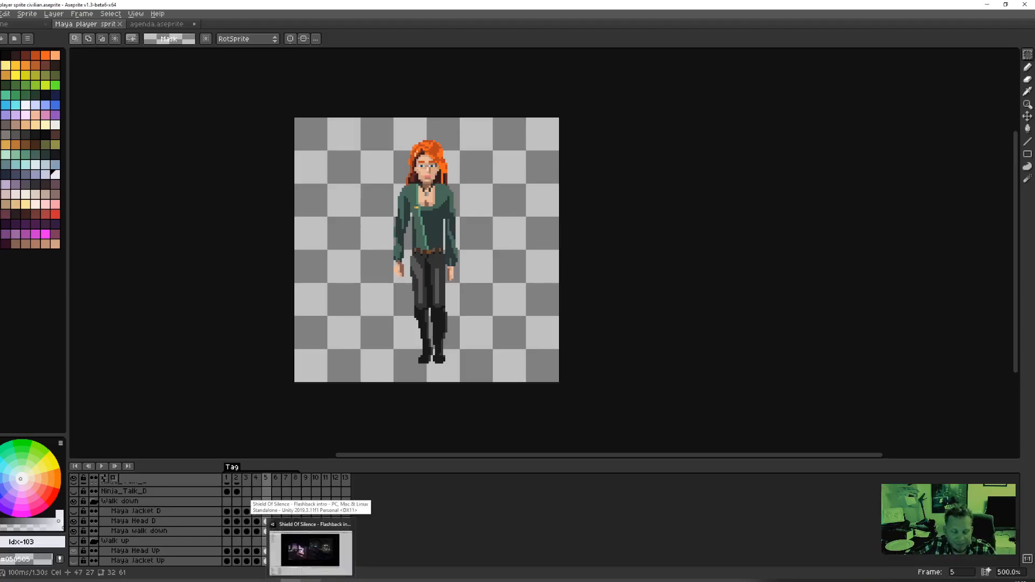
click(317, 567)
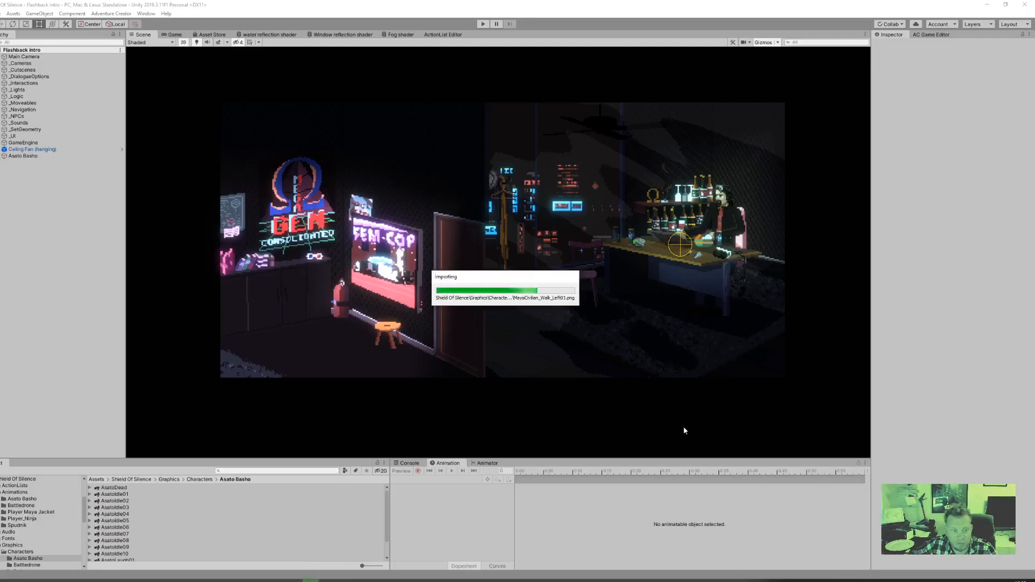
click(290, 580)
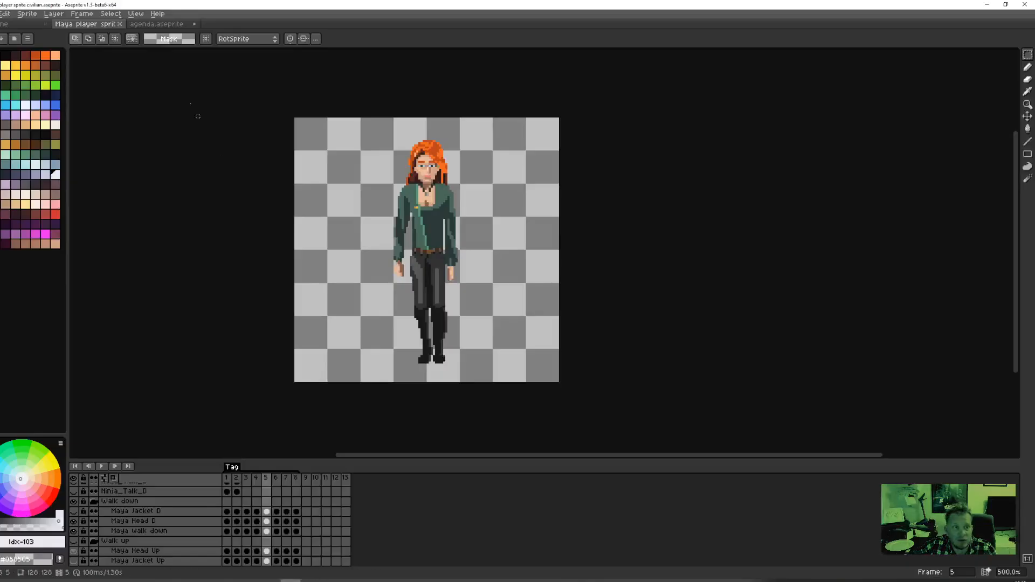
click(156, 24)
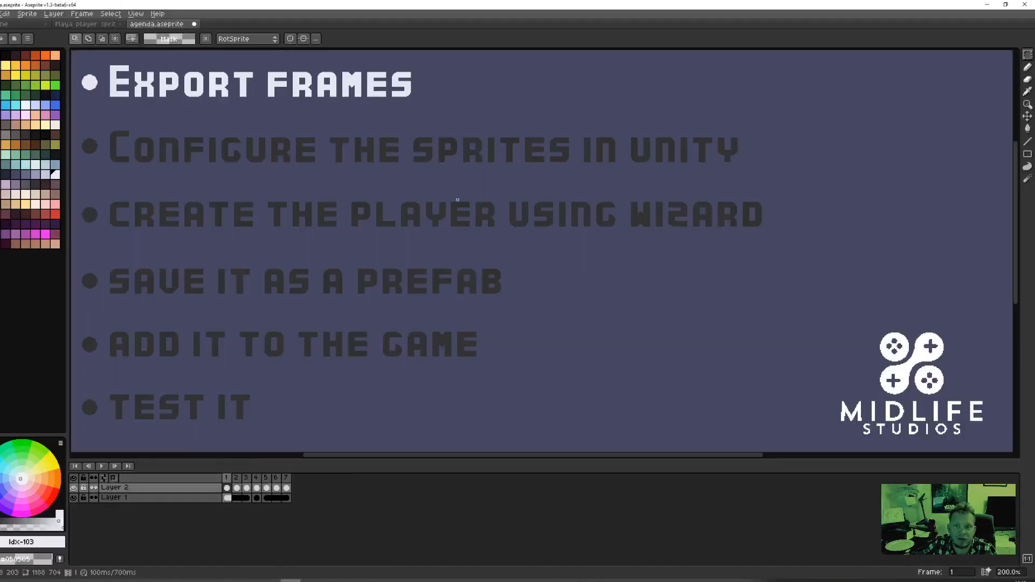
- Advance the agenda to its next item, switch to Unity and open the Player Maya Civilian graphics folder
key(Right)
key(alt+Tab)
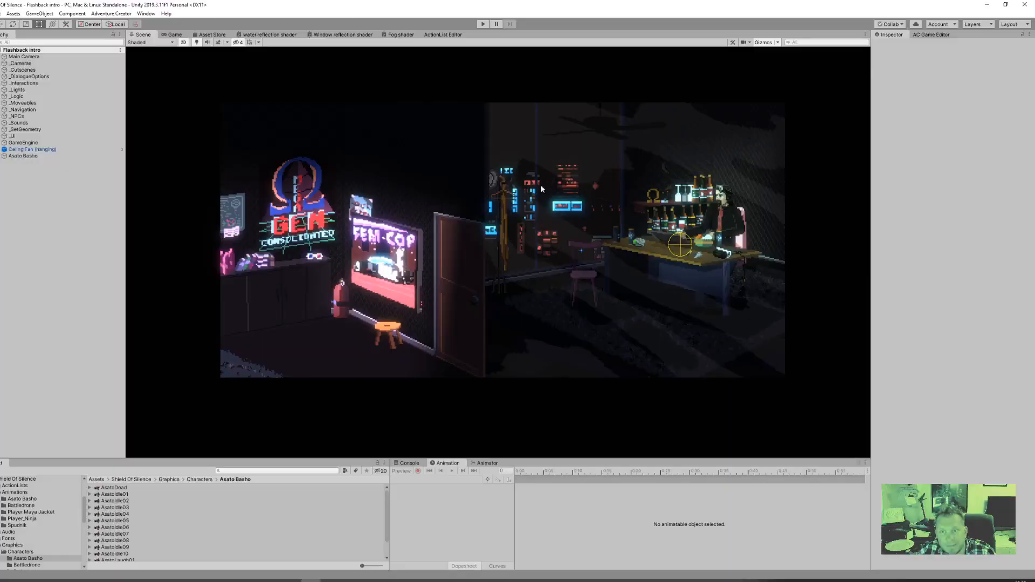
scroll(39, 550, down, 2)
scroll(39, 548, down, 2)
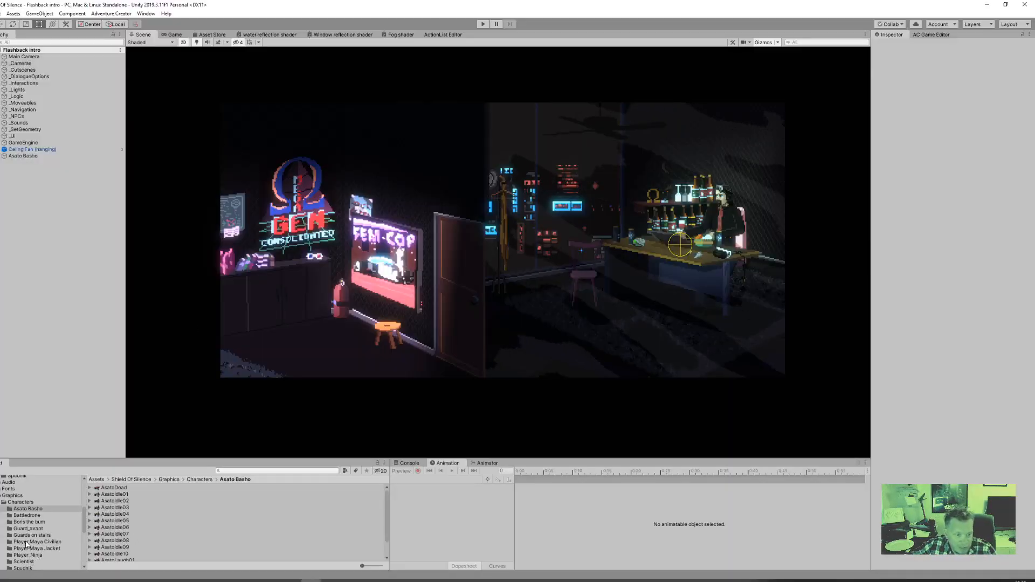
click(26, 543)
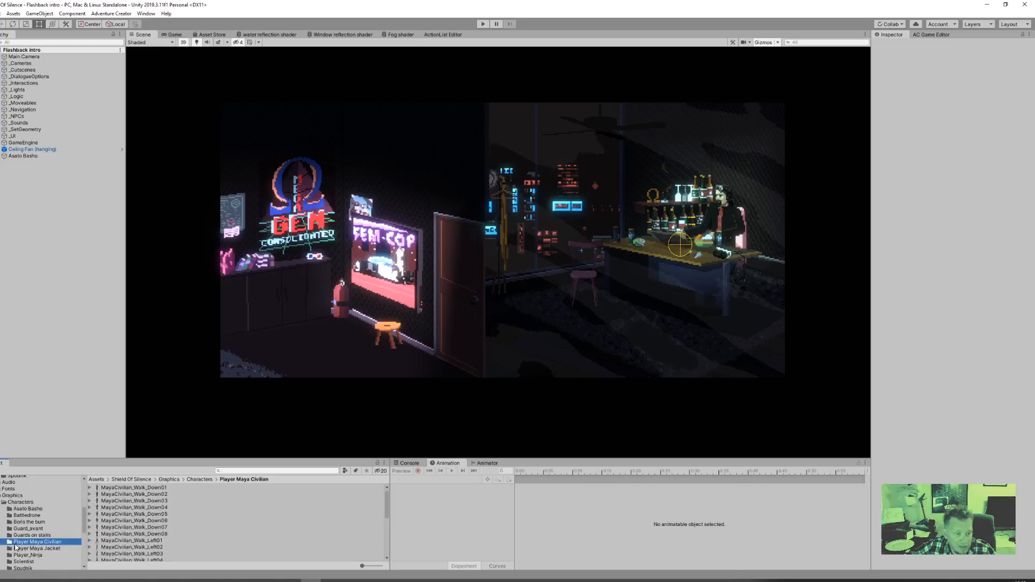
- Preview several of the imported MayaCivilian_Walk_Down sprites and examine their import settings
click(149, 521)
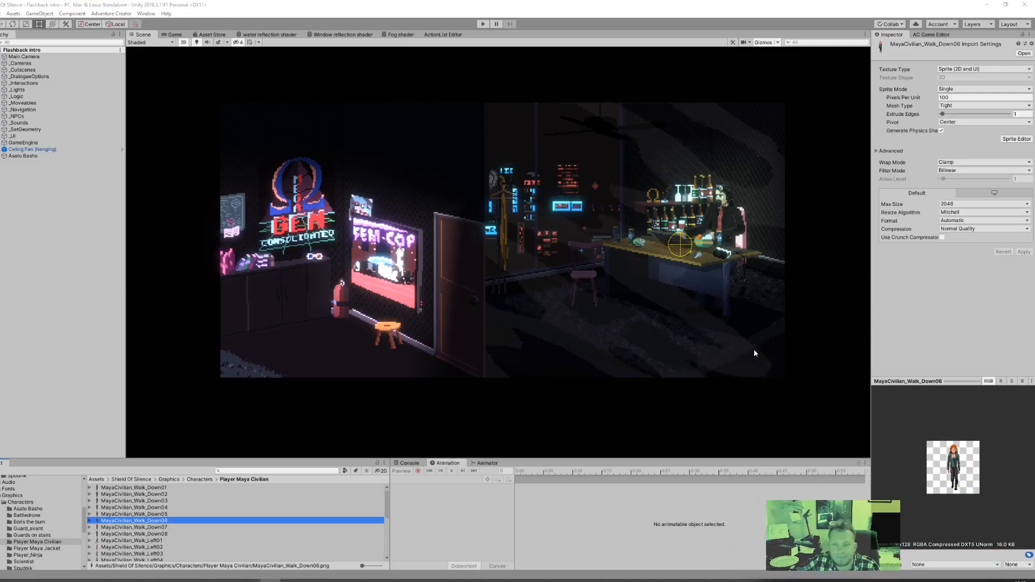
key(Up)
key(Up)
key(Up)
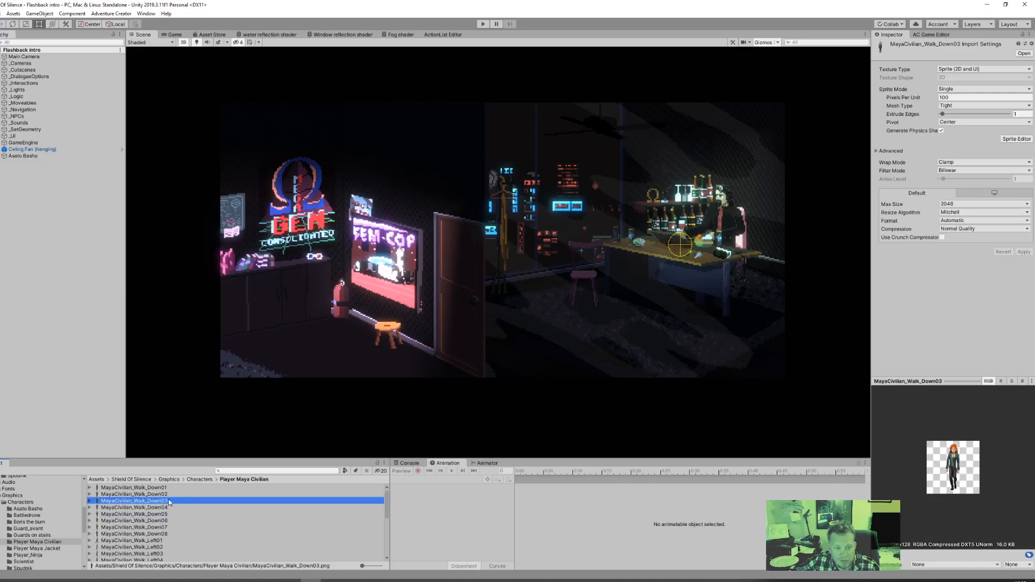
click(141, 534)
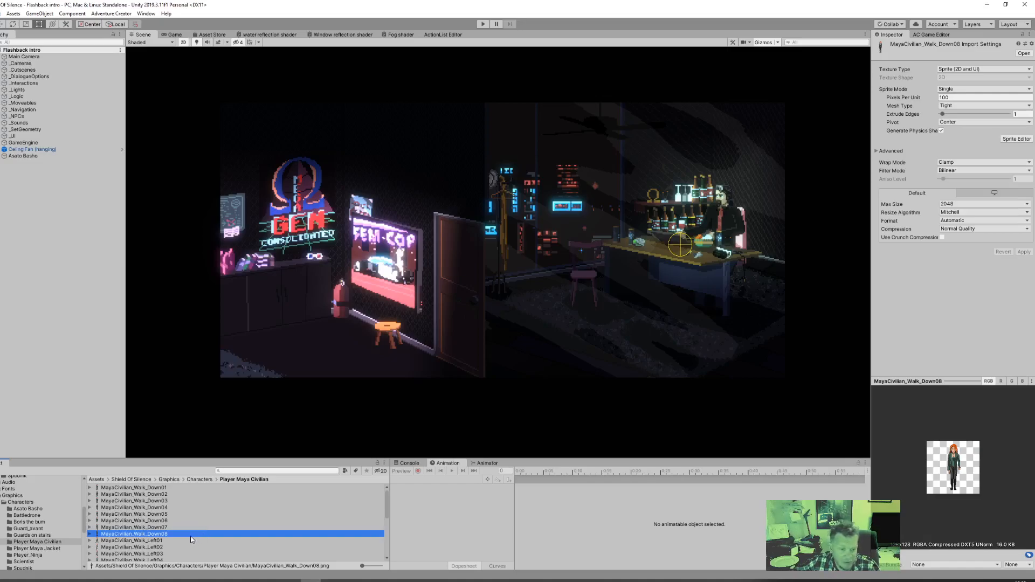
- Select all sprites in the Player Maya Civilian folder and set their compression to None and max size to 128
key(ctrl+a)
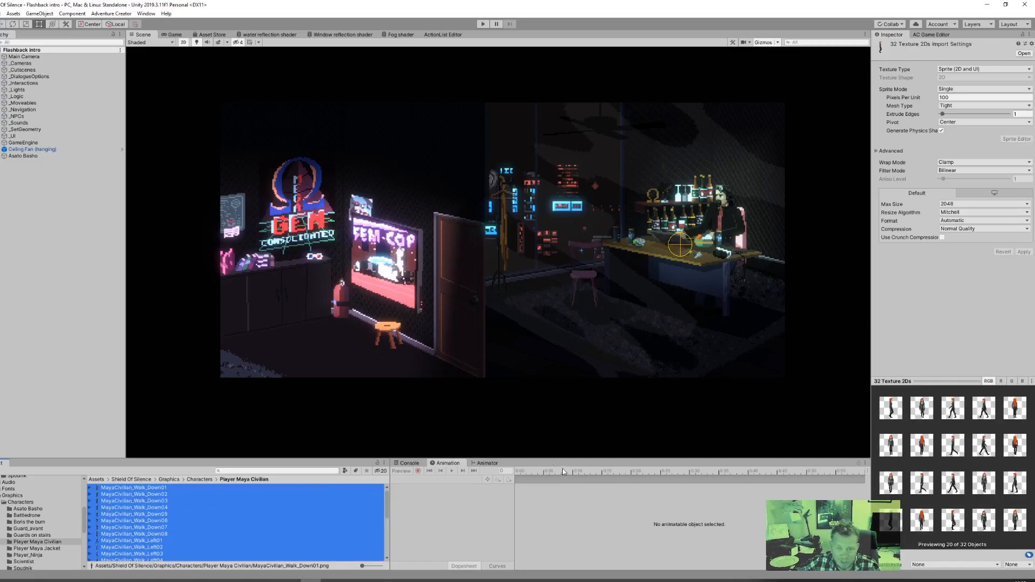
click(957, 229)
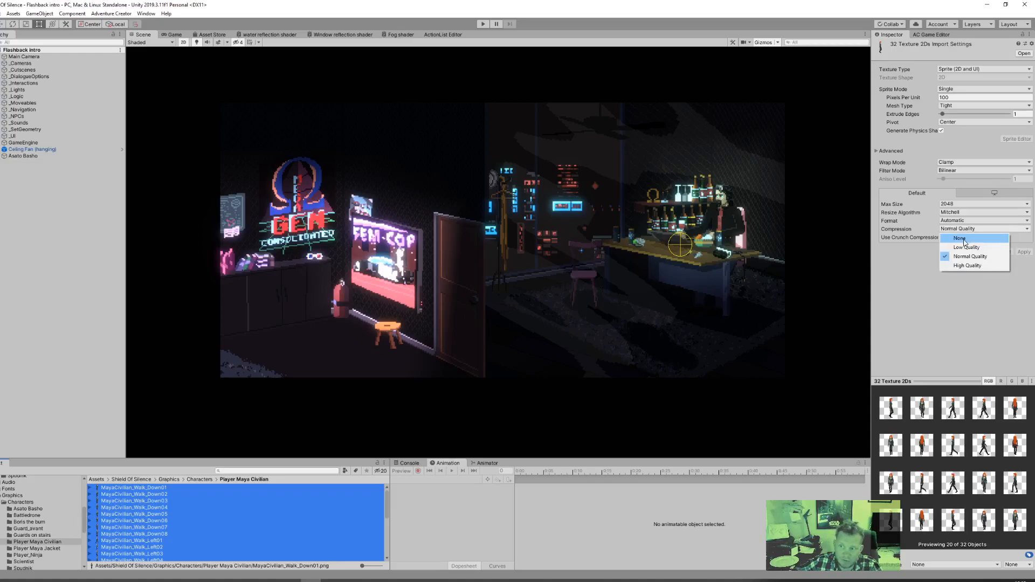
click(961, 238)
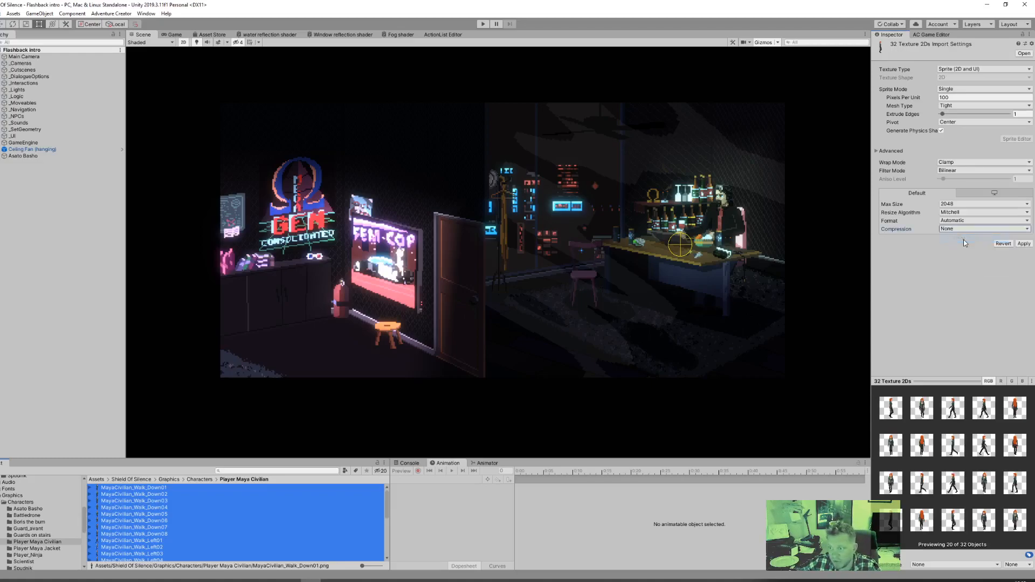
click(955, 205)
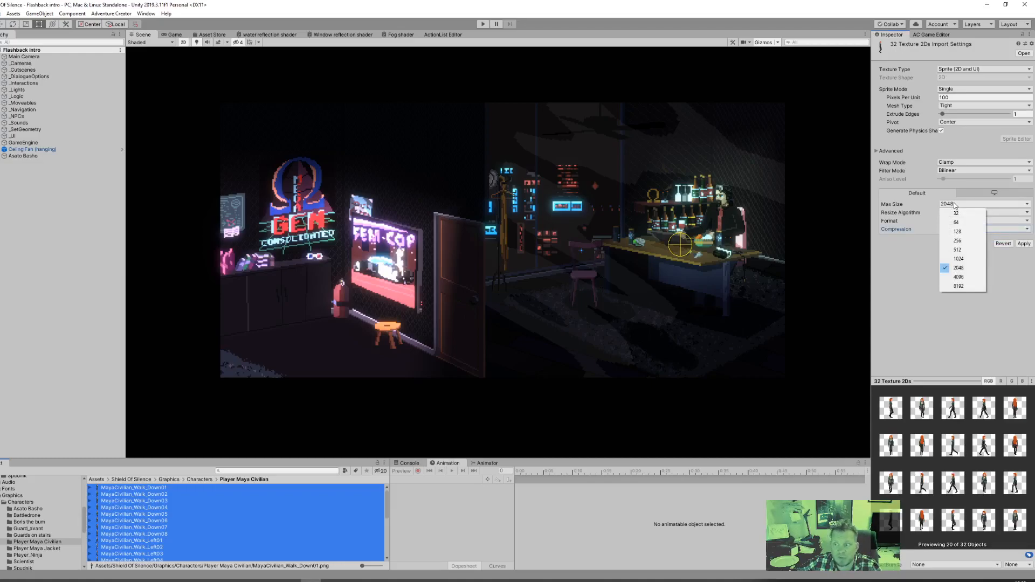
click(971, 232)
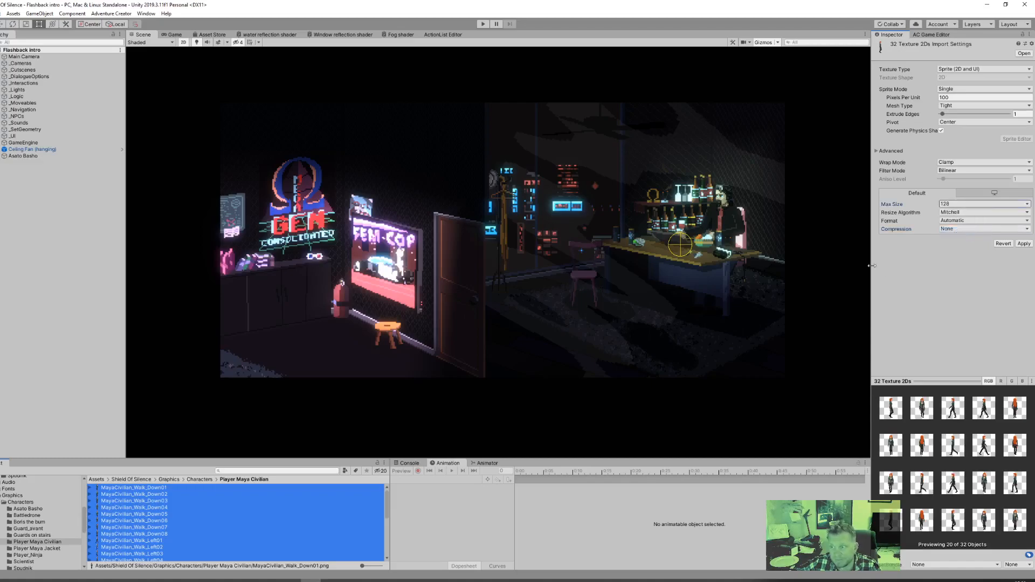
- Set the selected sprites' filter mode to Point (no filter) and pivot to Bottom, and apply the import settings
click(952, 171)
click(953, 180)
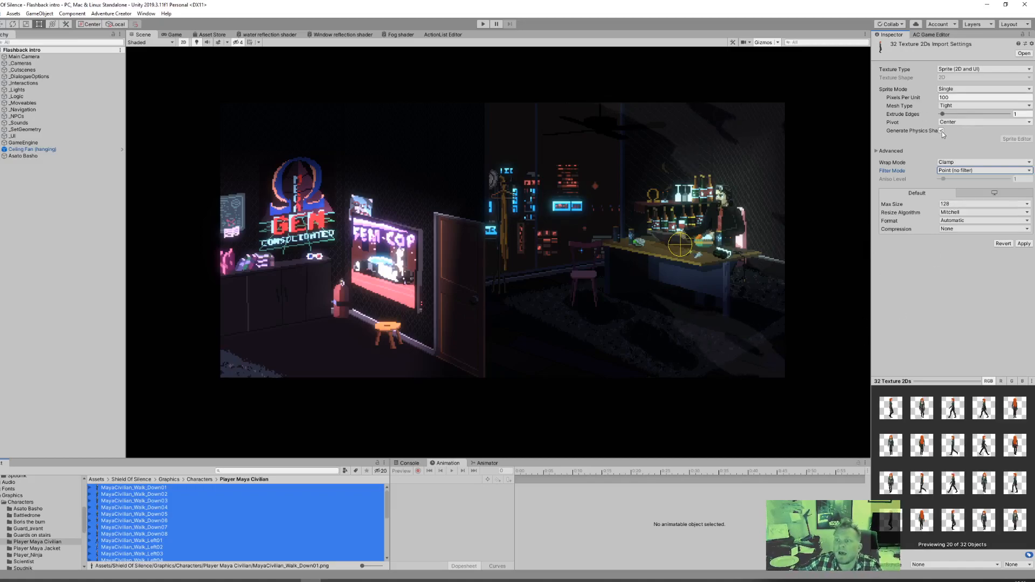
click(973, 124)
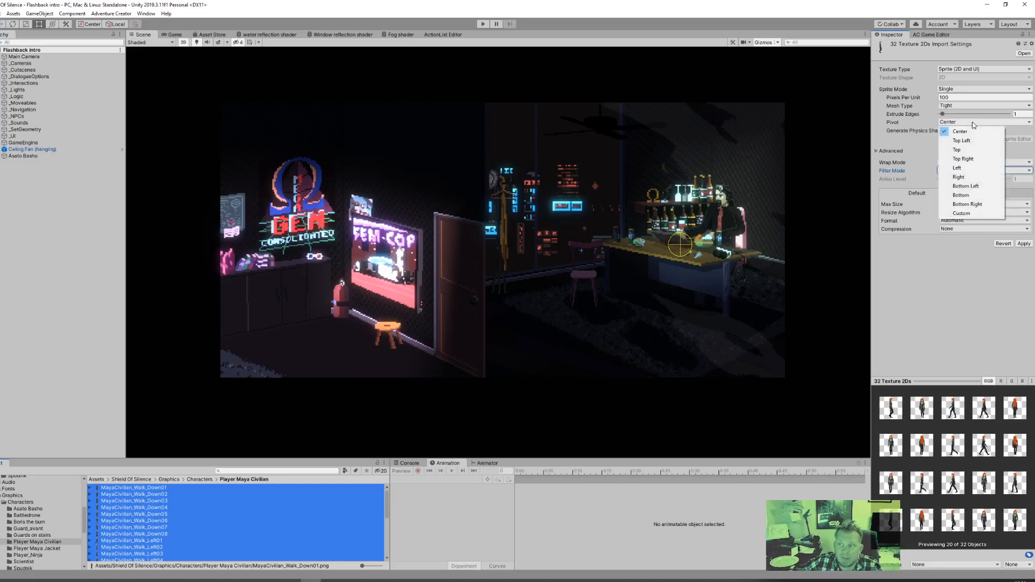
click(980, 195)
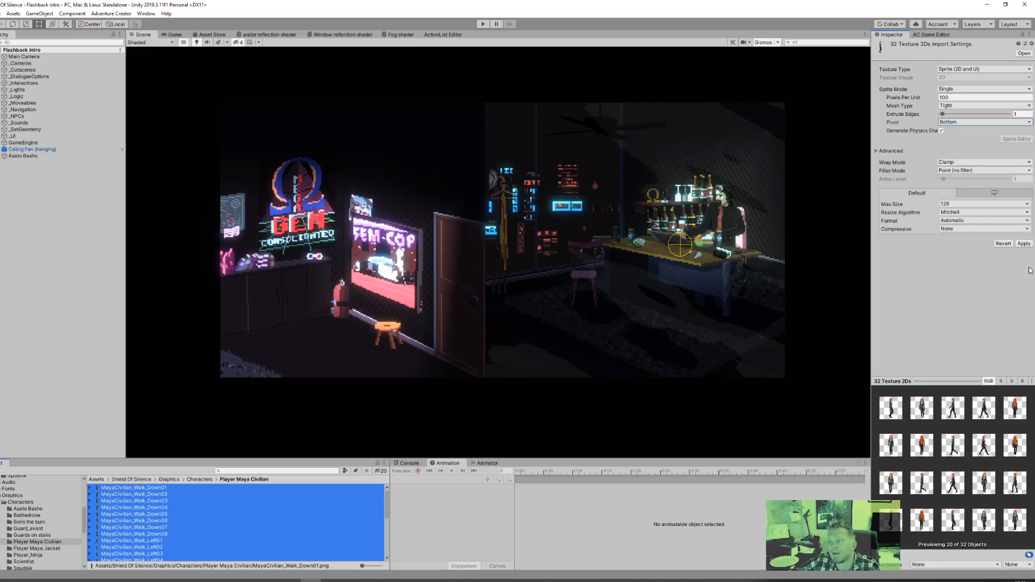
click(1024, 243)
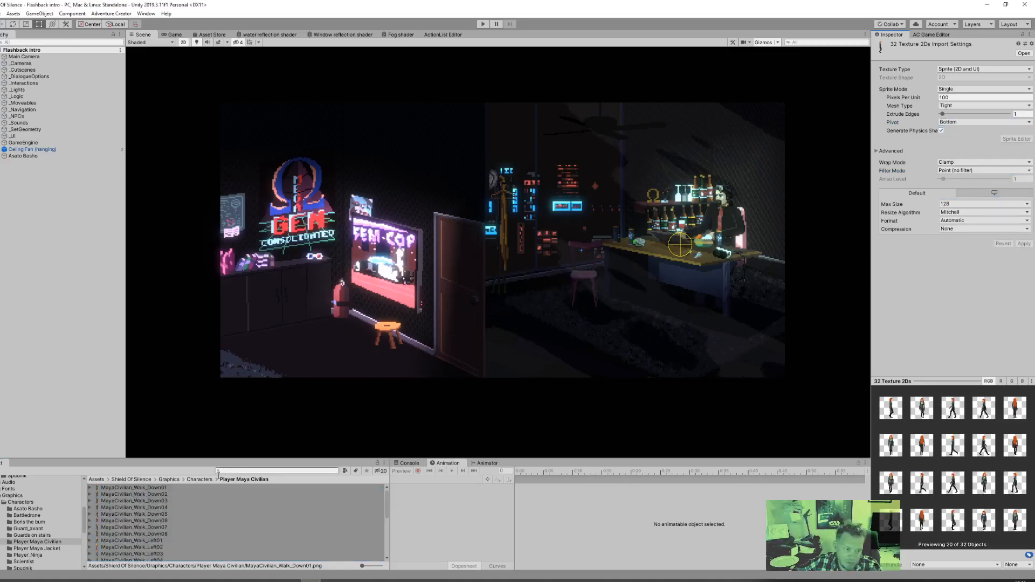
- Add the MayaCivilian_Walk_Down01 sprite to the Flashback intro scene as a new object
click(135, 515)
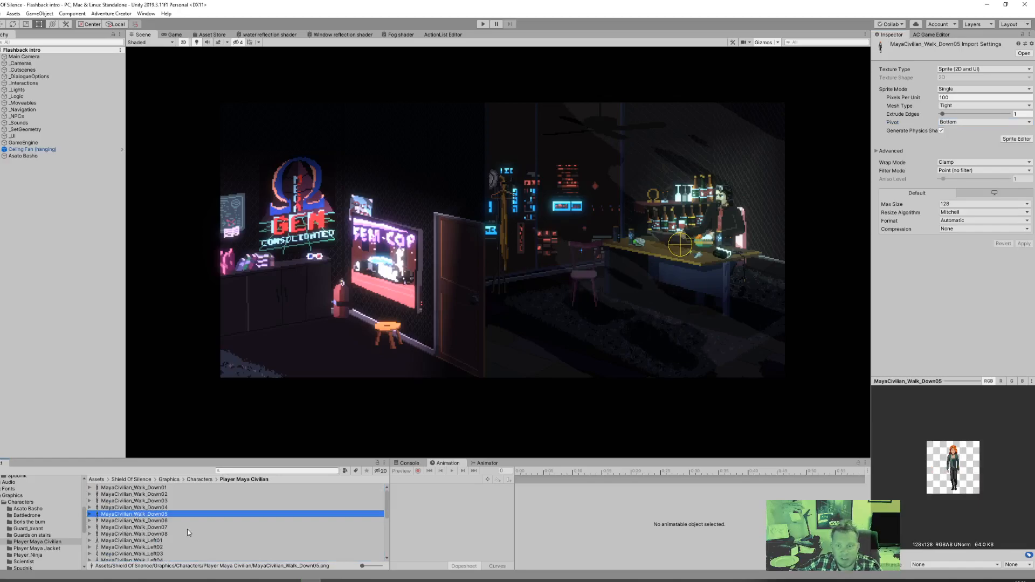
click(143, 490)
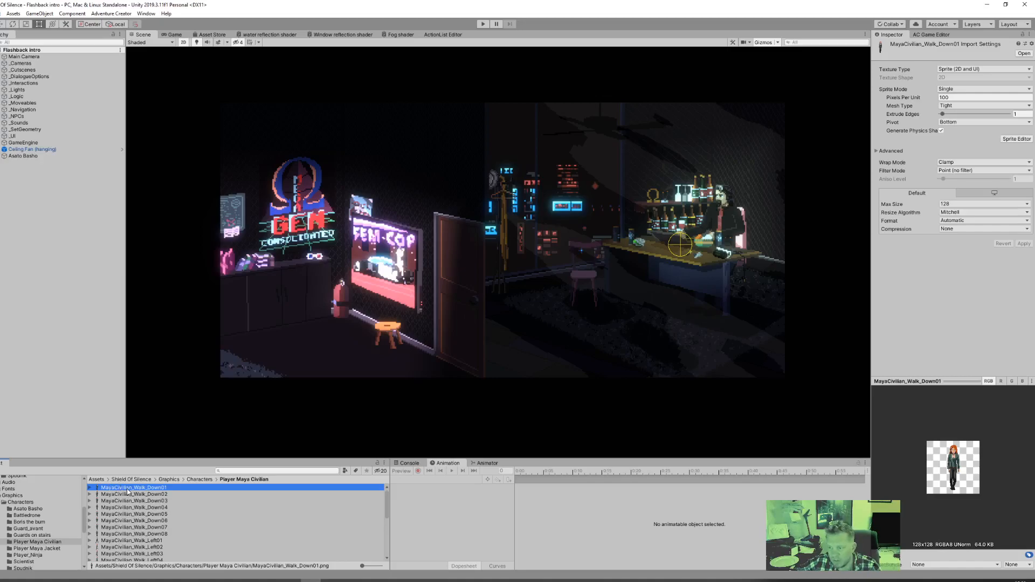
drag(128, 490, 53, 260)
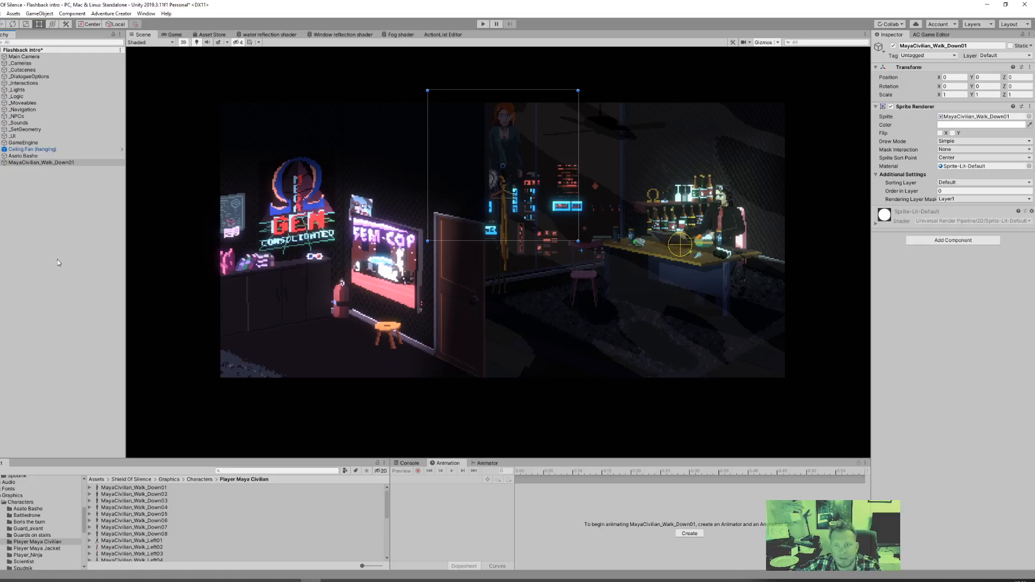
- Rename the new MayaCivilian_Walk_Down01 scene object as Player Maya Civilian
click(37, 163)
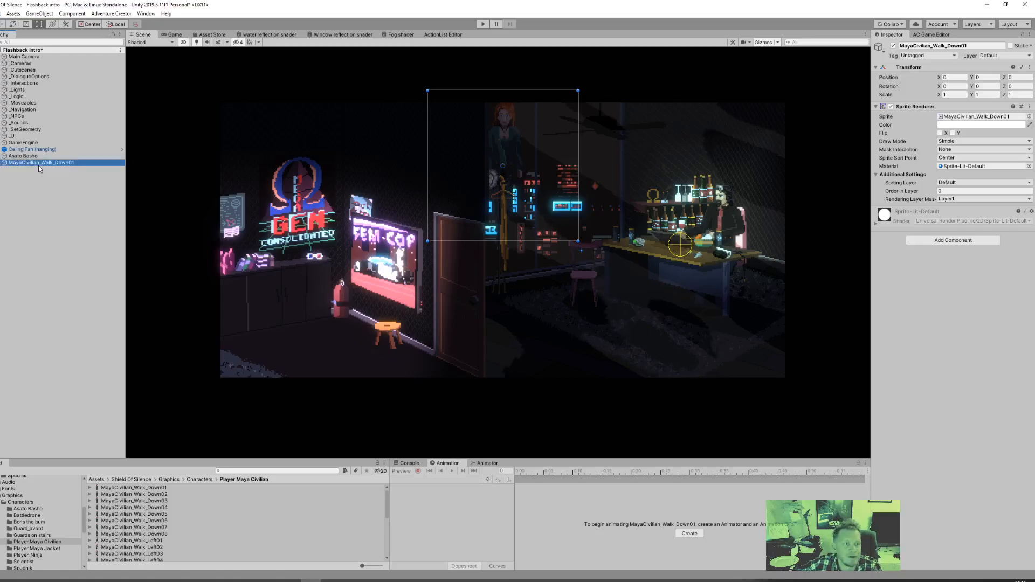
click(60, 163)
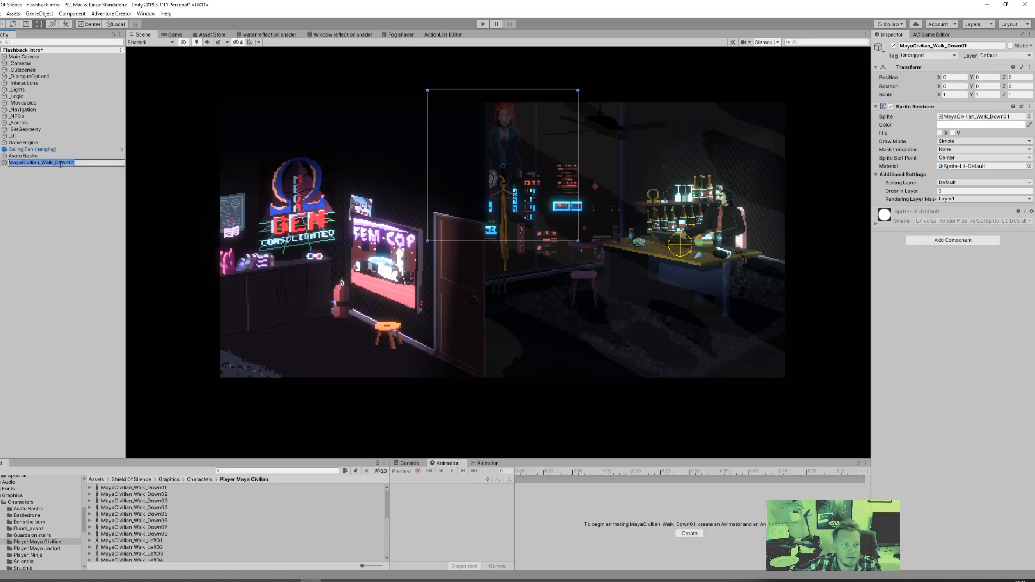
text(Player)
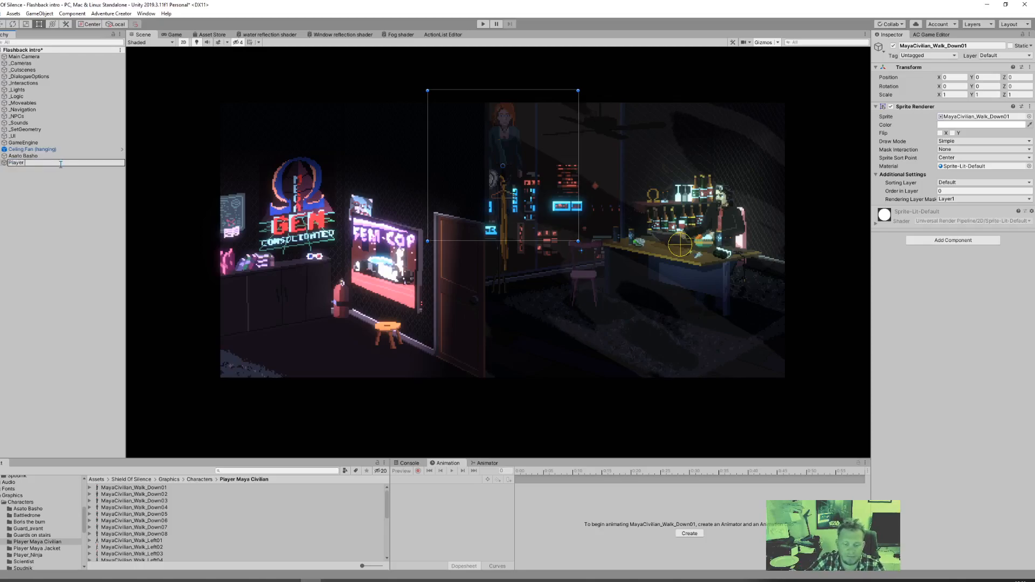
text( Maya C)
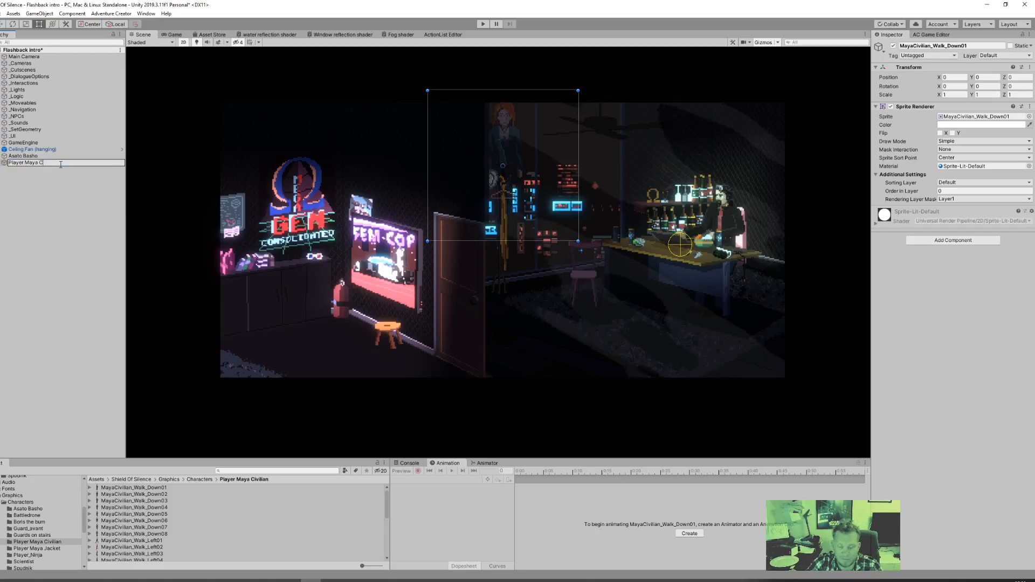
text(ivilian)
key(Return)
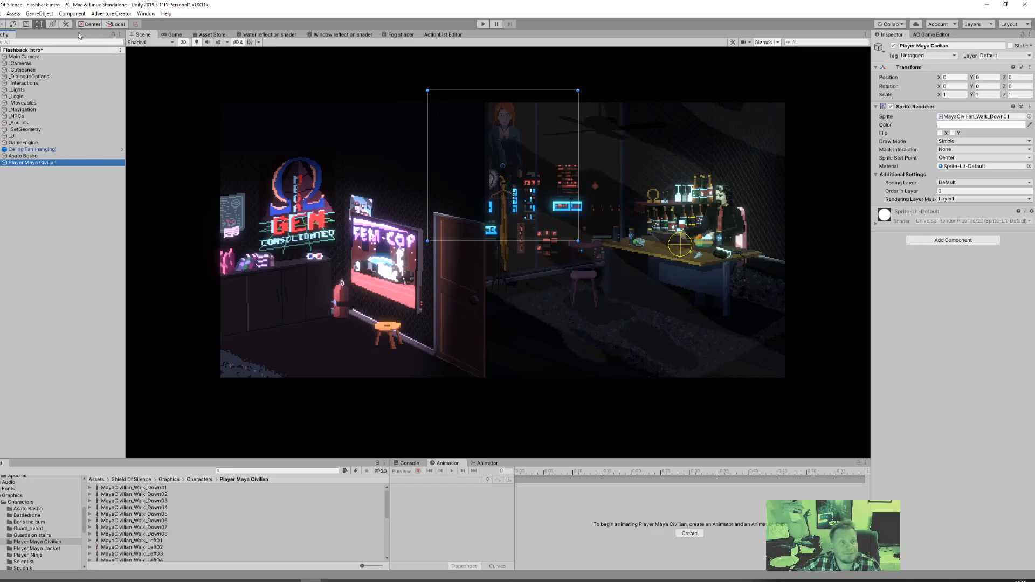
- Start Adventure Creator's Character Wizard and advance to its Base graphic page
click(112, 13)
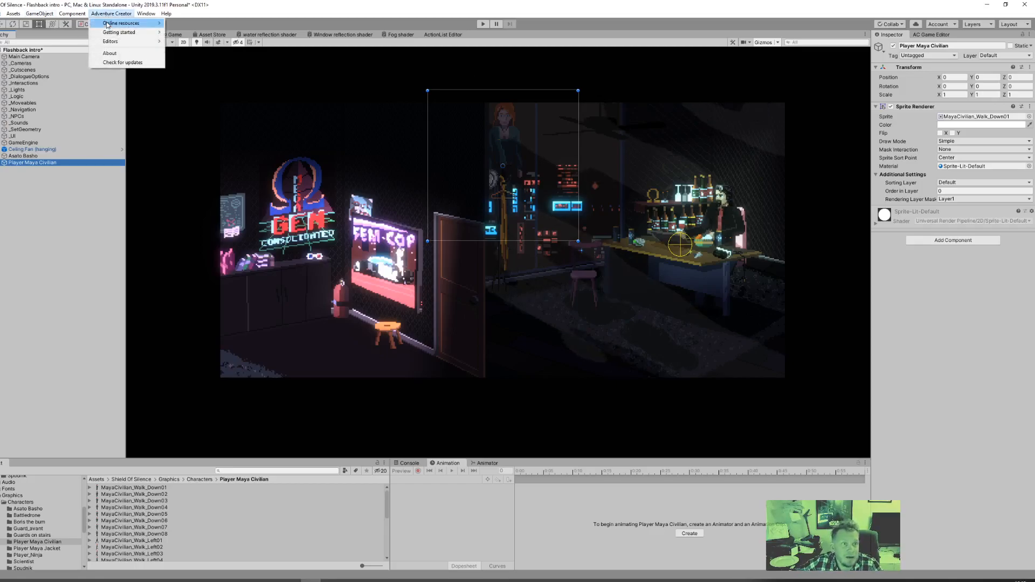
mouse_move(118, 46)
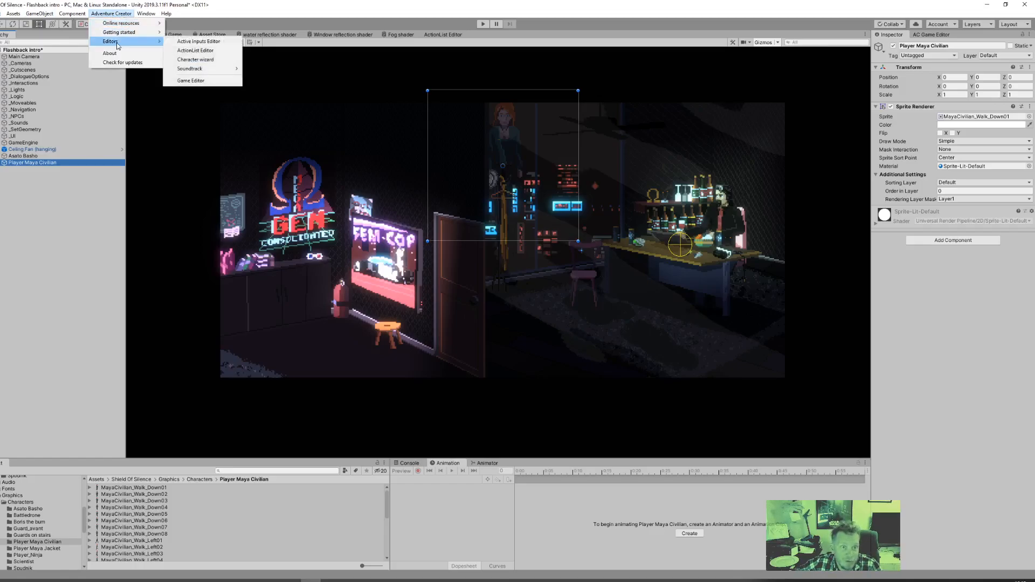
click(224, 60)
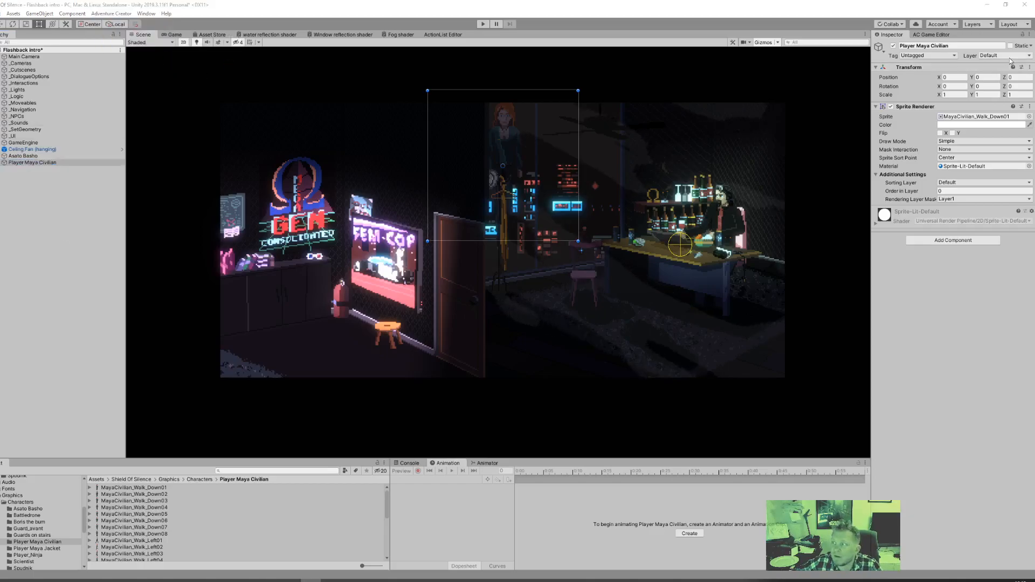
drag(1034, 100, 274, 155)
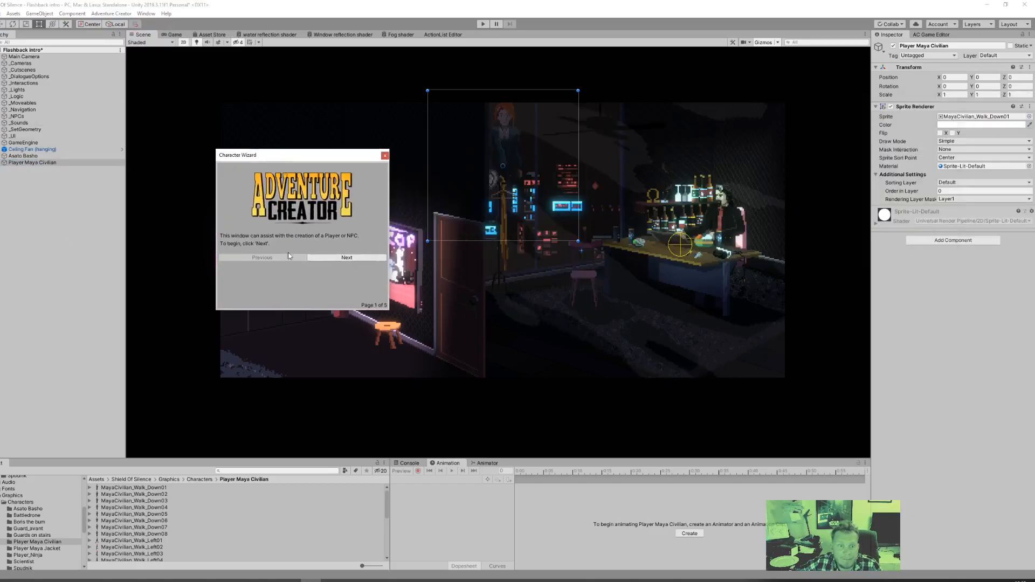
click(348, 258)
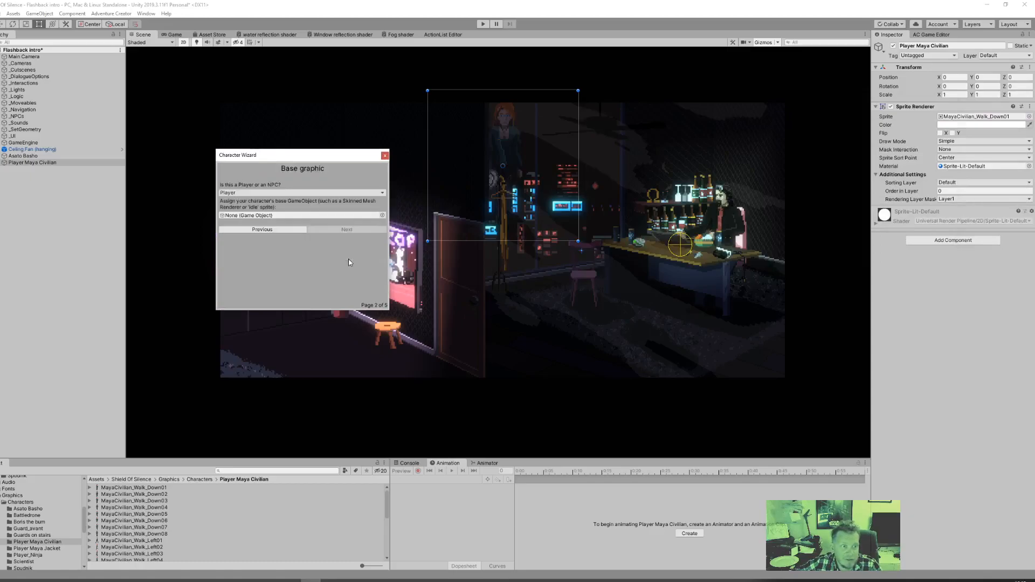
- Keep the character type as Player, assign Player Maya Civilian as the base GameObject, and continue to the Animation engine page
click(247, 193)
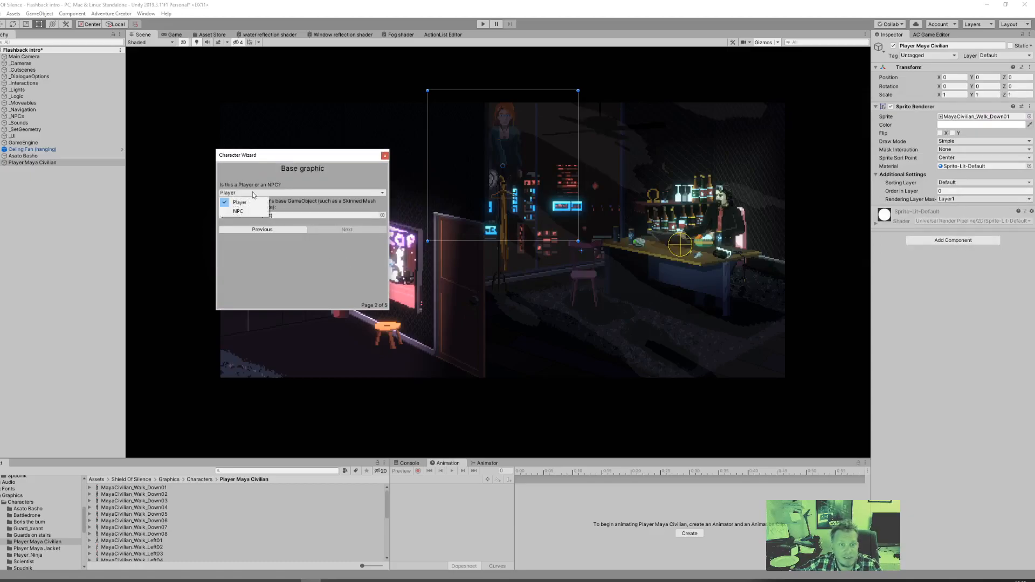
click(253, 192)
click(383, 215)
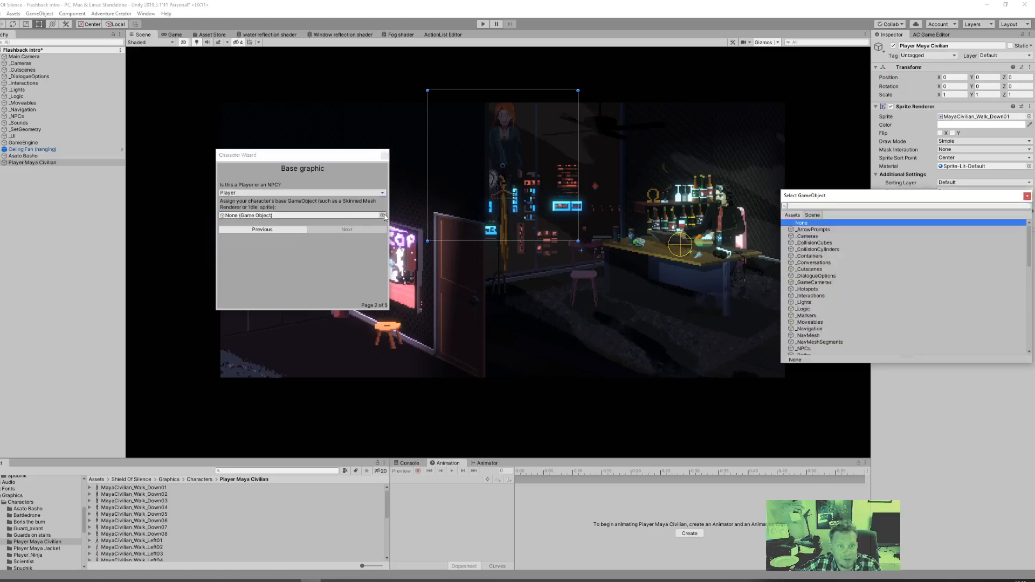
text(maya)
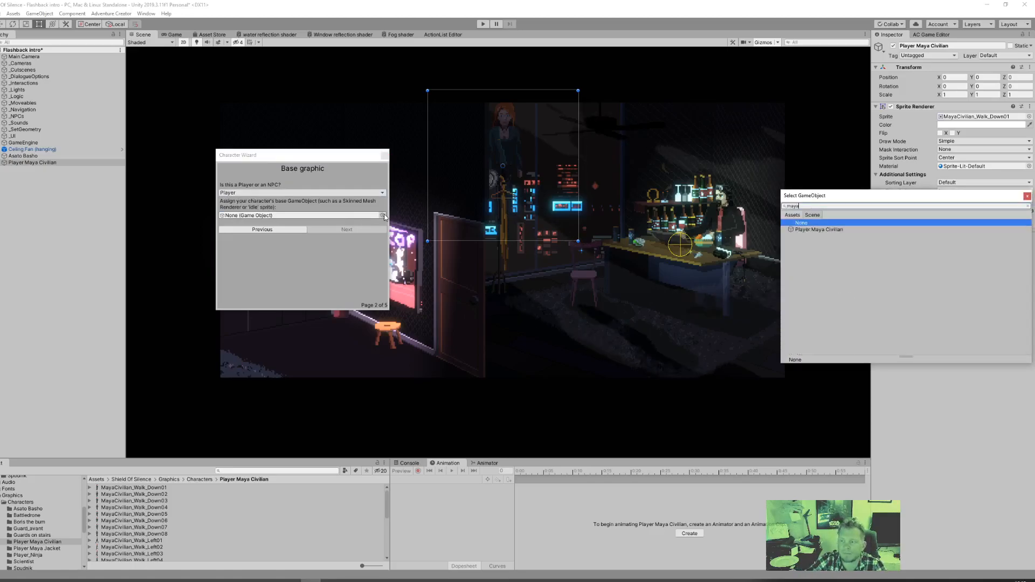
drag(855, 195, 448, 177)
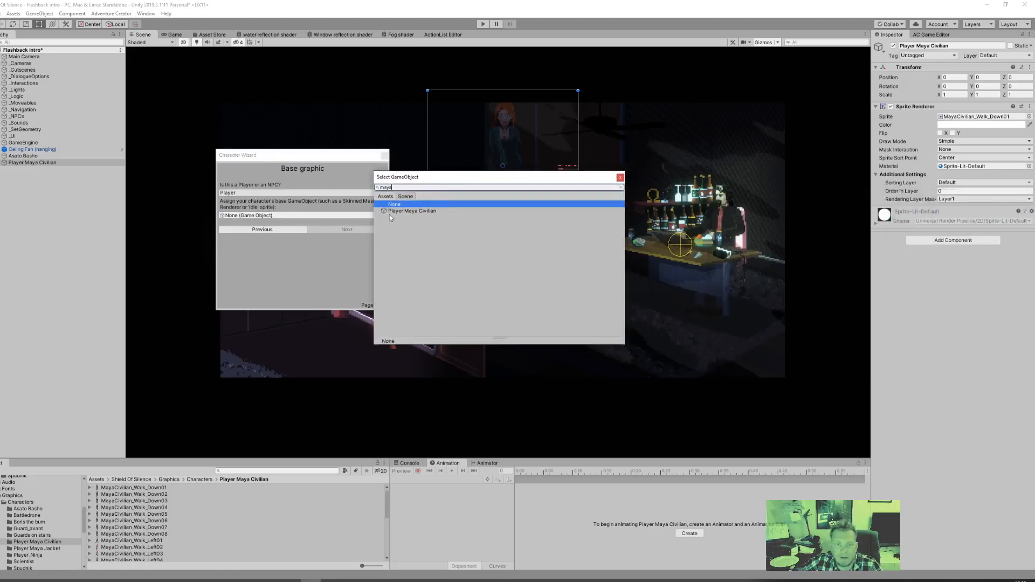
click(411, 211)
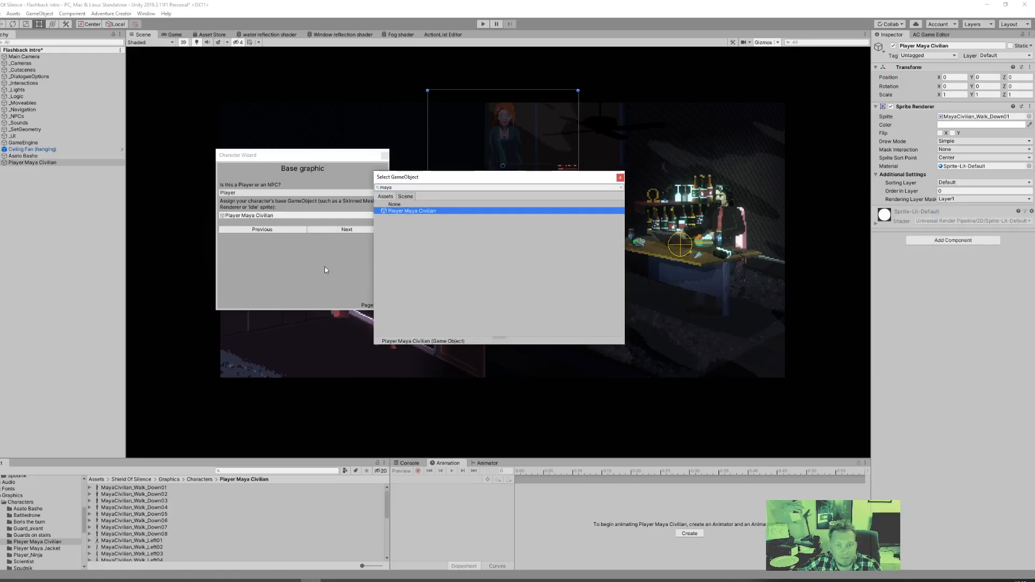
click(325, 267)
click(348, 230)
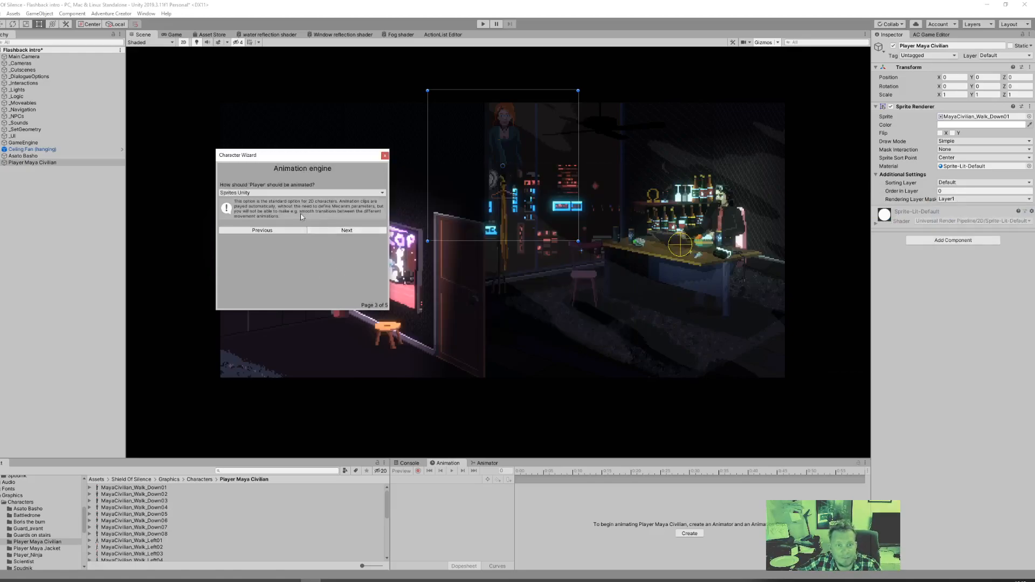
- Keep Sprites Unity as the animation engine and finish the Character Wizard to create the player character
click(280, 192)
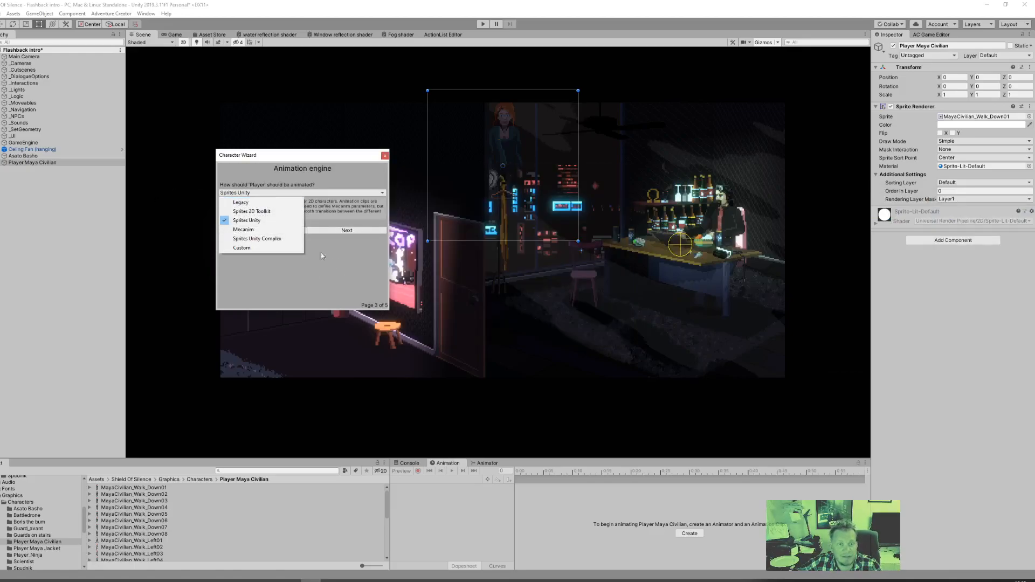
click(257, 221)
click(350, 230)
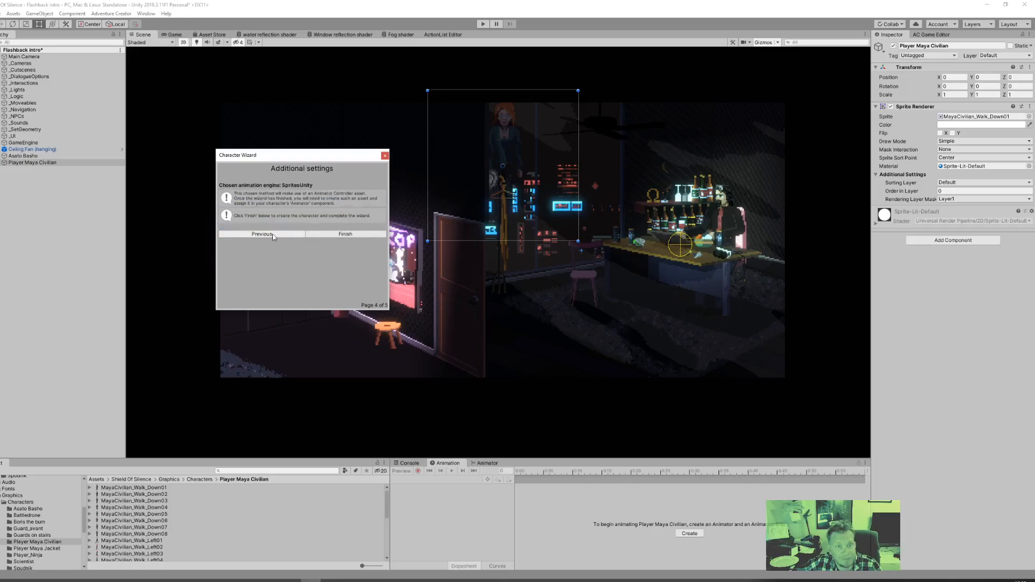
click(358, 234)
- Rename the My new Player parent object as Player Maya Civilian and close the Character Wizard
click(21, 187)
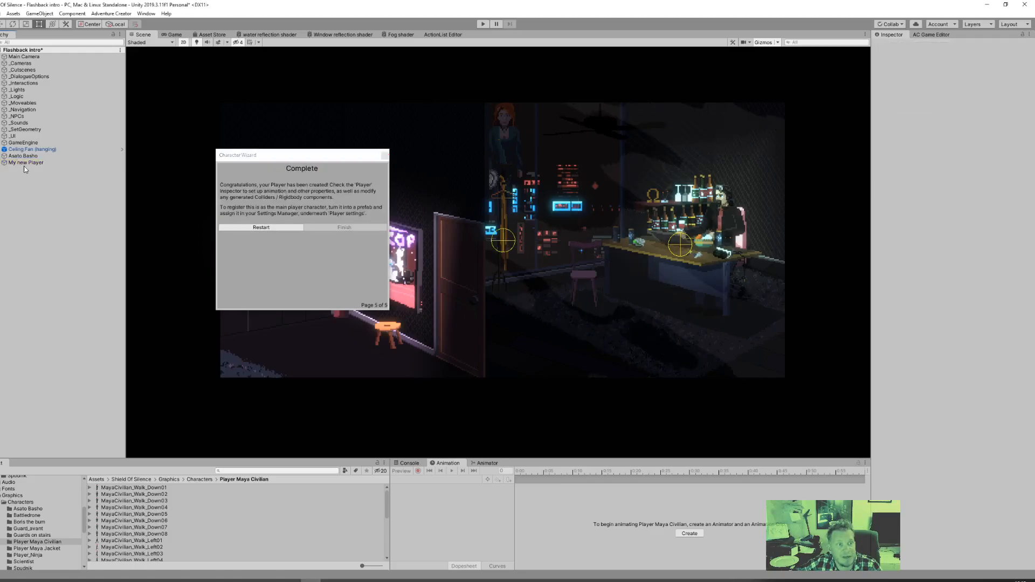
click(24, 163)
click(1, 163)
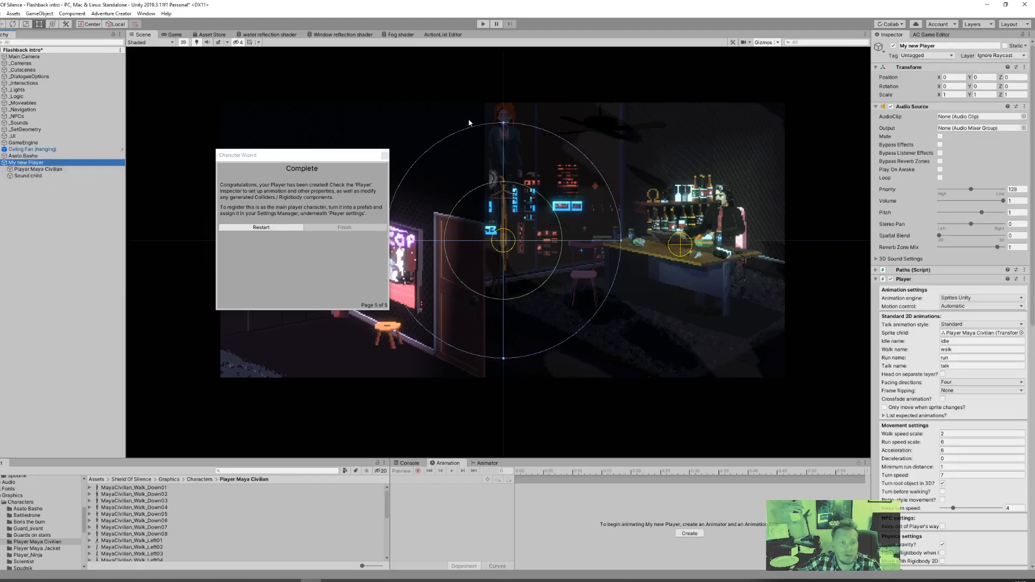
click(953, 45)
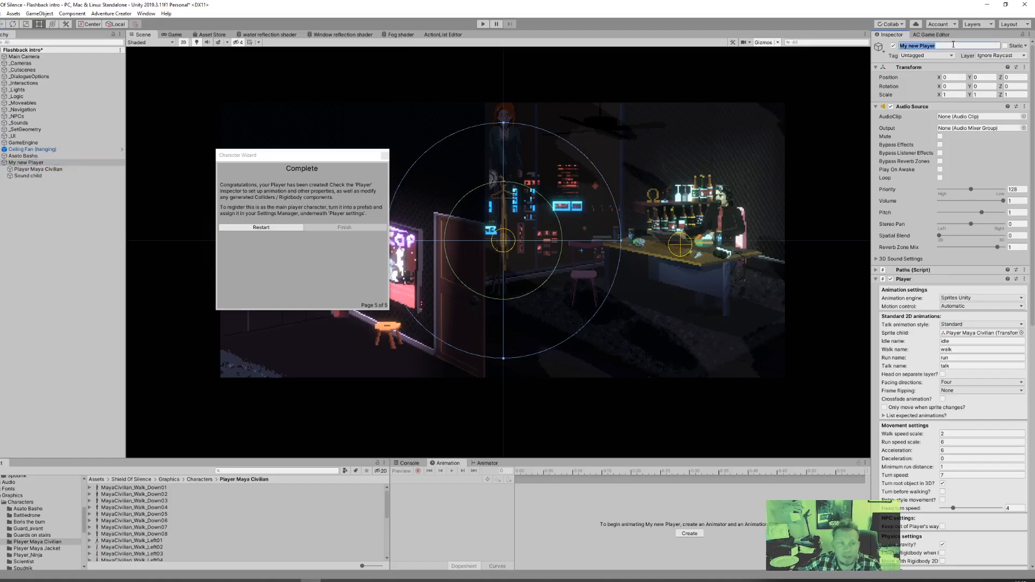
text(Playe)
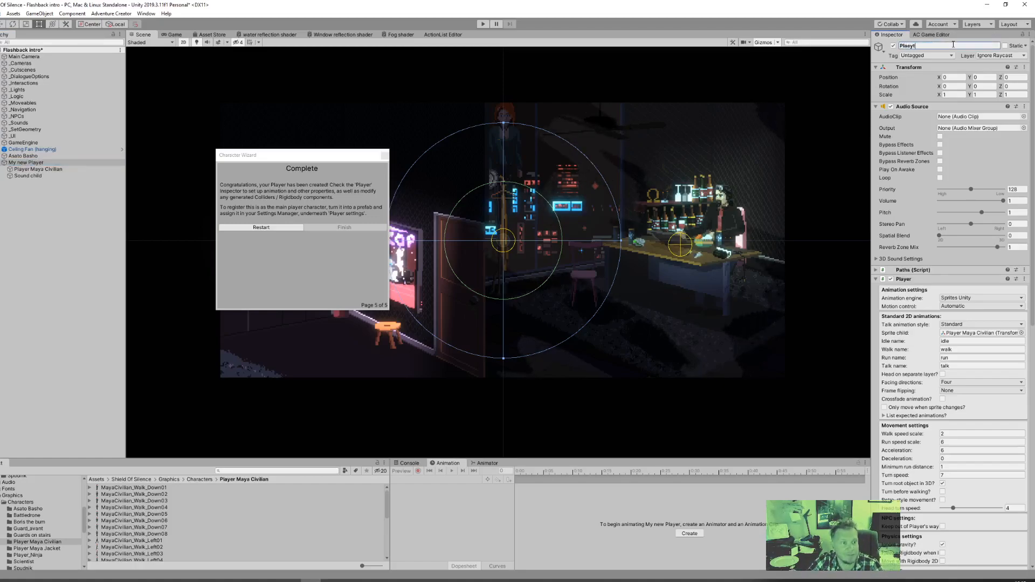
text(yer)
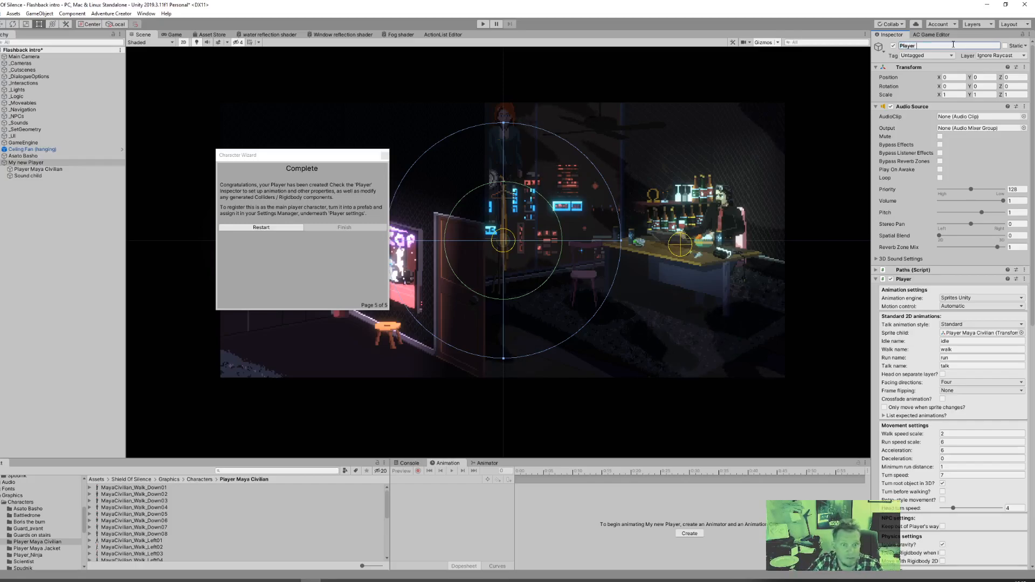
text( Maya Civilian)
key(Return)
click(48, 170)
click(47, 162)
click(385, 155)
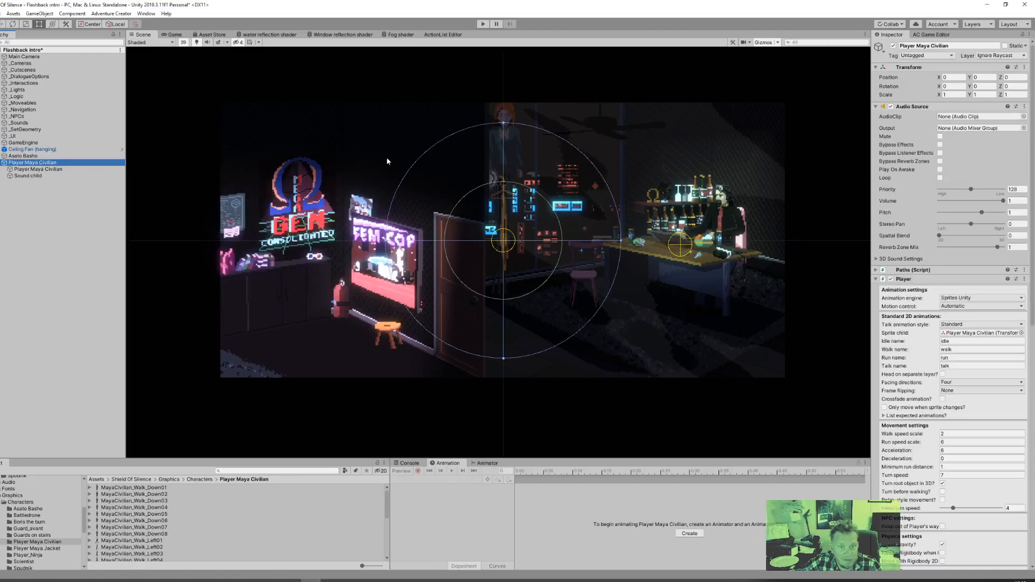
- Rename the sprite child object under Player Maya Civilian as Player Maya Civilian sprite
click(51, 170)
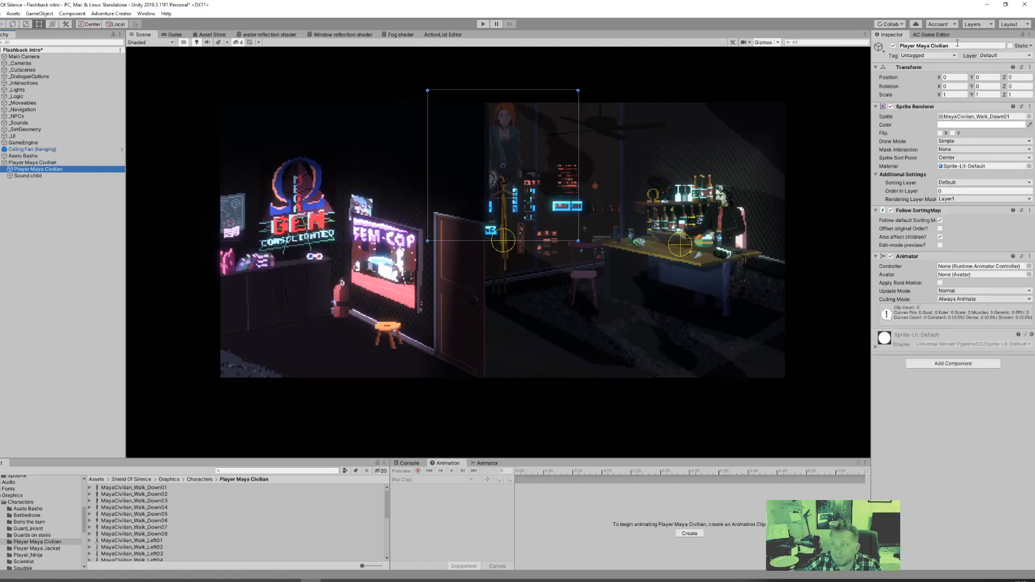
click(961, 46)
click(961, 46)
text(sprite)
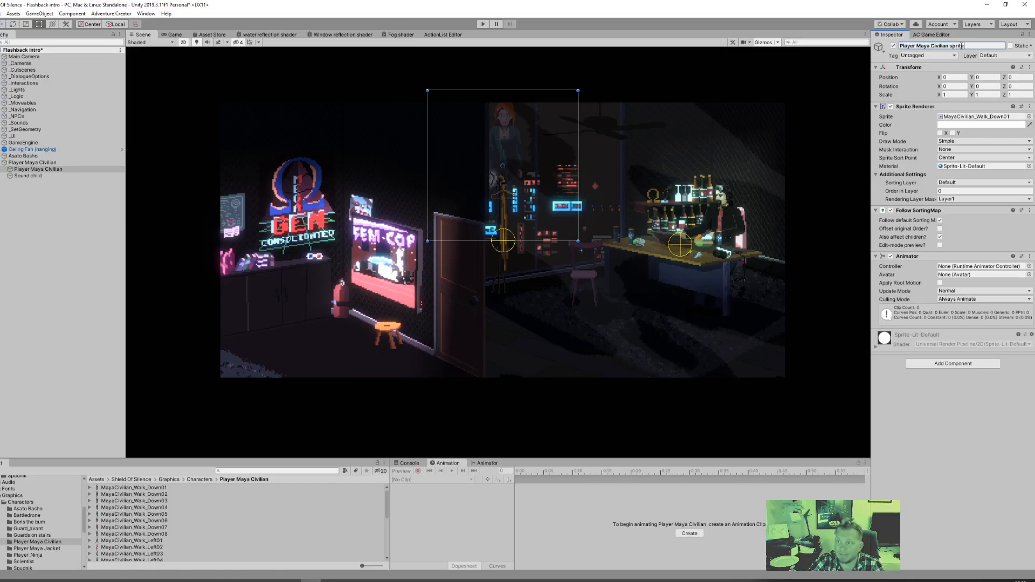
key(Return)
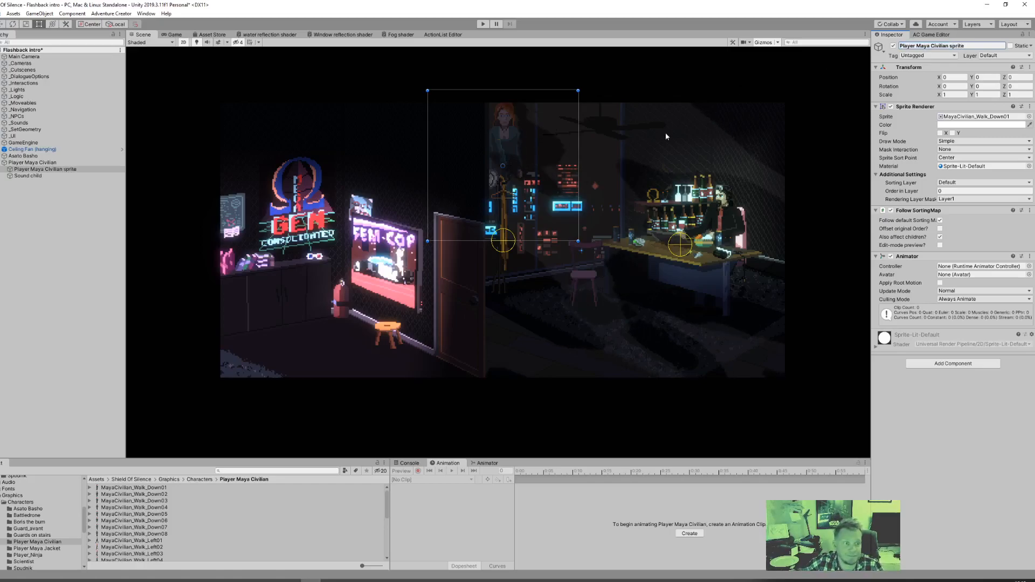
click(25, 230)
click(33, 169)
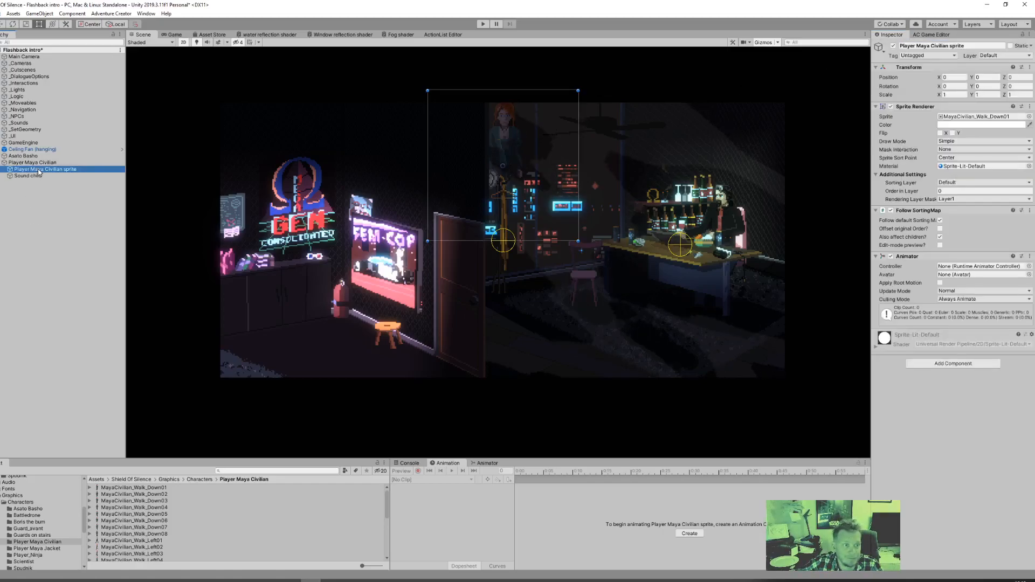
- Rename the Sound child object under Player Maya Civilian as Maya civilian Sound child
click(33, 176)
click(952, 45)
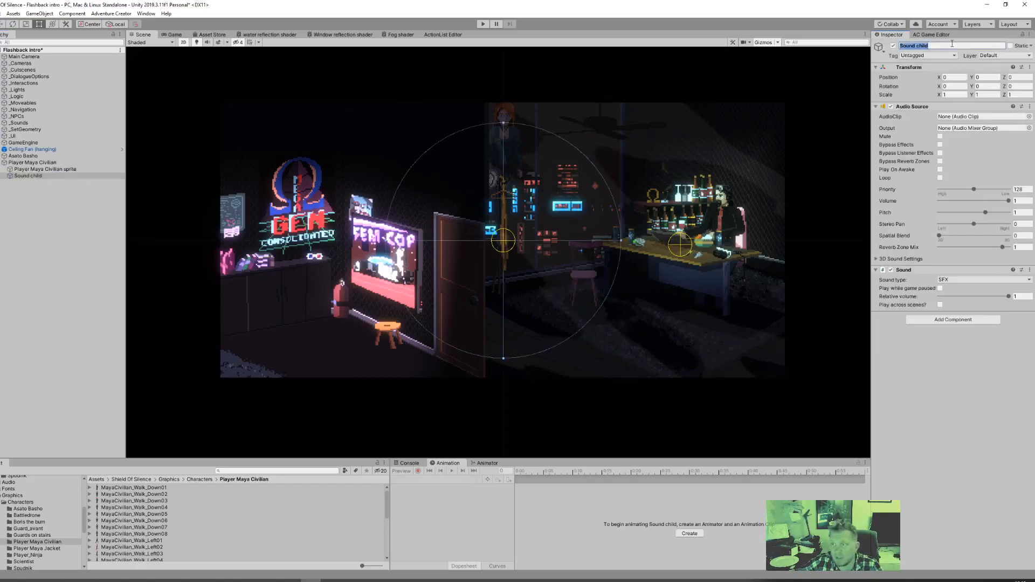
key(Left)
text(Maya )
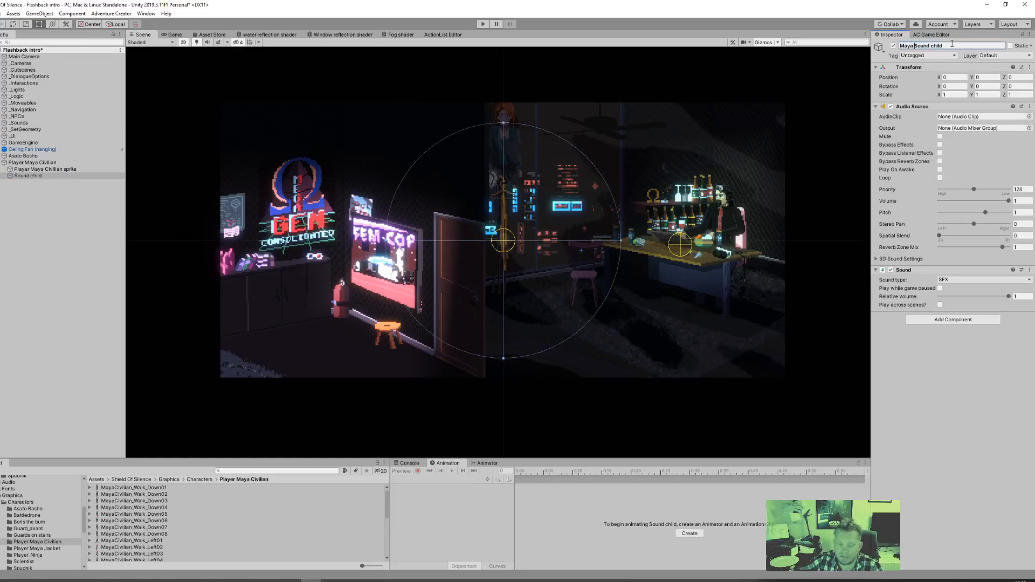
text(civilian)
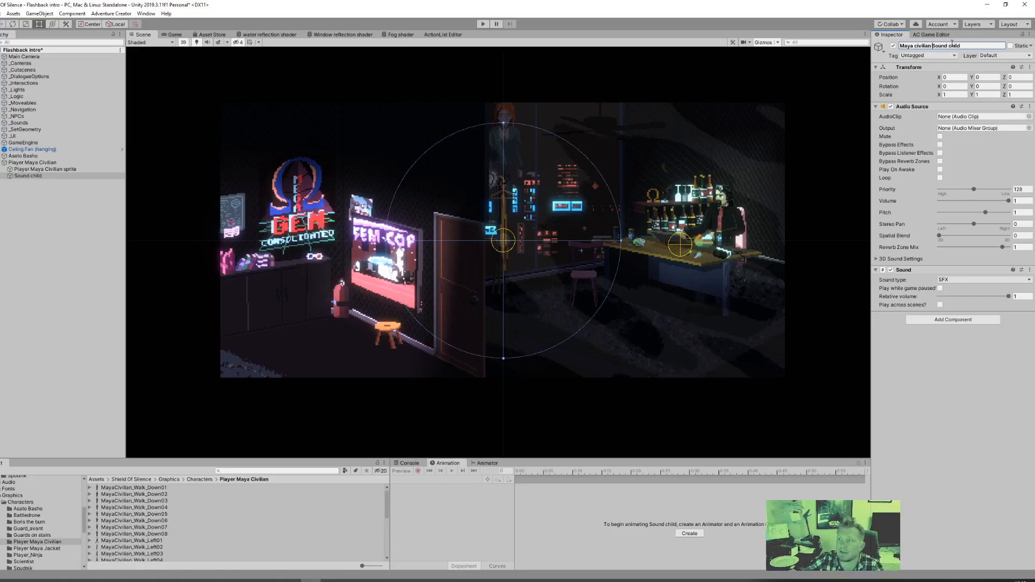
click(76, 227)
click(31, 176)
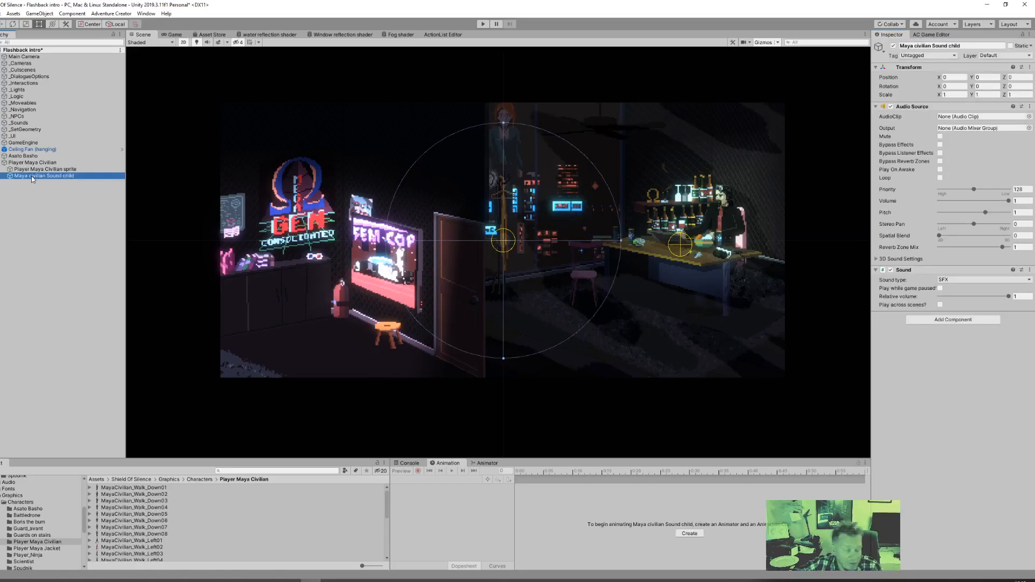
click(27, 242)
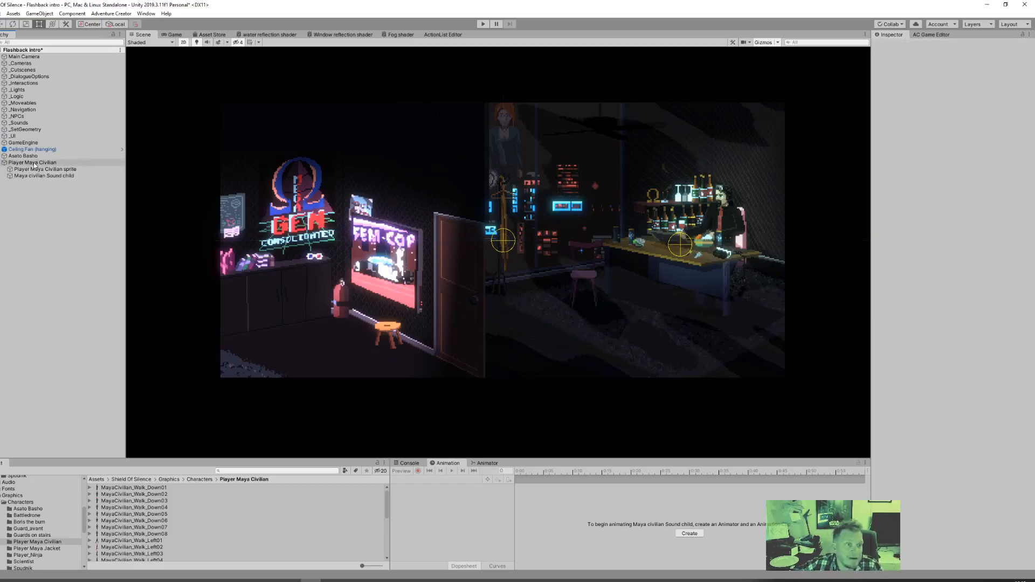
- Review the components of the Player Maya Civilian parent, its sprite child and its sound child
click(34, 163)
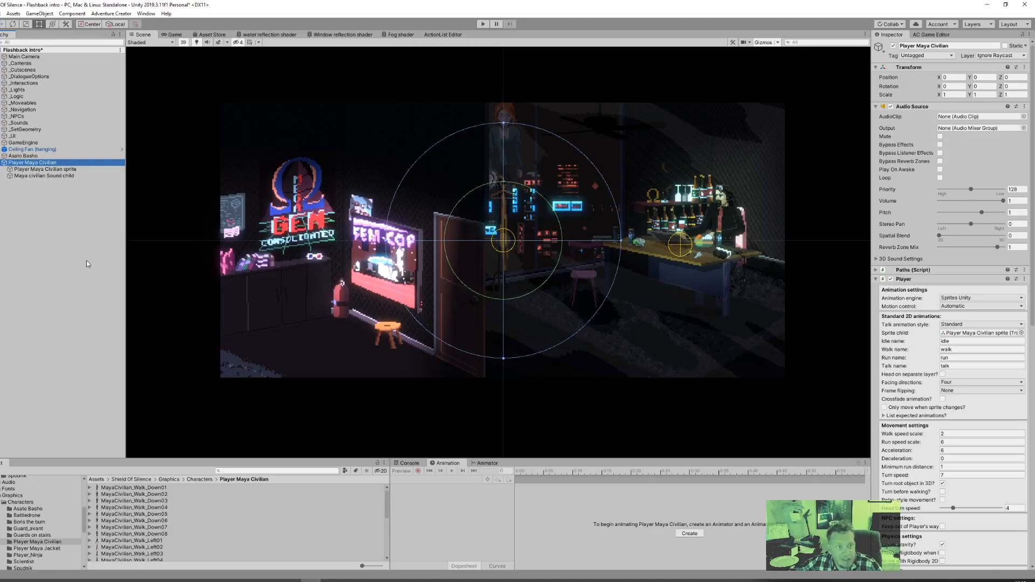
click(39, 170)
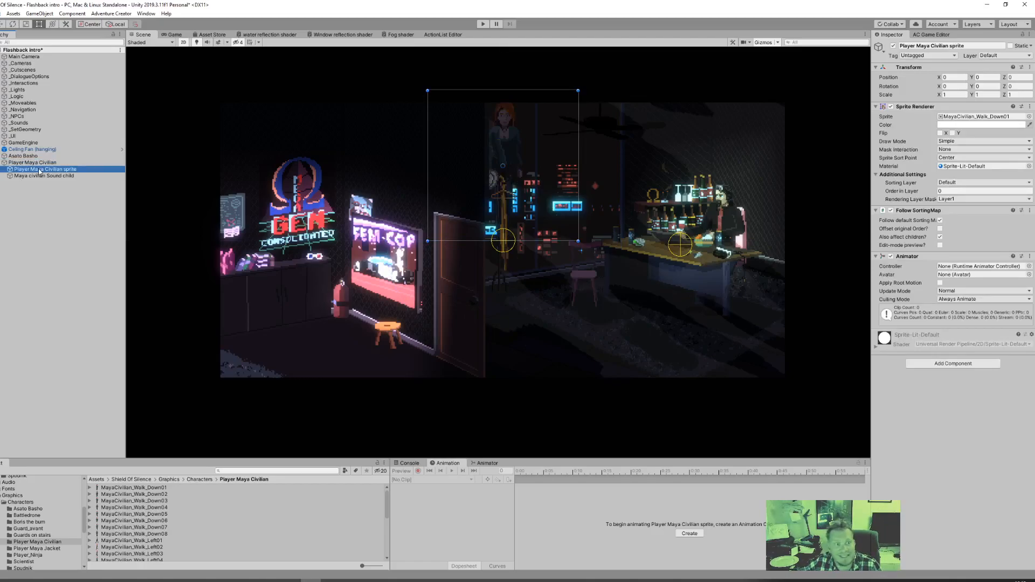
key(Up)
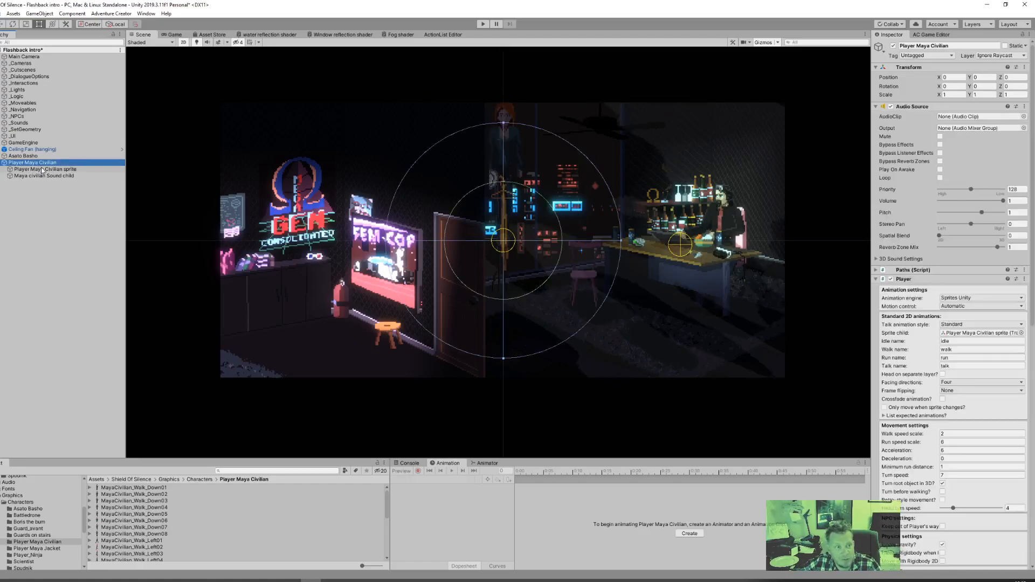
click(42, 169)
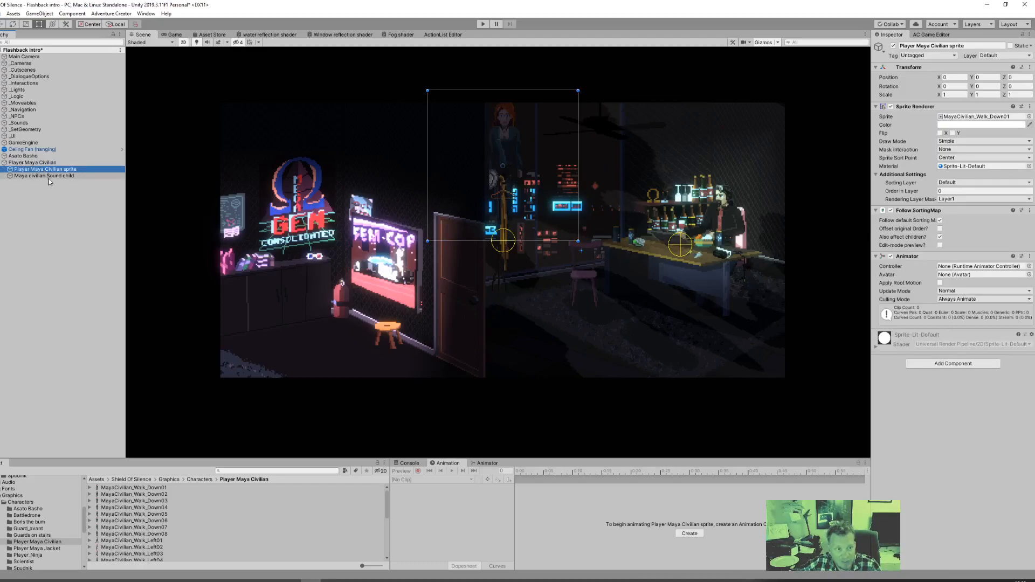
click(47, 177)
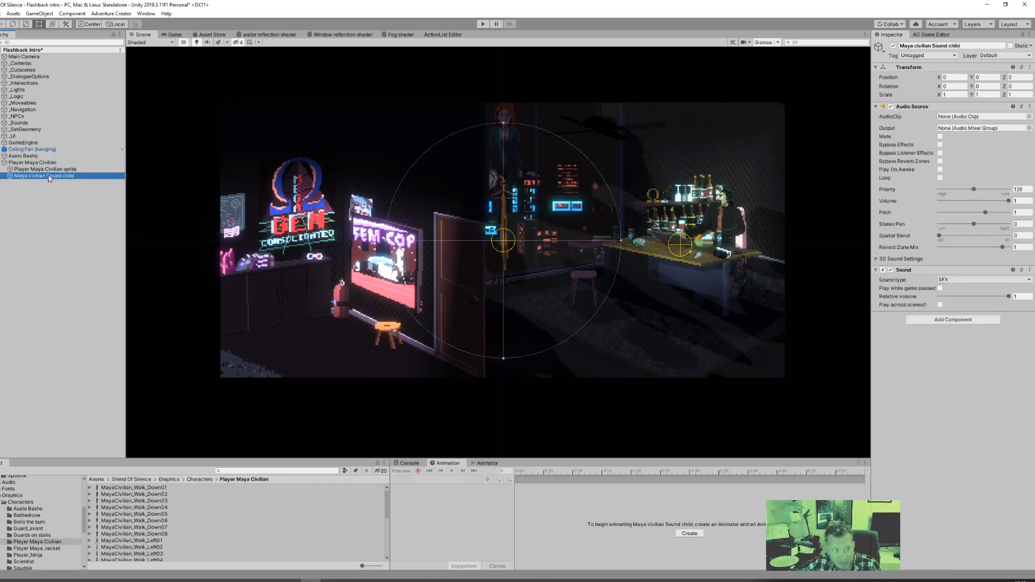
click(42, 170)
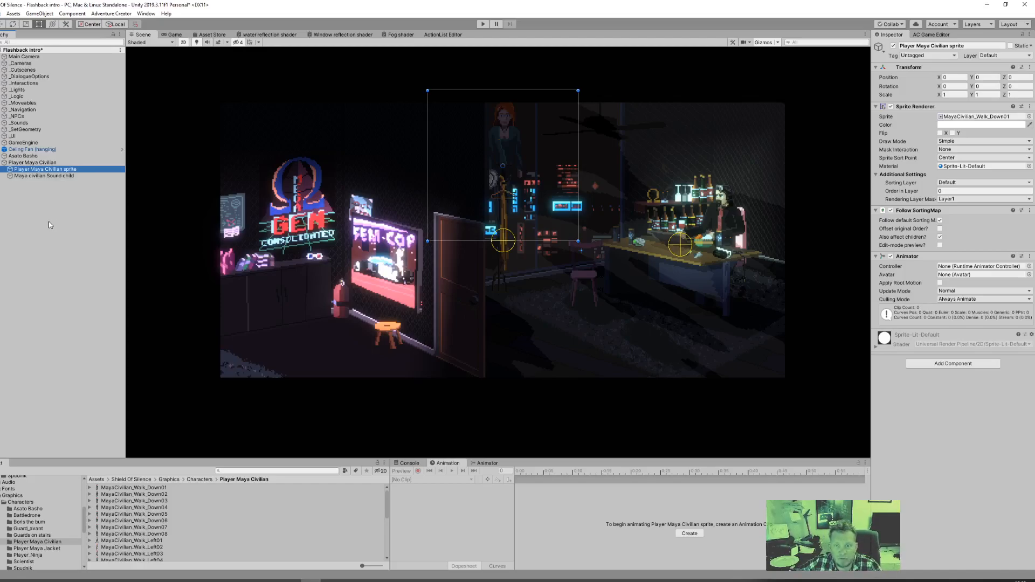
click(580, 543)
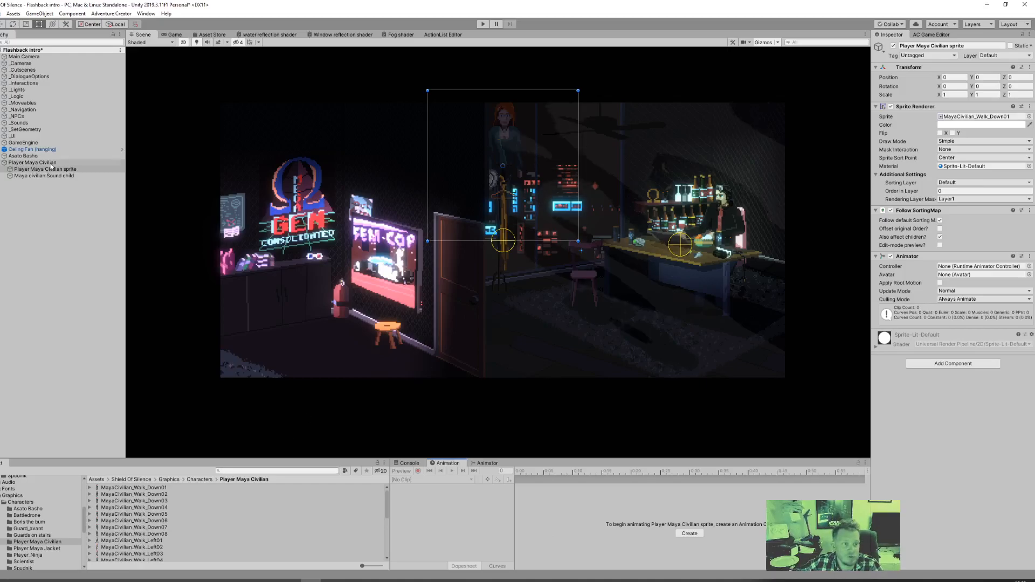
- Expand the list of expected animations in the Player component of the Player Maya Civilian parent object
click(29, 163)
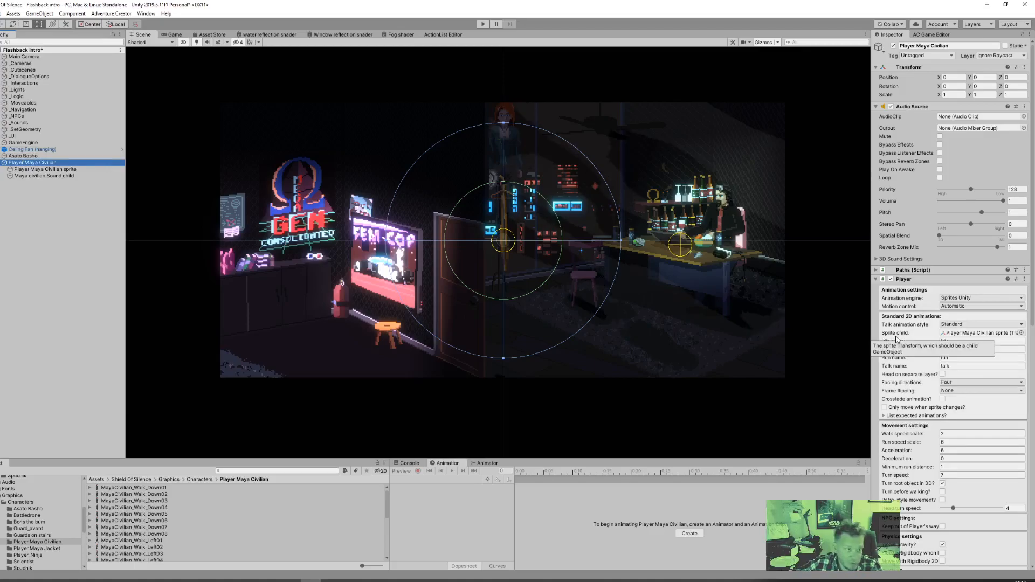
scroll(896, 338, down, 5)
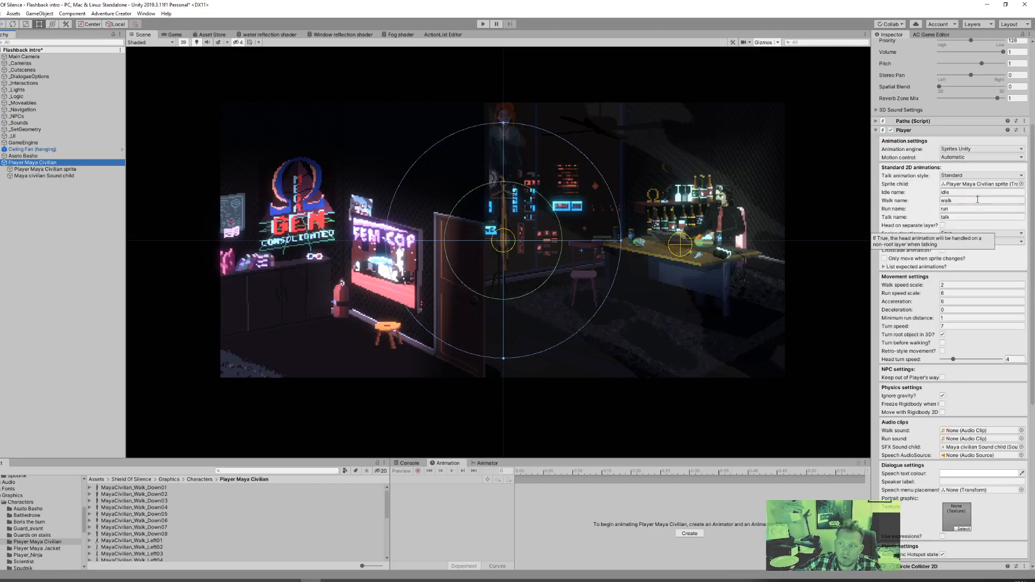
click(954, 192)
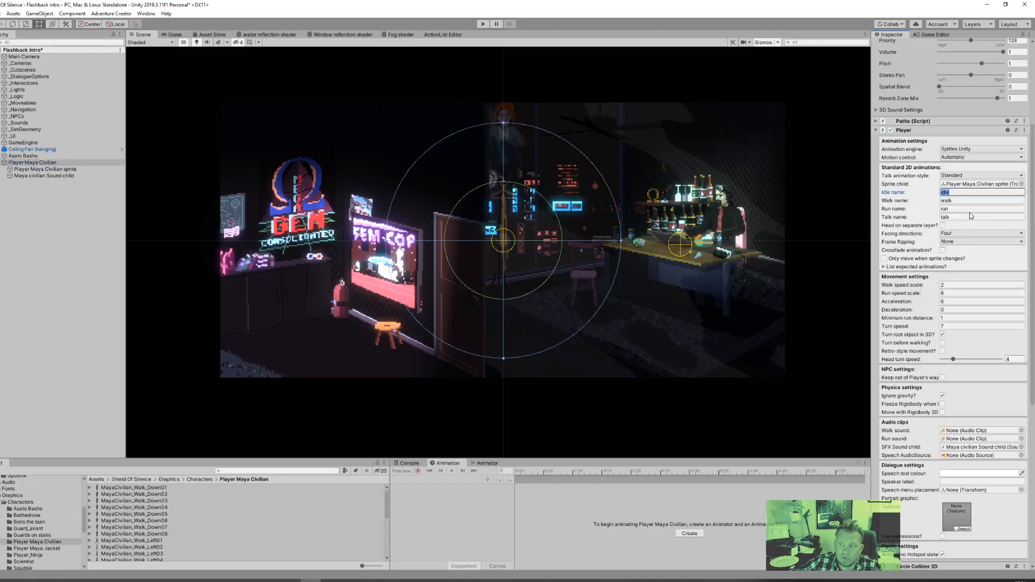
click(917, 266)
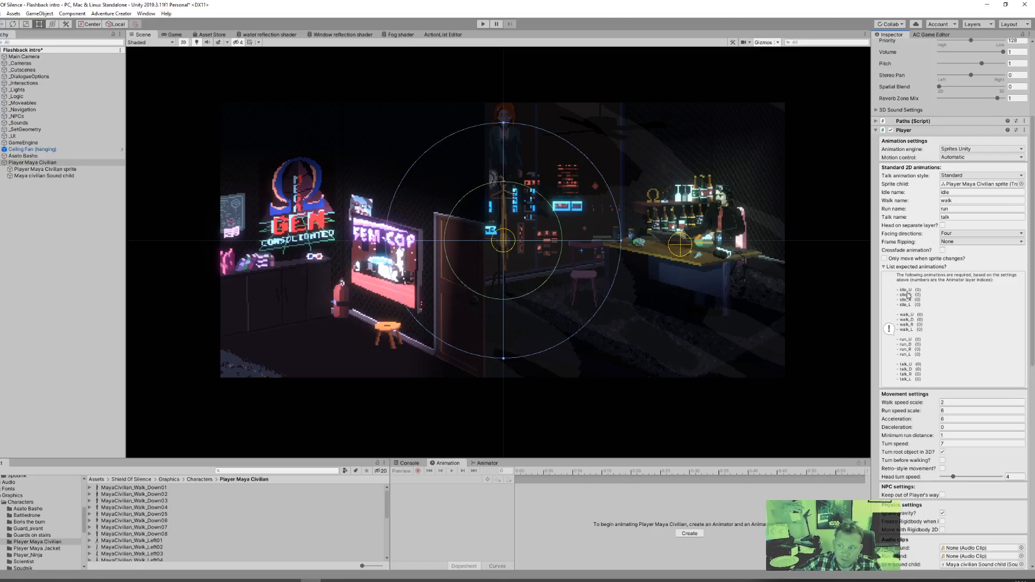
- Set the Player component's idle animation name to MayaCivilianIdle
click(962, 192)
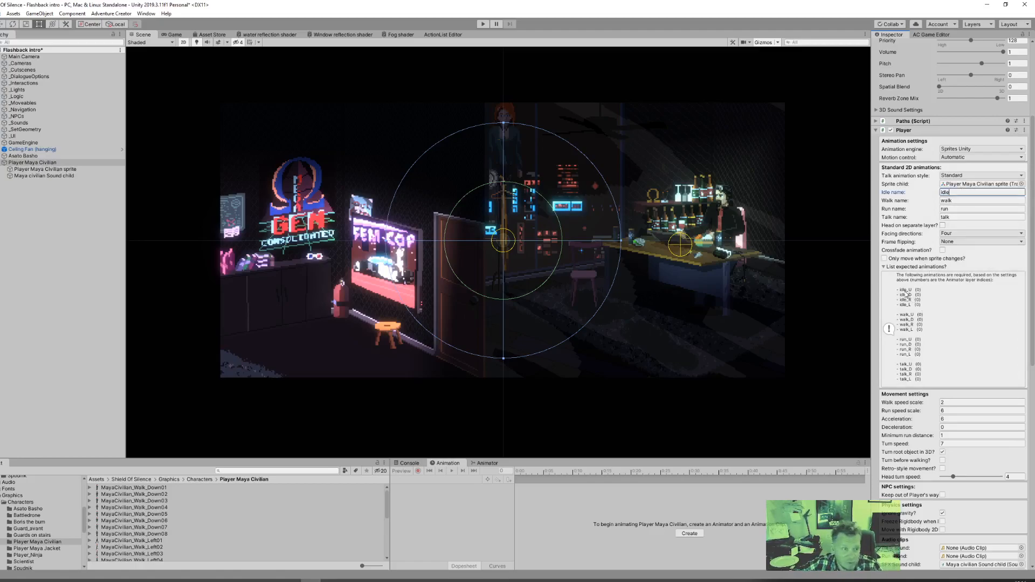
double_click(956, 194)
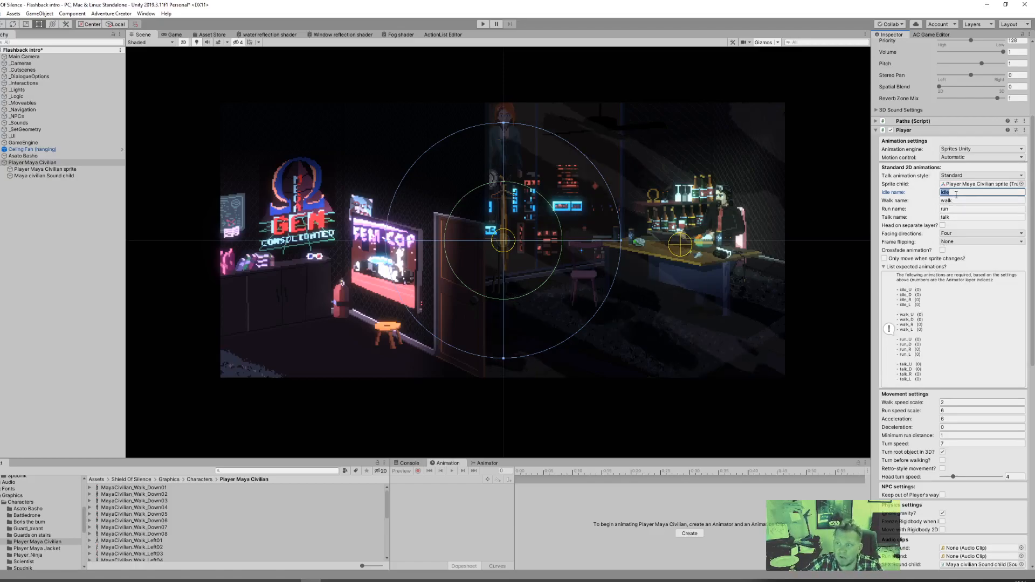
text(Maya)
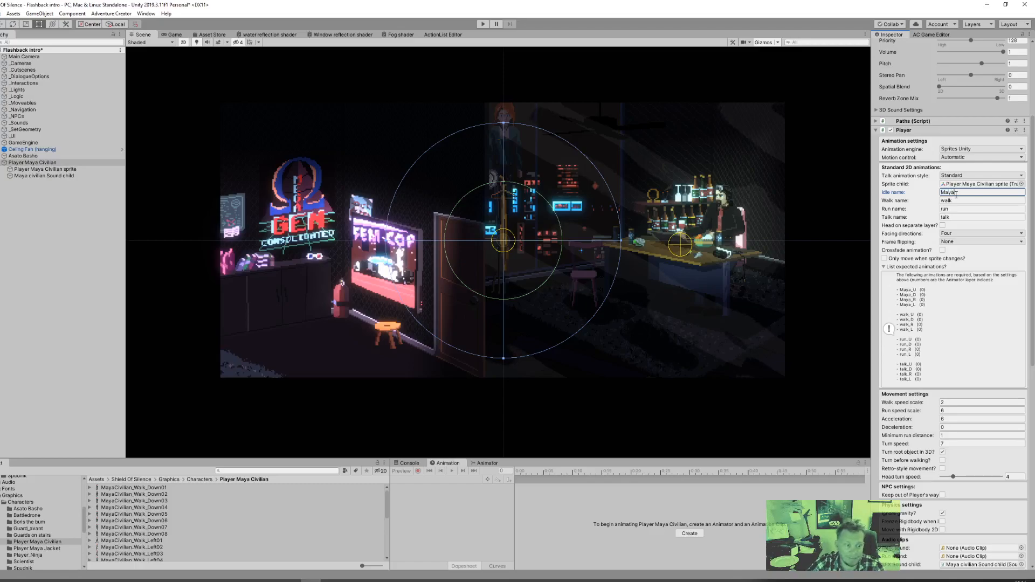
text(Civilian)
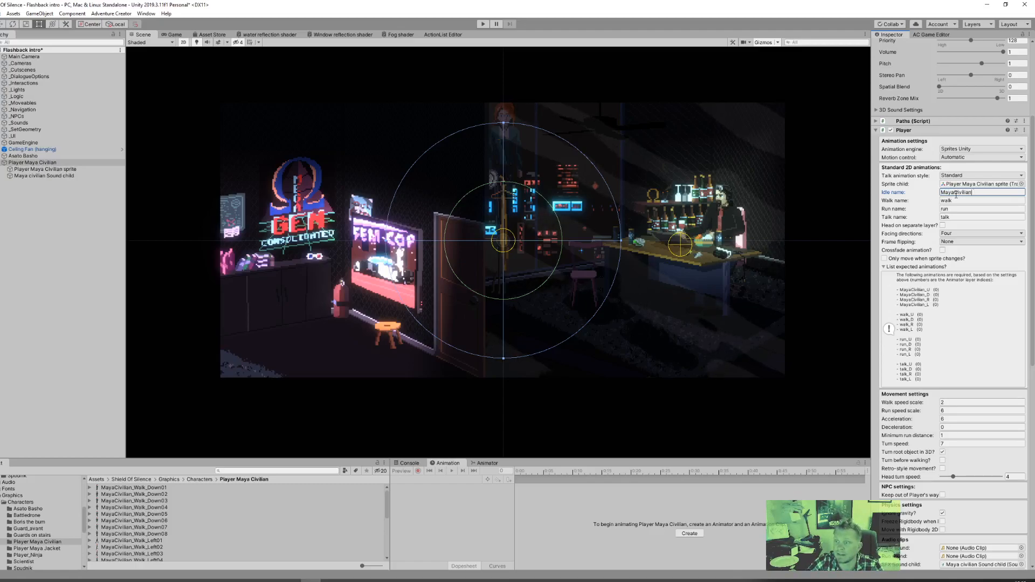
text(Idle)
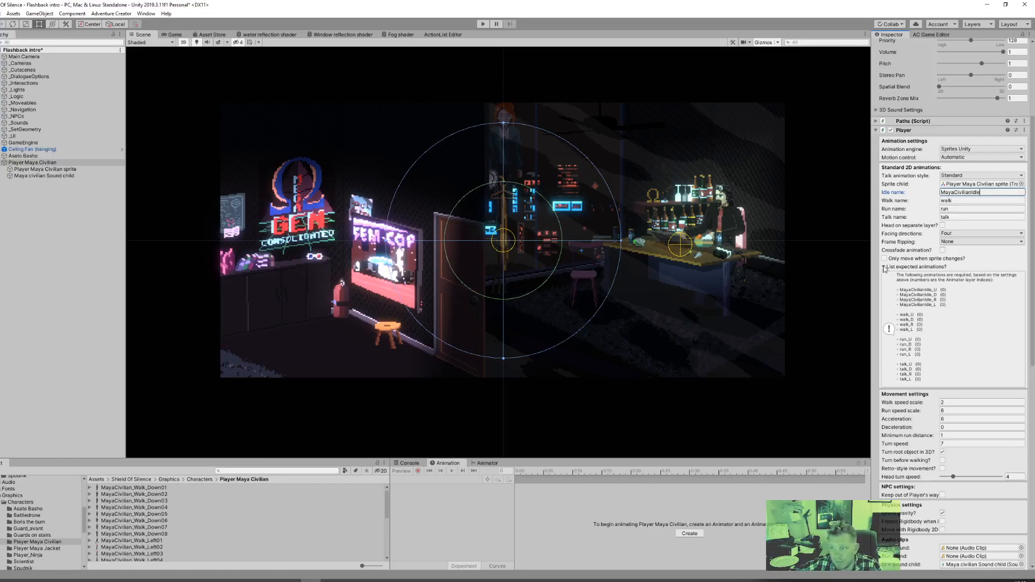
- Set the Player component's walk animation name to MayaCivilianWalk
click(982, 202)
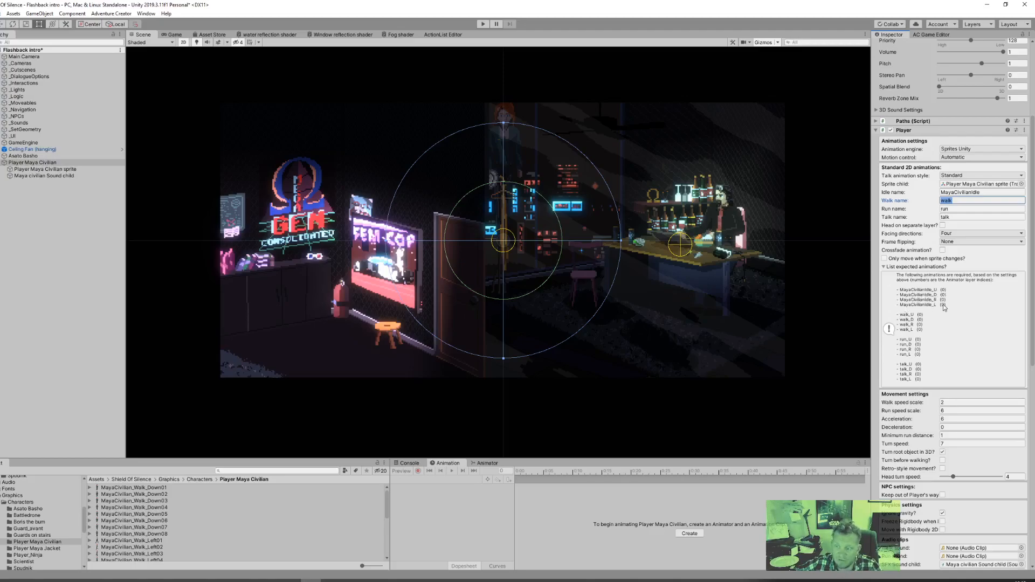
click(972, 192)
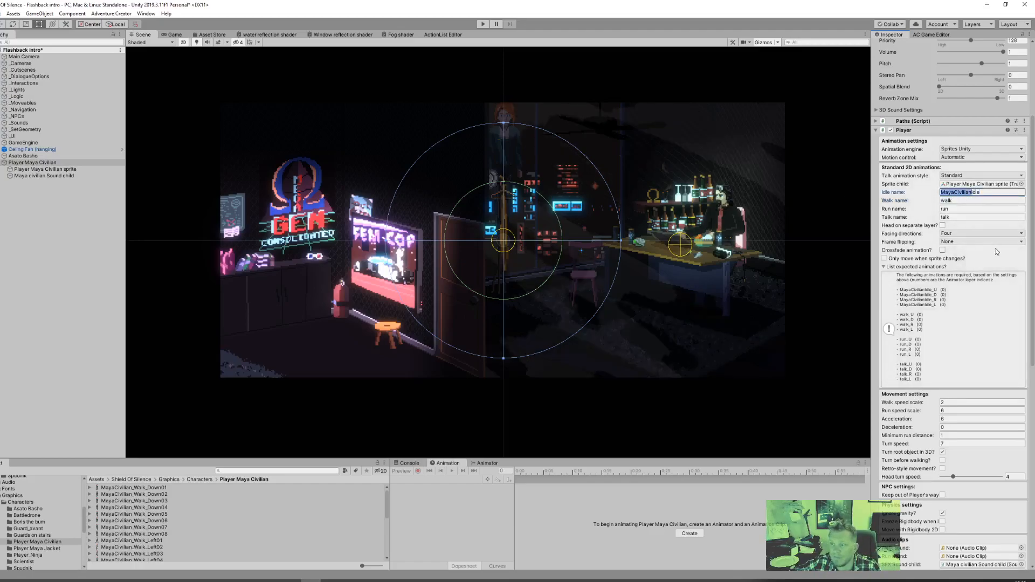
click(970, 200)
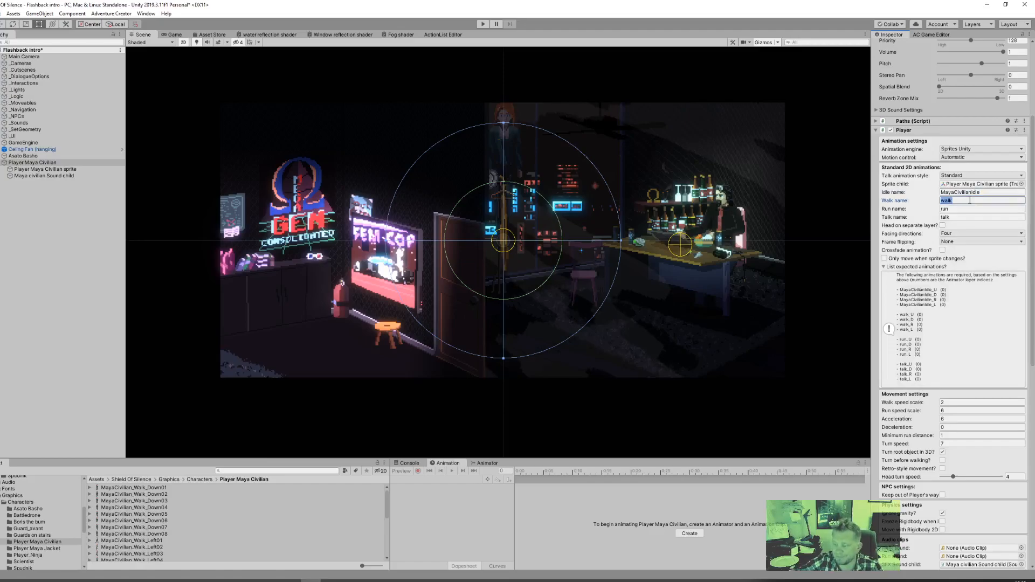
key(Home)
text(MayaCivilian)
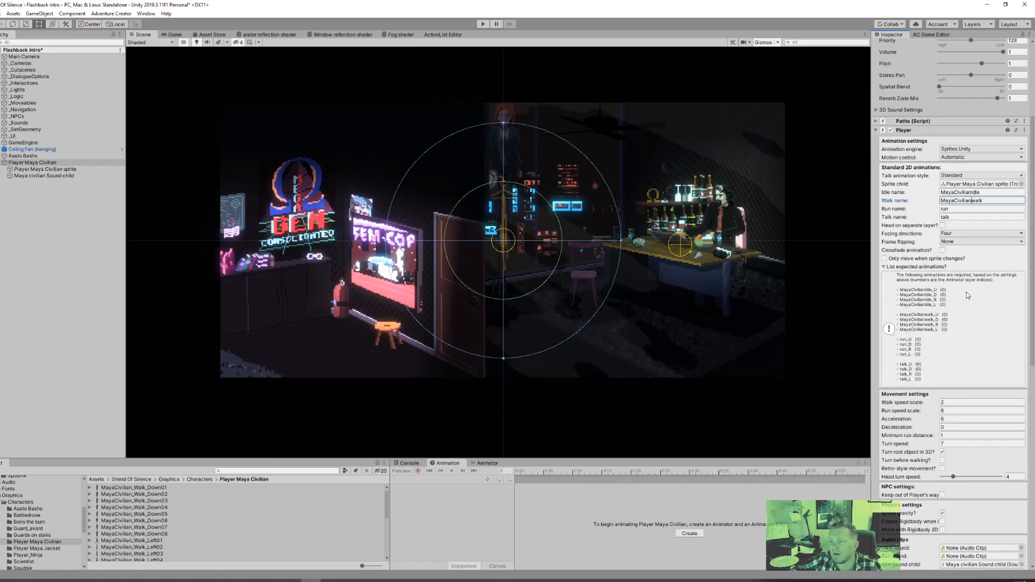
key(Delete)
text(W)
- Clear the Player component's run animation name and set the talk animation name to MayaCivilianTalk
click(964, 209)
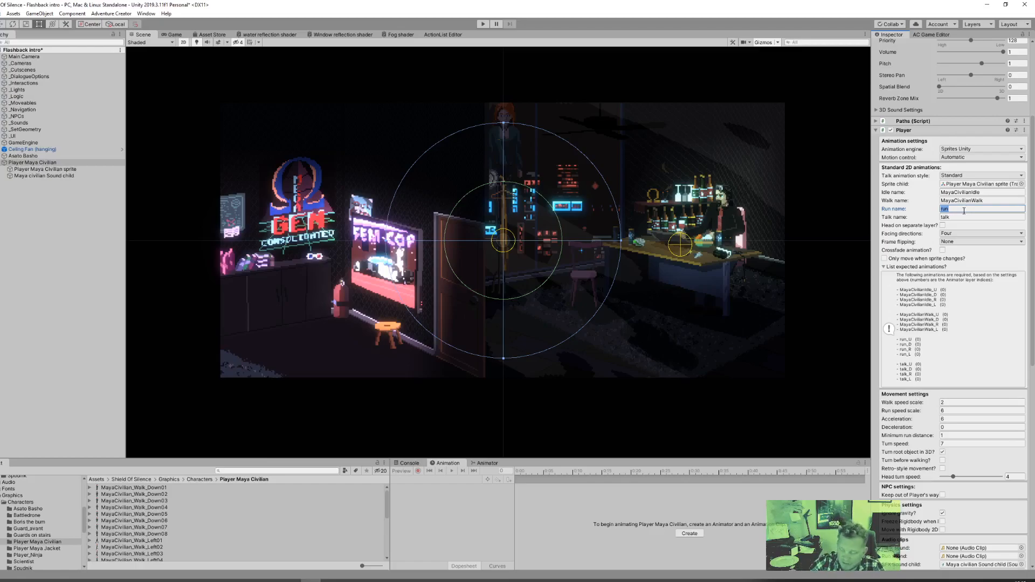
key(BackSpace)
click(965, 218)
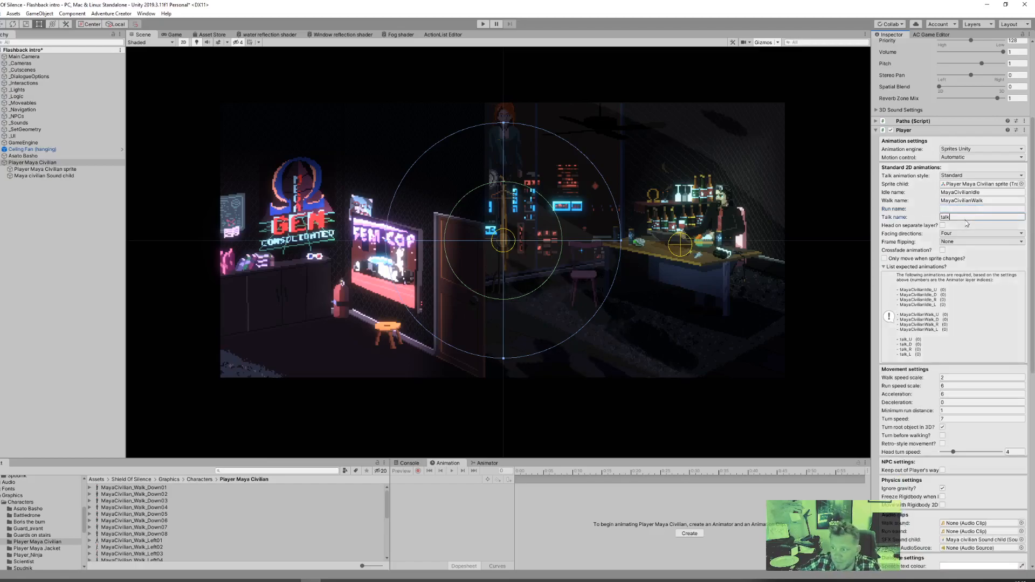
key(Home)
text(MayaCivilian)
key(Delete)
text(T)
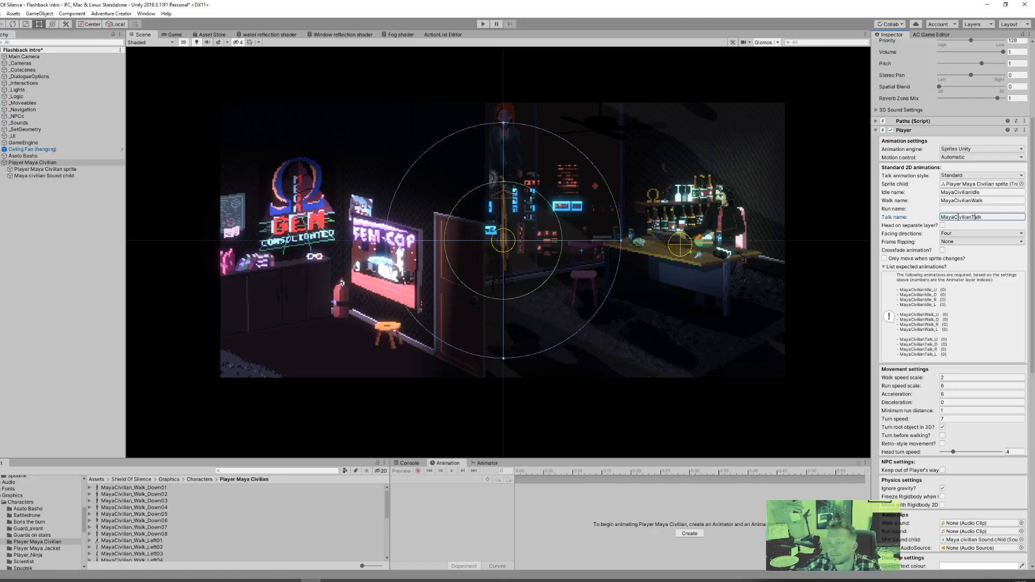
click(965, 201)
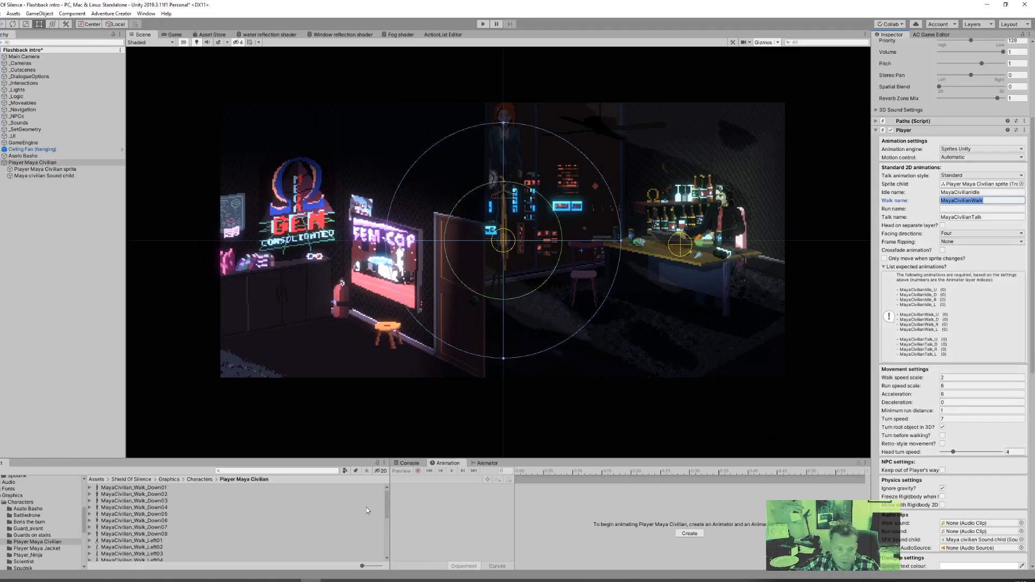
click(472, 530)
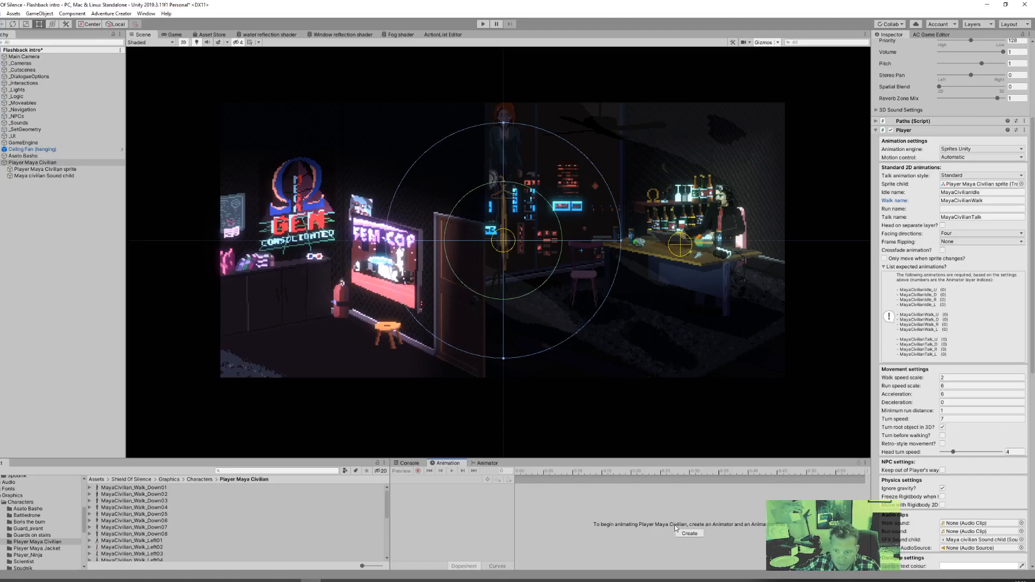
- Start an animation clip for the Player Maya Civilian sprite child and create a Player Maya Civilian folder inside Shield Of Silence's Animations folder for it
click(27, 169)
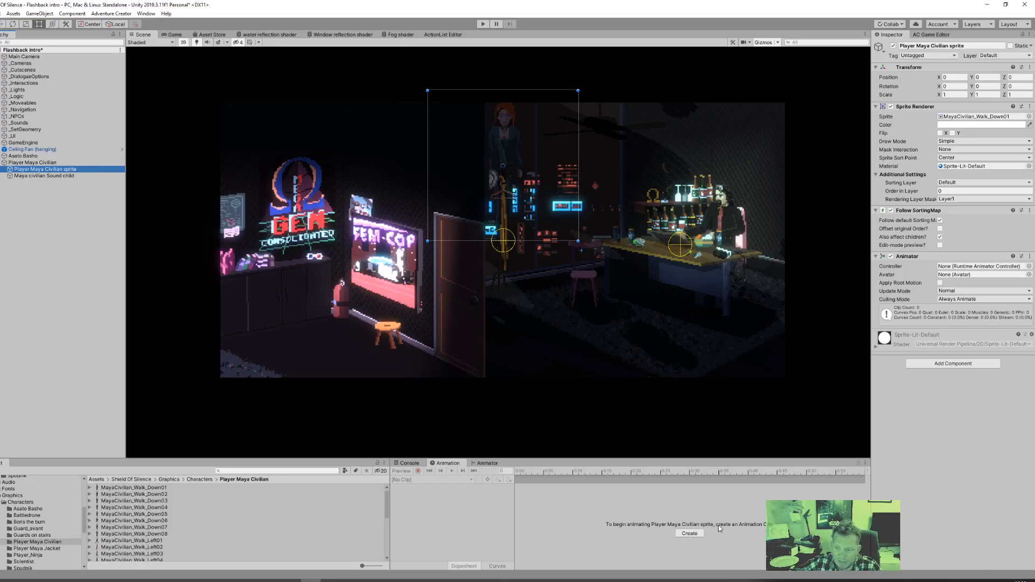
click(681, 533)
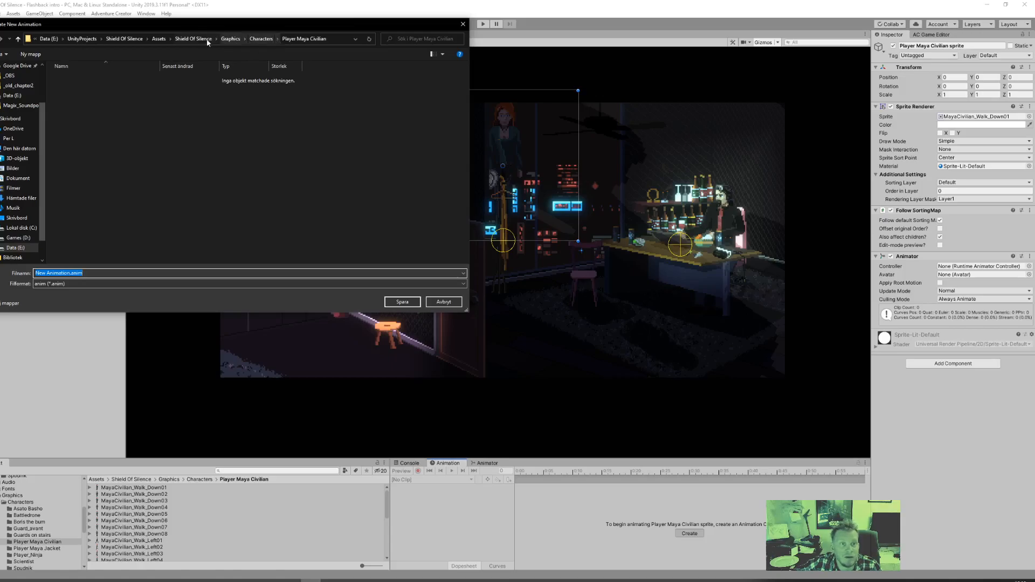
click(189, 39)
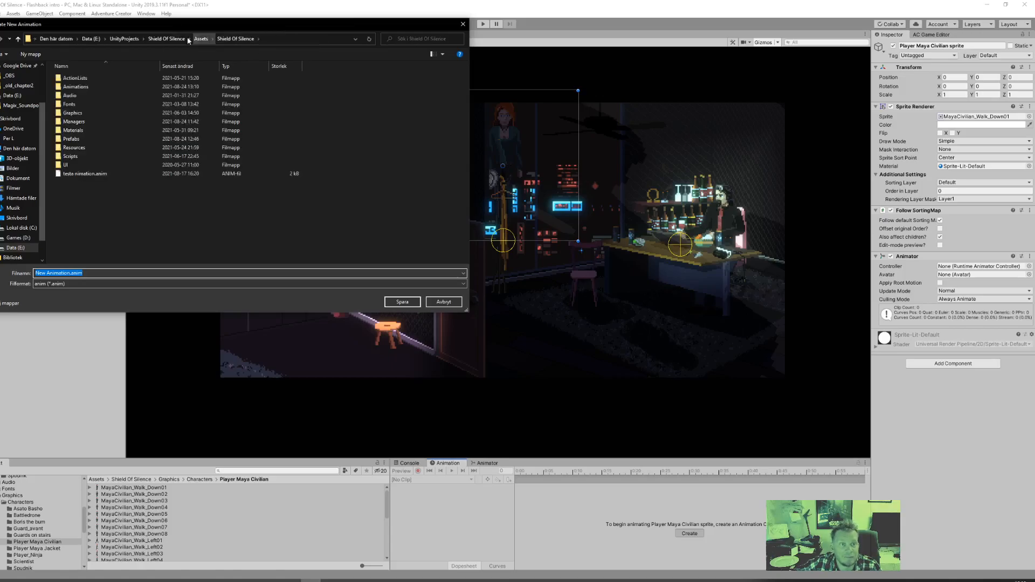
double_click(76, 86)
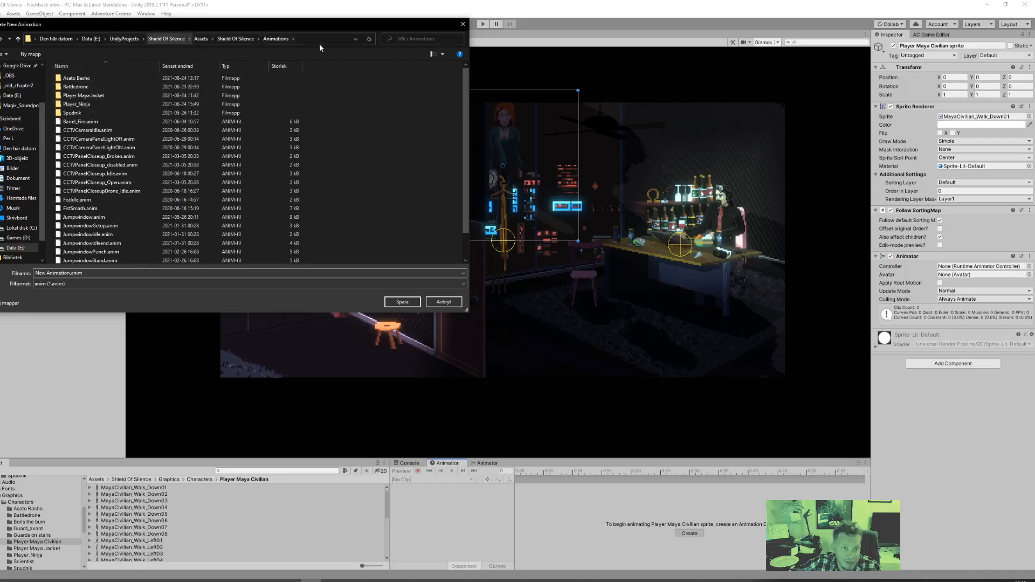
right_click(344, 154)
mouse_move(373, 241)
click(464, 243)
text(Player Maya Civilian)
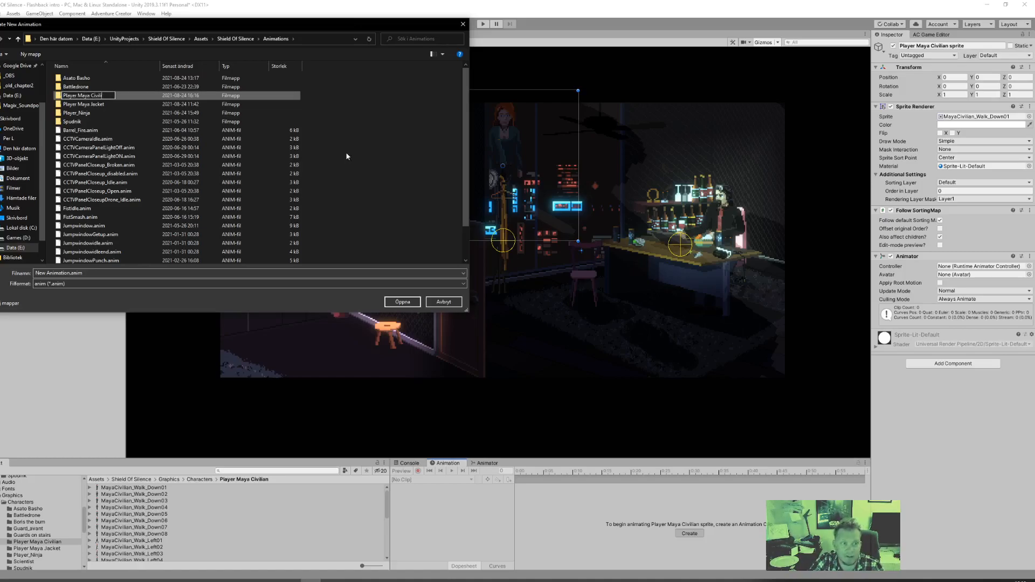
key(Return)
key(Return)
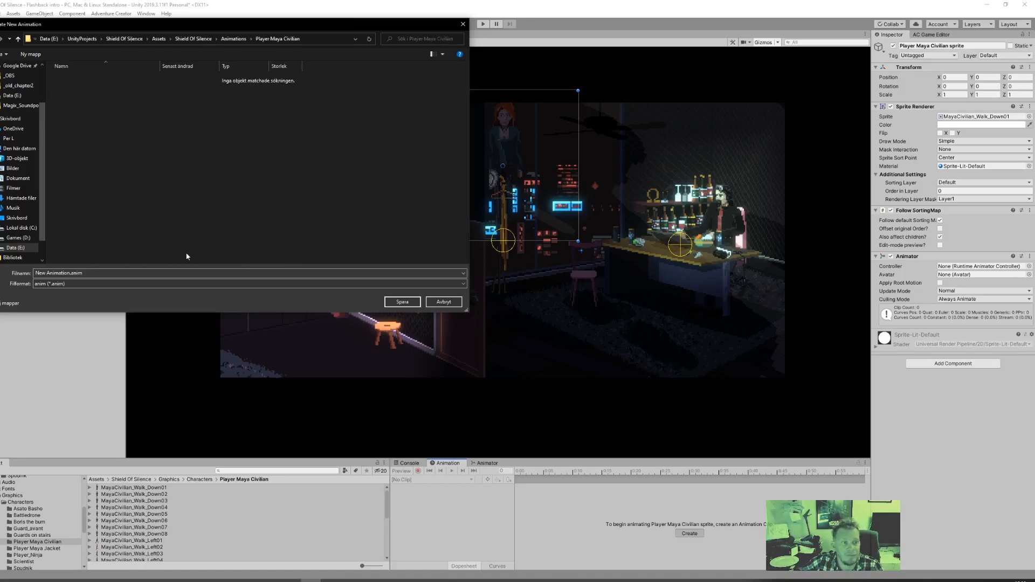
- Save the sprite's first animation clip as MayaCivilianIdle_U.anim in the Player Maya Civilian animations folder
click(70, 273)
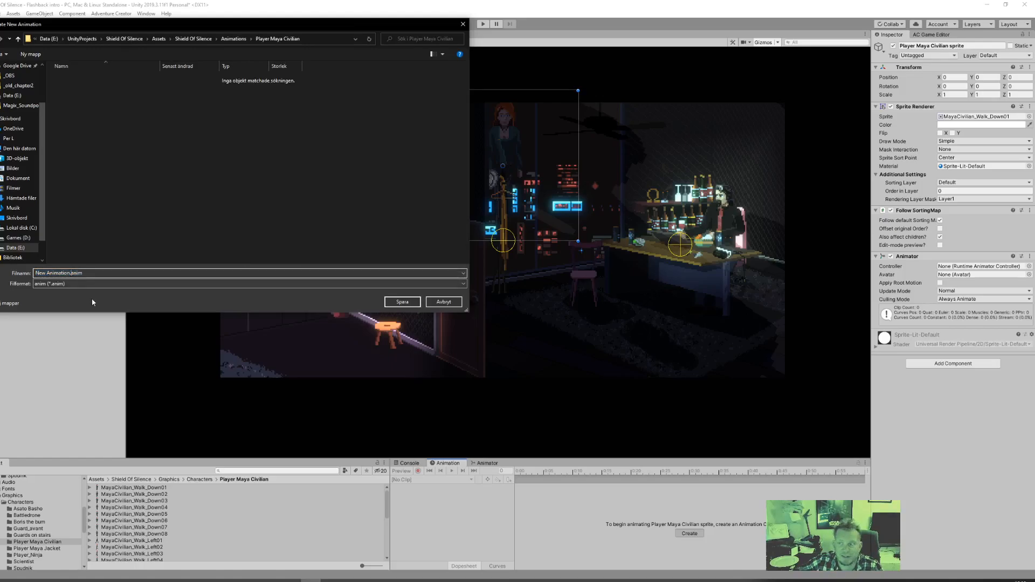
key(shift+Home)
text(MayaCivilian)
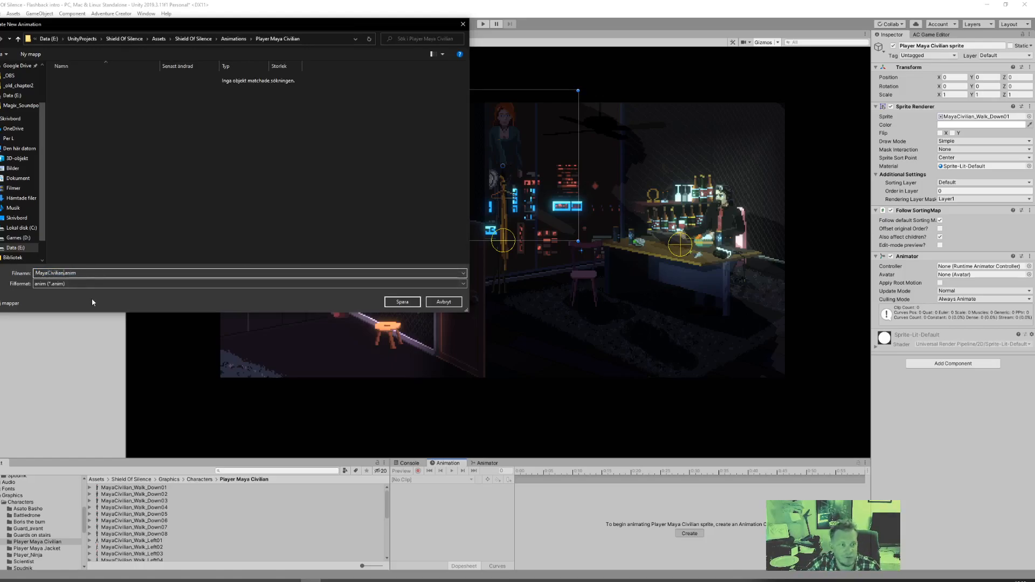
text(Idle_U)
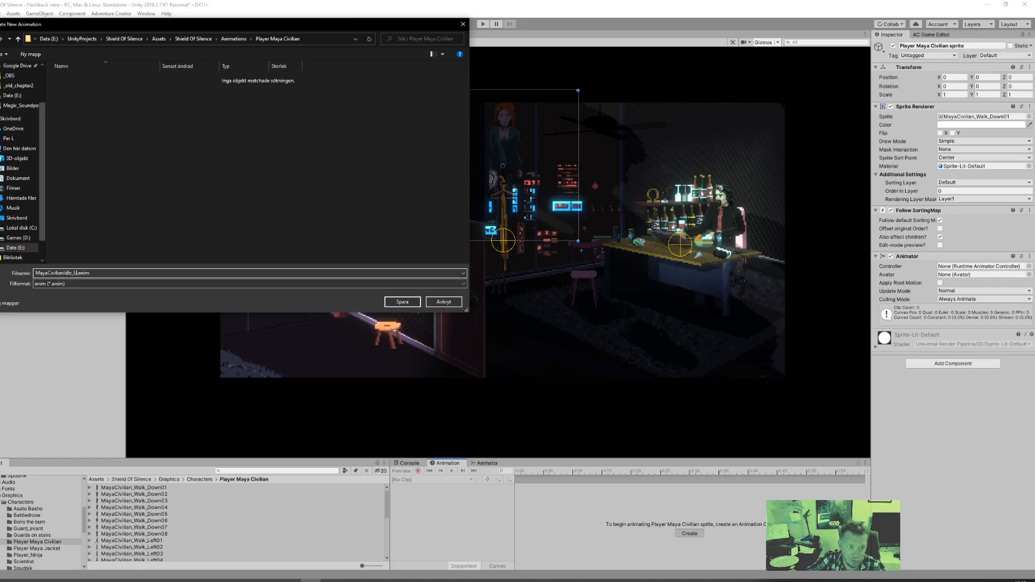
click(404, 302)
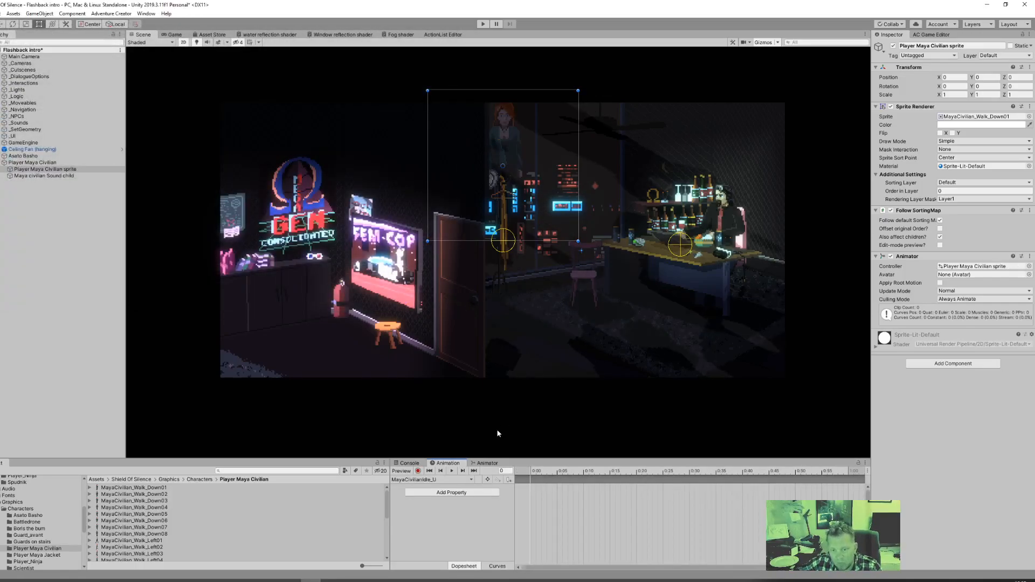
- Create another animation clip for the sprite child and save it as MayaCivilianIdle_D.anim in the same folder
click(472, 480)
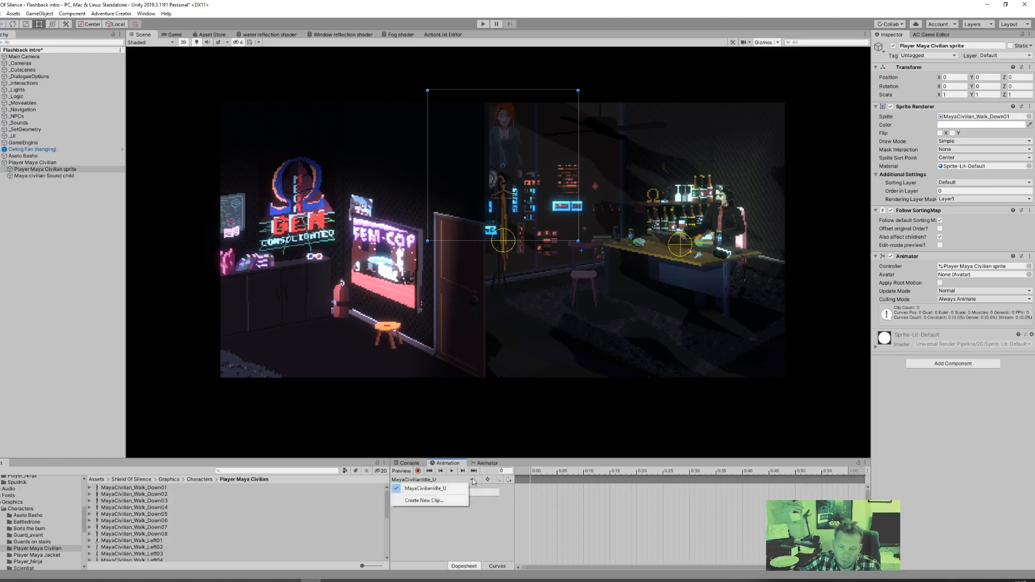
click(436, 526)
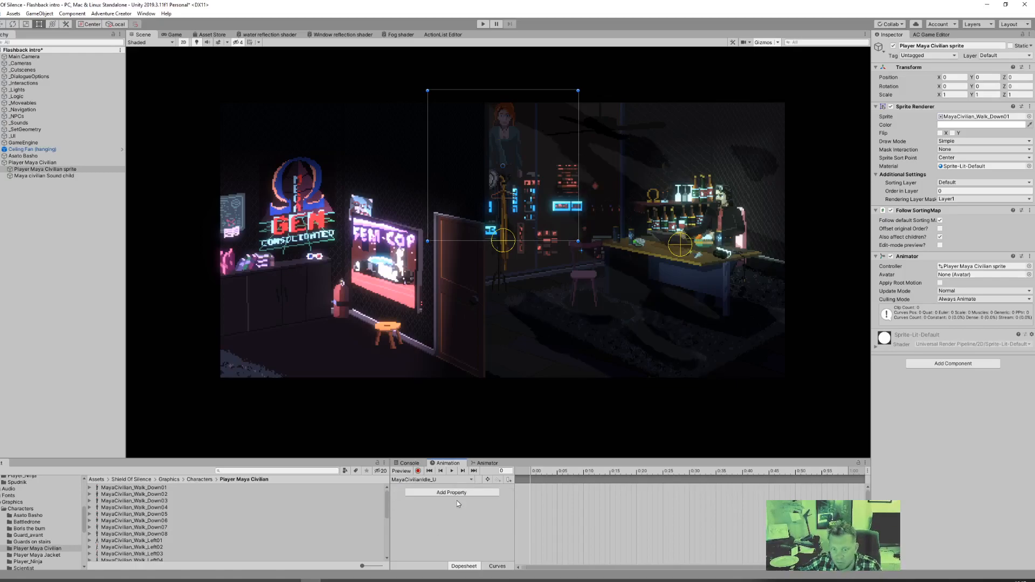
click(462, 480)
click(433, 500)
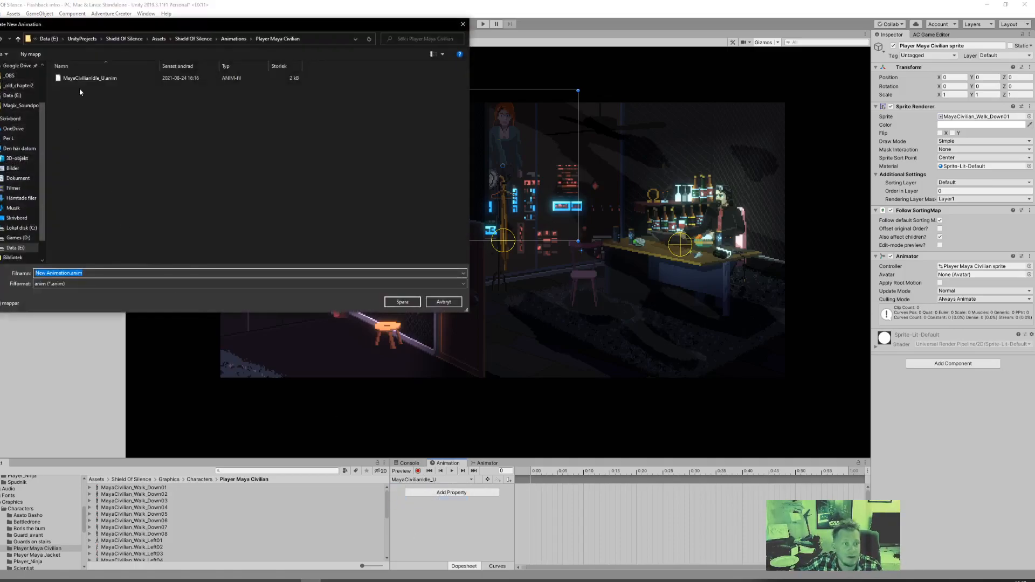
click(86, 78)
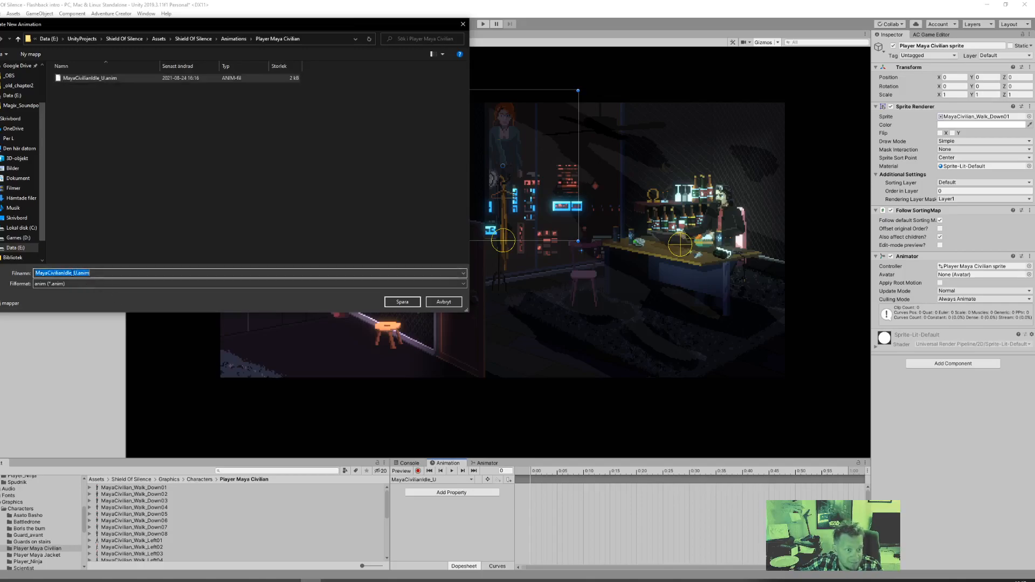
click(77, 273)
key(BackSpace)
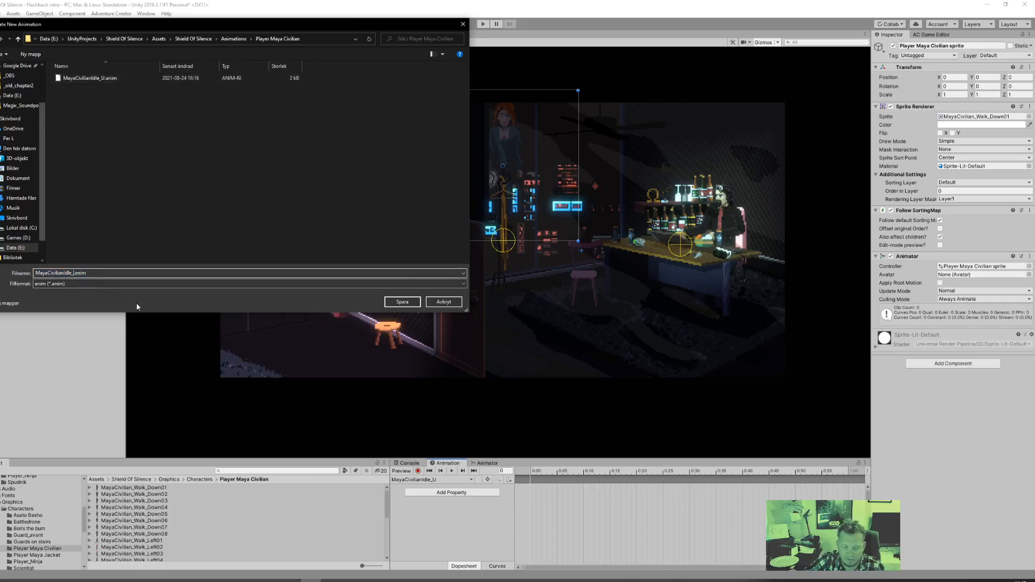
text(D)
key(Return)
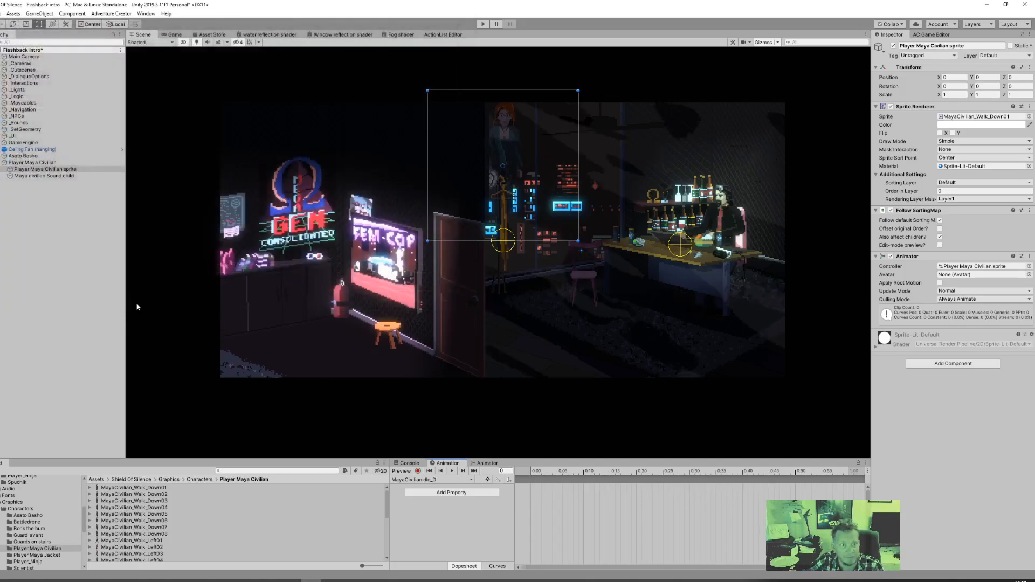
- Create the right-facing idle animation clip and save it as MayaCivilianIdle_R.anim
click(473, 481)
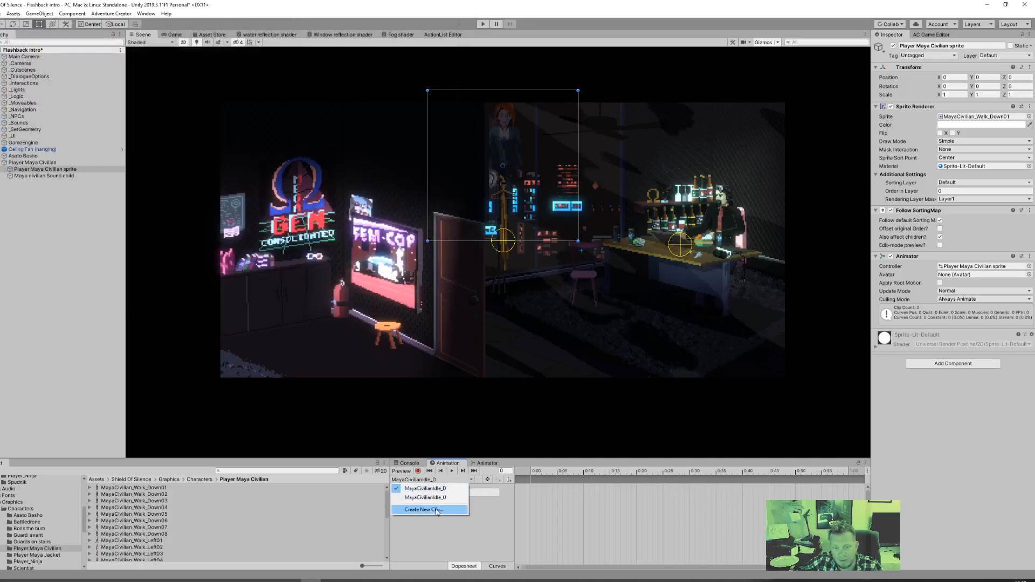
click(438, 511)
click(99, 87)
click(75, 273)
key(BackSpace)
text(R)
key(Return)
- Create the left-facing idle animation clip and save it as MayaCivilianIdle_L.anim
click(454, 480)
click(423, 519)
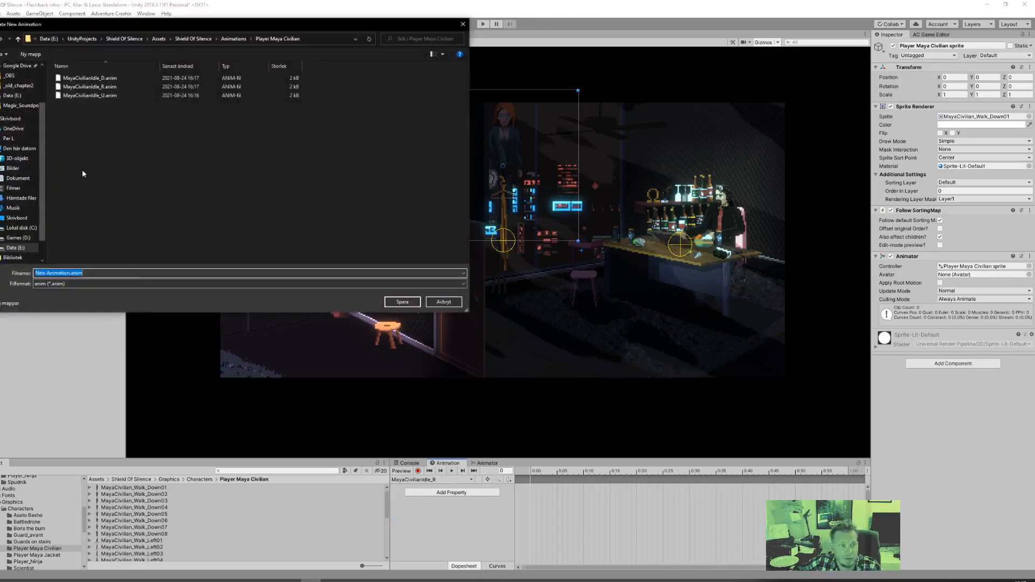
click(90, 95)
click(76, 274)
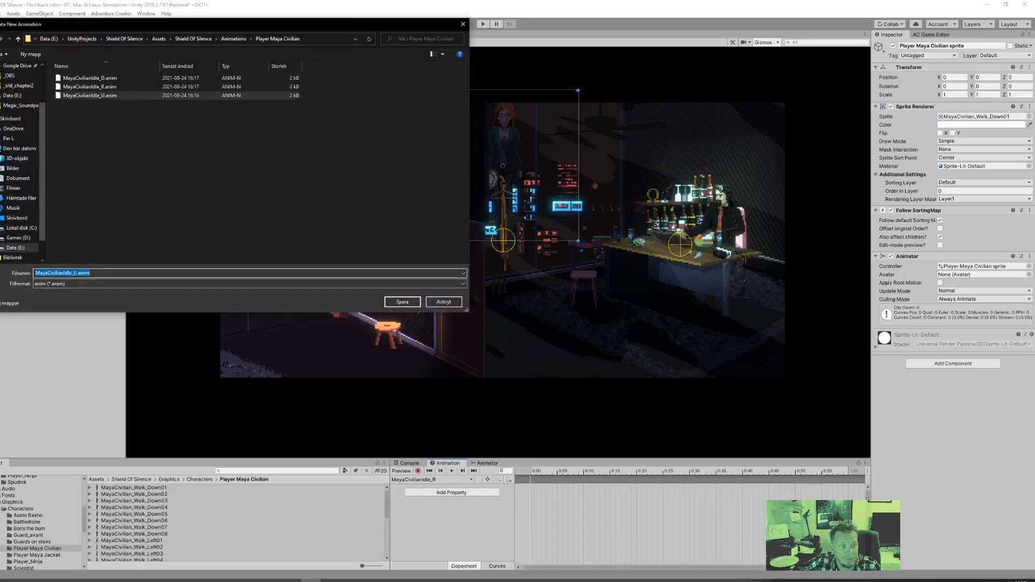
key(BackSpace)
text(L)
key(Return)
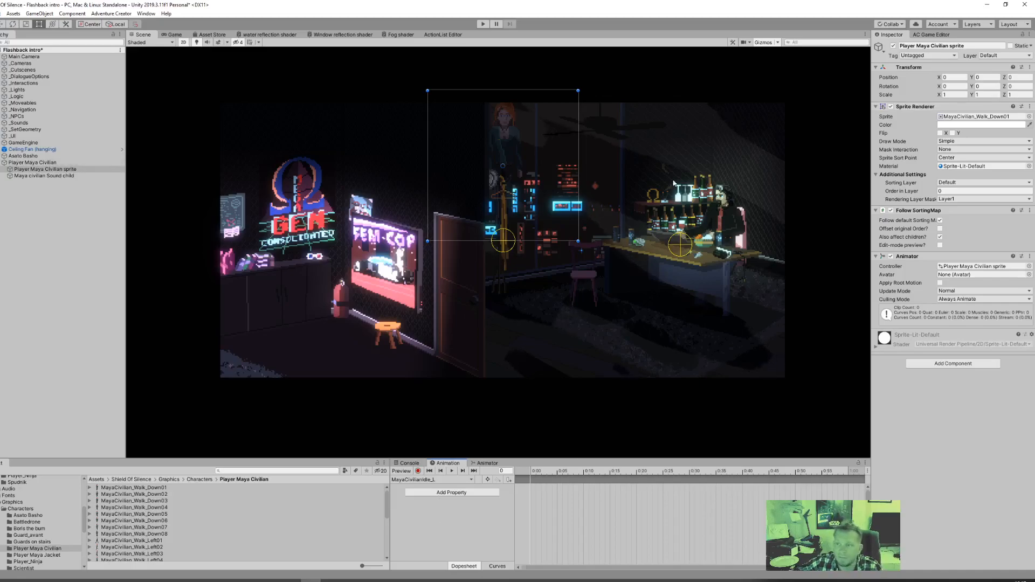
- Select the full walk animation name in the Player component of the Player Maya Civilian parent object
click(60, 163)
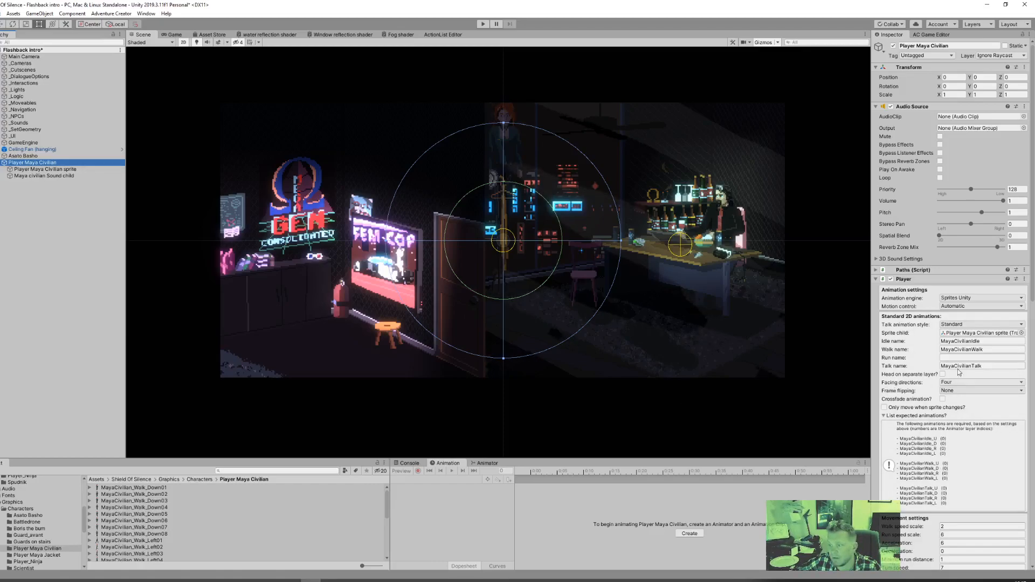
click(916, 350)
click(966, 350)
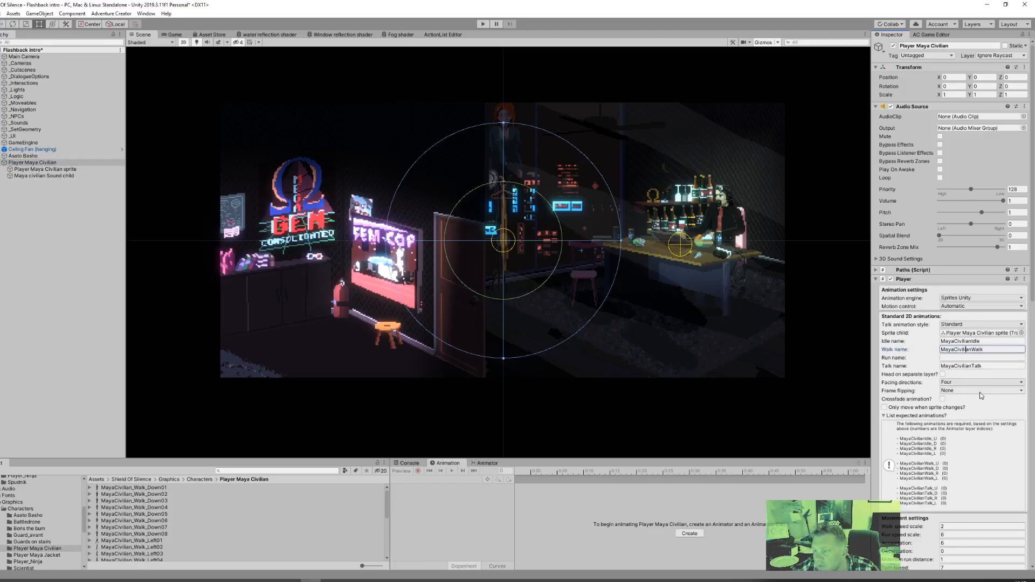
click(926, 349)
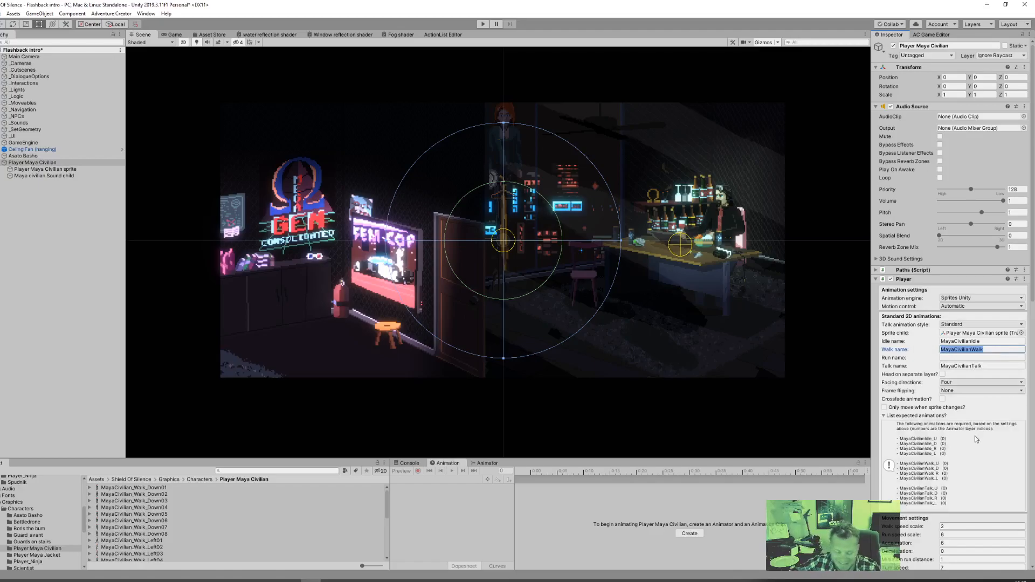
- Create the upward walk animation clip for the Player Maya Civilian sprite child and save it as MayaCivilianWalk_U
click(81, 169)
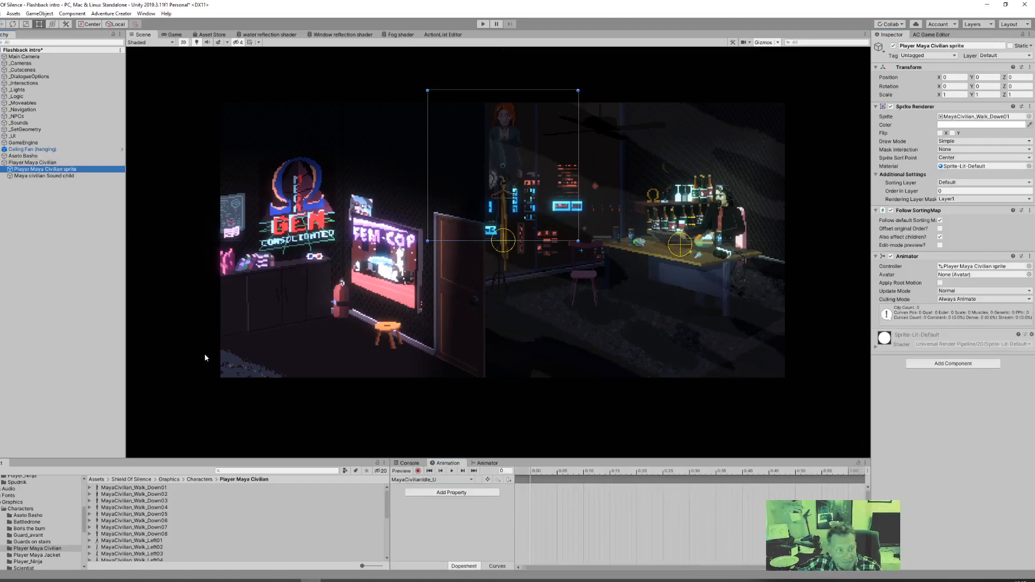
click(456, 480)
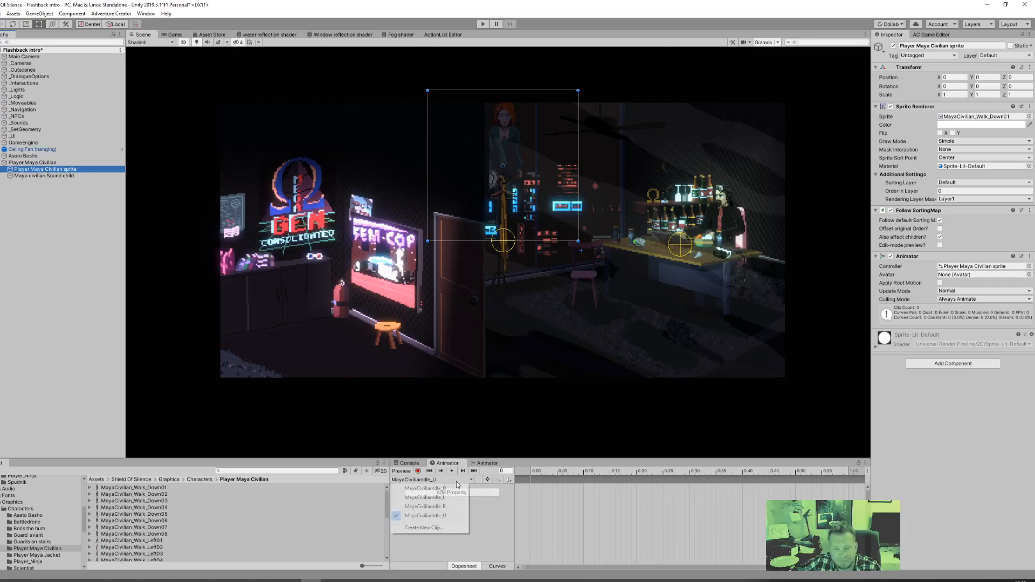
click(425, 528)
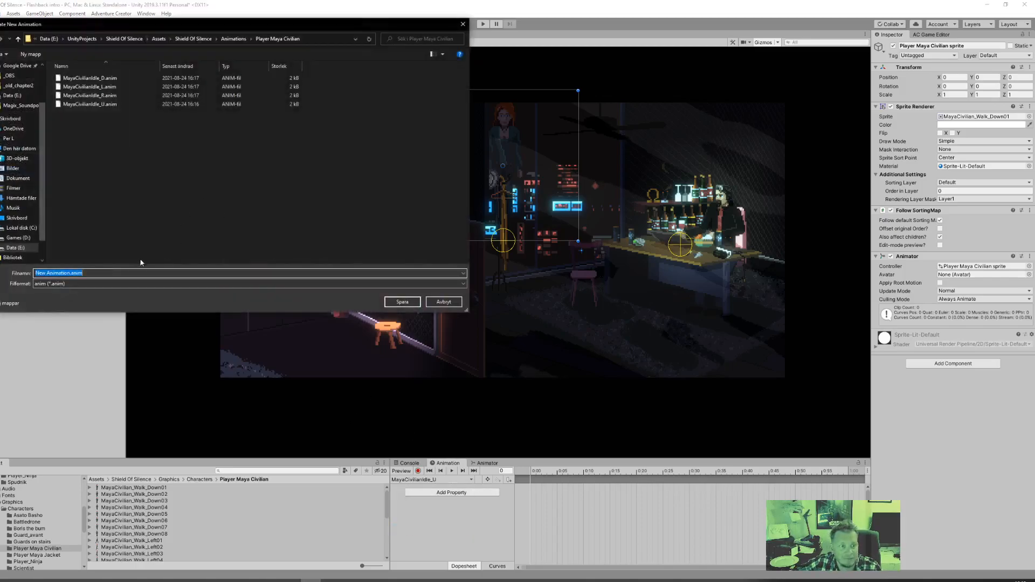
text(MayaCivilianWalk)
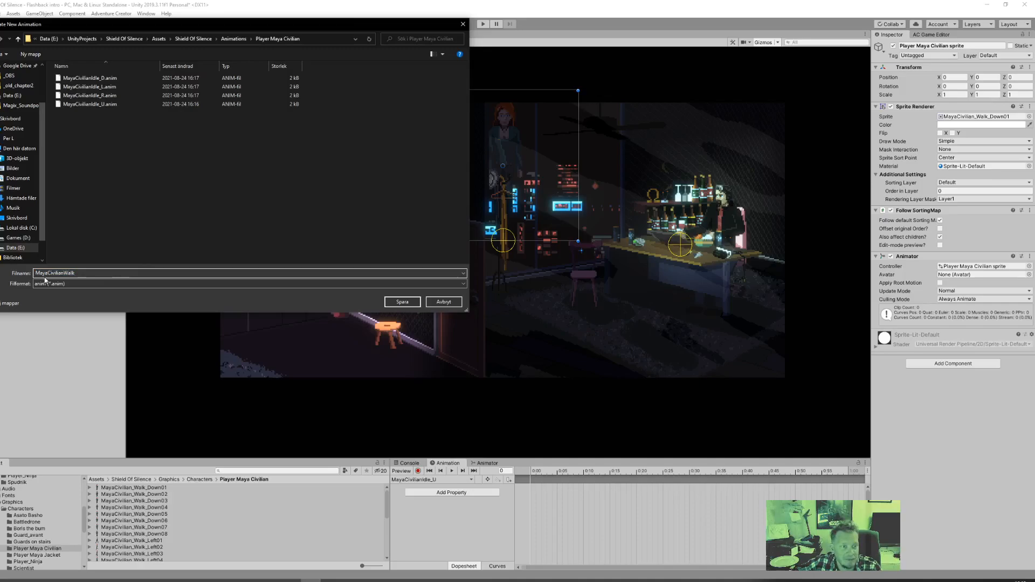
text(_U)
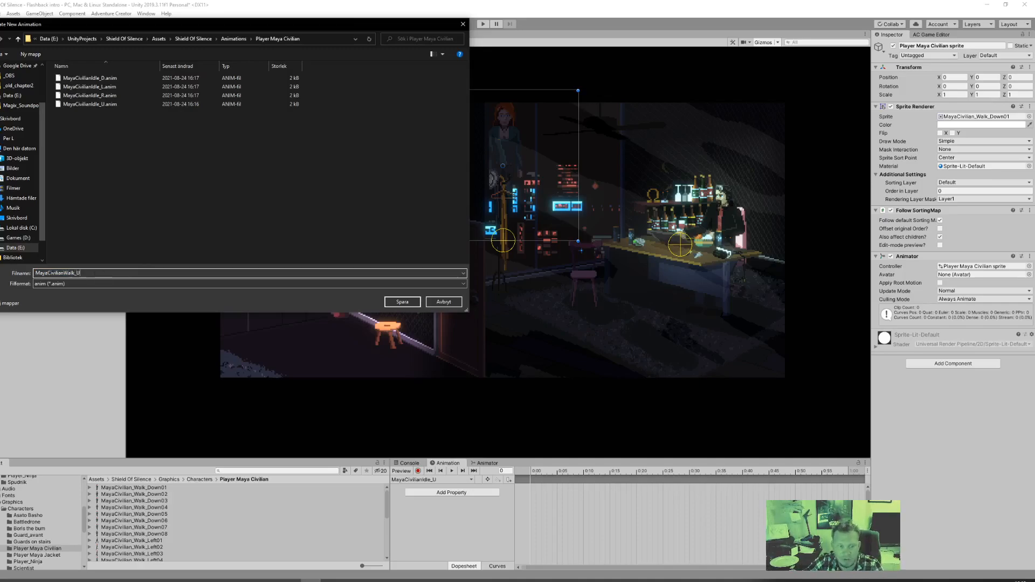
key(Return)
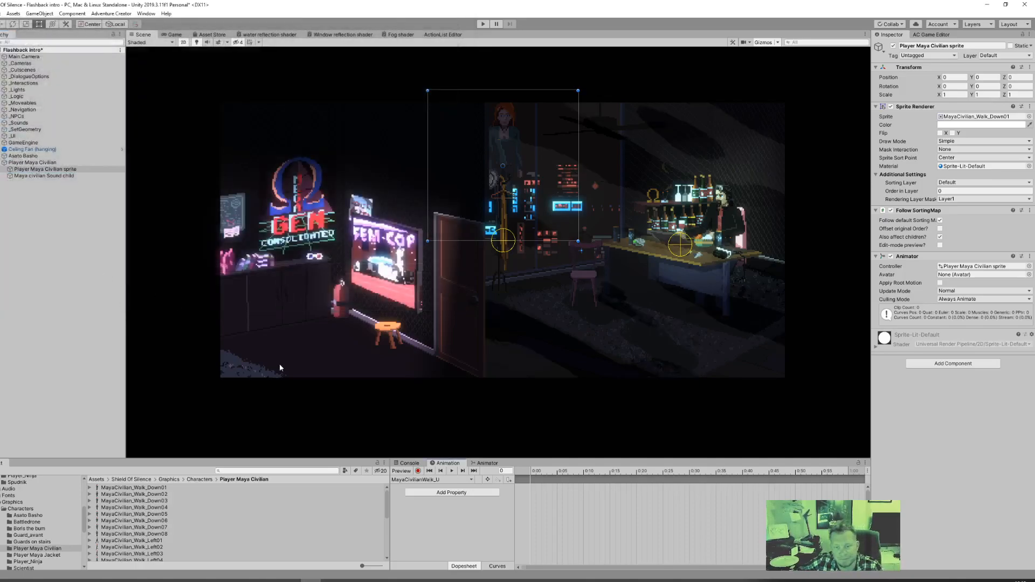
- Create the downward walk animation clip and save it as MayaCivilianWalk_D in the same folder
click(469, 479)
click(424, 536)
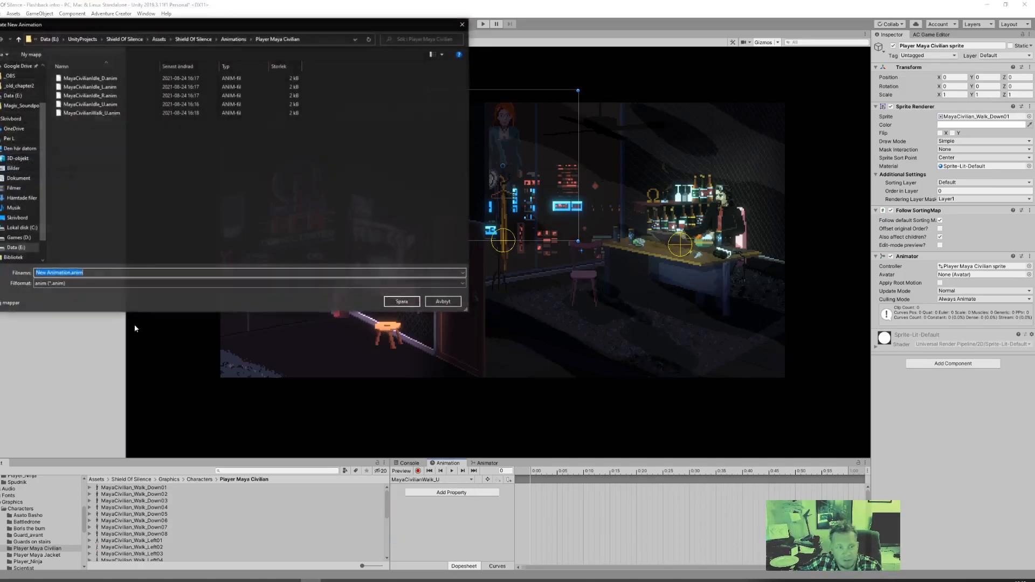
text(MayaCivilianWalk_D)
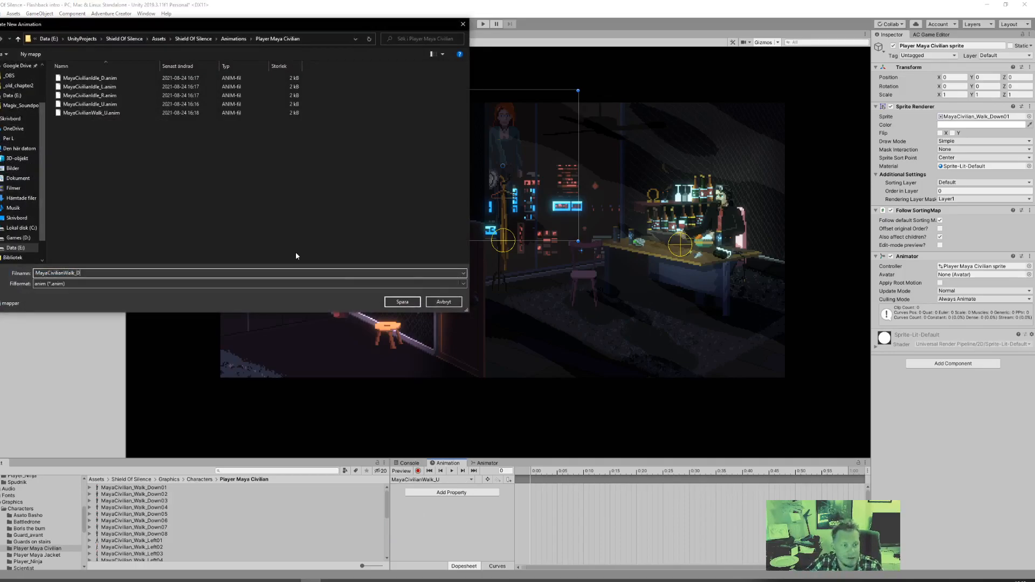
key(Return)
- Create the left-facing walk animation clip and save it as MayaCivilianWalk_L
click(450, 480)
click(424, 546)
text(MayaCivilianWalk_L)
key(Return)
- Create the right-facing walk animation clip and save it as MayaCivilianWalk_R
click(446, 480)
click(424, 555)
text(MayaCivilianWalk)
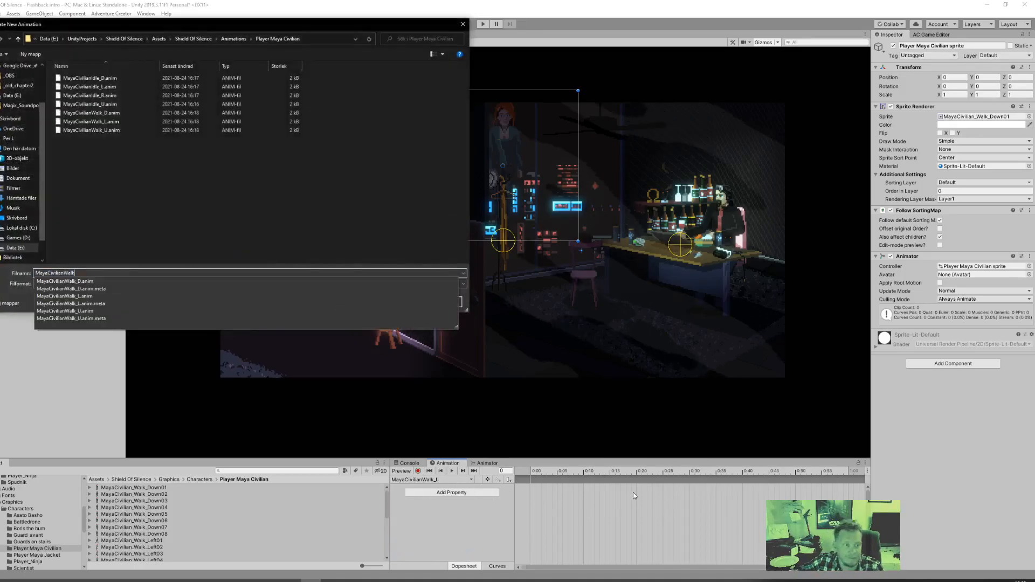
text(_R)
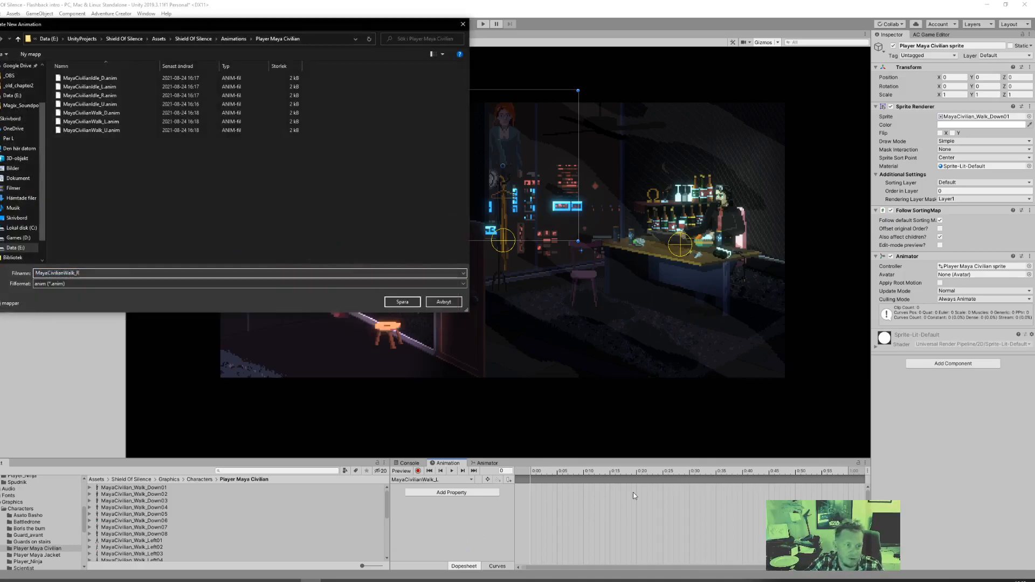
key(Return)
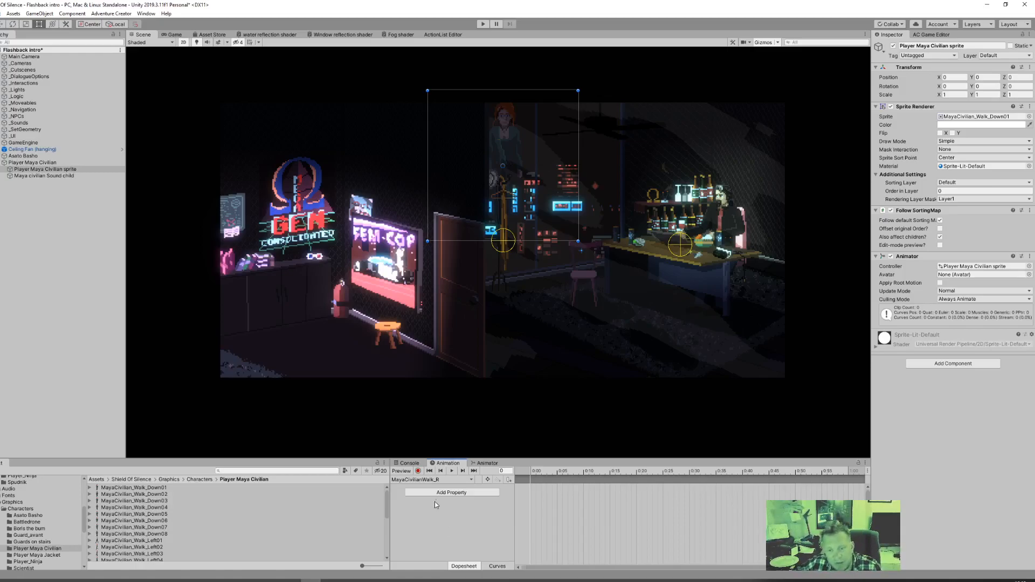
- Add the MayaCivilian_Walk_Down01 sprite at the first frame of the MayaCivilianIdle_D clip and preview the animation
click(438, 480)
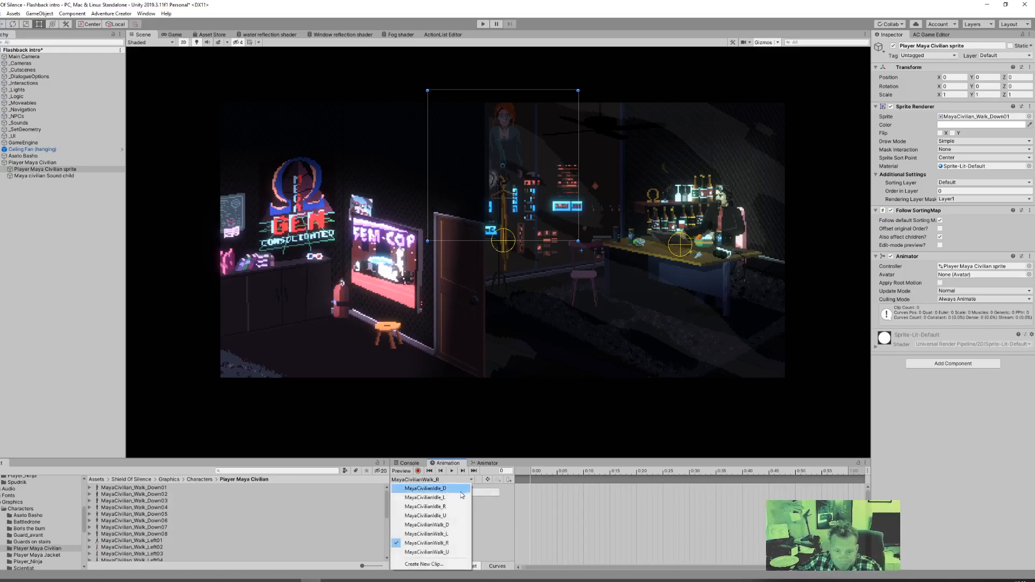
click(448, 489)
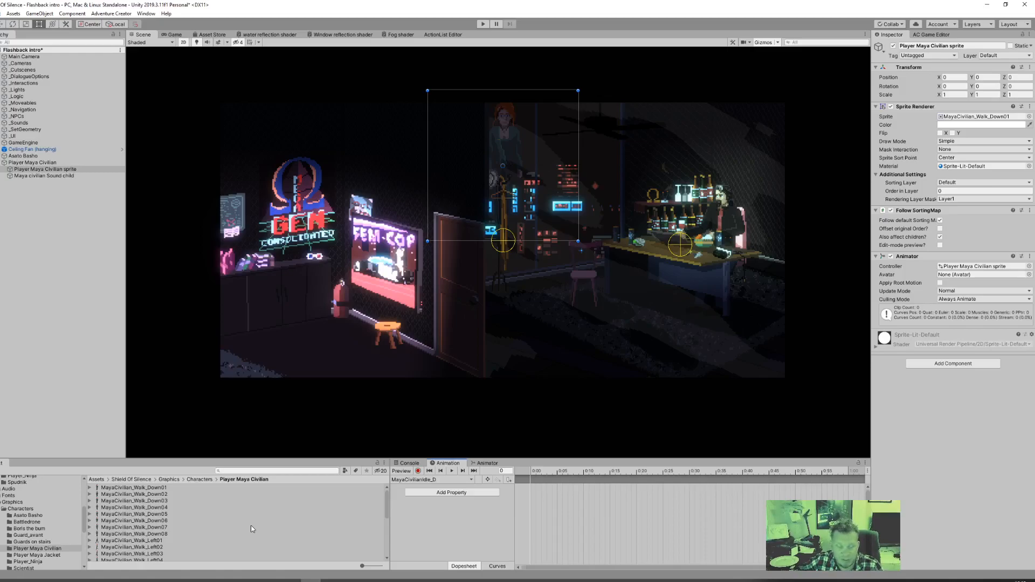
click(154, 495)
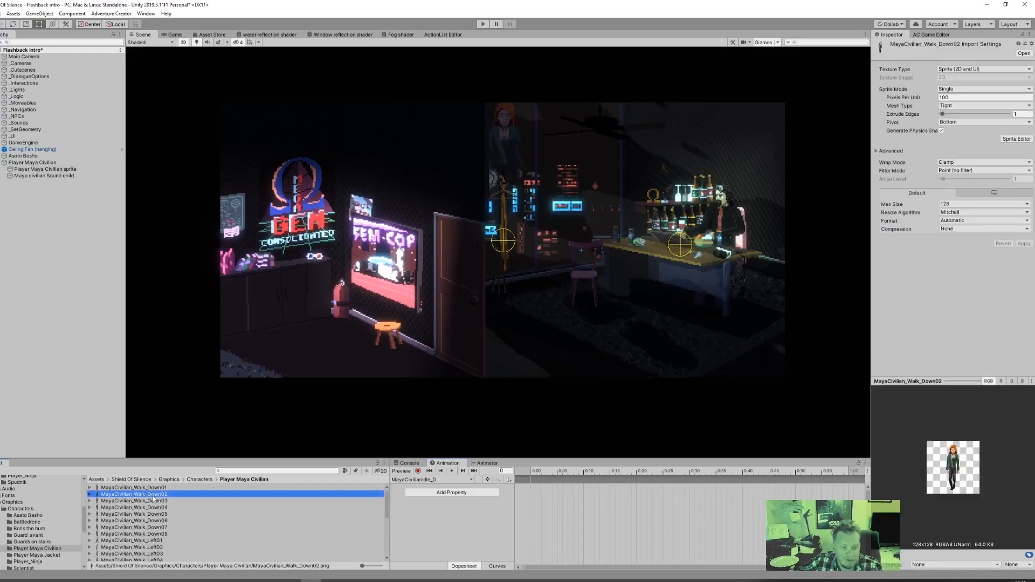
click(153, 488)
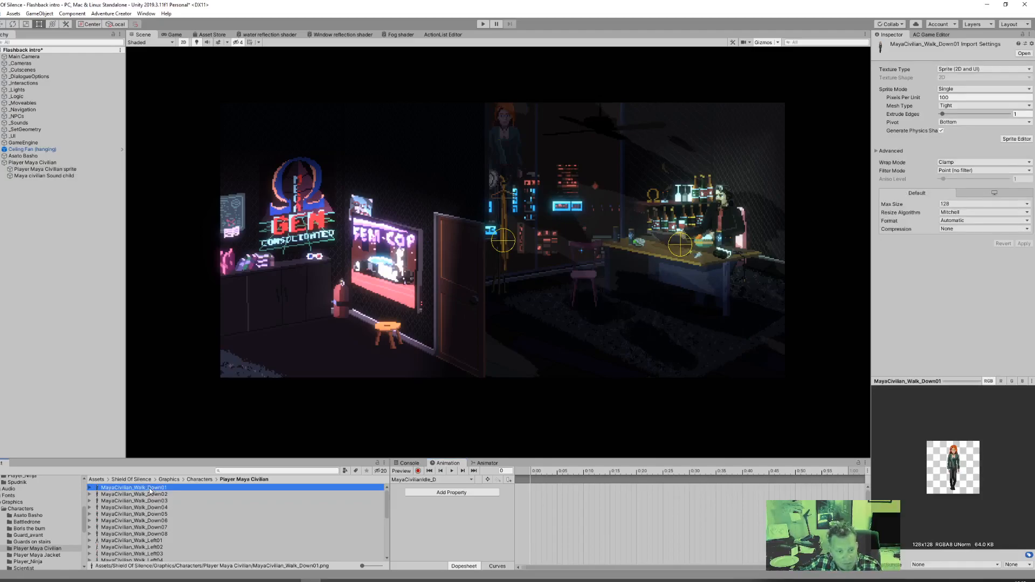
drag(151, 491, 550, 498)
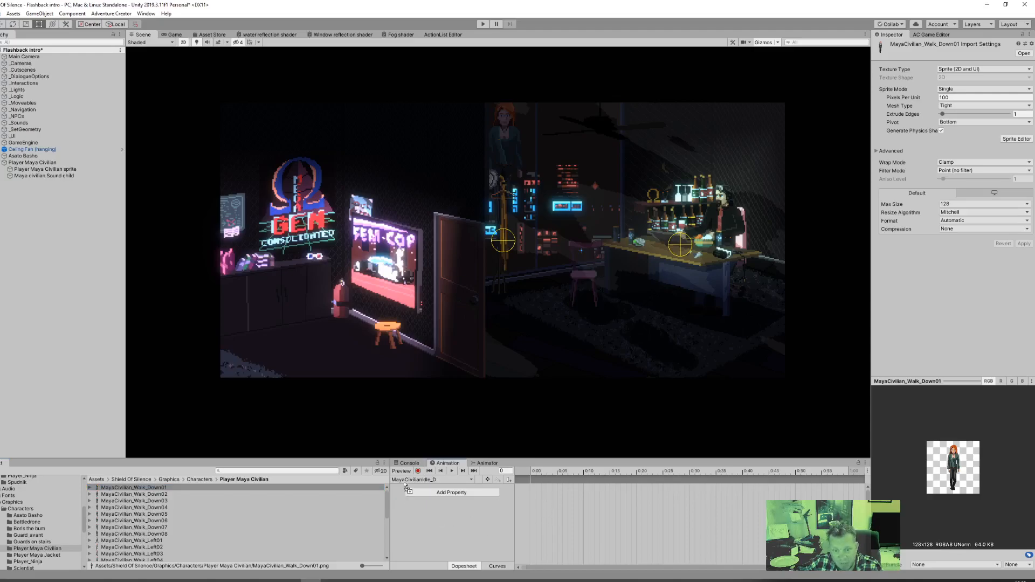
drag(431, 480, 551, 487)
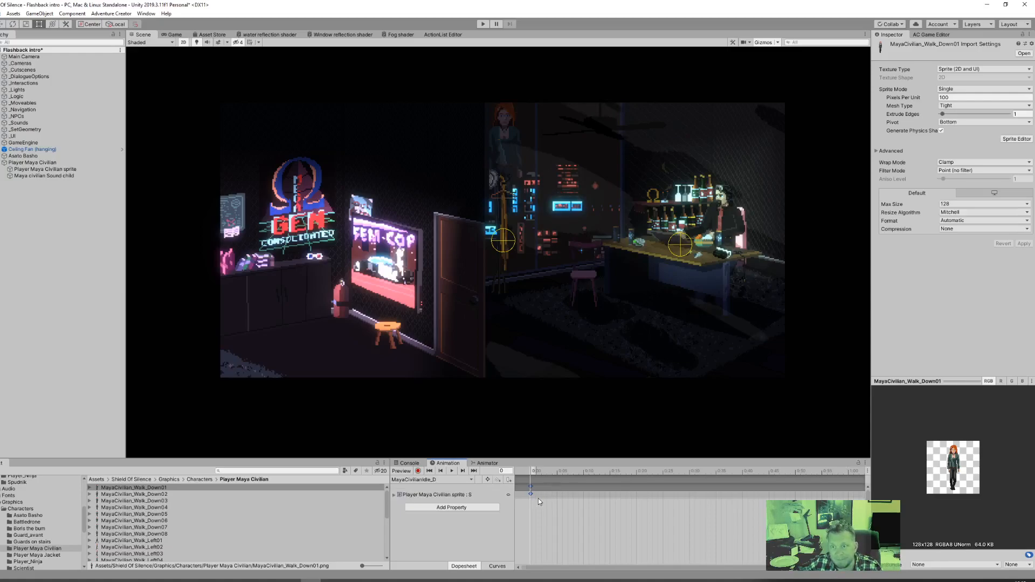
click(450, 471)
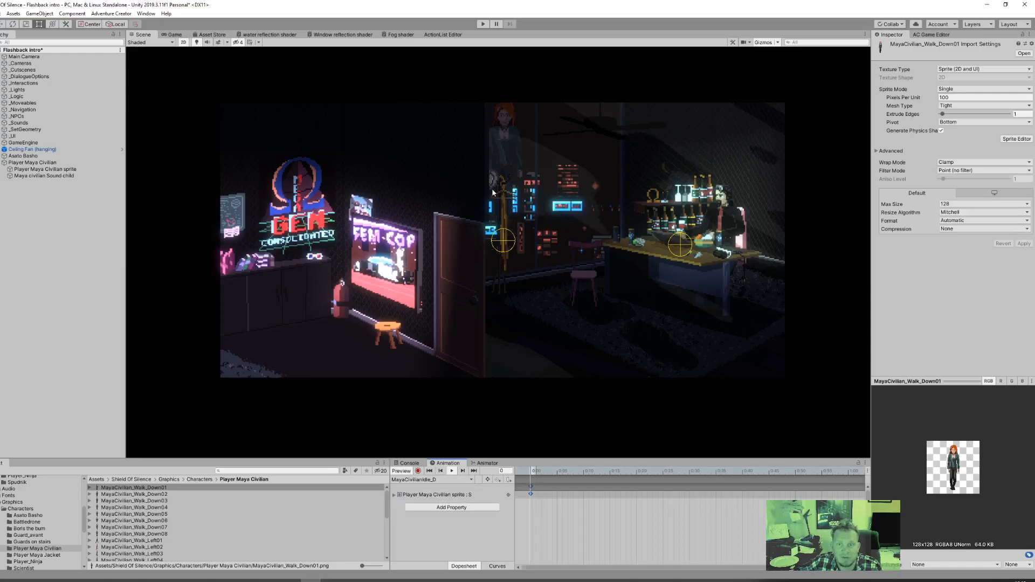
click(454, 471)
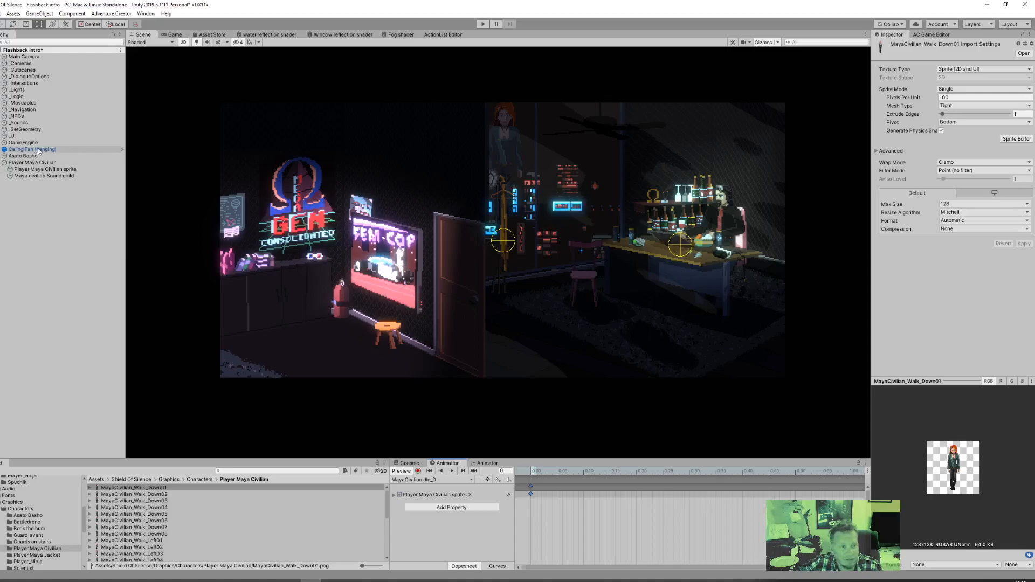
- Set the Player Maya Civilian sprite's sorting layer to Character and its order in layer to 1
click(49, 169)
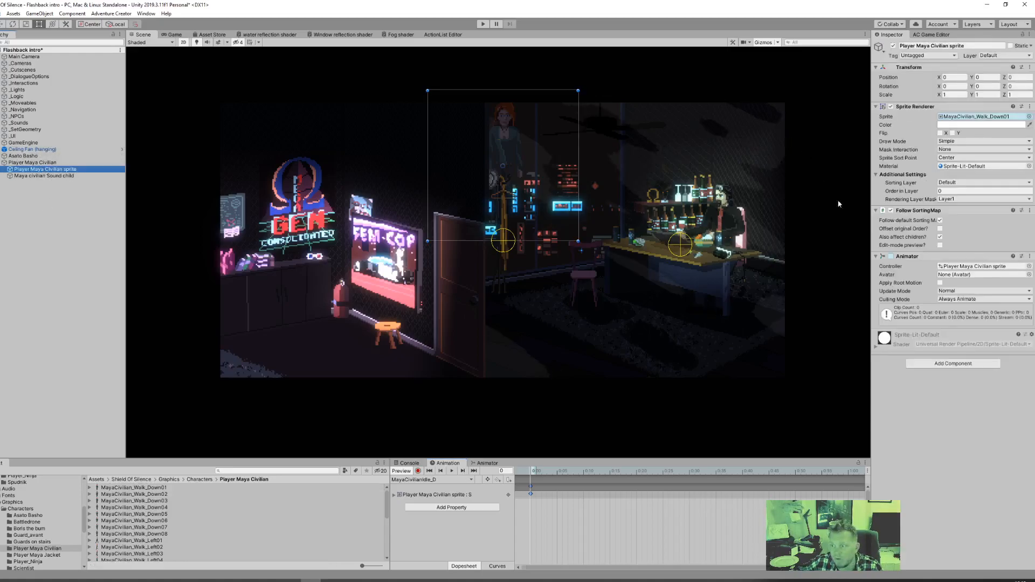
click(958, 184)
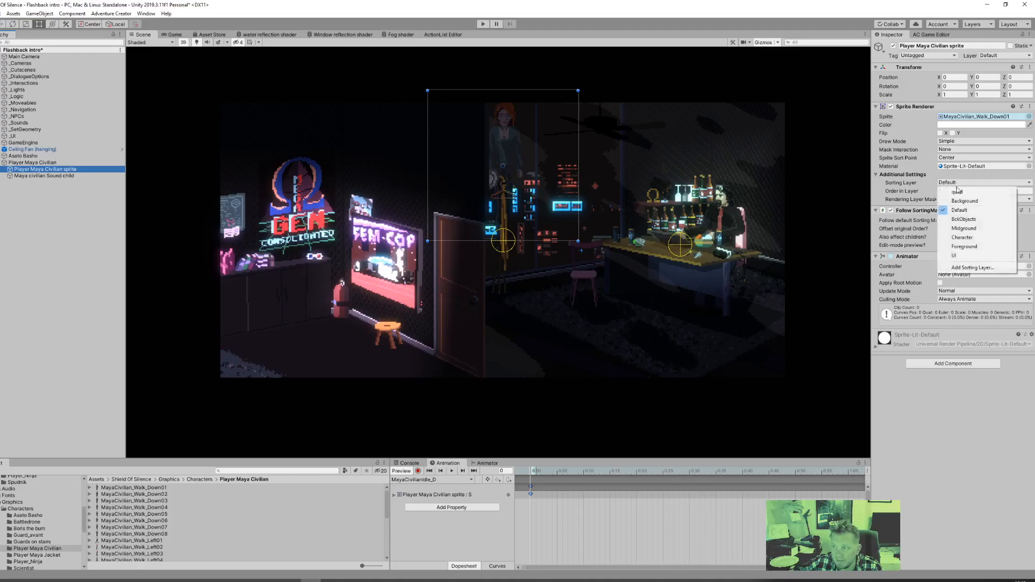
click(976, 237)
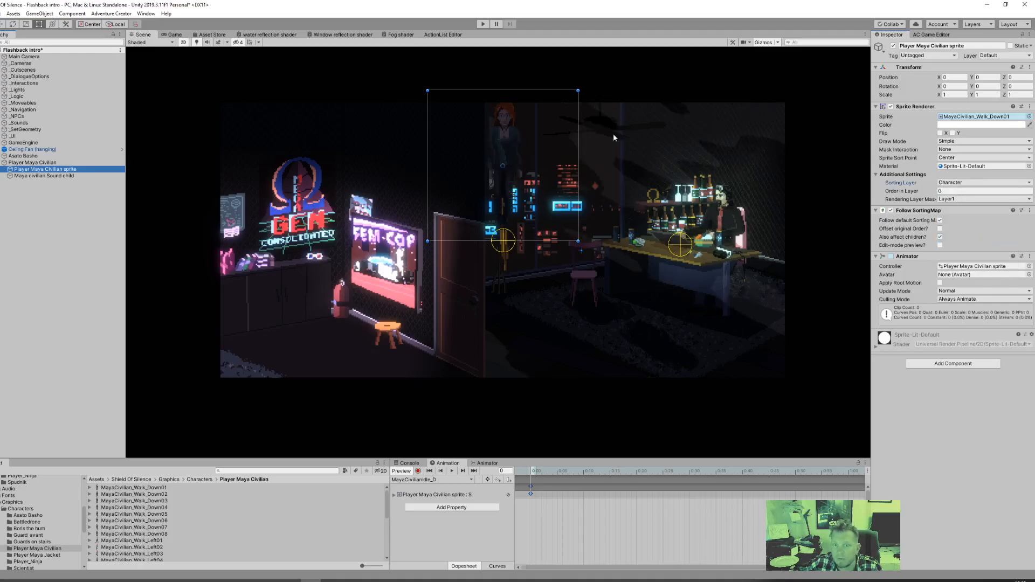
click(942, 192)
text(1)
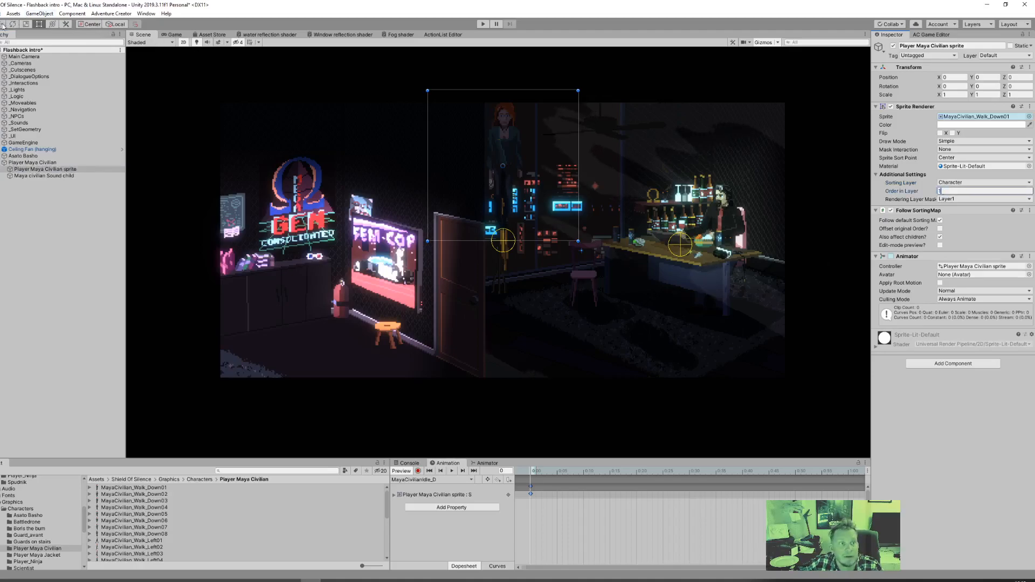
- Move the Player Maya Civilian parent object down onto the floor in front of the cabinet, beside the fire extinguisher
click(23, 163)
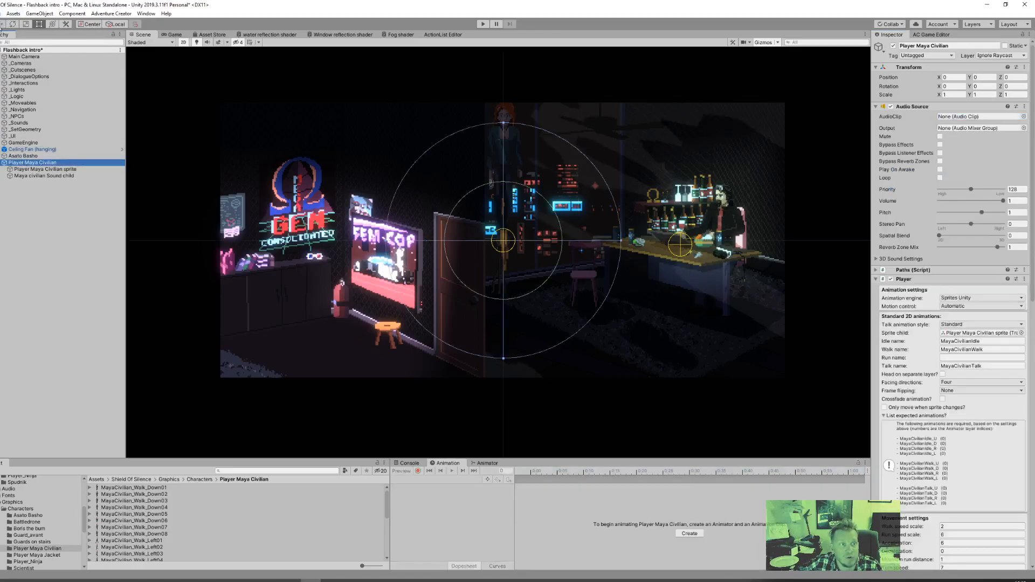
drag(509, 164, 327, 264)
click(96, 268)
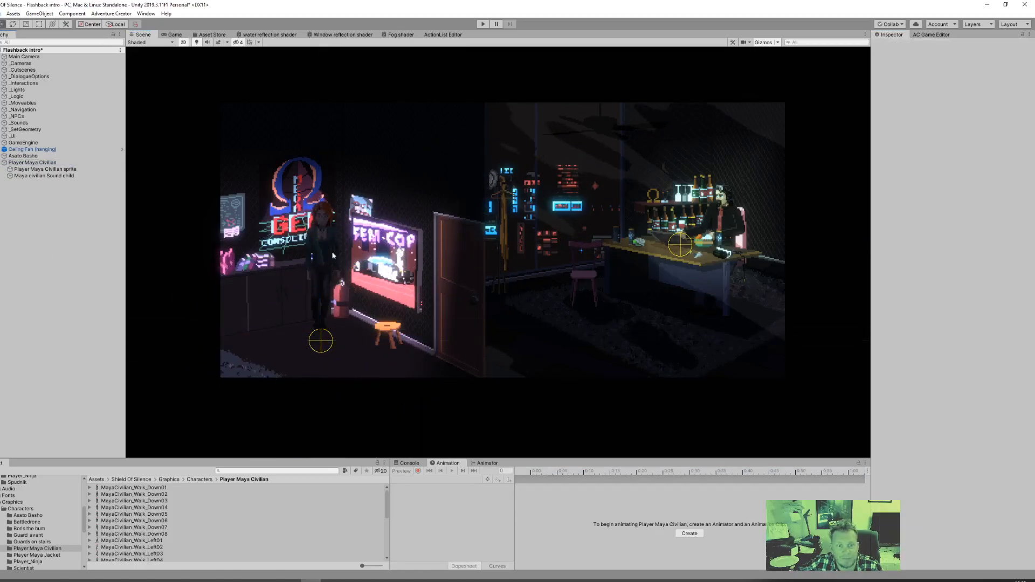
- Add the MayaCivilian_Walk_Left03 sprite at the first frame of the sprite child's MayaCivilianIdle_L clip
click(43, 169)
click(473, 479)
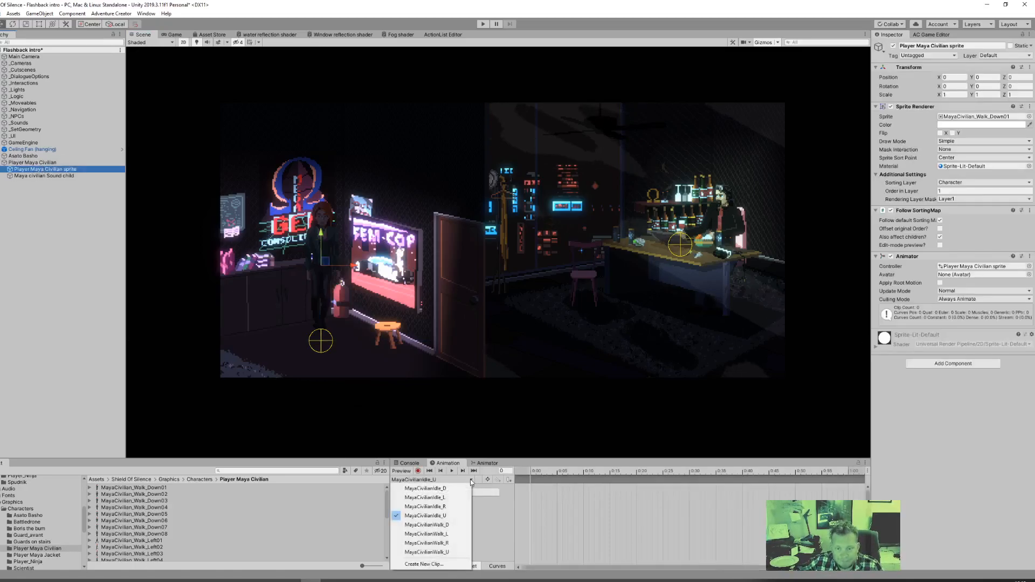
click(426, 488)
click(456, 479)
click(442, 499)
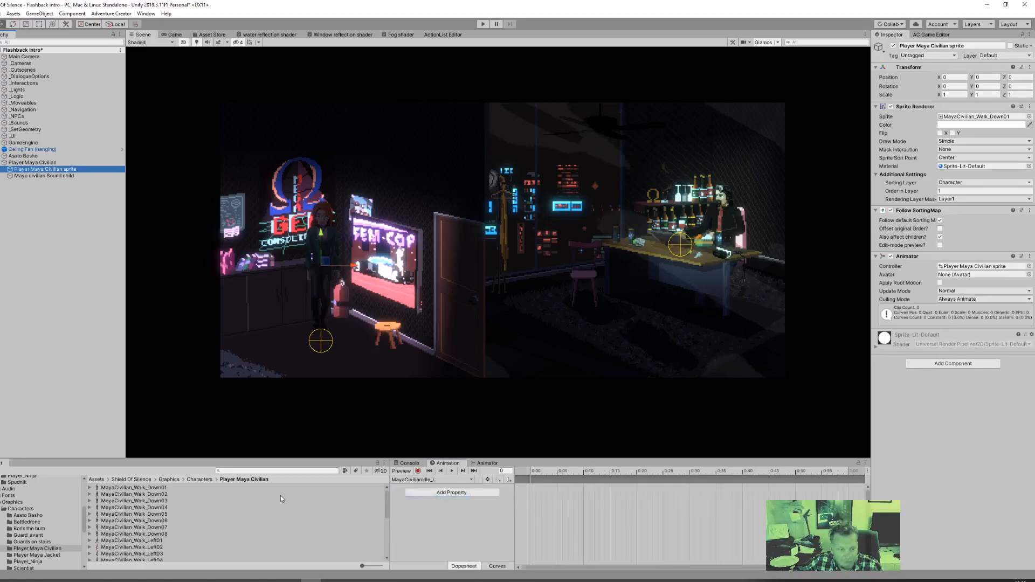
click(160, 540)
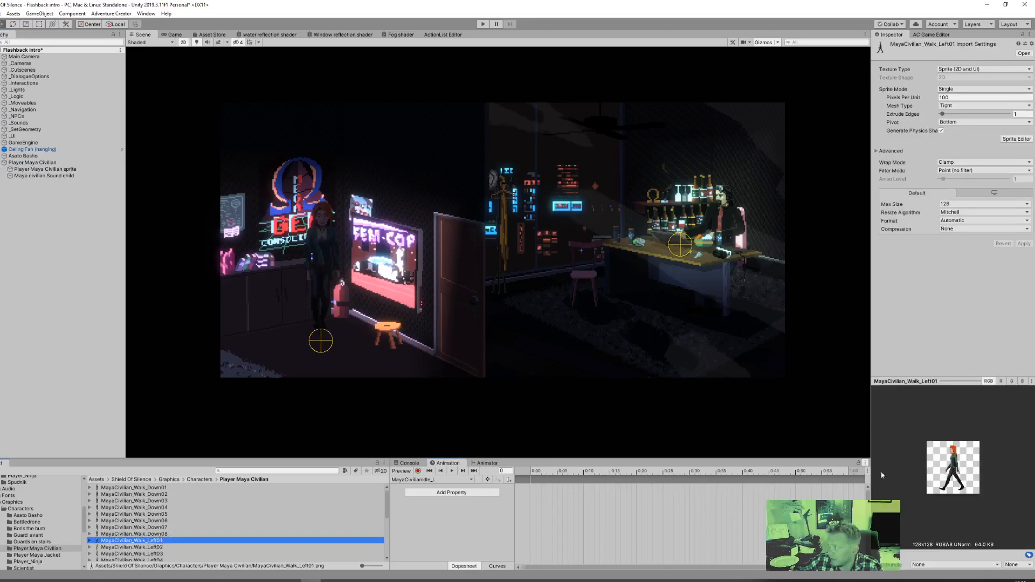
click(156, 548)
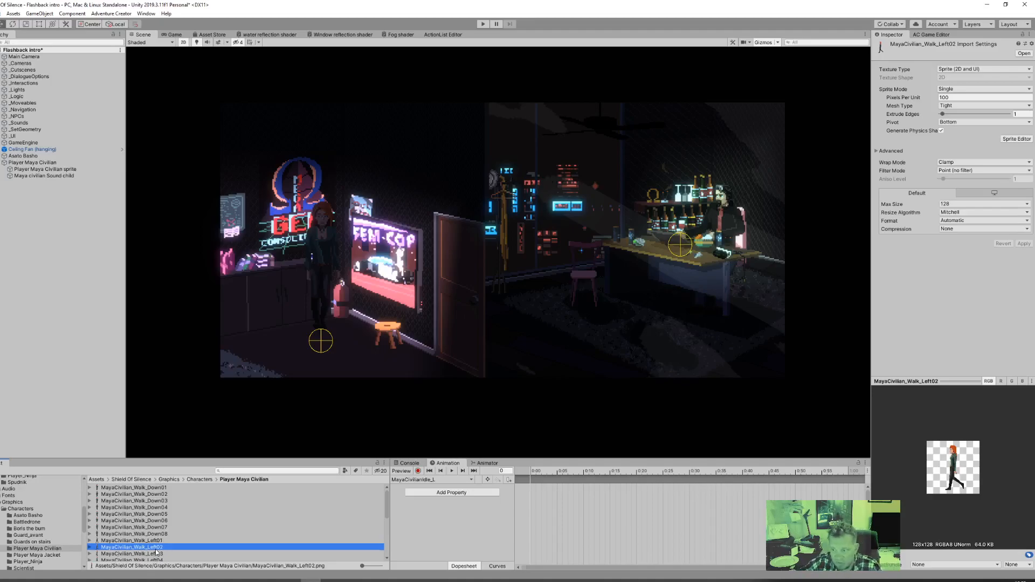
click(156, 554)
drag(155, 553, 558, 509)
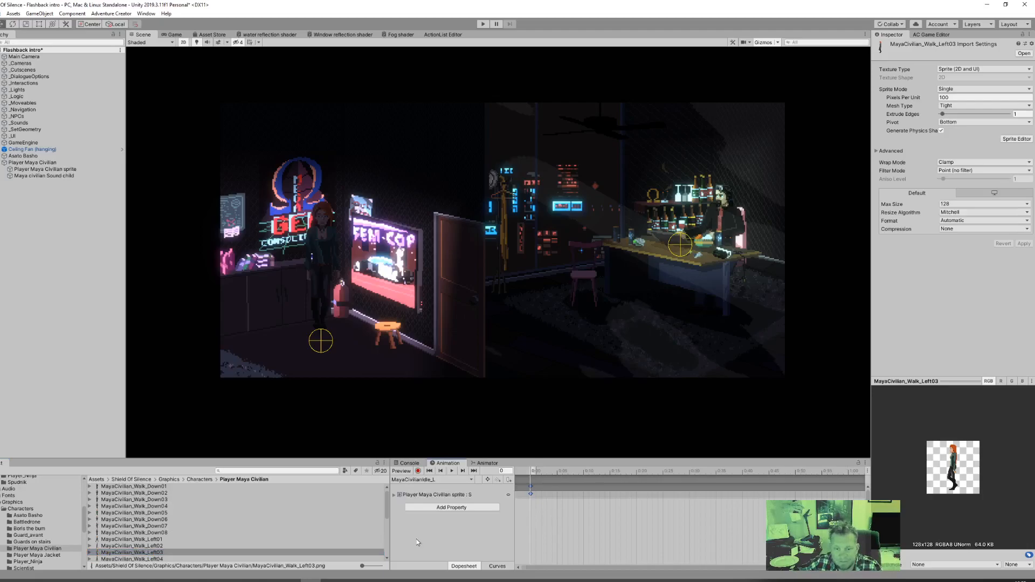
- Add the MayaCivilian_Walk_right03 sprite at the first frame of the MayaCivilianIdle_R clip
click(471, 480)
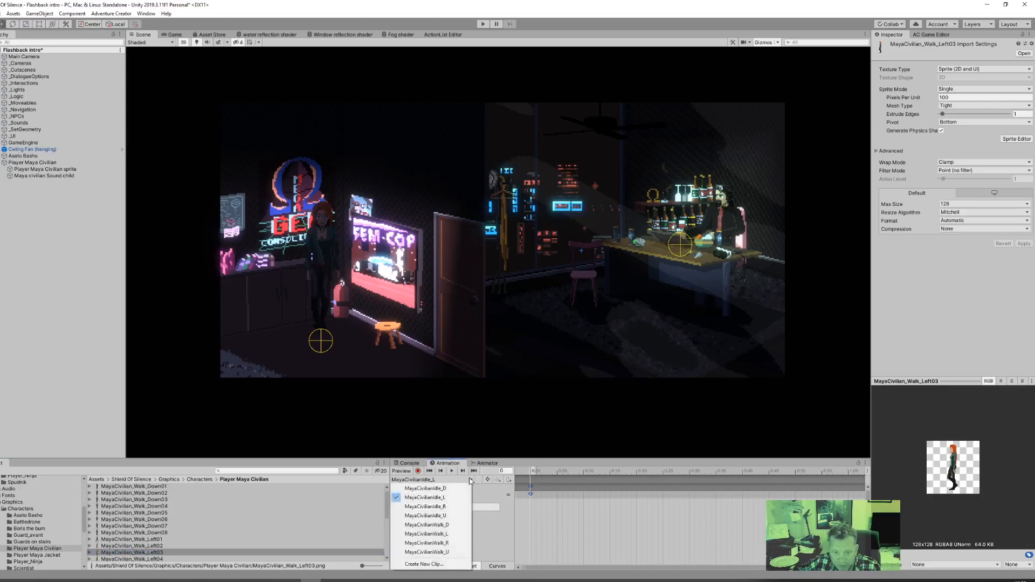
click(453, 506)
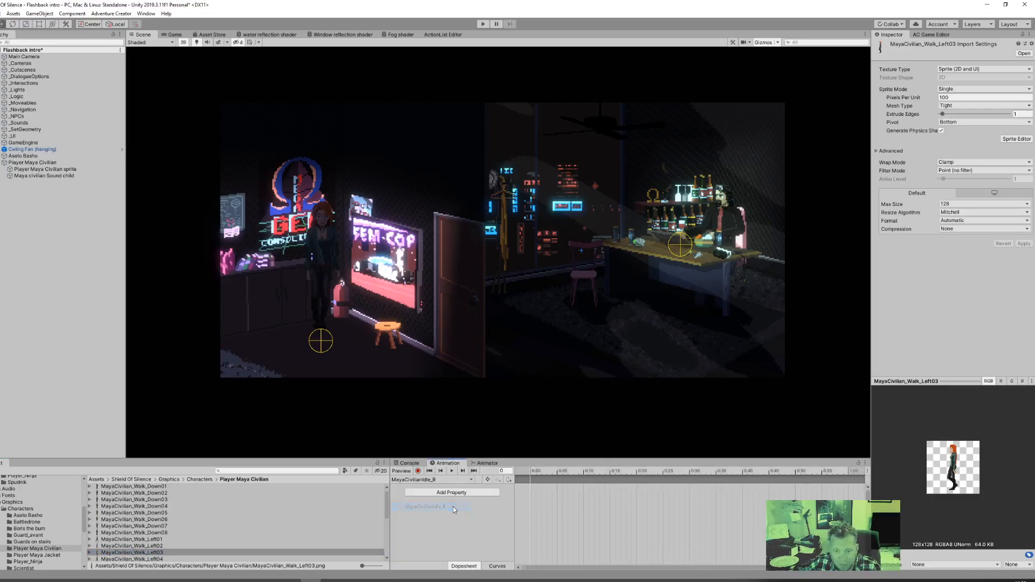
scroll(186, 540, down, 4)
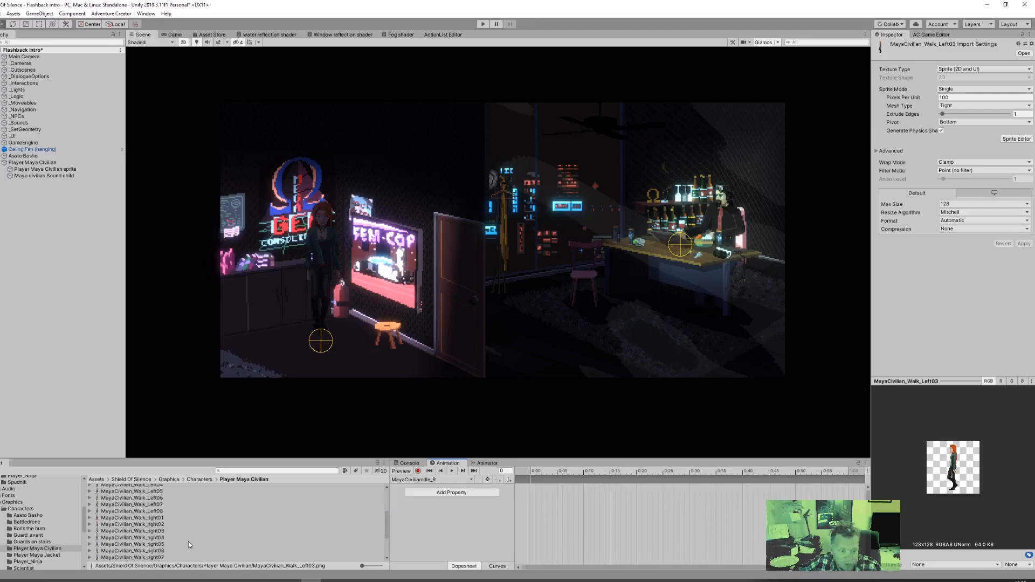
click(160, 531)
drag(161, 535, 562, 501)
- Add the MayaCivilian_Walk_Up01 sprite at the first frame of the MayaCivilianIdle_U clip
click(464, 480)
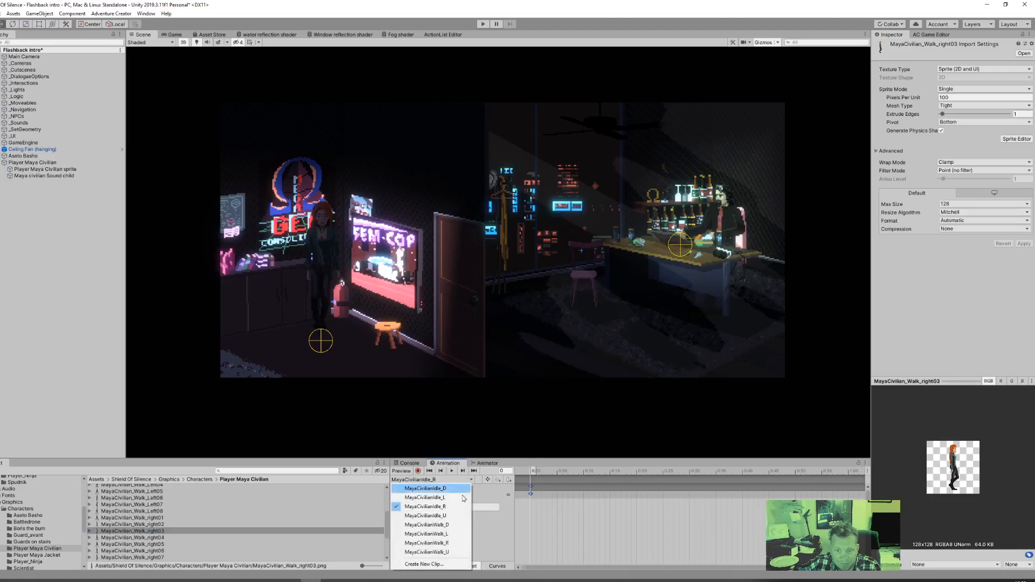
click(456, 514)
scroll(195, 545, down, 3)
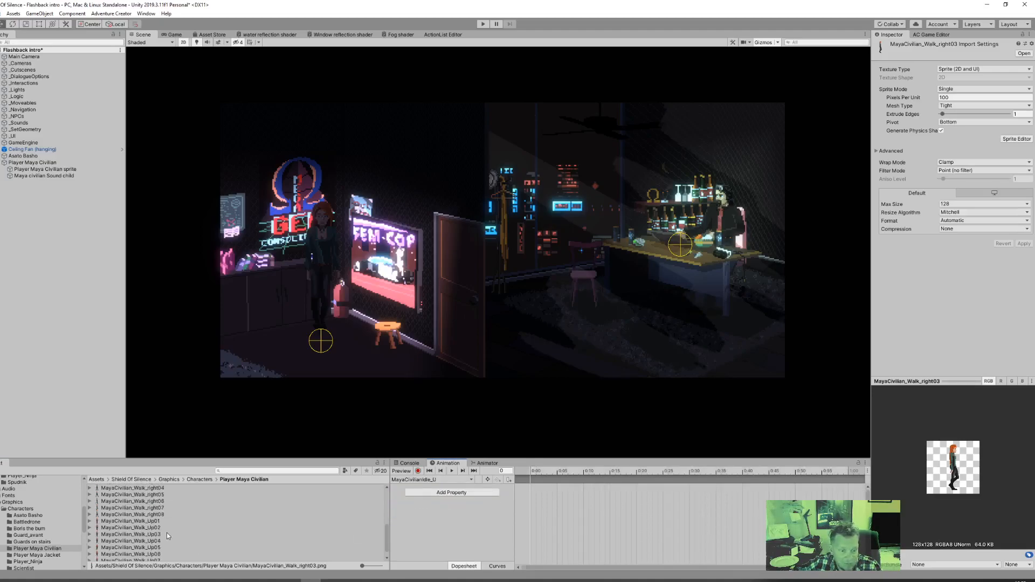
scroll(166, 532, up, 2)
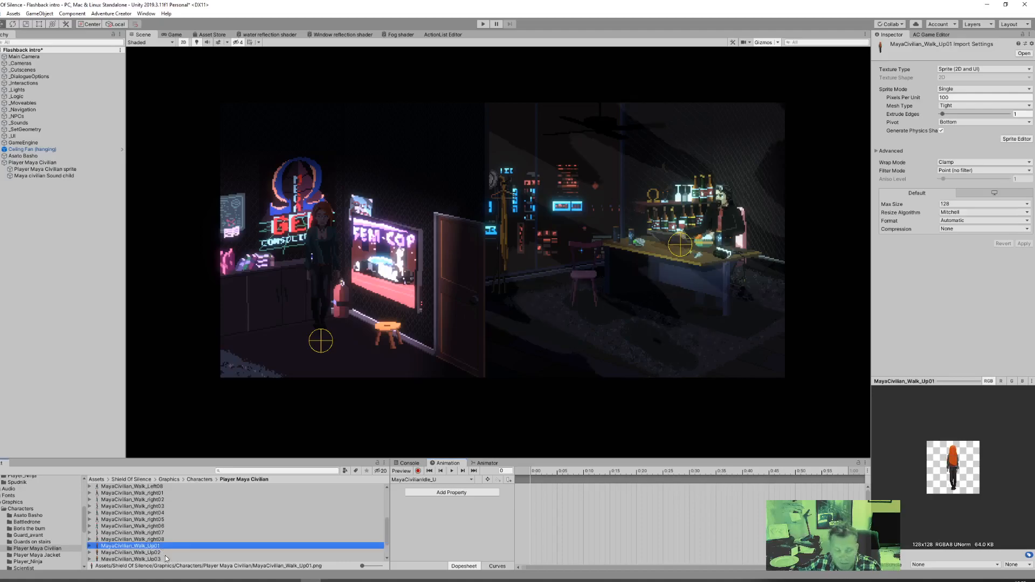
drag(161, 546, 562, 501)
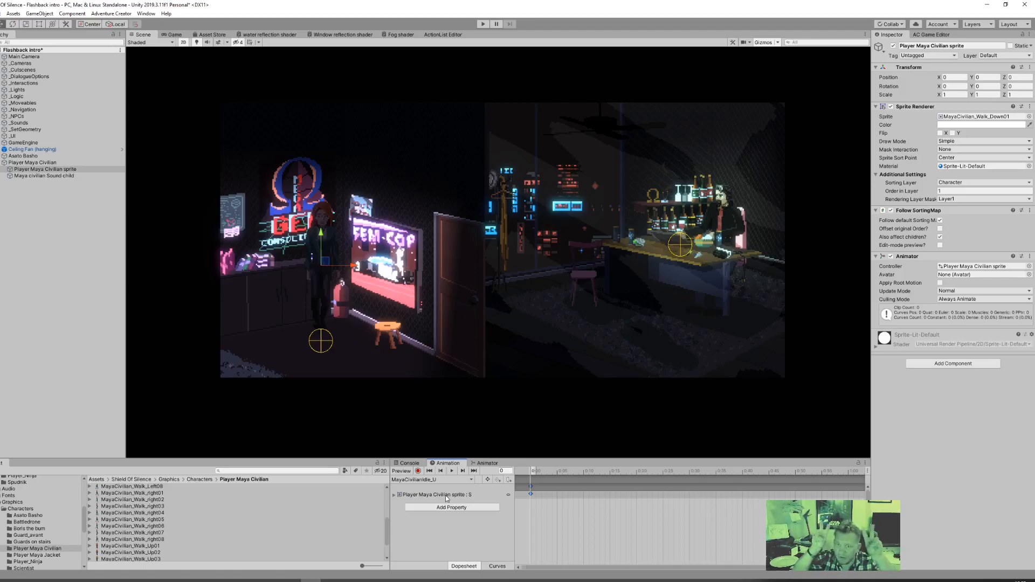
- Fill the MayaCivilianWalk_D clip with sprites MayaCivilian_Walk_Down01 to Down08 and preview the animation
click(471, 482)
click(454, 524)
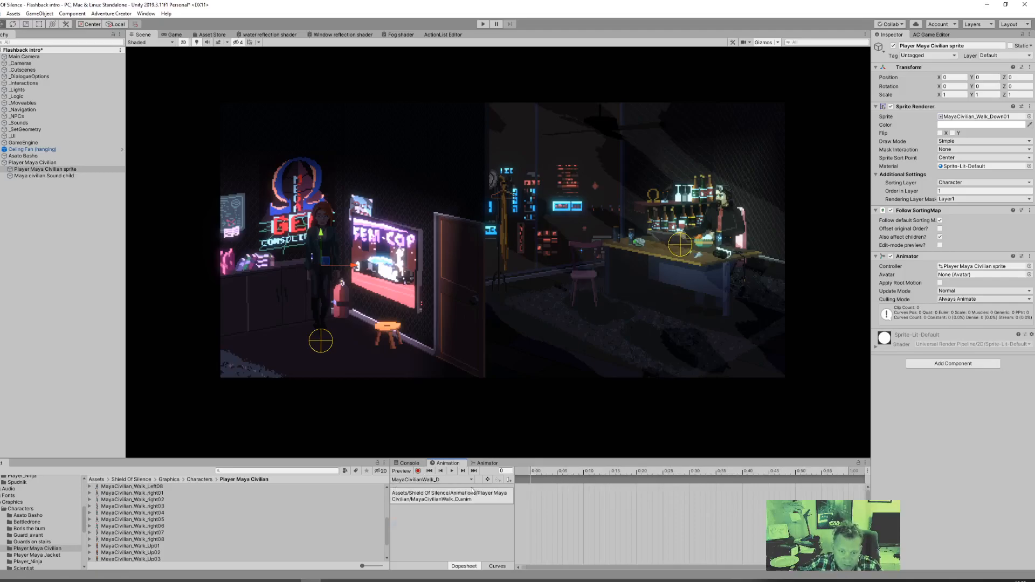
scroll(188, 542, up, 4)
scroll(189, 543, up, 2)
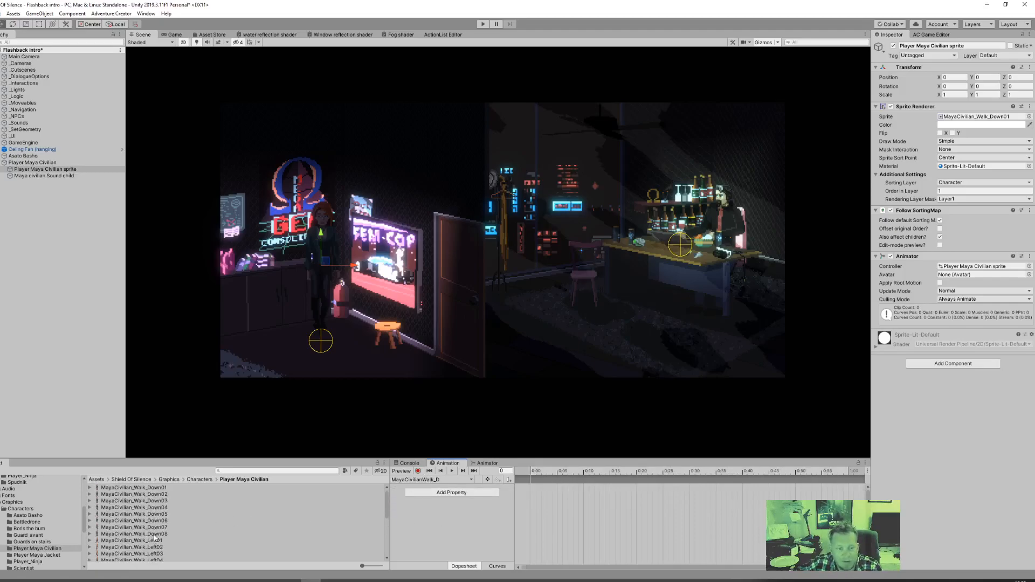
click(156, 534)
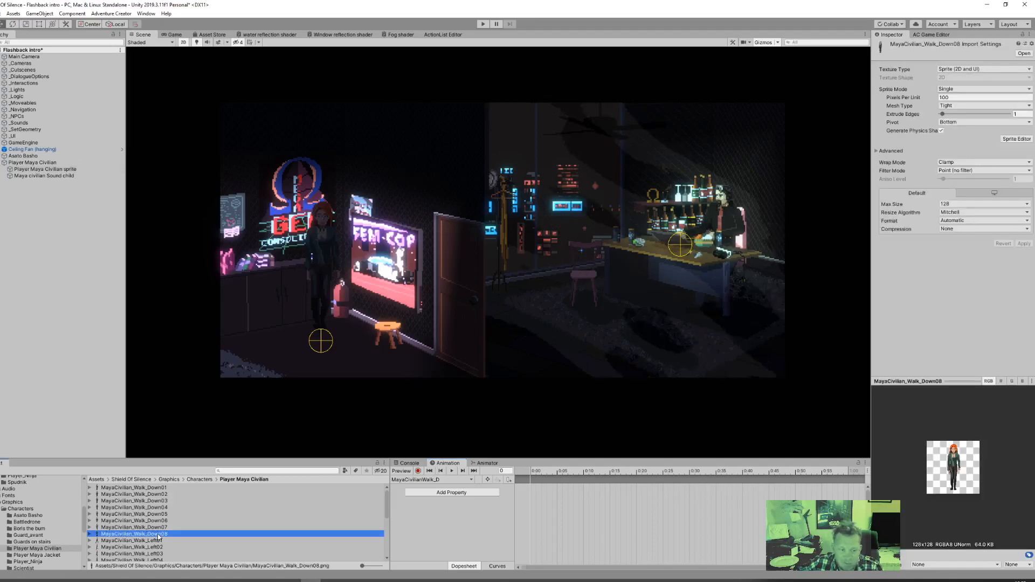
shift+click(156, 488)
drag(133, 490, 564, 519)
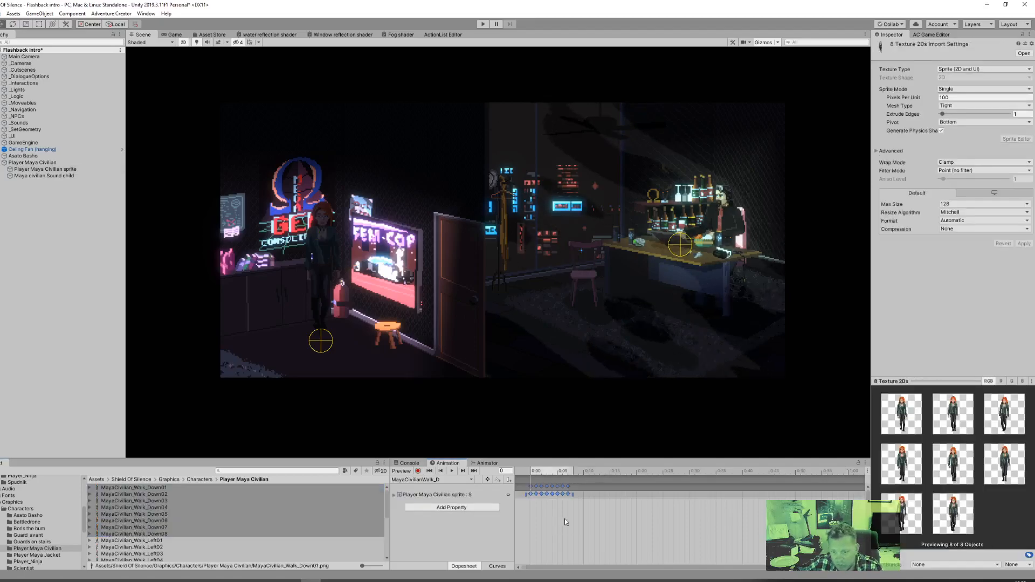
click(453, 471)
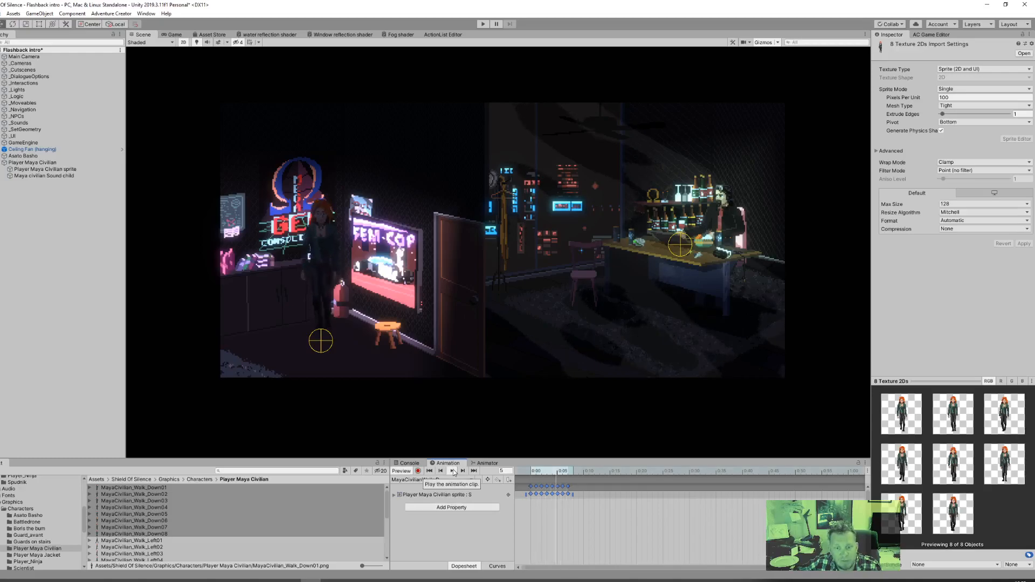
- Fill the MayaCivilianWalk_L clip with the sprites MayaCivilian_Walk_Left01 to Left08
click(446, 479)
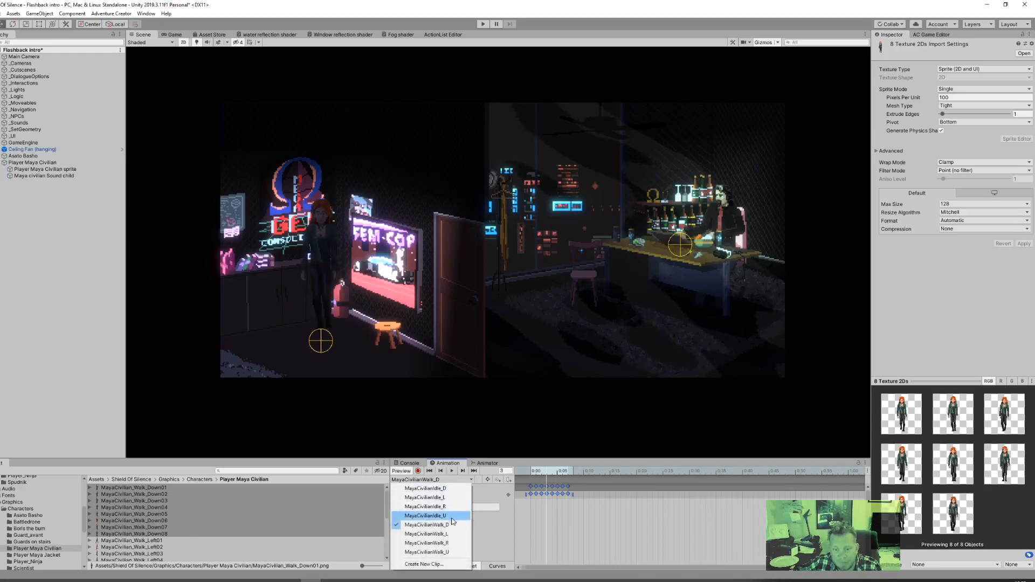
click(432, 532)
click(164, 540)
scroll(178, 548, down, 2)
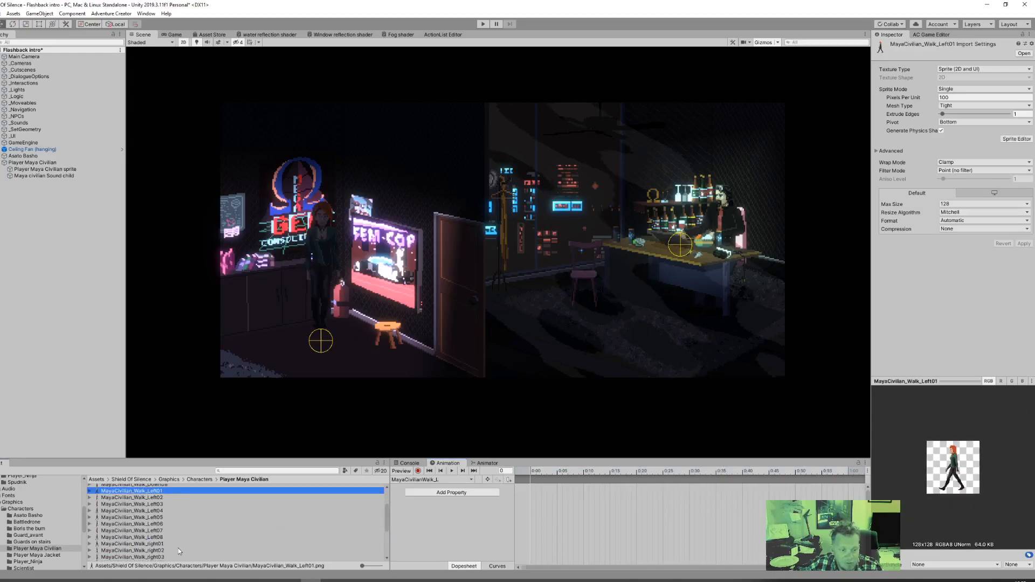
shift+click(192, 538)
drag(150, 494, 626, 519)
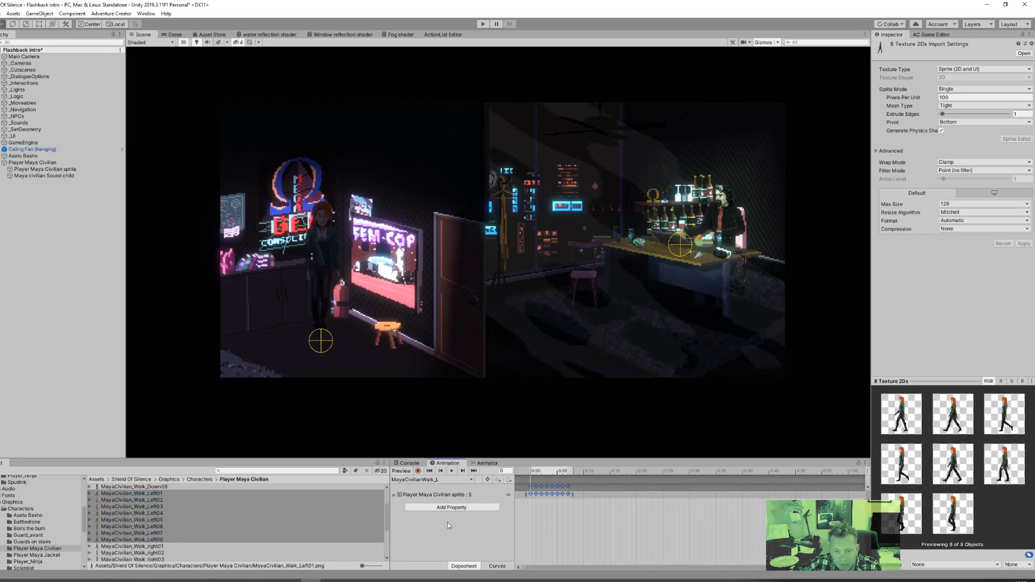
- Fill the MayaCivilianWalk_R clip with the sprites MayaCivilian_Walk_right01 to right08
click(442, 479)
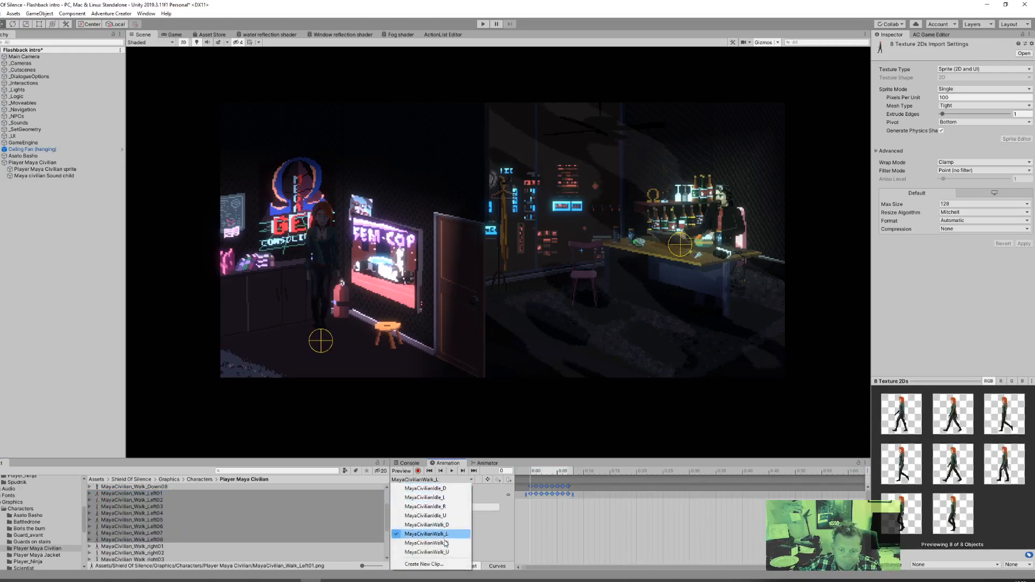
click(426, 539)
click(264, 547)
scroll(264, 545, down, 3)
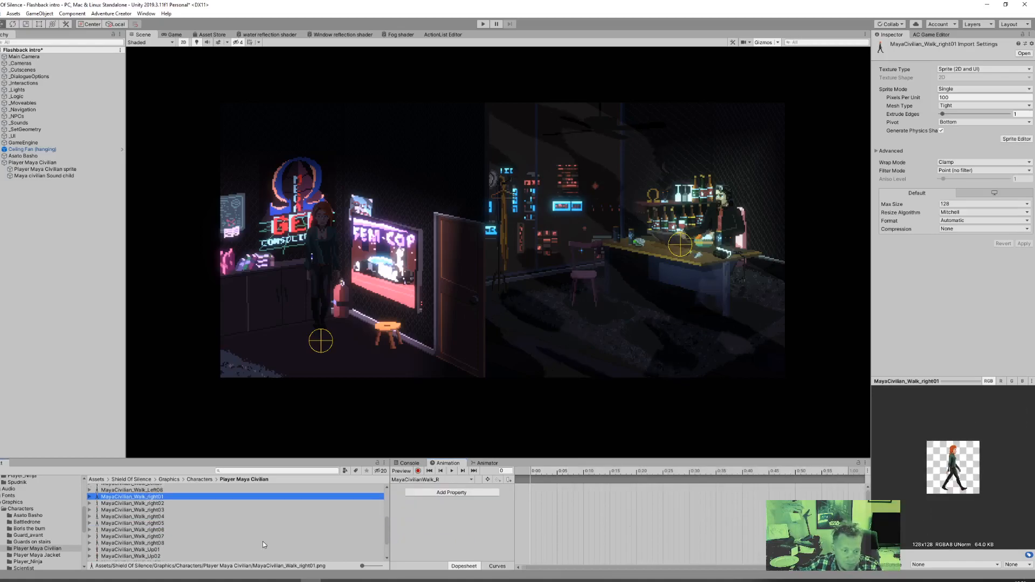
shift+click(162, 543)
drag(162, 506, 581, 517)
- Fill the MayaCivilianWalk_U clip with sprites MayaCivilian_Walk_Up01 to Up08 and preview the animation
click(453, 480)
click(426, 552)
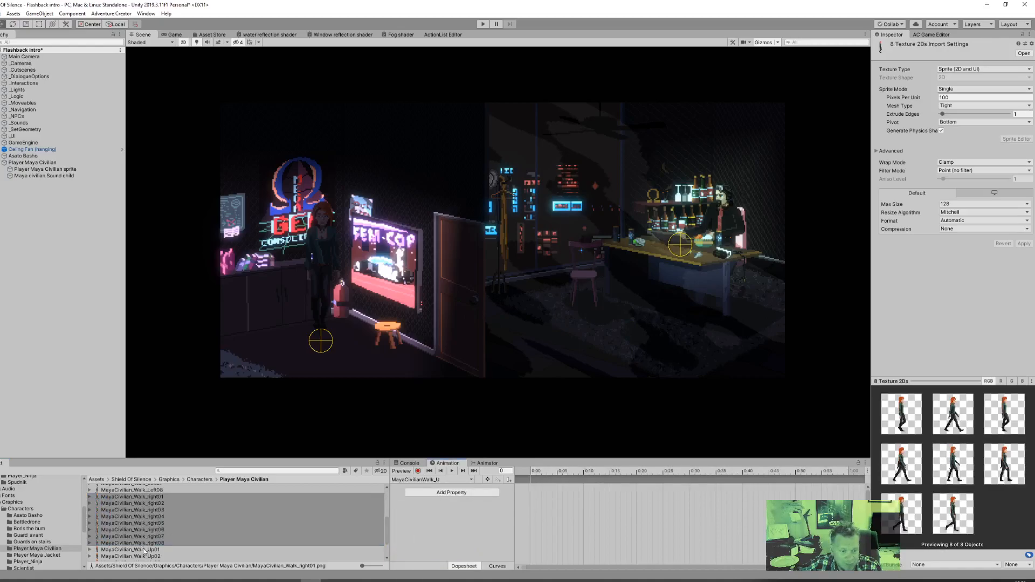
click(143, 550)
scroll(241, 541, down, 2)
shift+click(185, 558)
drag(162, 544, 573, 514)
click(435, 539)
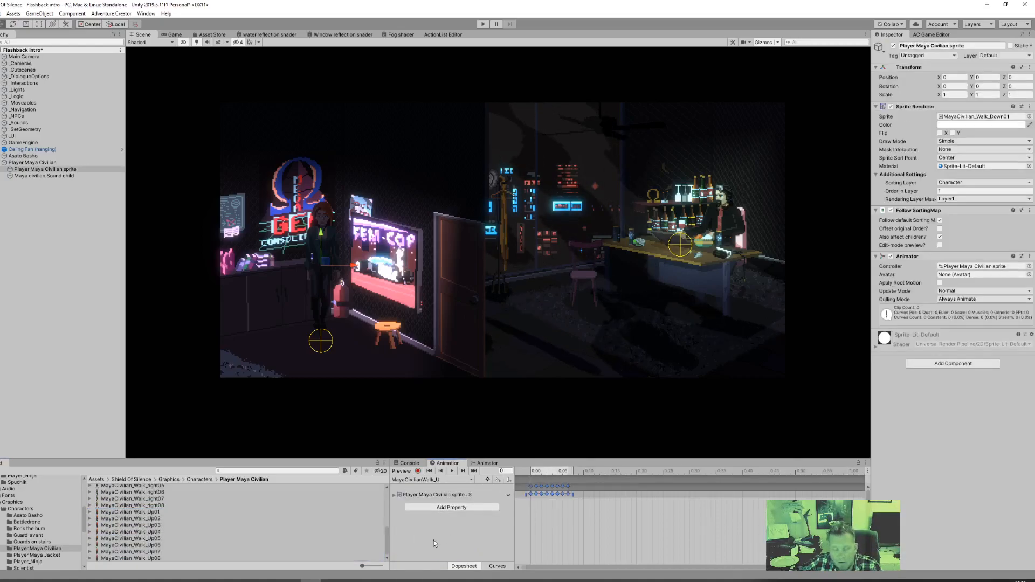
click(453, 471)
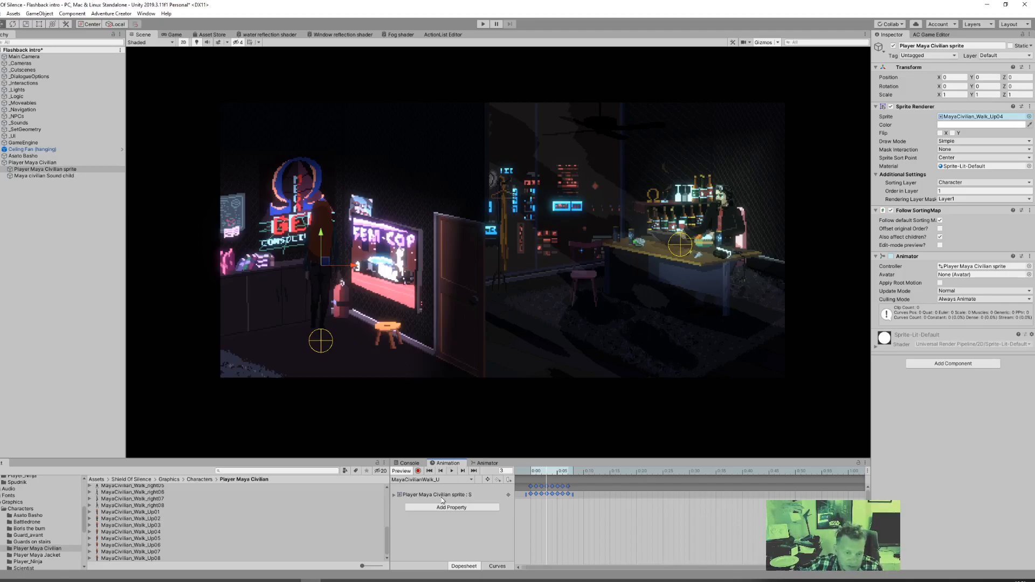
- Examine the animation states in the sprite's Animator graph, then return to the sprite child's animation clips
click(485, 464)
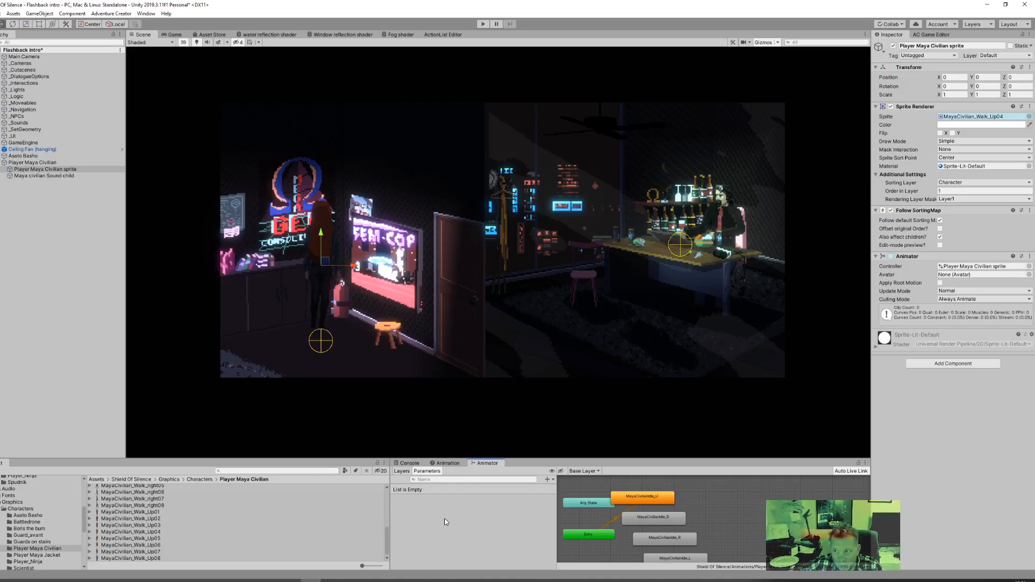
scroll(733, 536, down, 2)
click(738, 533)
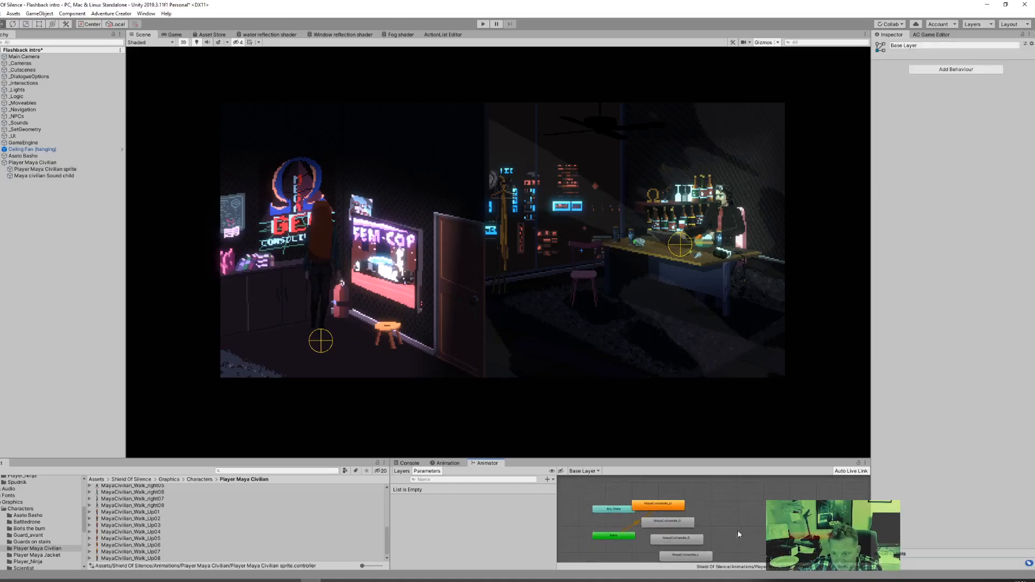
middle_drag(735, 532, 727, 490)
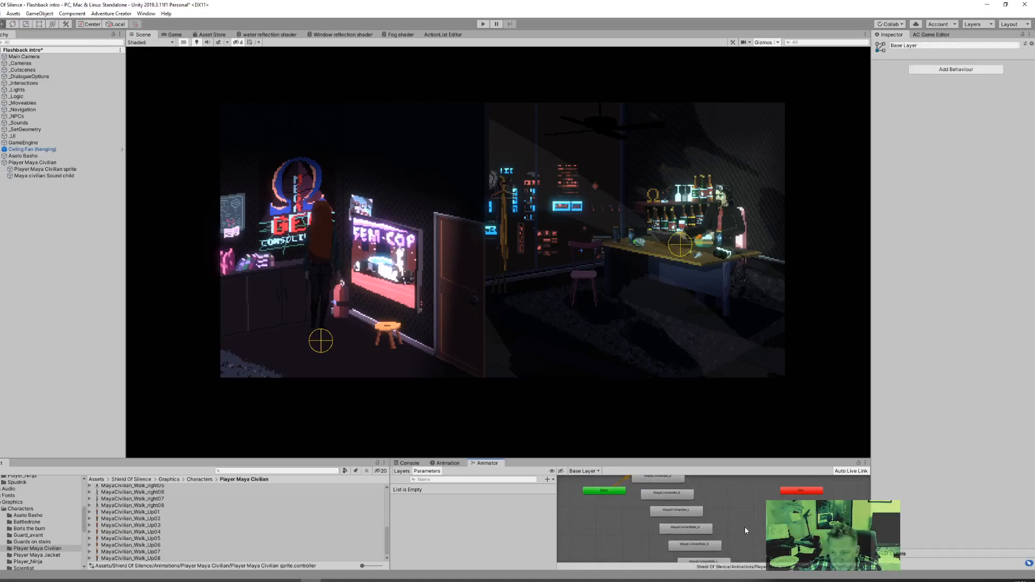
middle_drag(743, 526, 732, 508)
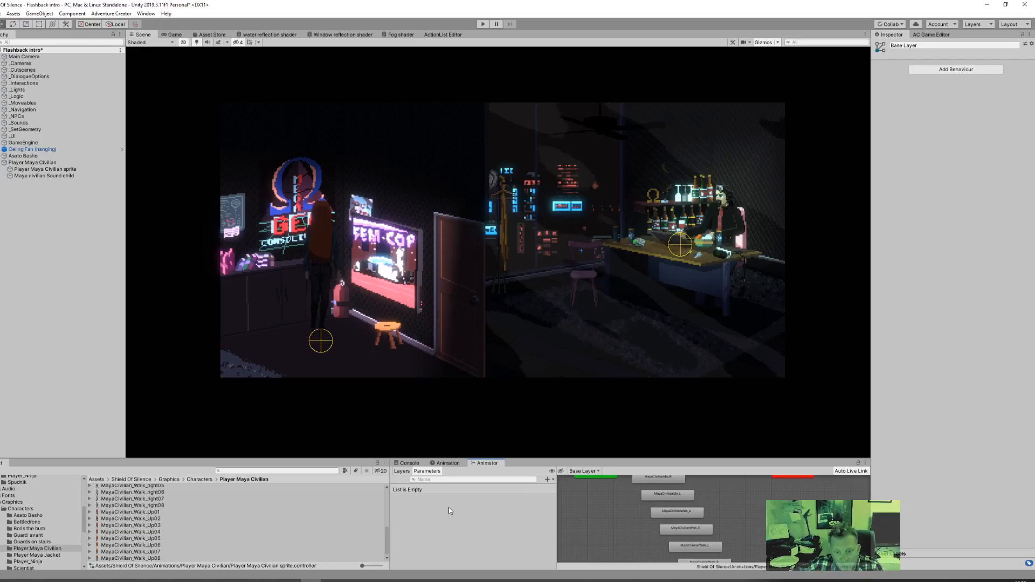
click(445, 463)
click(44, 170)
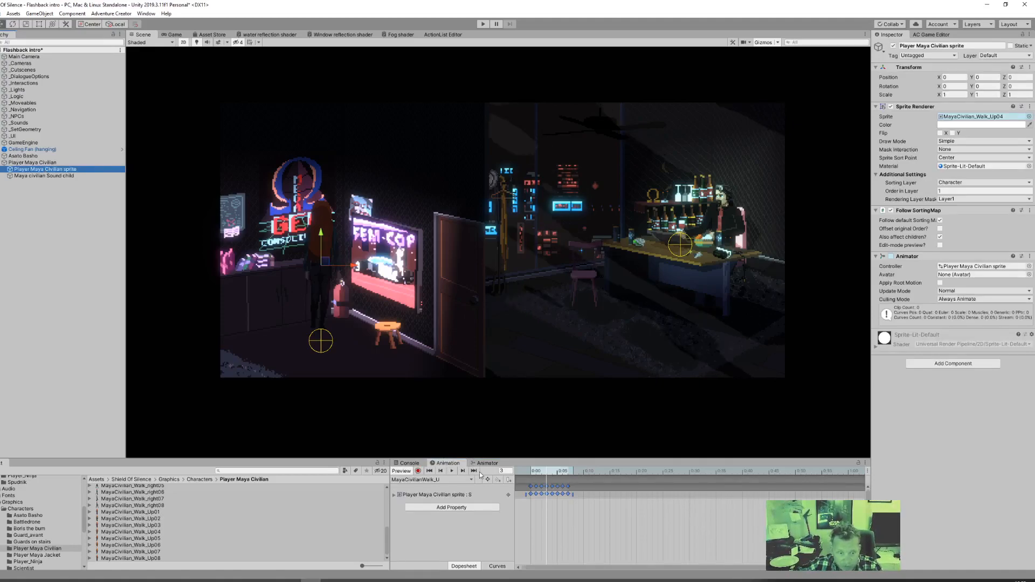
- Switch to Aseprite, advance the agenda to the "Save it as a prefab" frame and return to Unity
click(293, 576)
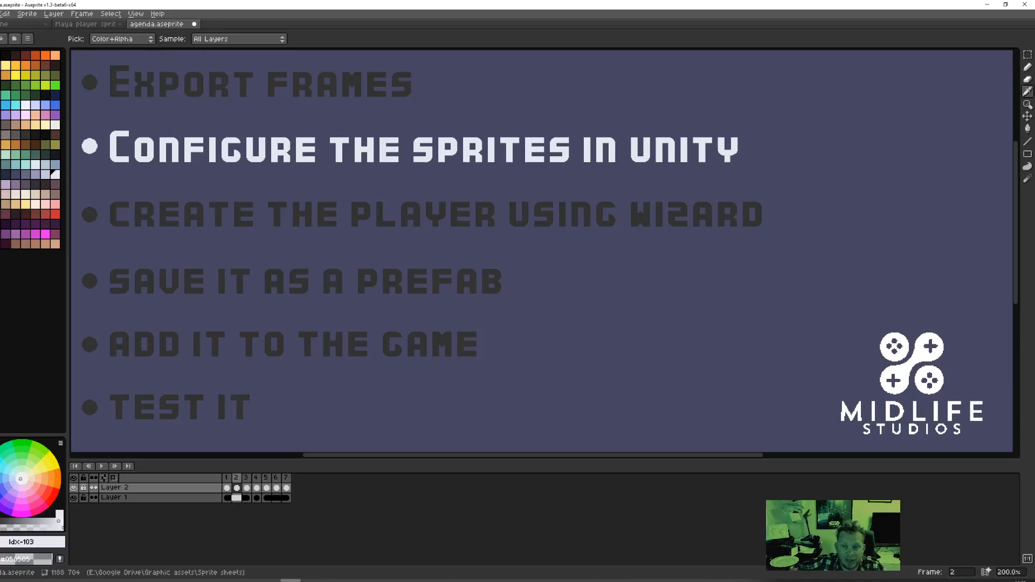
key(Right)
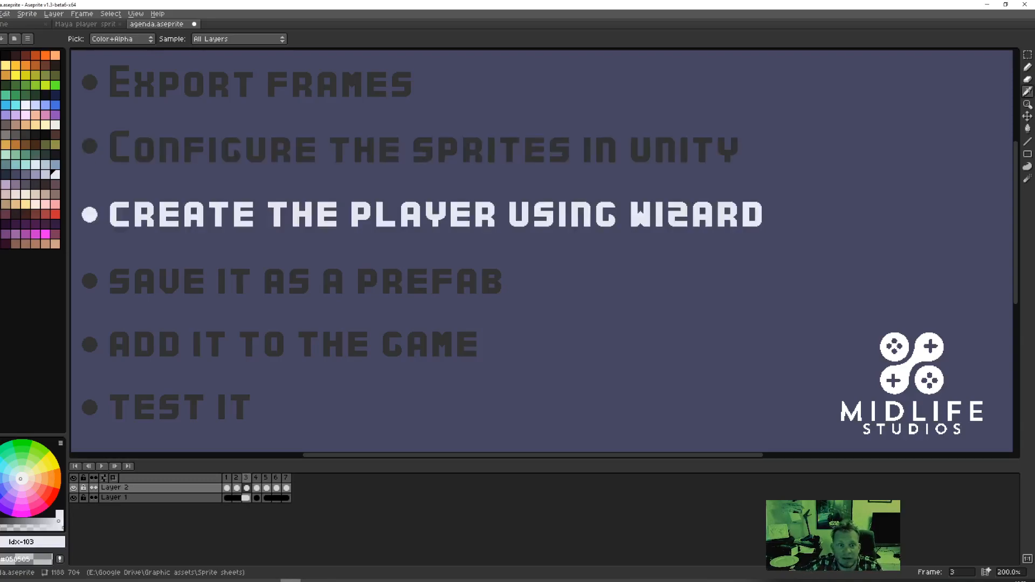
key(Right)
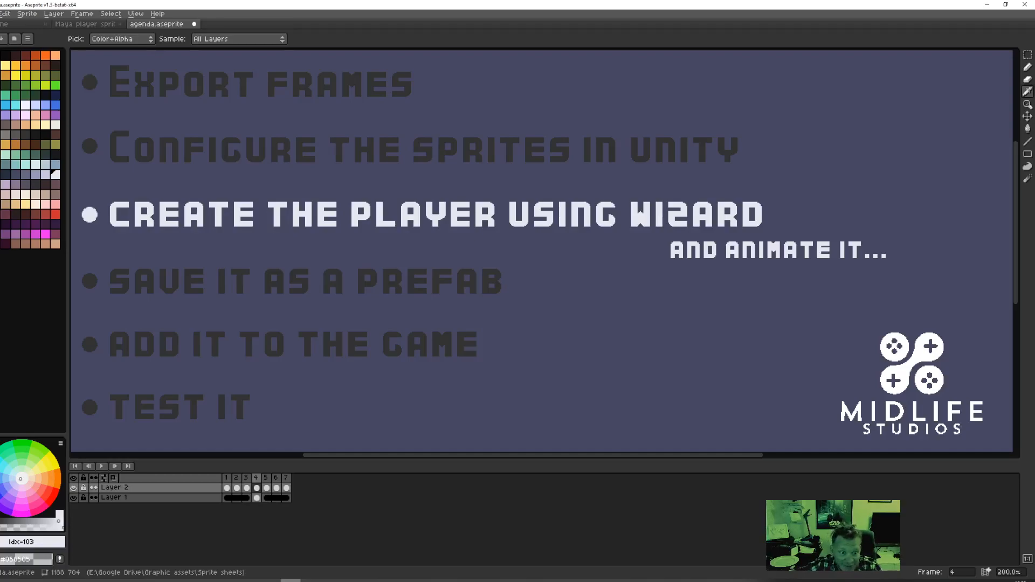
key(Right)
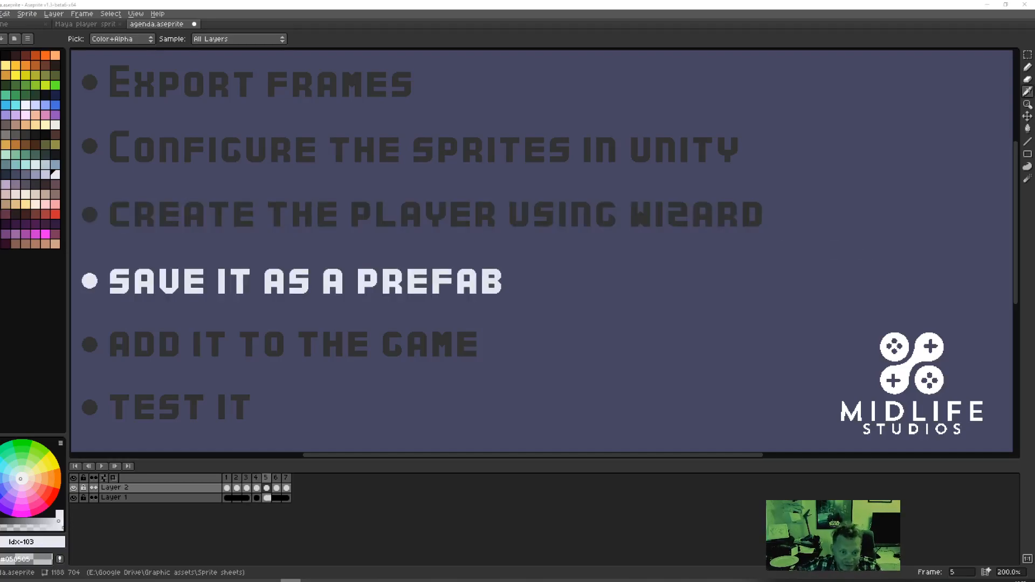
key(alt+Tab)
- Save the Player Maya Civilian object as a prefab in the project's Prefabs/Characters folder
click(46, 248)
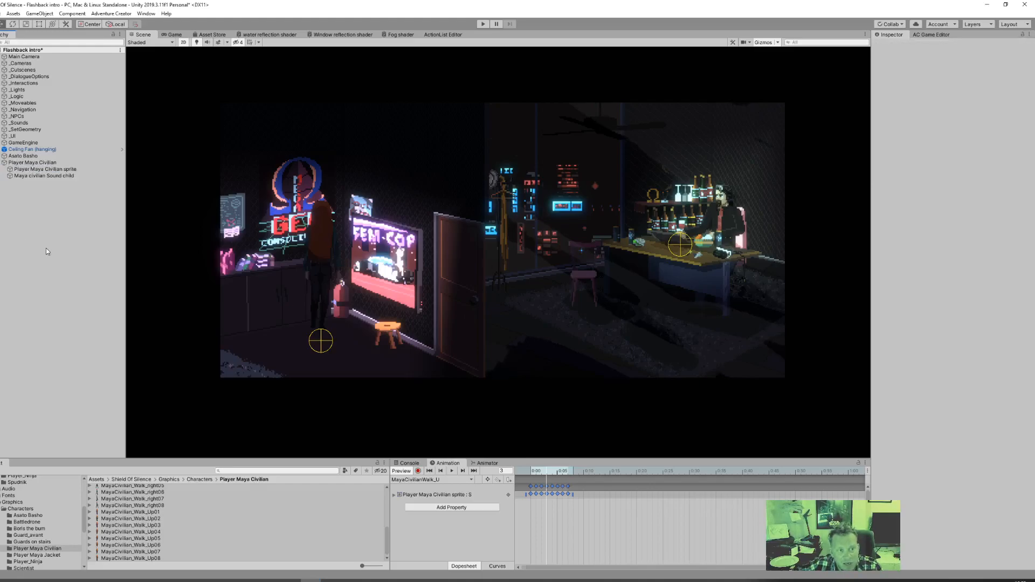
scroll(45, 524, down, 3)
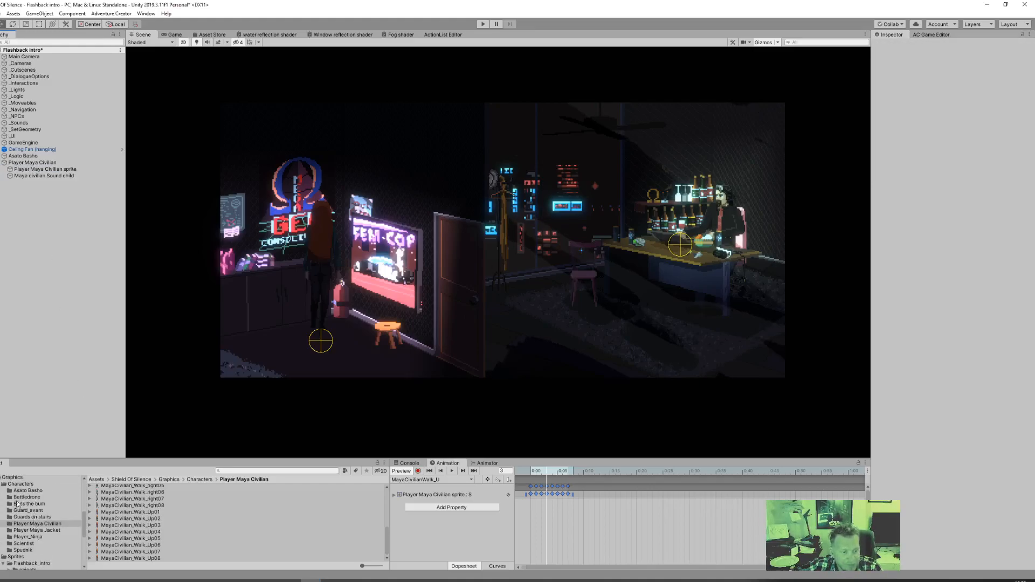
click(4, 485)
scroll(26, 508, down, 8)
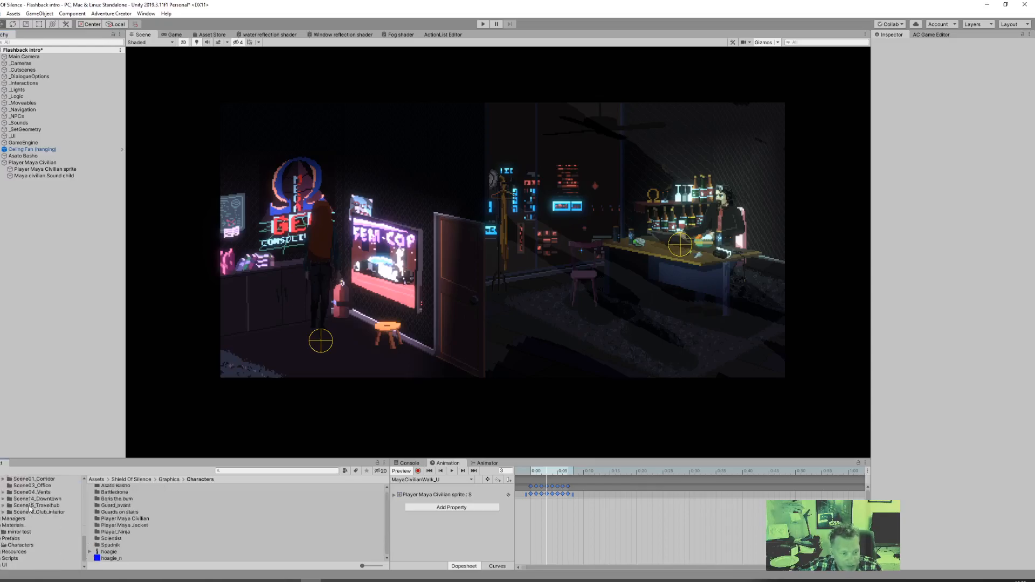
click(16, 539)
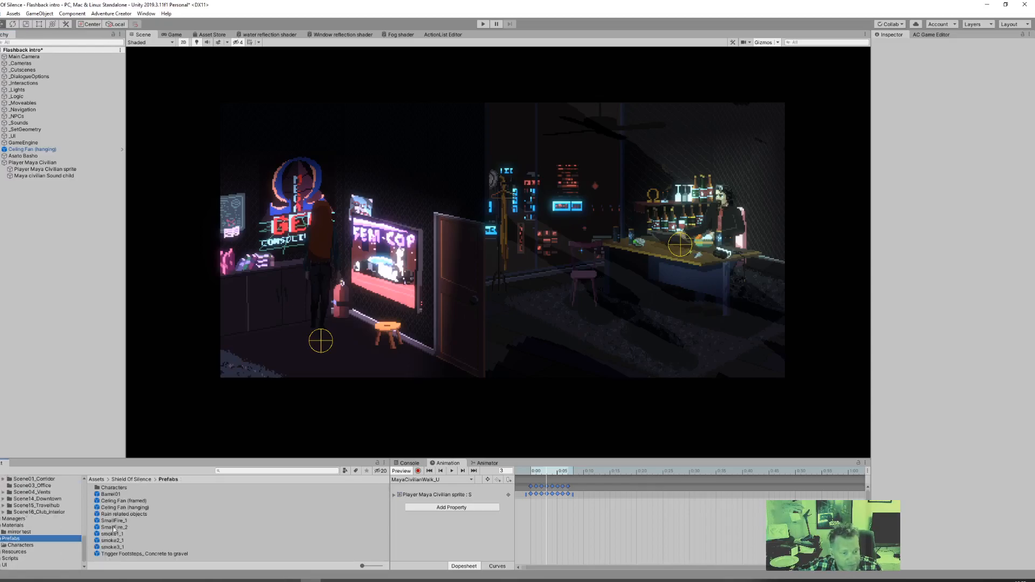
double_click(116, 488)
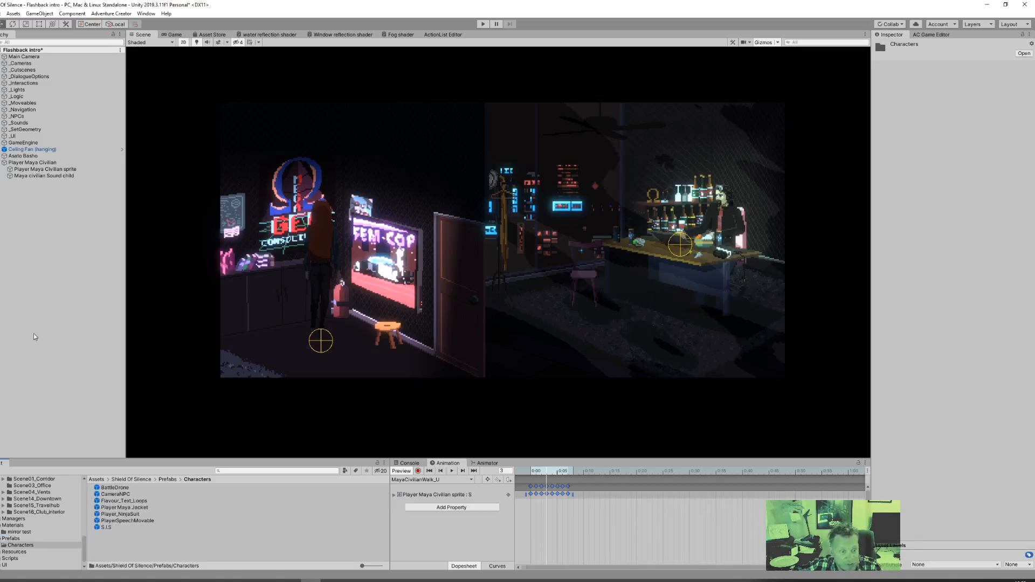
click(21, 164)
drag(21, 165, 132, 541)
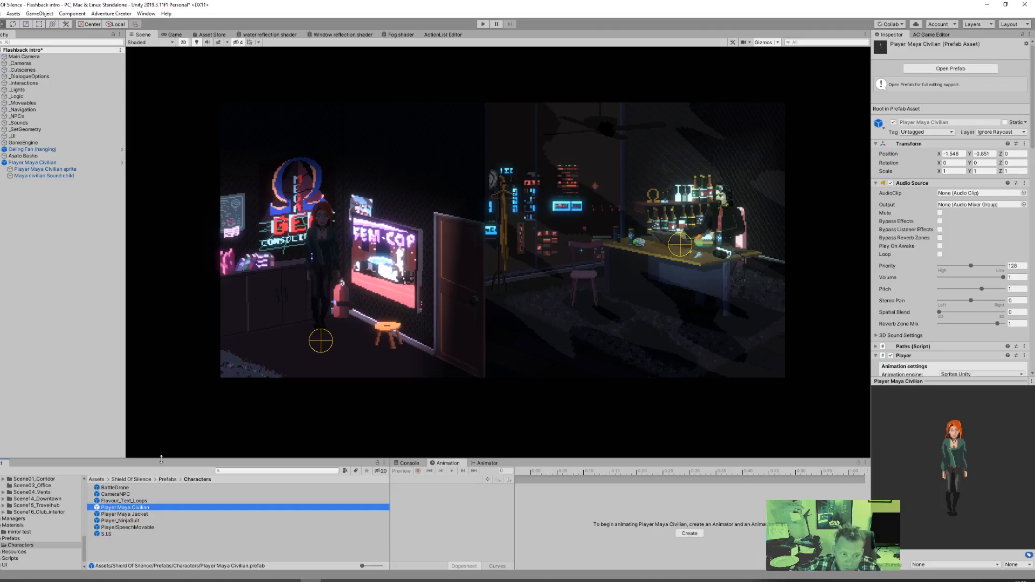
- Delete the Player Maya Civilian instance from the Flashback intro scene
click(33, 162)
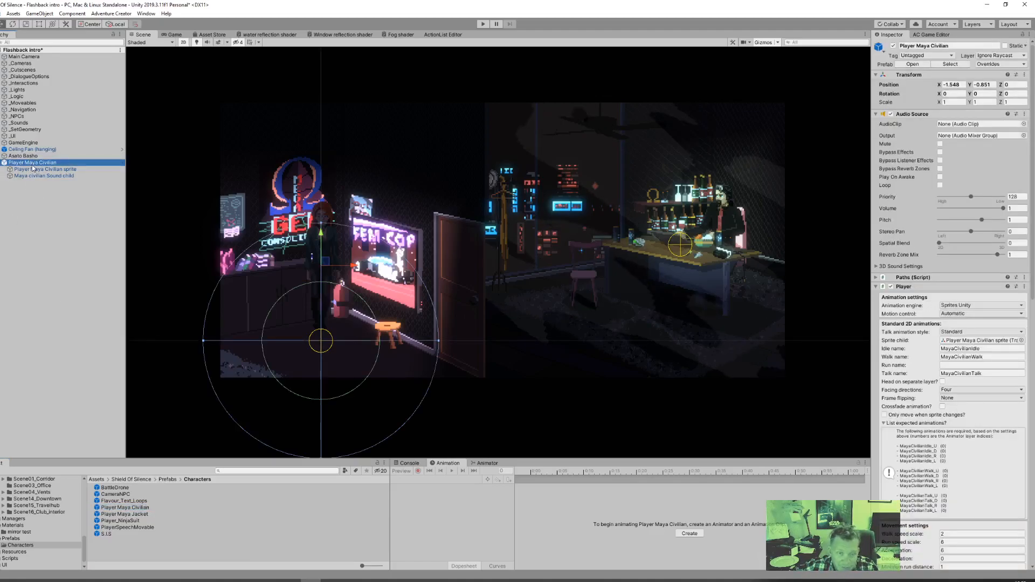
click(47, 228)
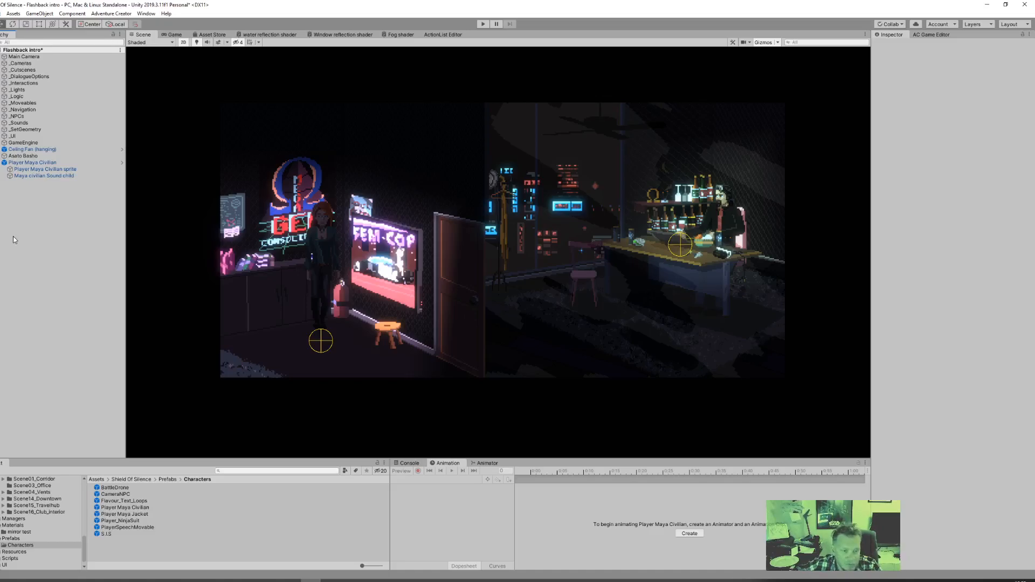
click(43, 162)
key(Delete)
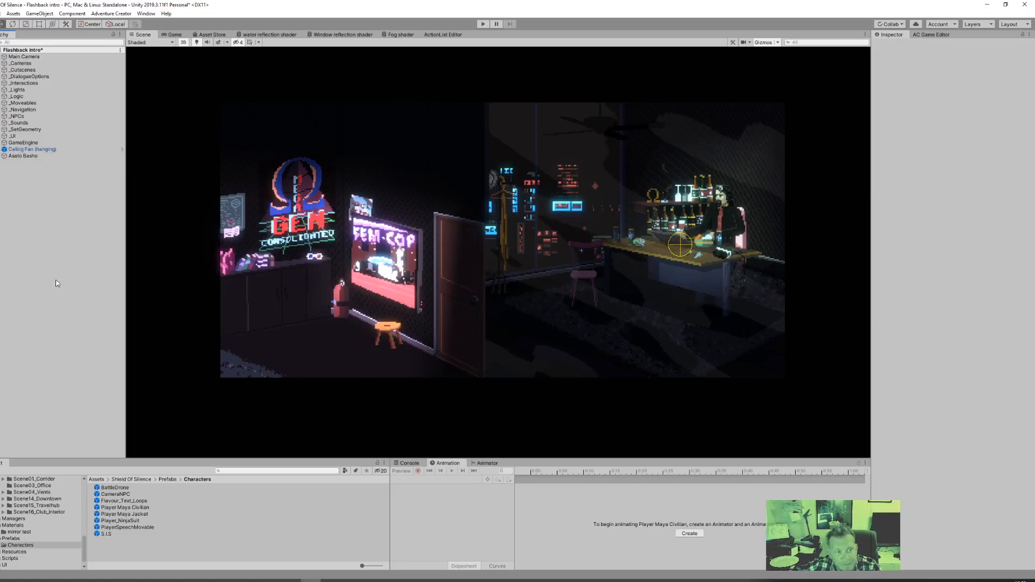
- Open Adventure Creator's Settings manager and check the Player switching option in the character settings
click(125, 507)
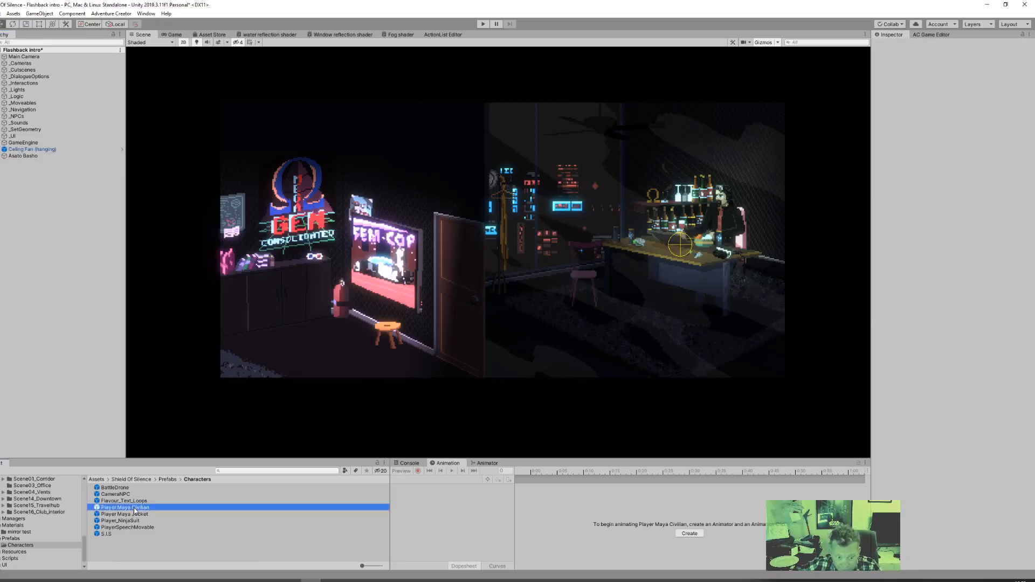
key(ctrl+z)
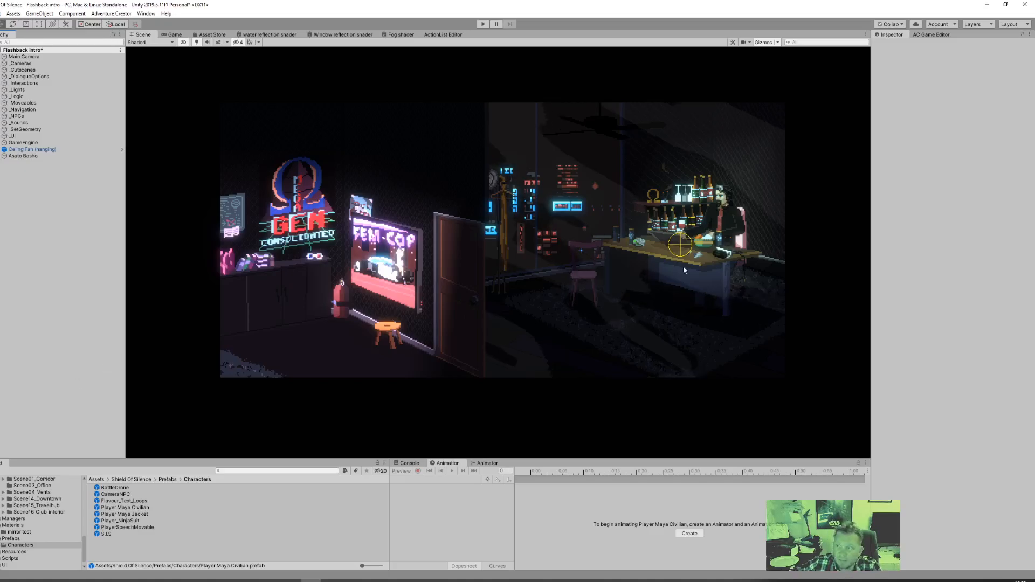
click(936, 34)
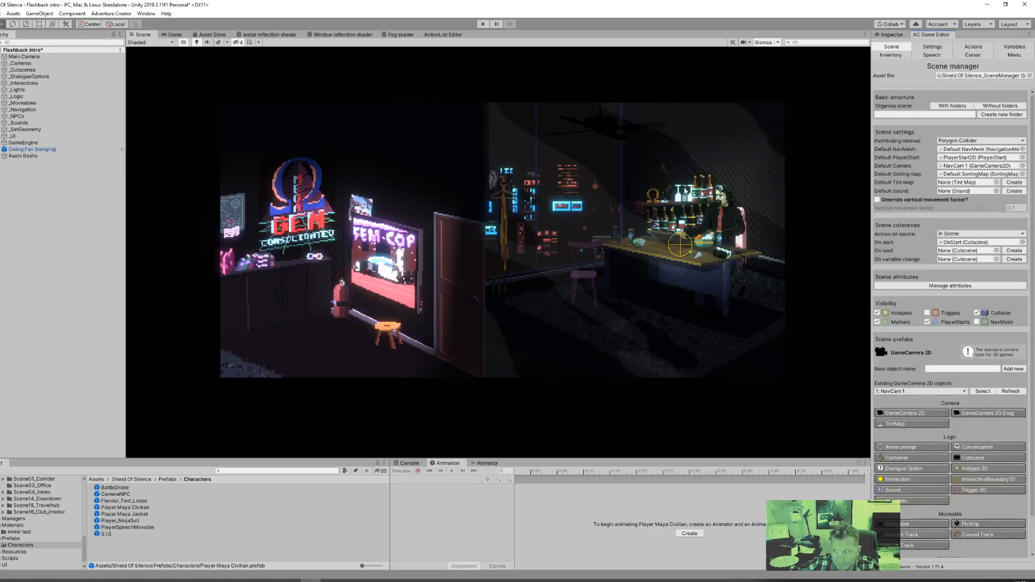
click(932, 49)
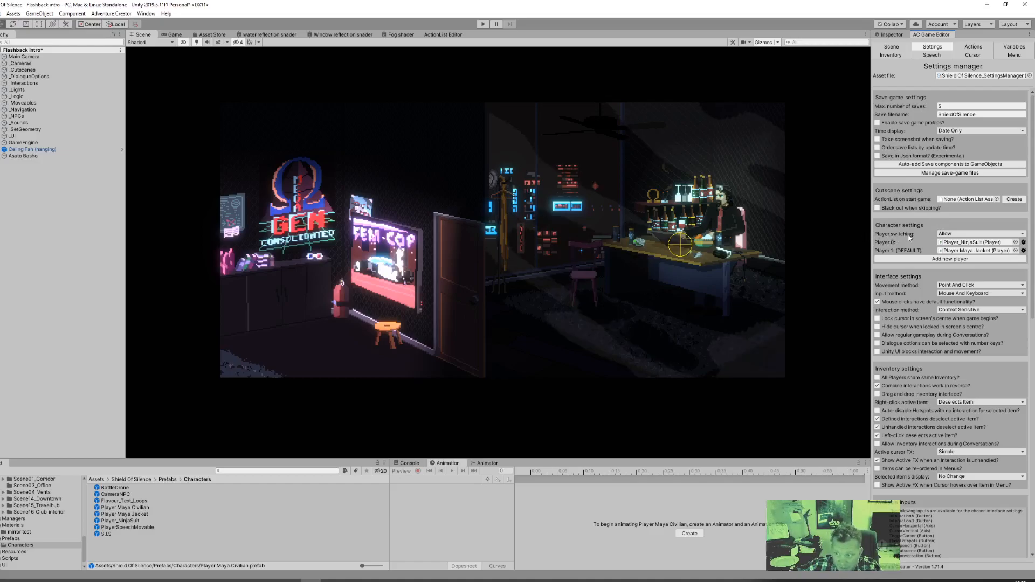
click(970, 234)
click(977, 235)
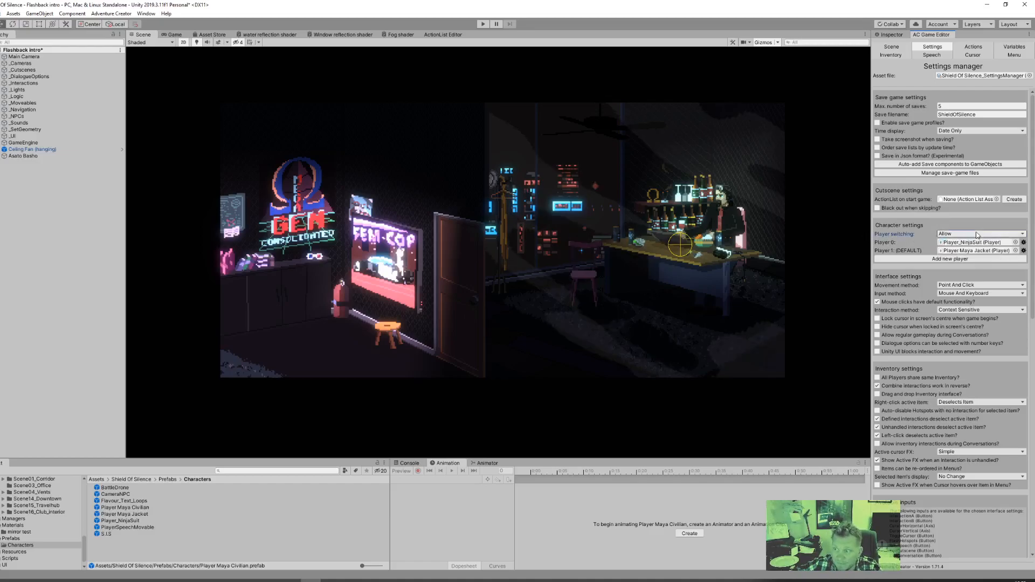
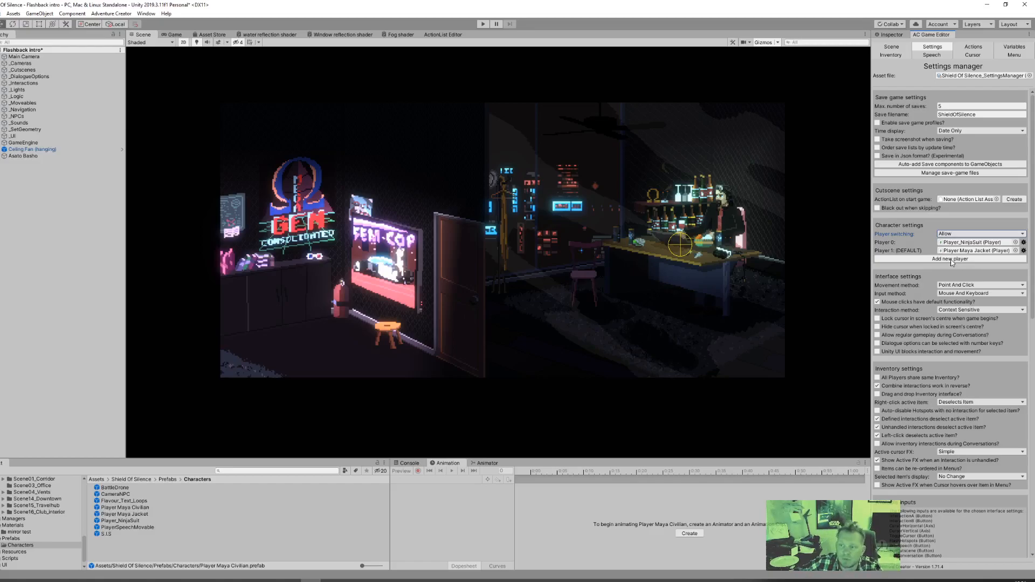
- Add a new player slot in the character settings and assign the Player Maya Civilian prefab to it
click(951, 260)
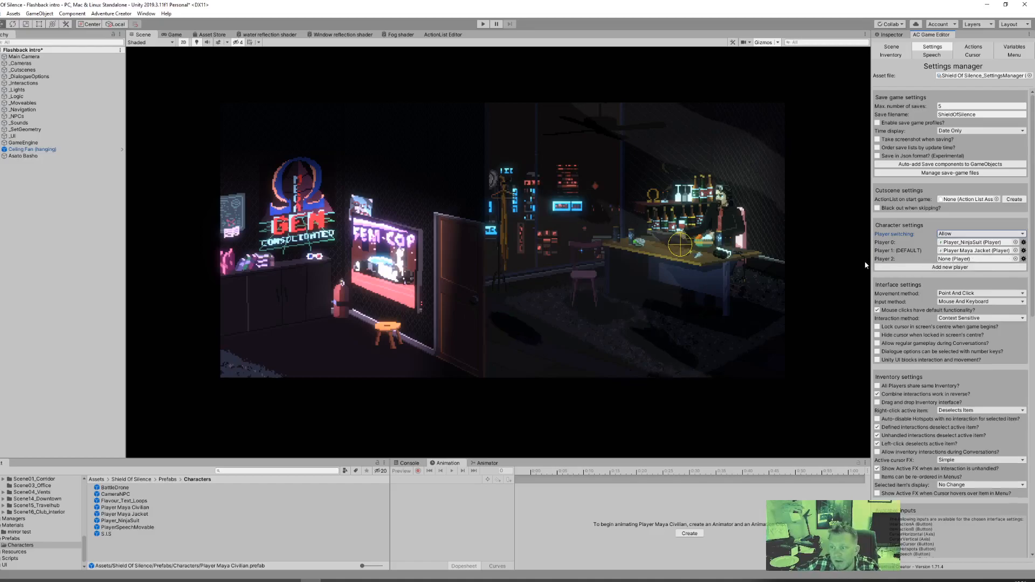
click(1015, 259)
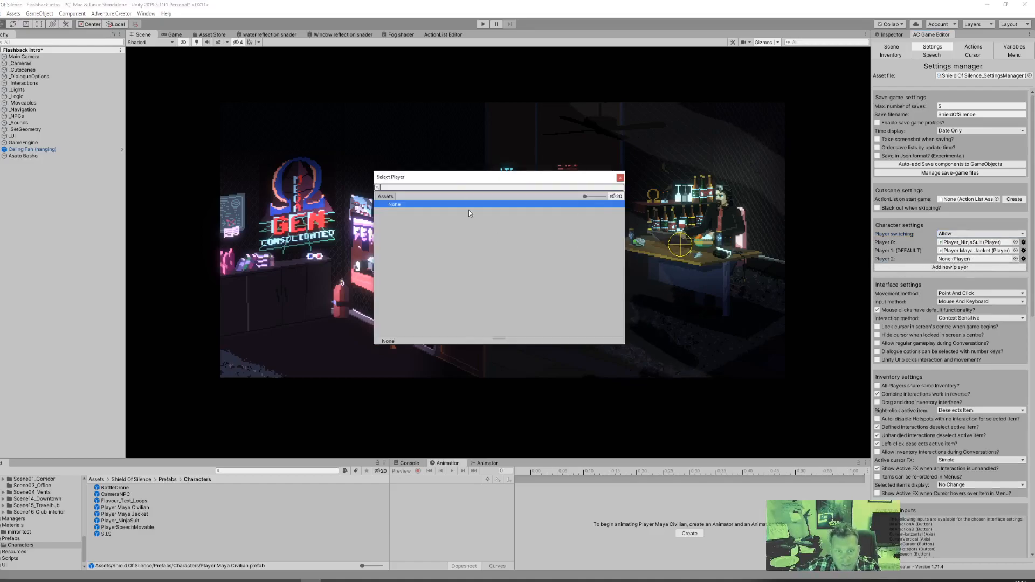
click(621, 179)
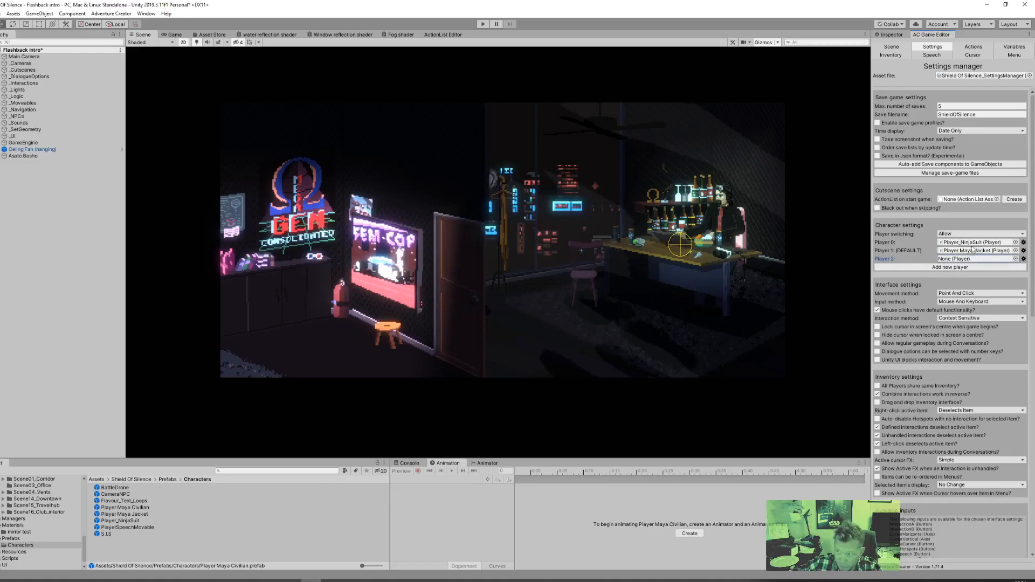
click(123, 509)
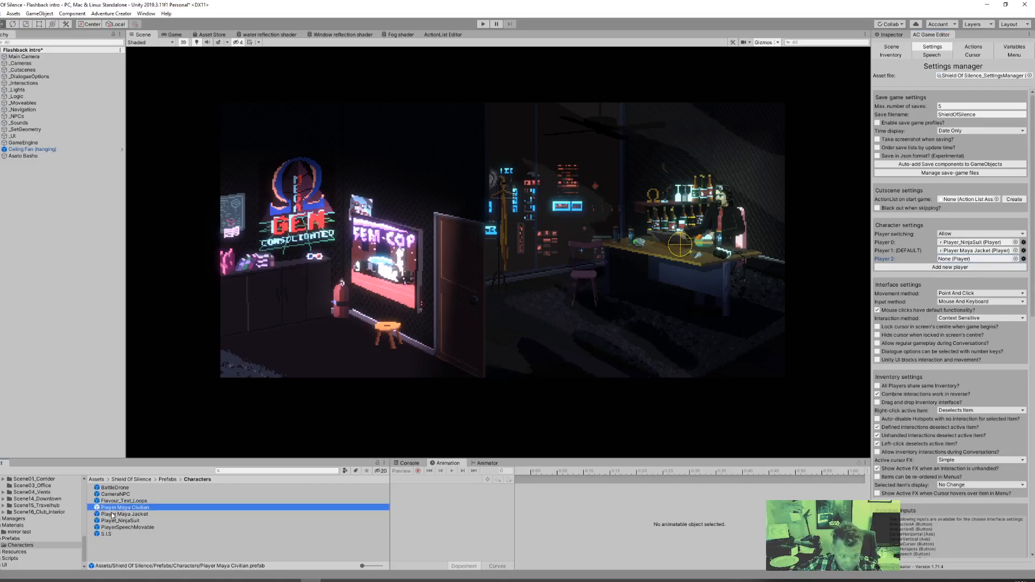
drag(116, 511, 976, 261)
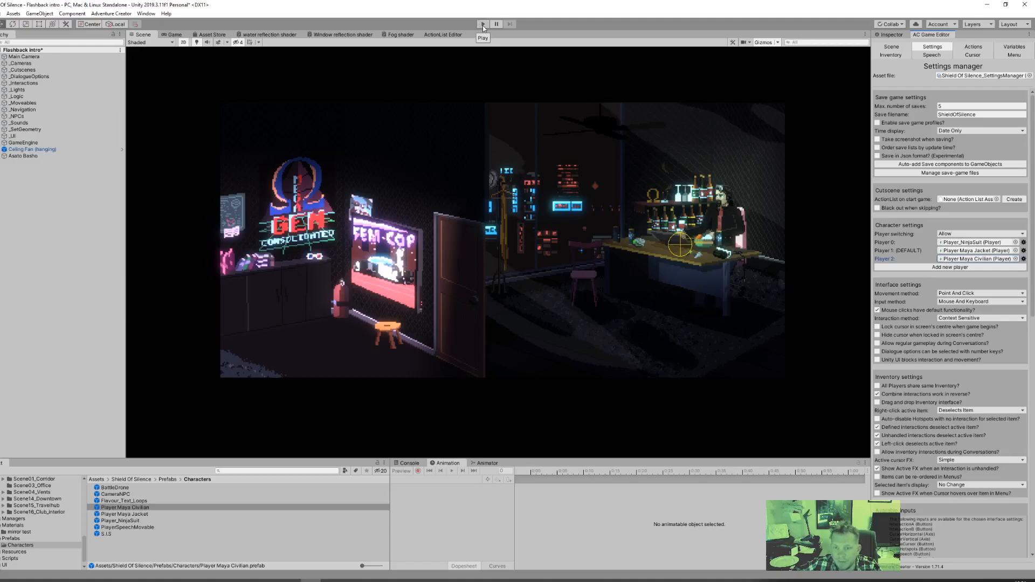
- Switch to Aseprite, advance the agenda through "Add it to the game" to the "Test it" frame and return to Unity
click(290, 580)
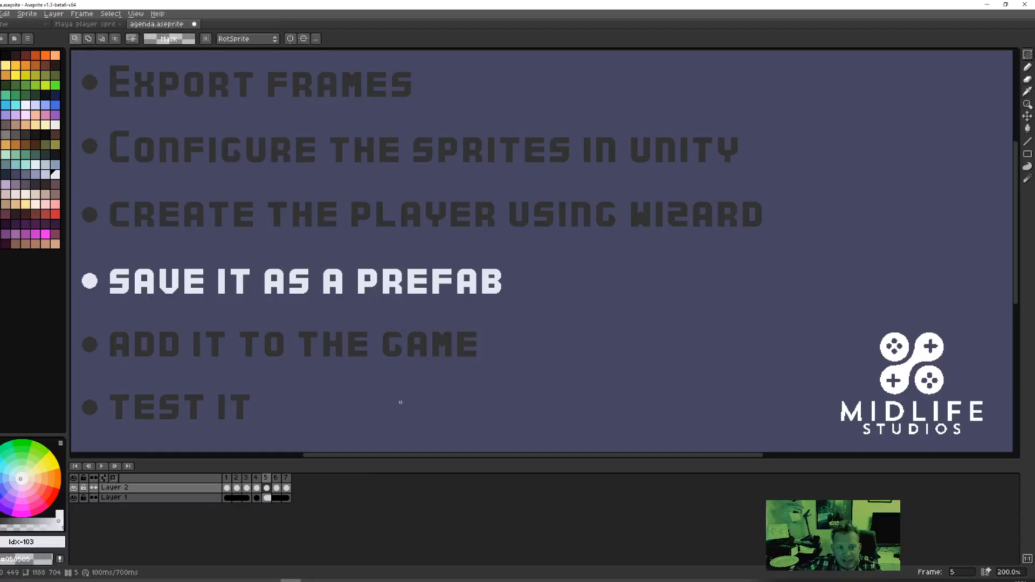
key(Right)
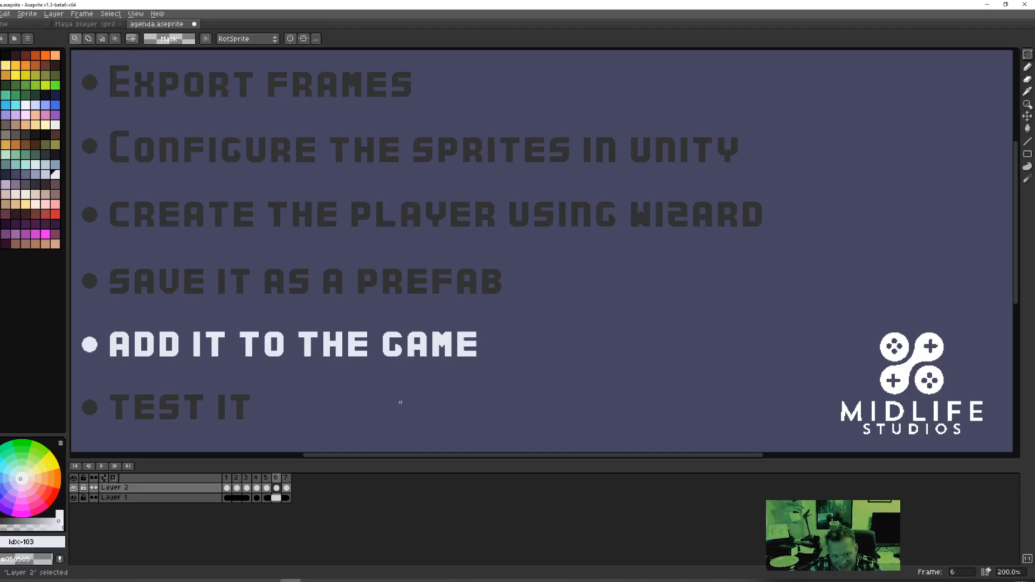
key(Right)
key(alt+Tab)
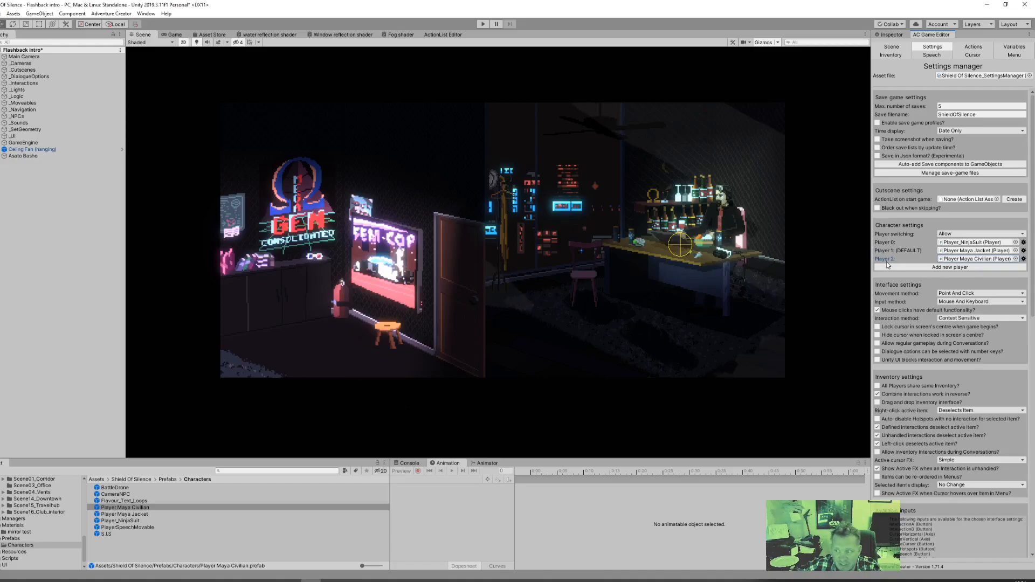
- Set Player Maya Civilian as the default player and play-test the character walking back and forth across the room
click(1024, 260)
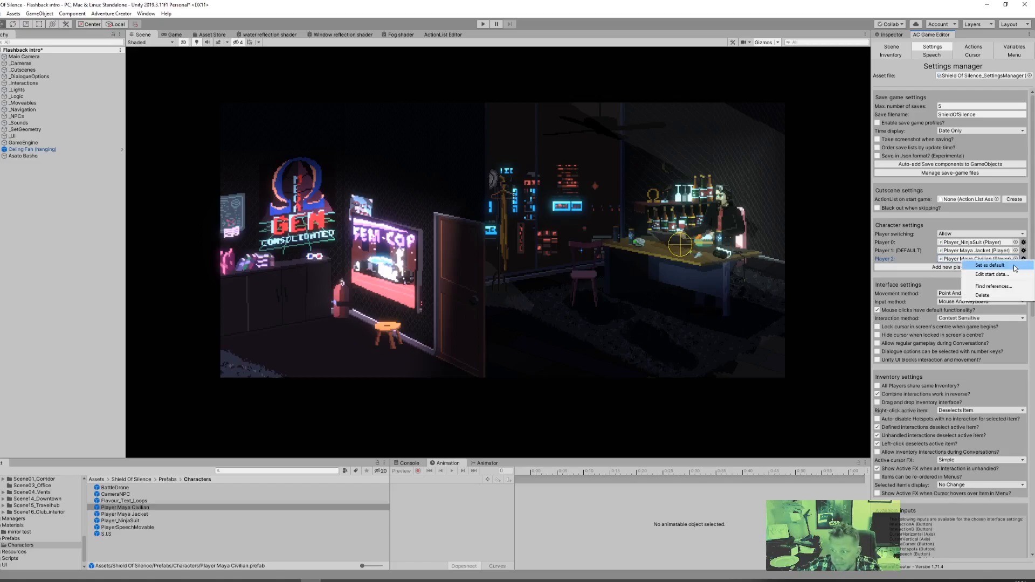
click(1015, 268)
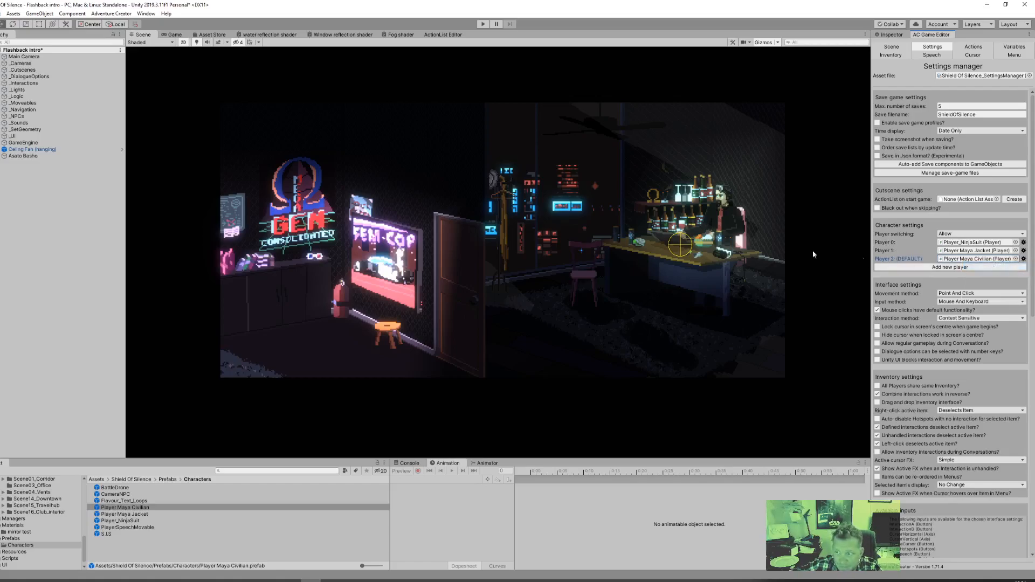
click(482, 24)
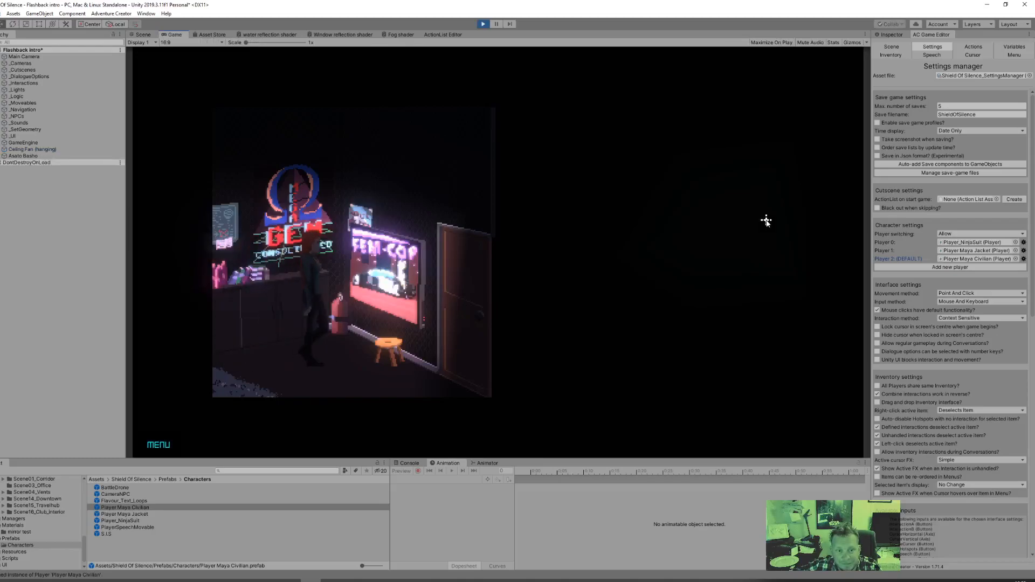
click(360, 376)
click(270, 381)
click(358, 388)
click(270, 385)
click(363, 391)
click(269, 384)
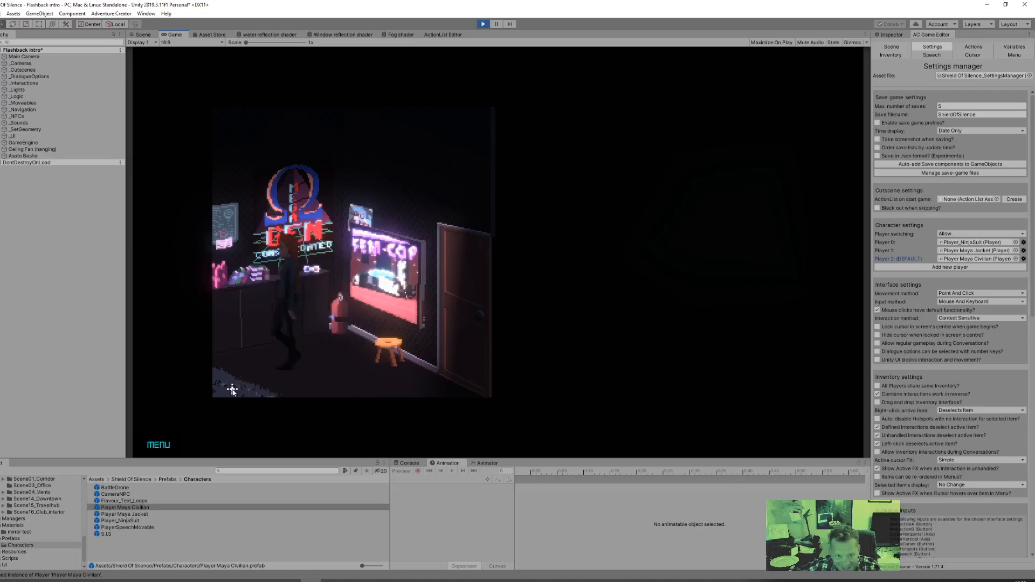
click(353, 392)
mouse_move(487, 48)
click(483, 24)
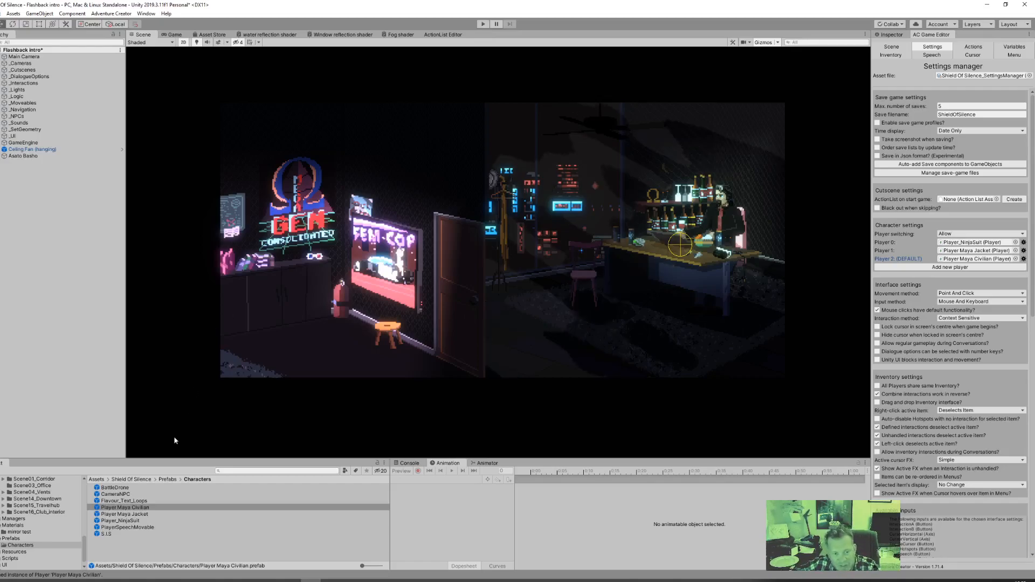
- Set Player_NinjaSuit as the default player and play-test that character walking around the same scene
click(130, 521)
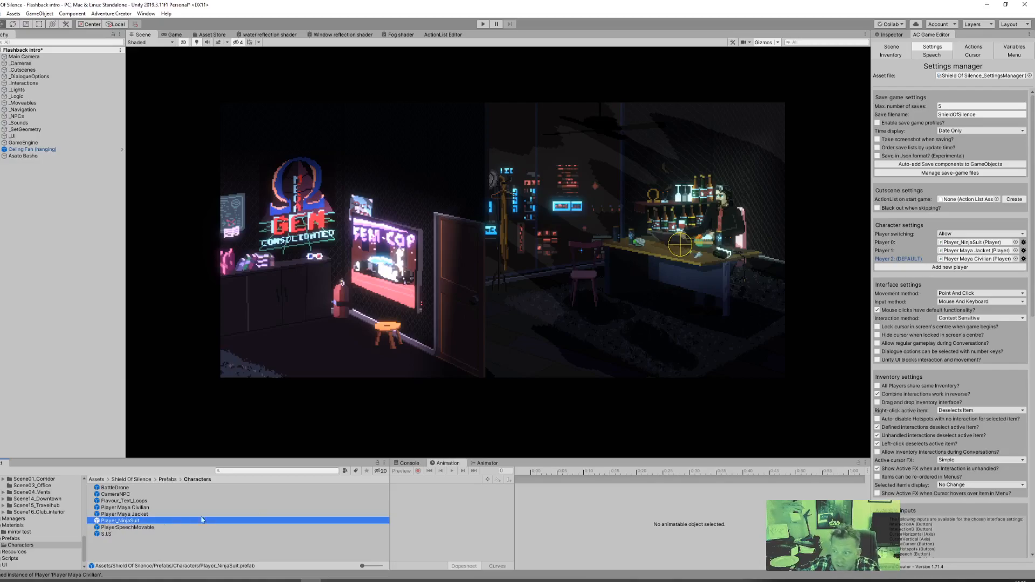
click(1023, 243)
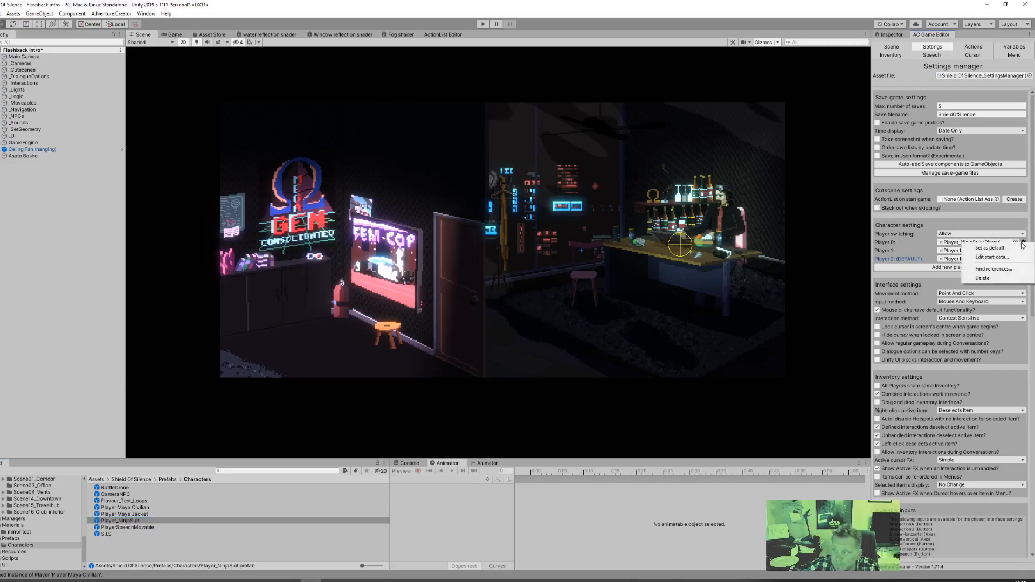
click(987, 249)
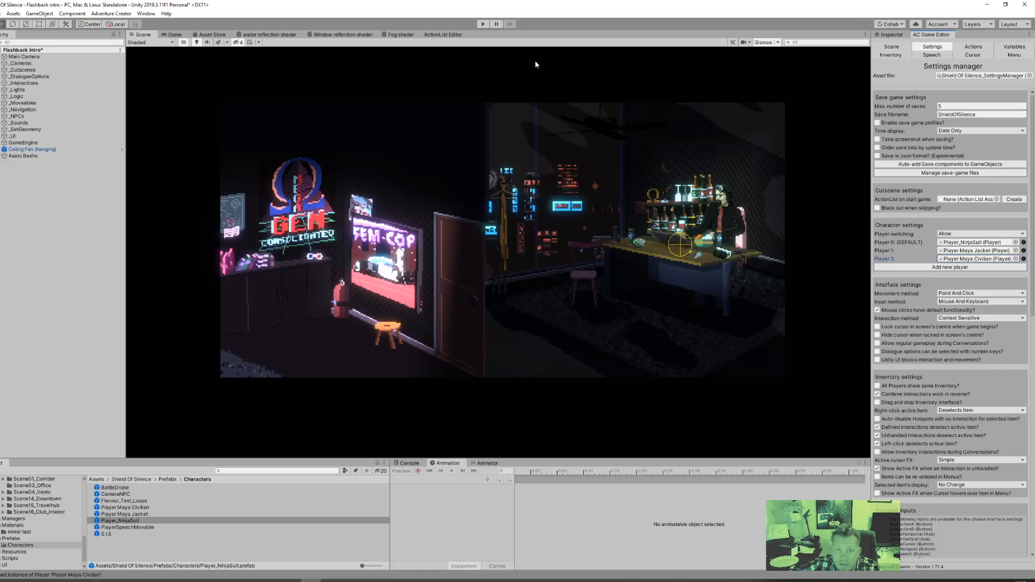
click(482, 24)
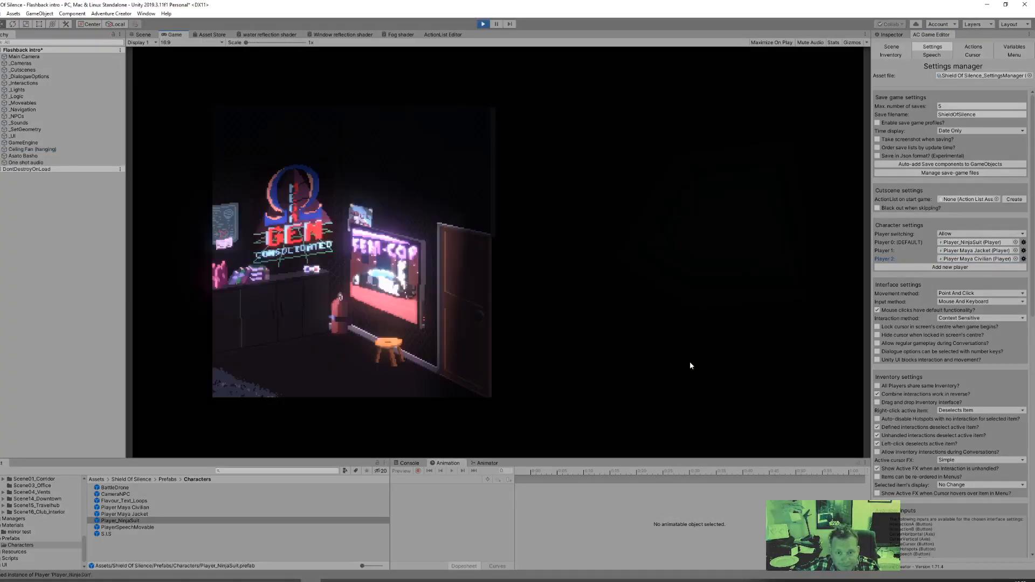
click(427, 394)
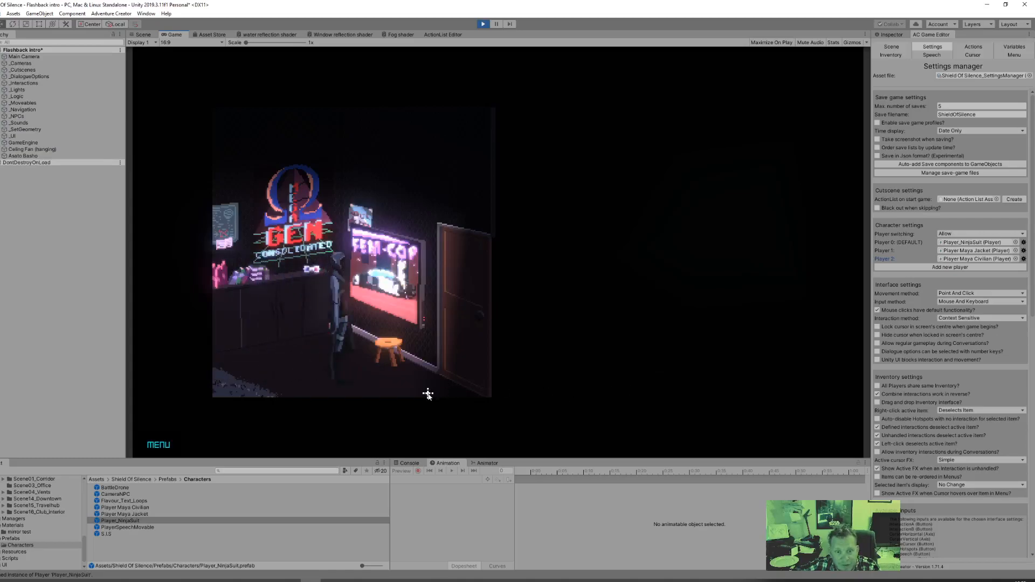
click(252, 389)
click(378, 389)
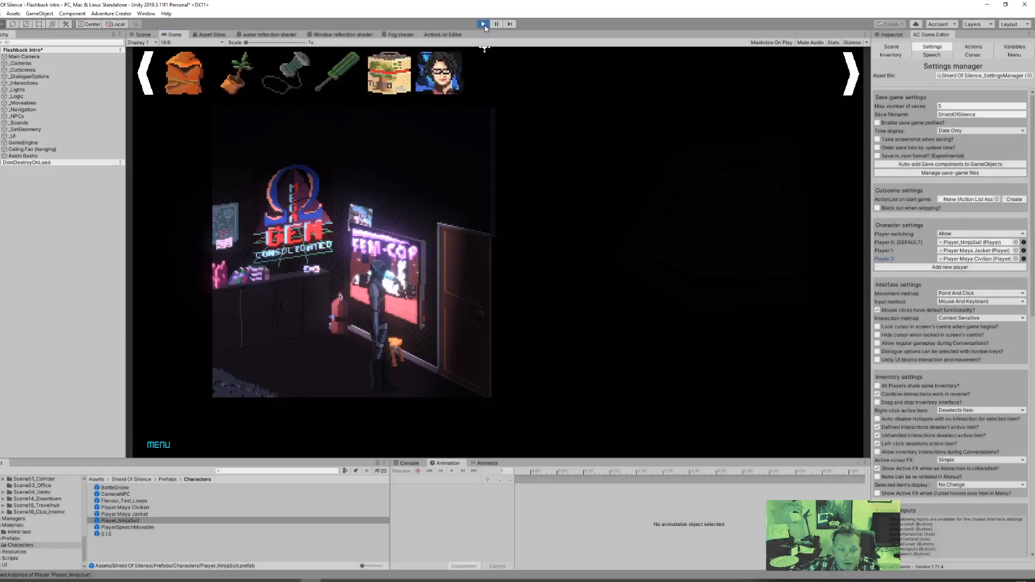
click(483, 24)
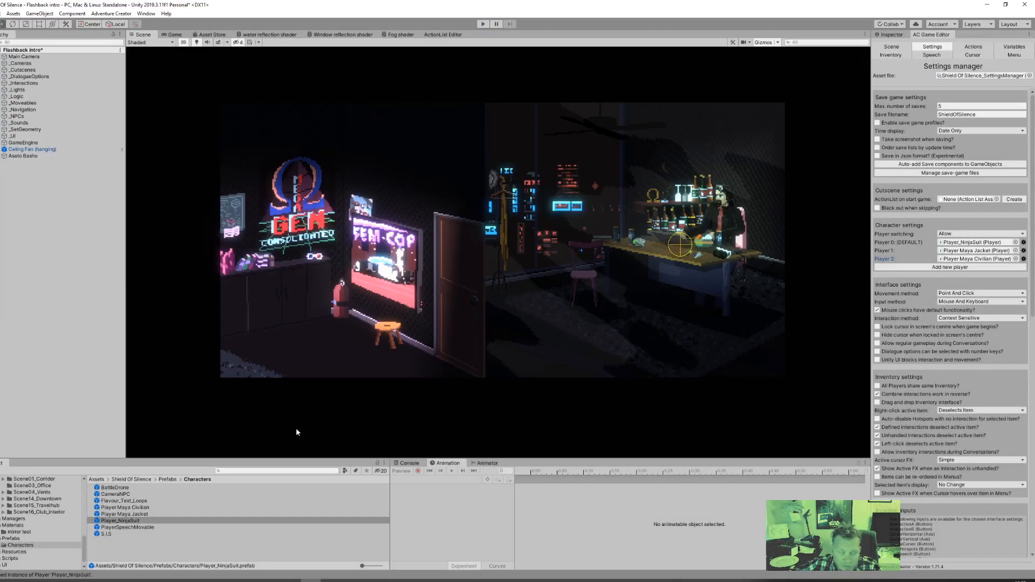
- Open the Player_NinjaSuit prefab and copy the Point Light 2D under its NinjaPlayer object
double_click(129, 521)
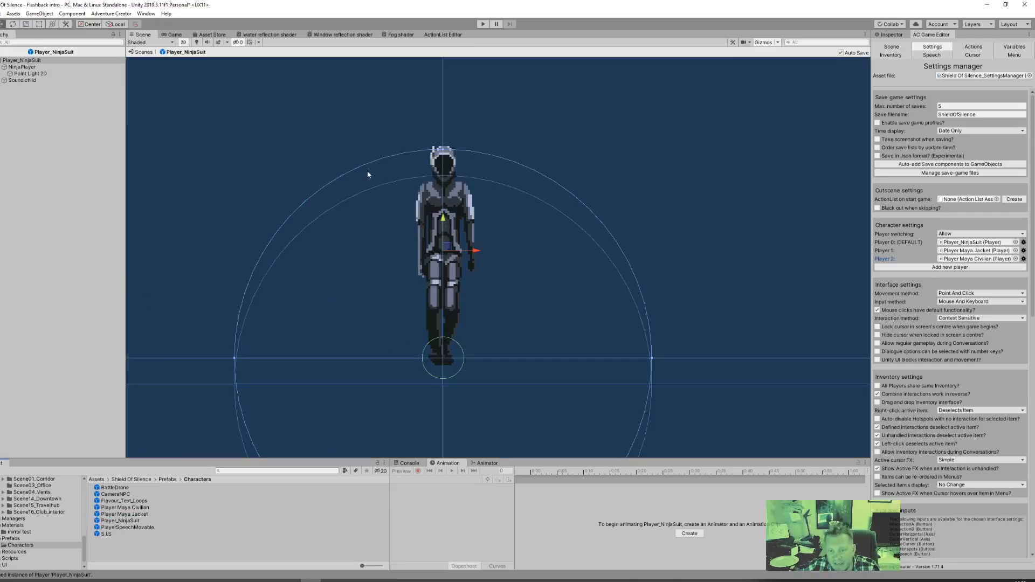
click(141, 53)
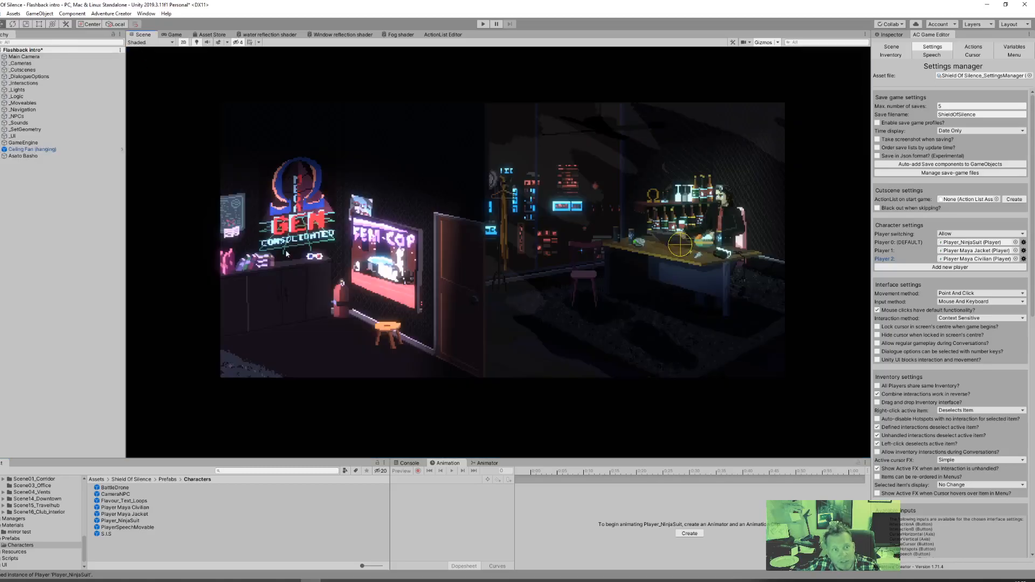
click(127, 521)
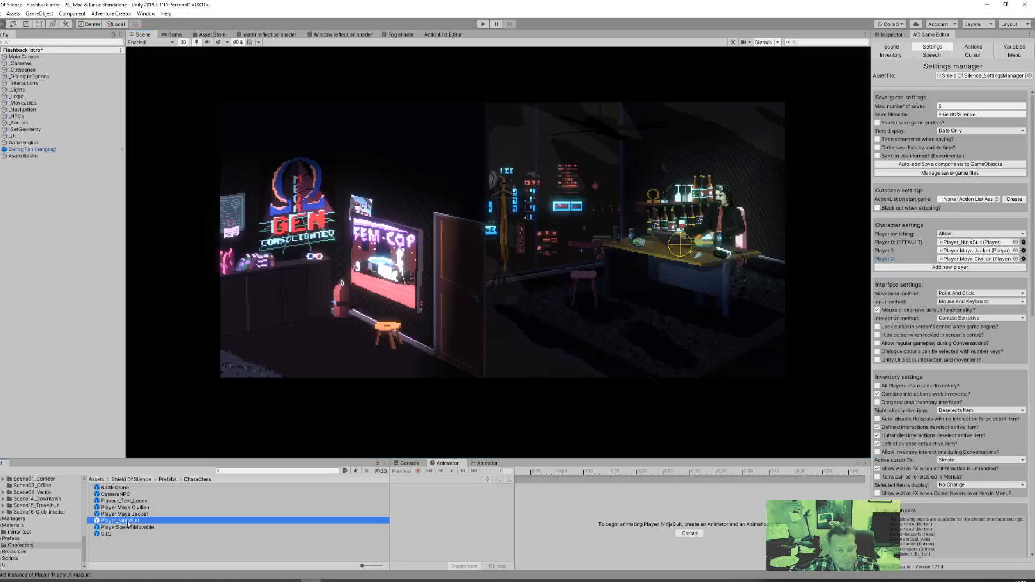
double_click(128, 522)
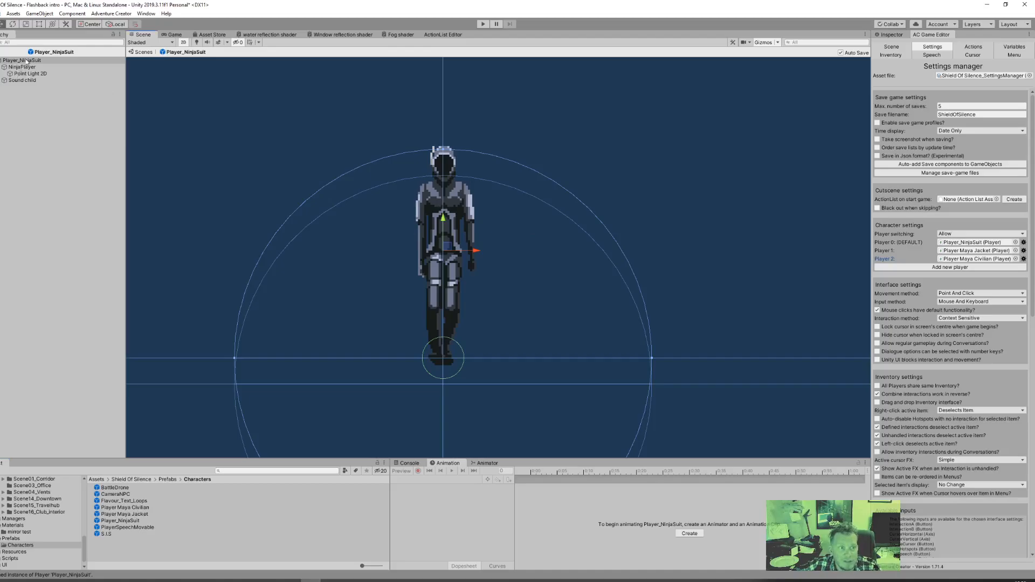
click(30, 74)
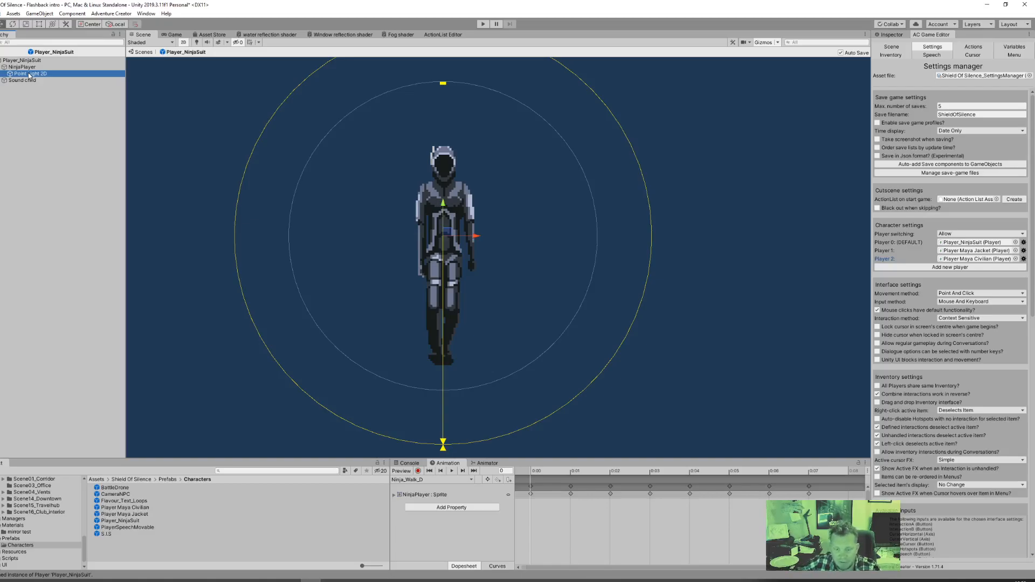
right_click(34, 75)
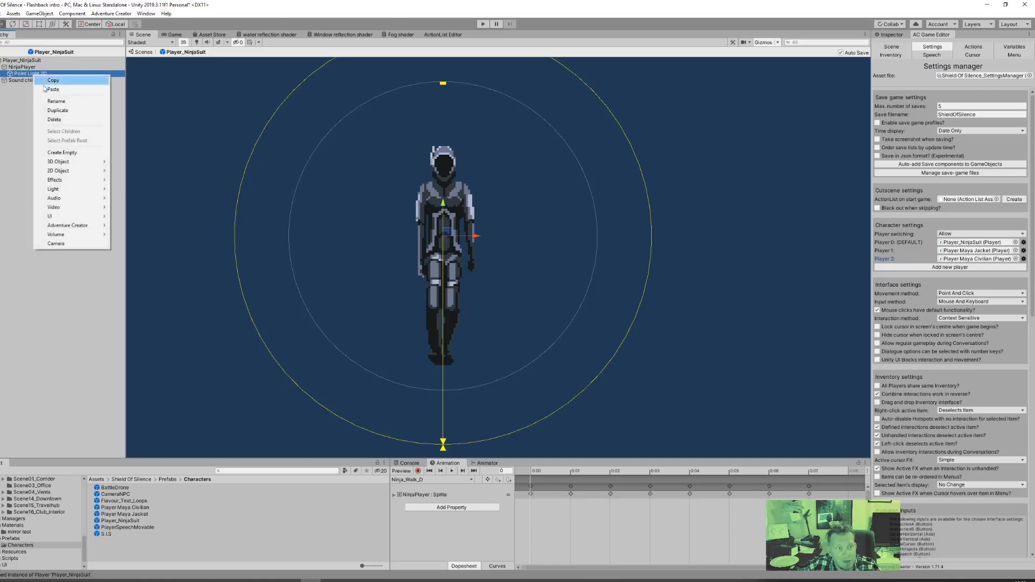
click(119, 157)
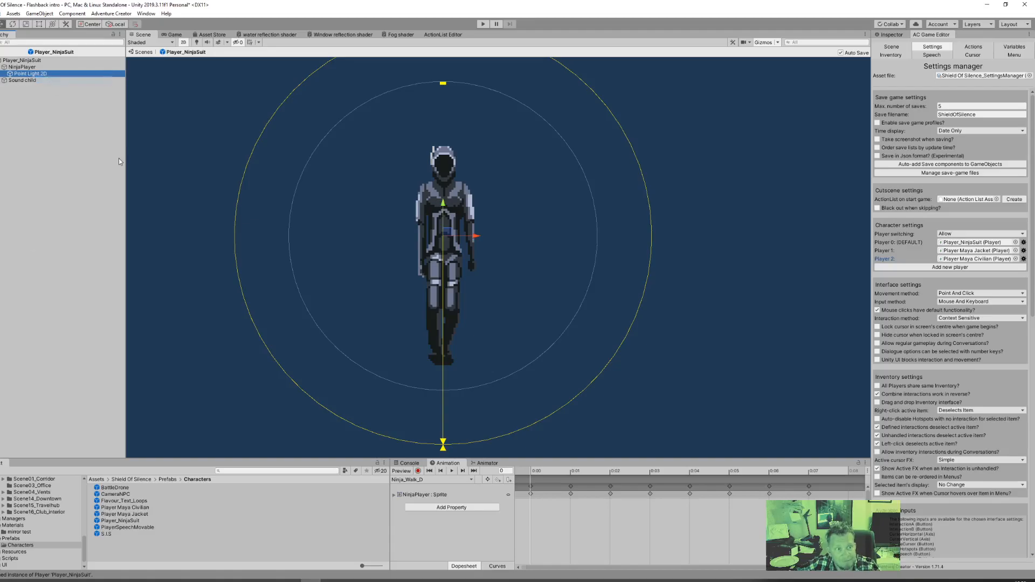
- Open the Player Maya Civilian prefab and paste the copied Point Light 2D into it
click(131, 508)
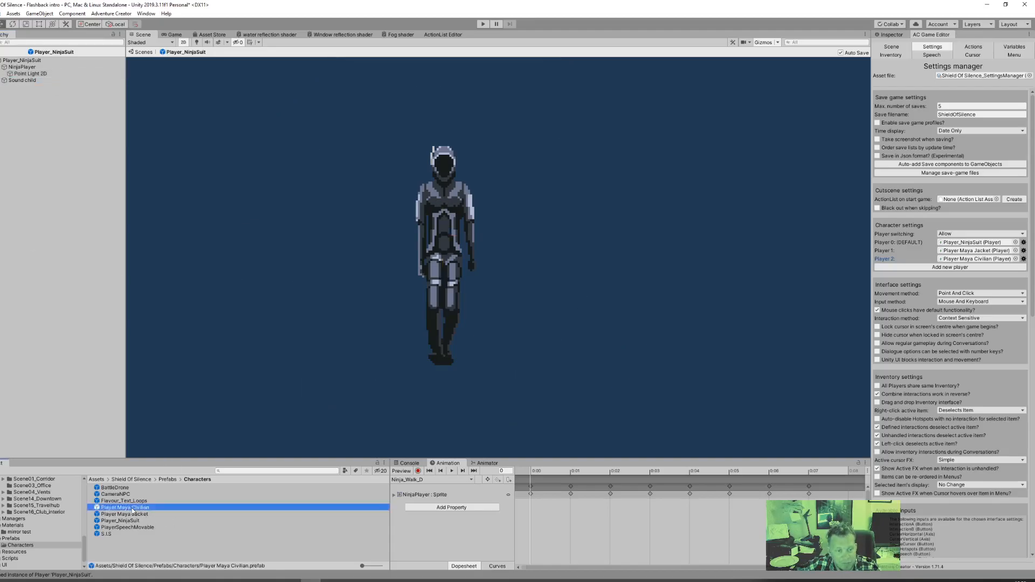
double_click(150, 507)
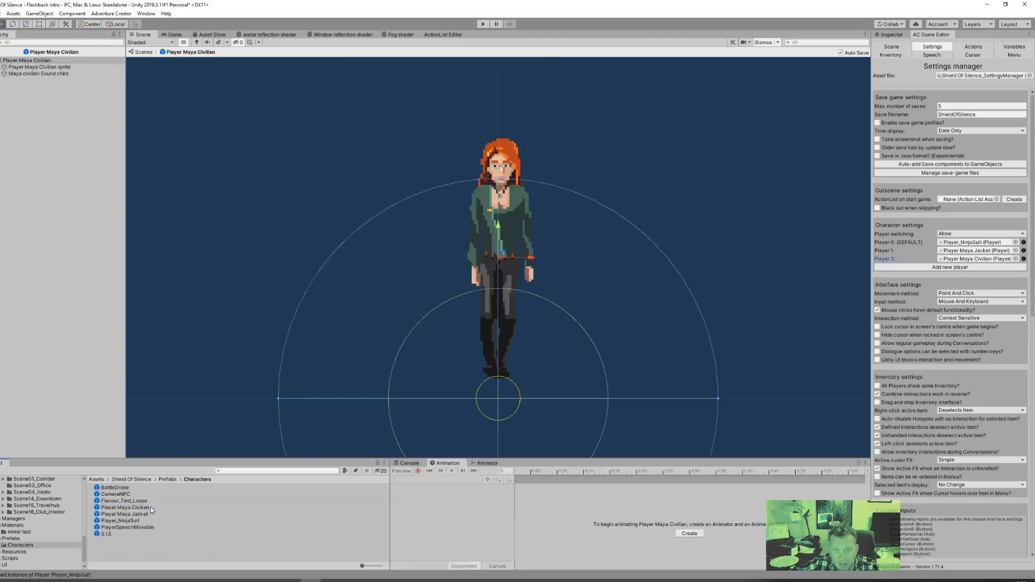
right_click(34, 68)
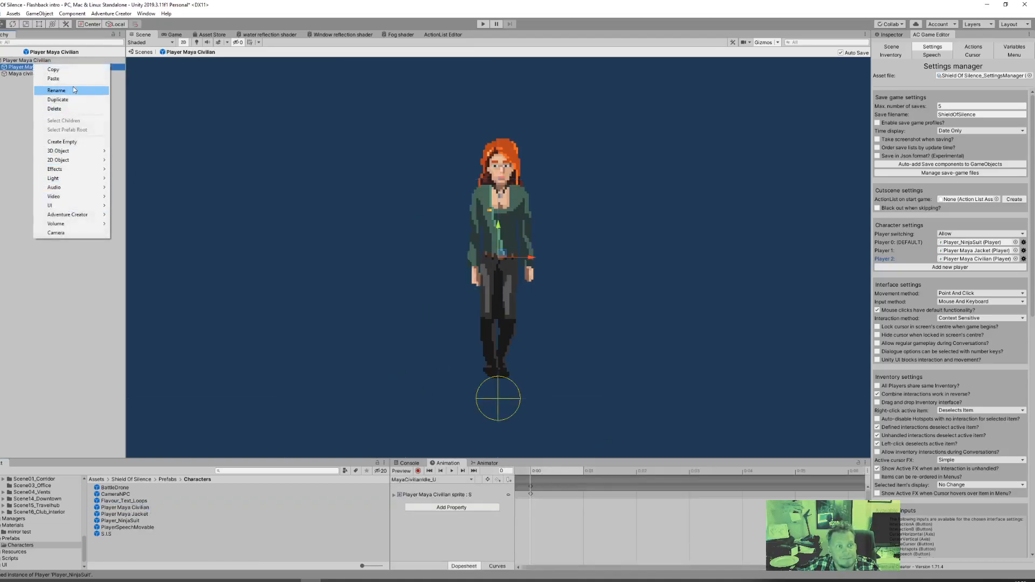
click(54, 79)
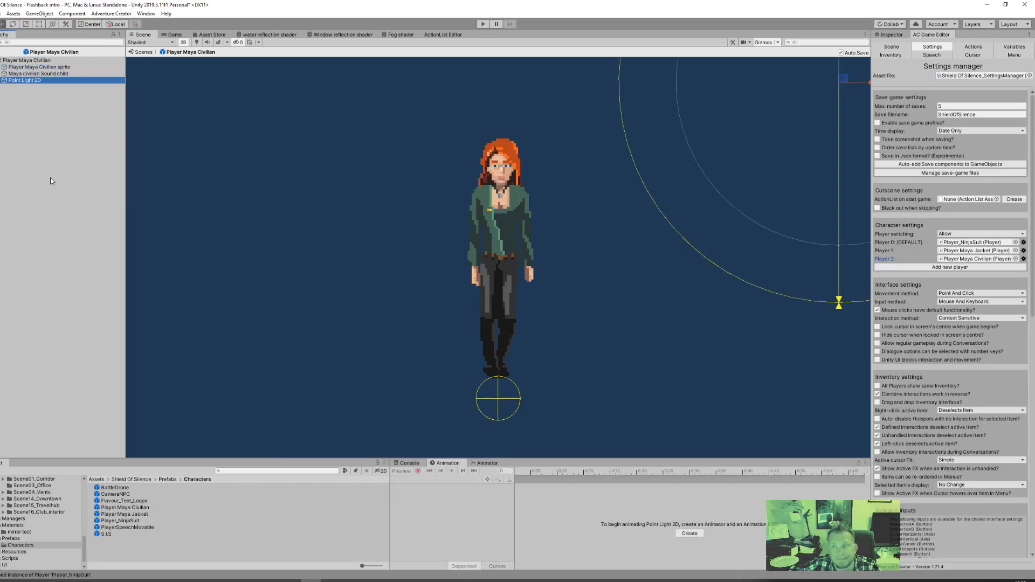
- Set the pasted Point Light 2D's position to X 0 and Y 0
click(891, 34)
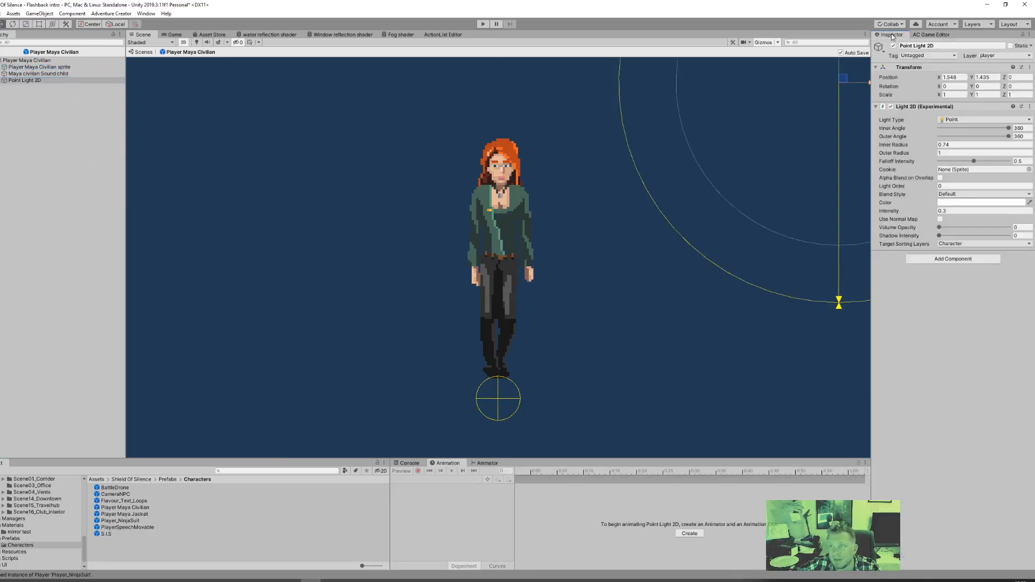
click(958, 77)
text(0)
key(Tab)
text(0)
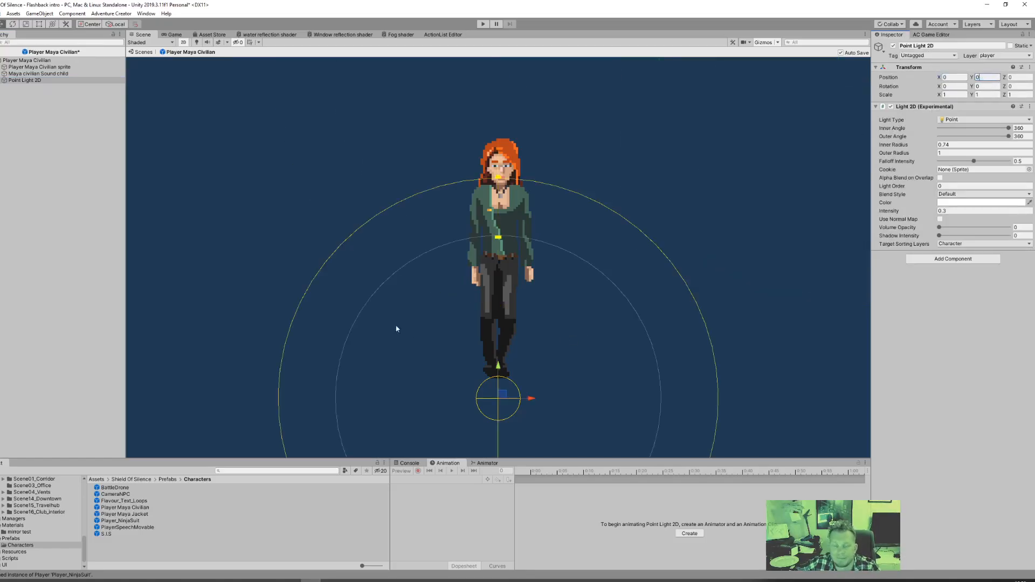
- Check the Point Light 2D position in Player_NinjaSuit, then raise the light in Player Maya Civilian to about Y 0.58
click(130, 521)
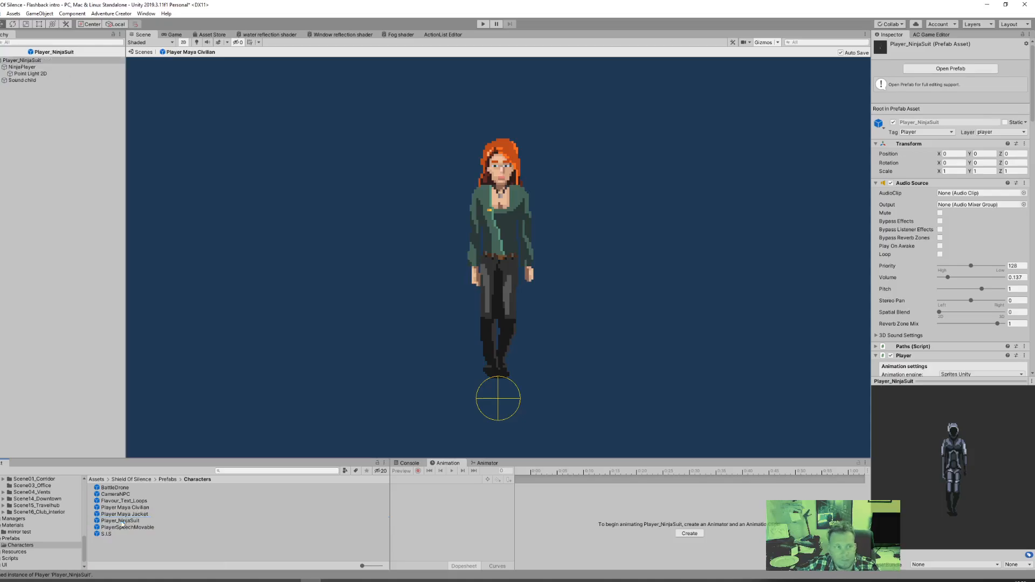
double_click(123, 523)
click(49, 74)
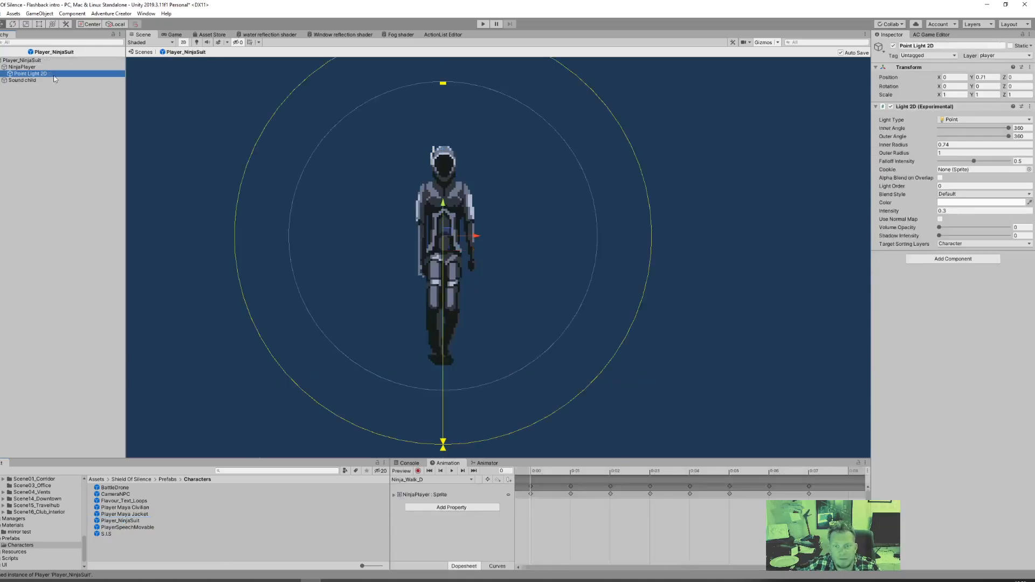
double_click(125, 507)
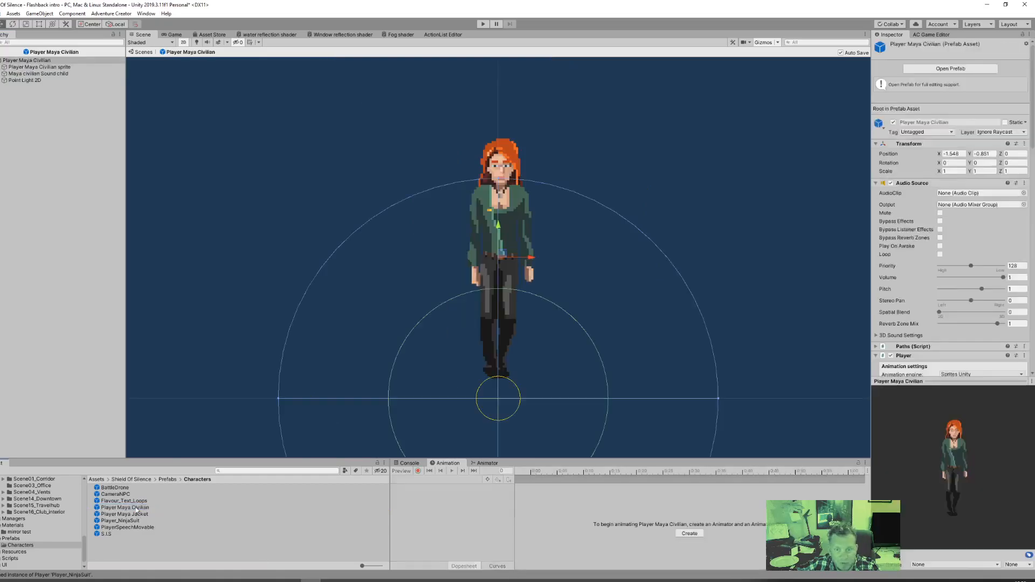
click(29, 80)
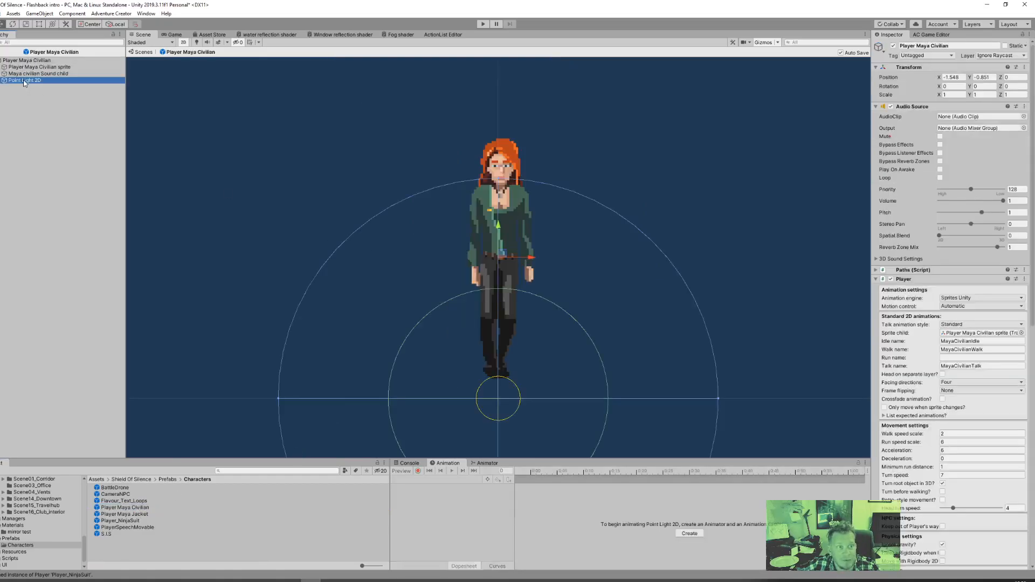
drag(498, 366, 503, 240)
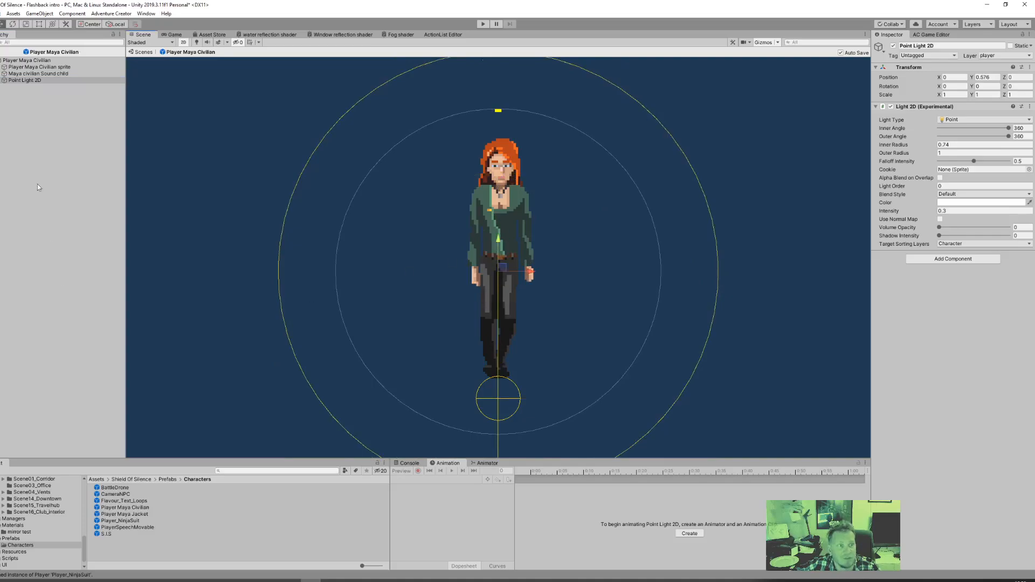
- Make the Point Light 2D a child of the Player Maya Civilian sprite object
drag(21, 84, 48, 68)
click(61, 158)
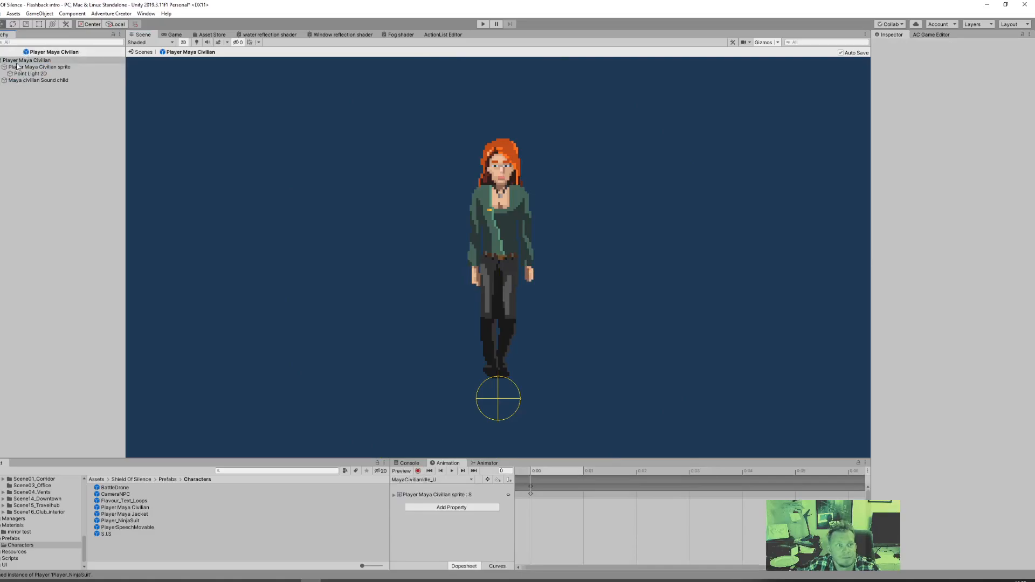
click(30, 73)
click(199, 296)
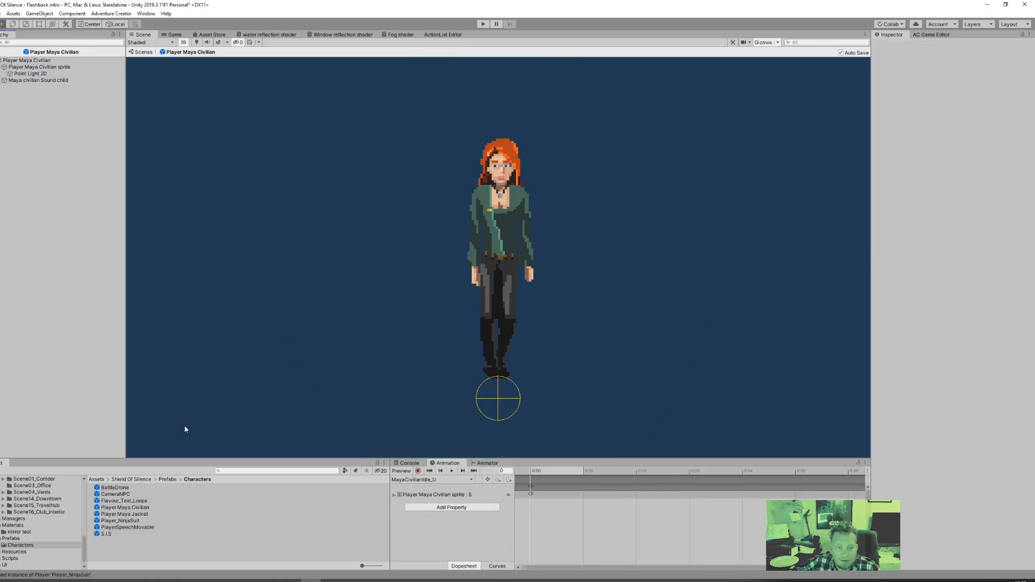
double_click(120, 520)
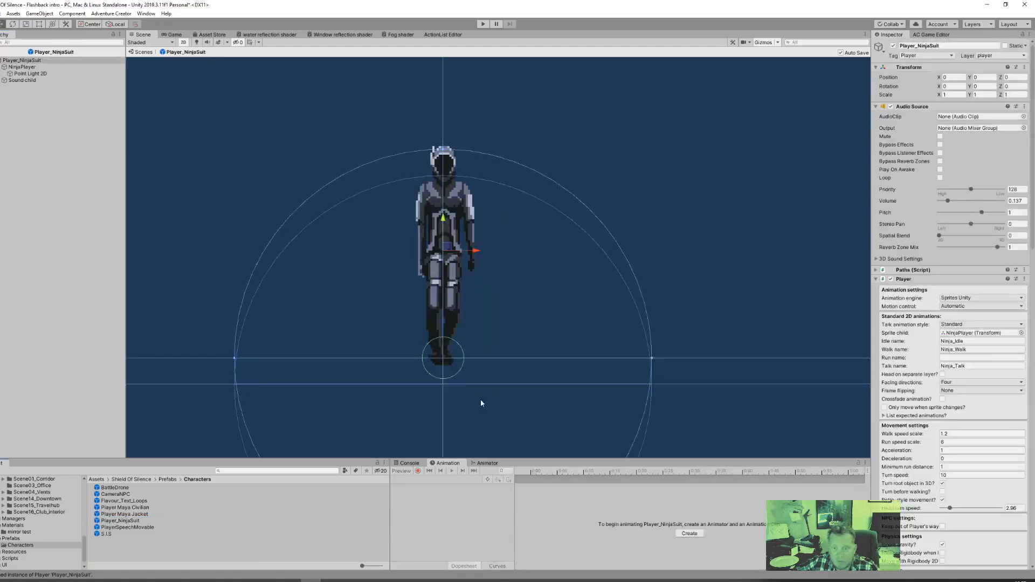
click(15, 62)
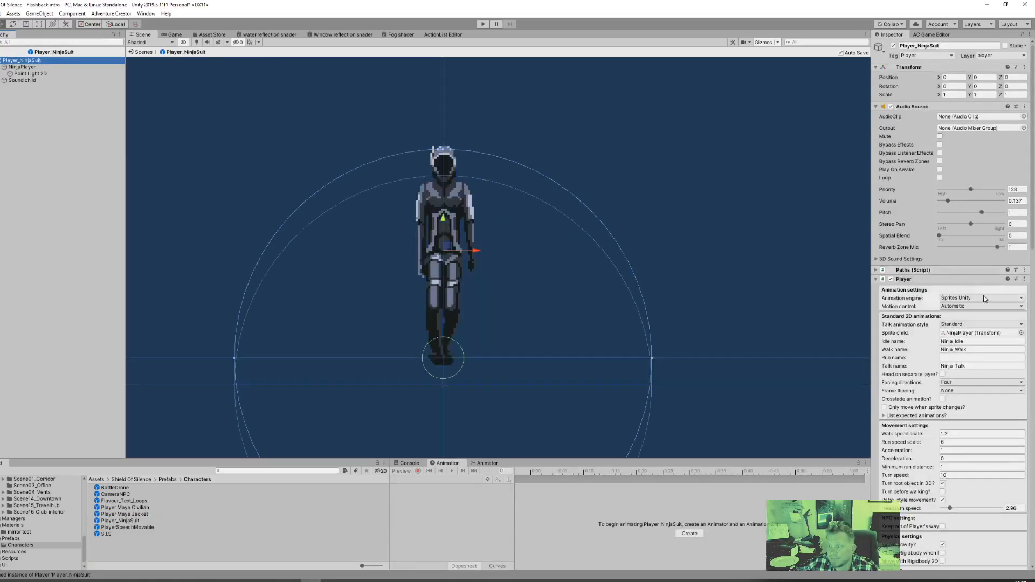
scroll(932, 296, down, 3)
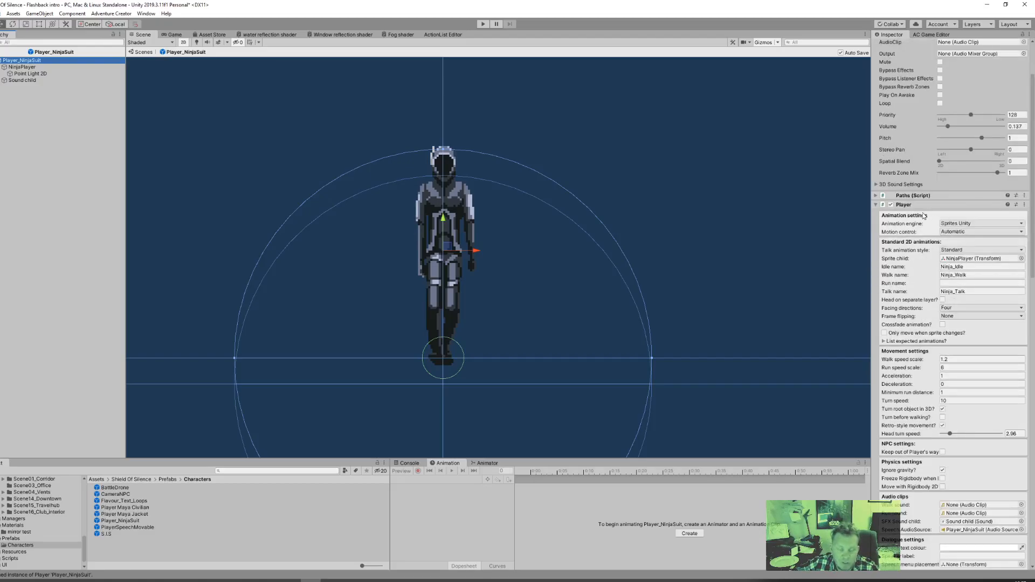
click(1025, 205)
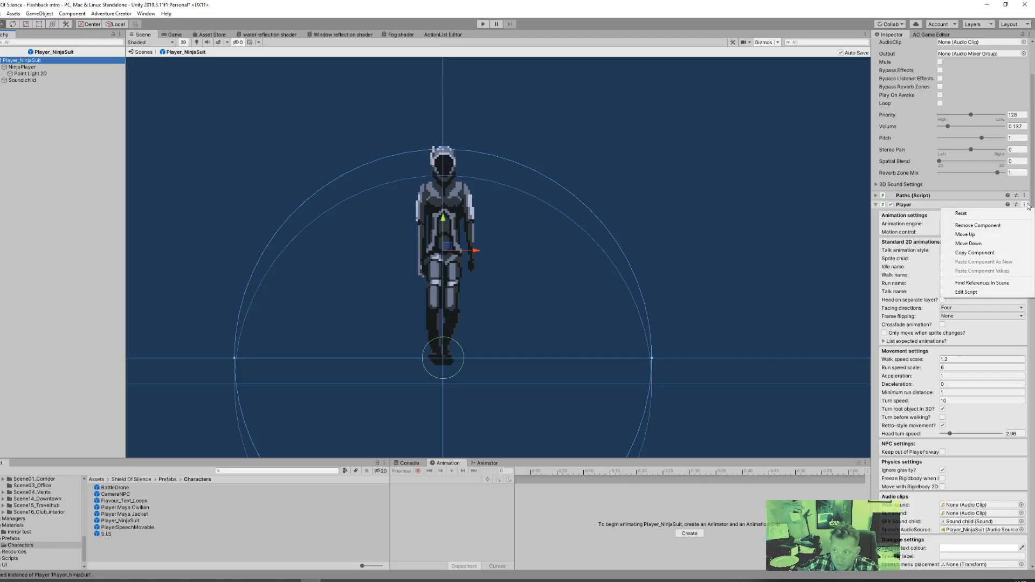
click(975, 253)
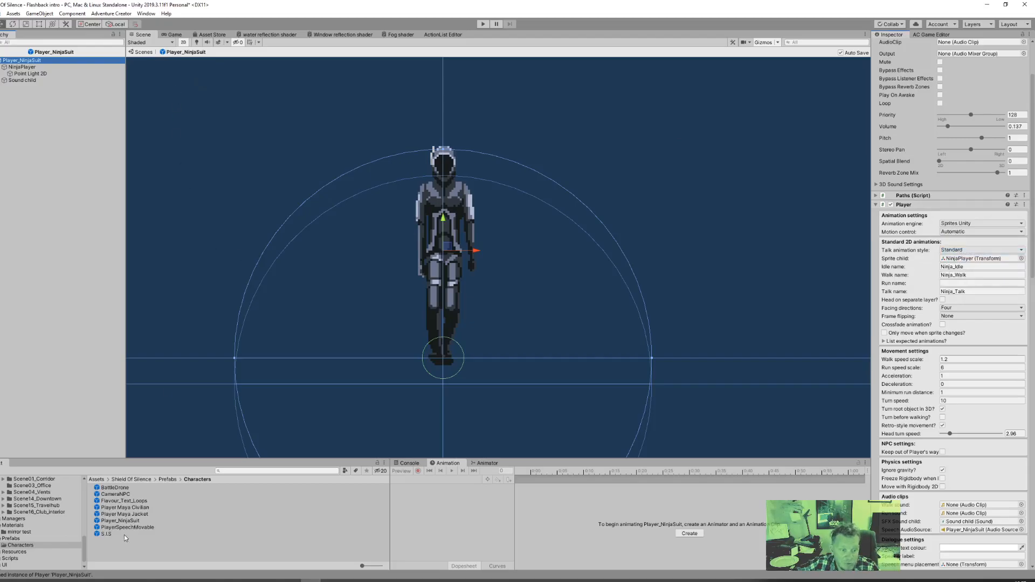
double_click(129, 508)
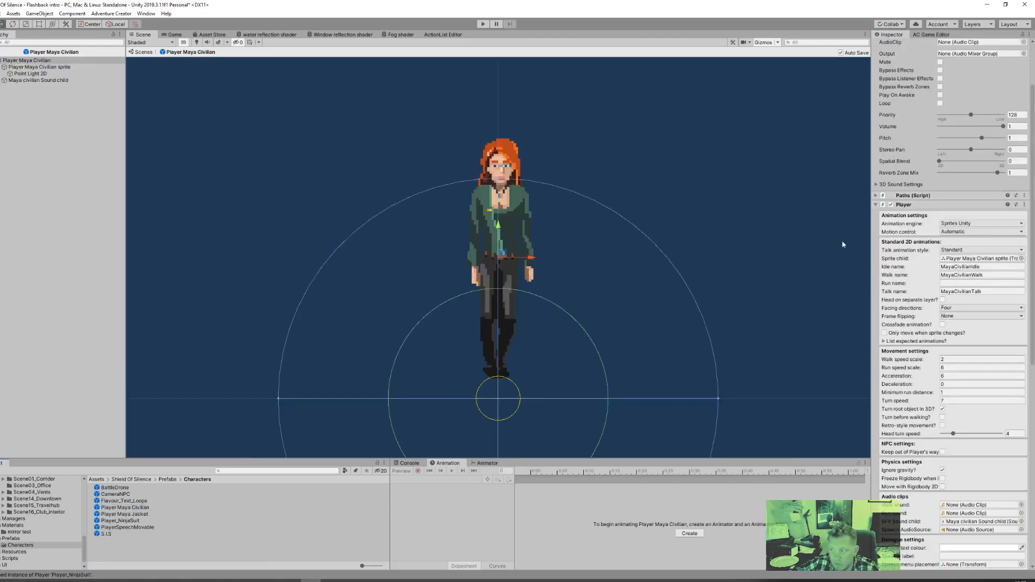
click(1025, 205)
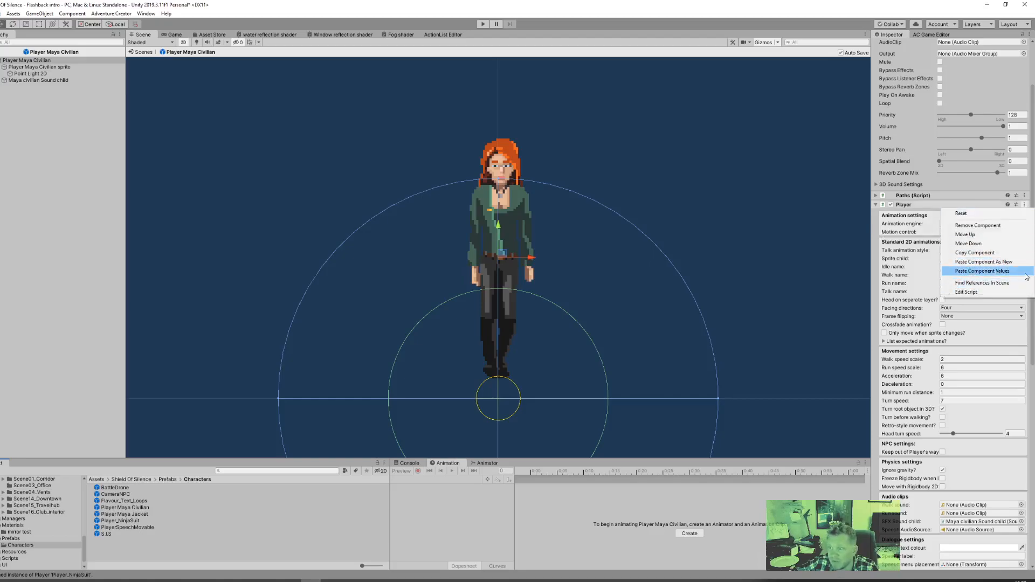
click(647, 8)
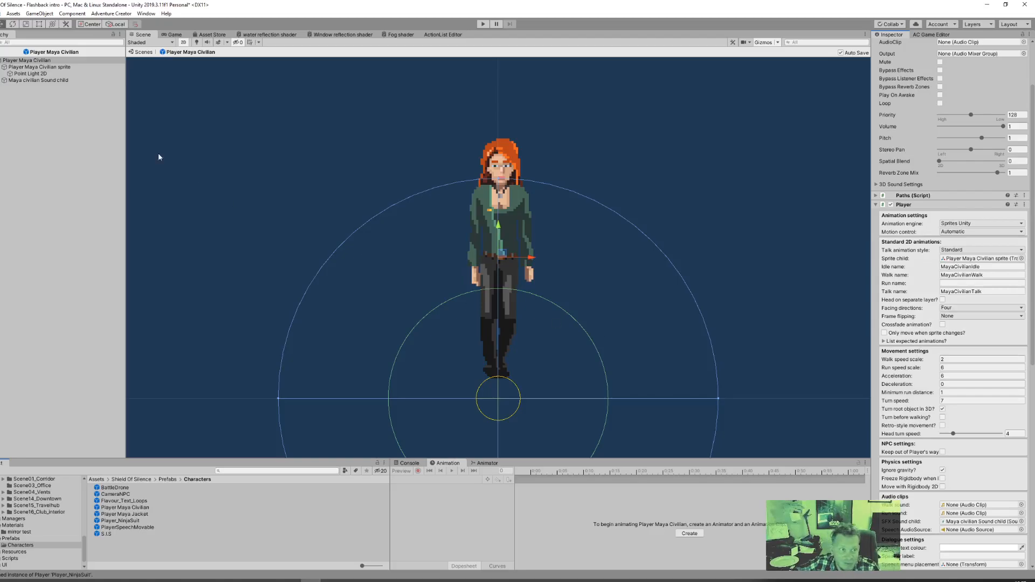
- Open the Player_NinjaSuit prefab and capture its Player component settings with the Snipping Tool as a reference beside the Inspector
double_click(132, 521)
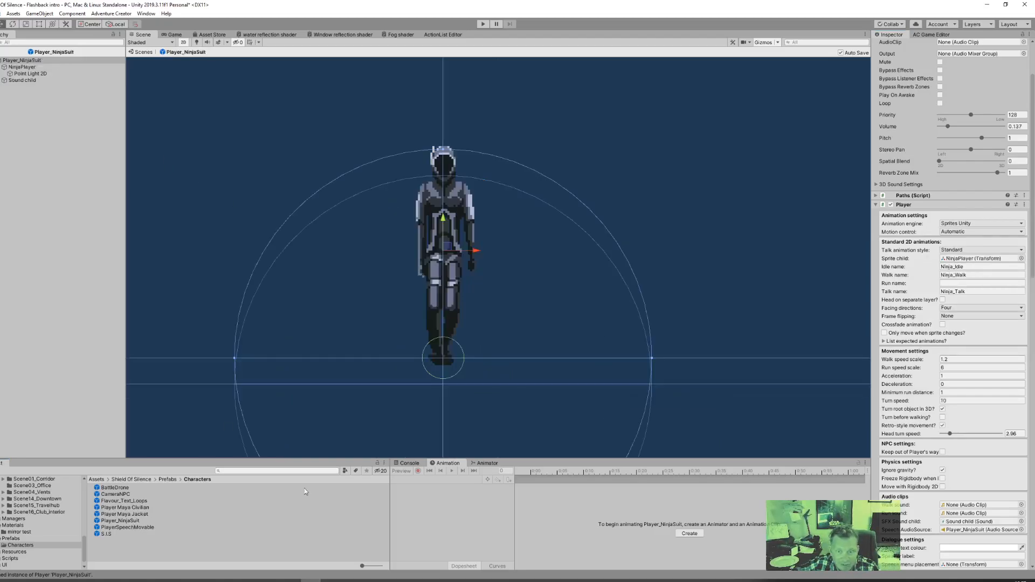
click(249, 580)
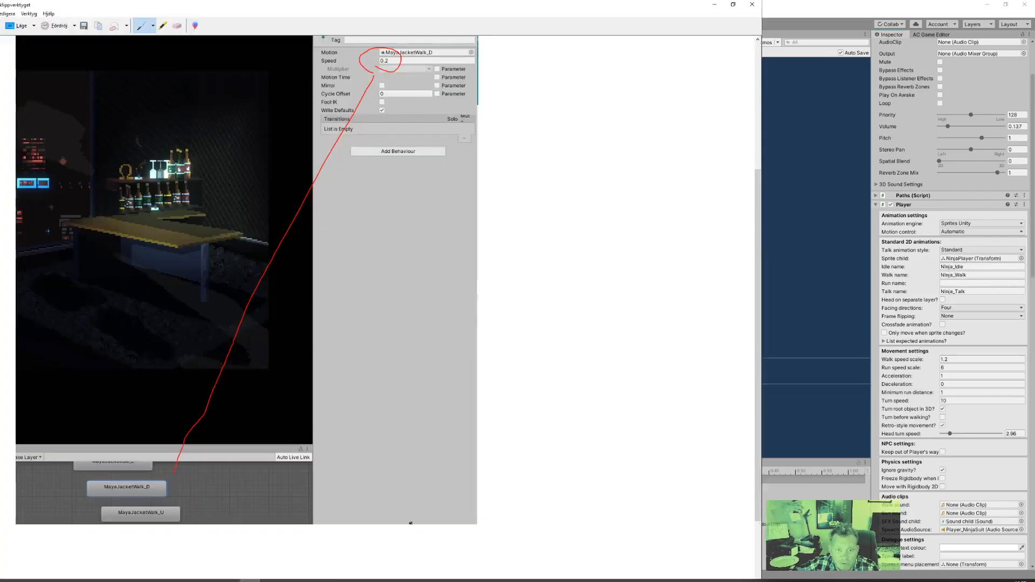
key(ctrl+n)
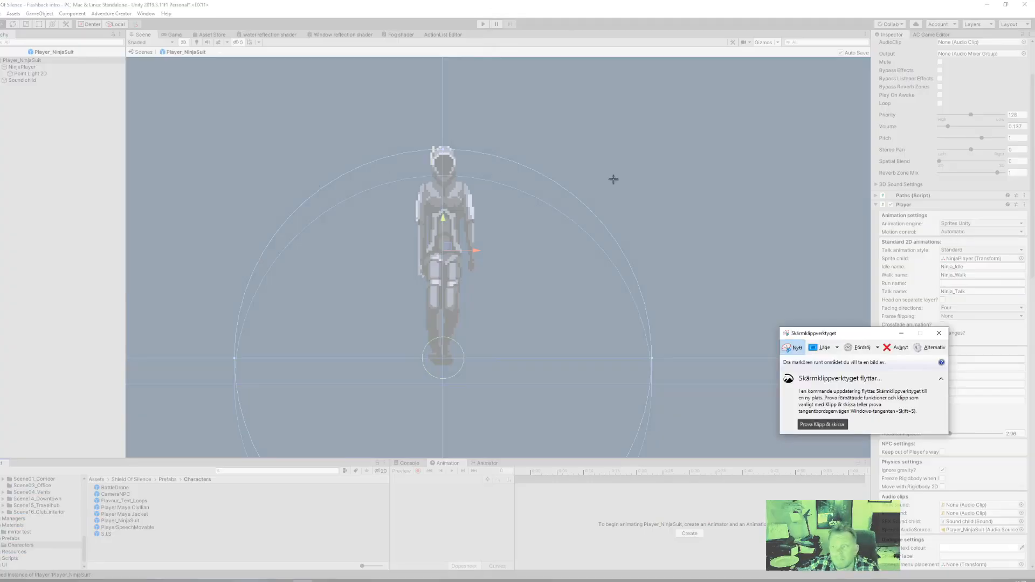
drag(869, 193, 1032, 576)
drag(898, 79, 683, 42)
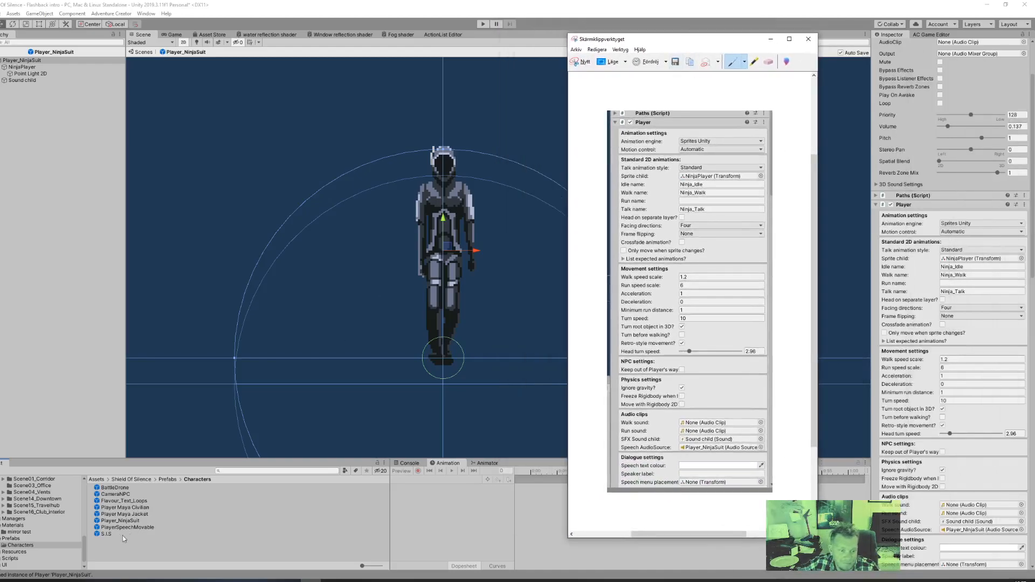
- Reopen the Player Maya Civilian prefab and set its walk speed scale to 1.2, following the captured ninja settings
double_click(125, 508)
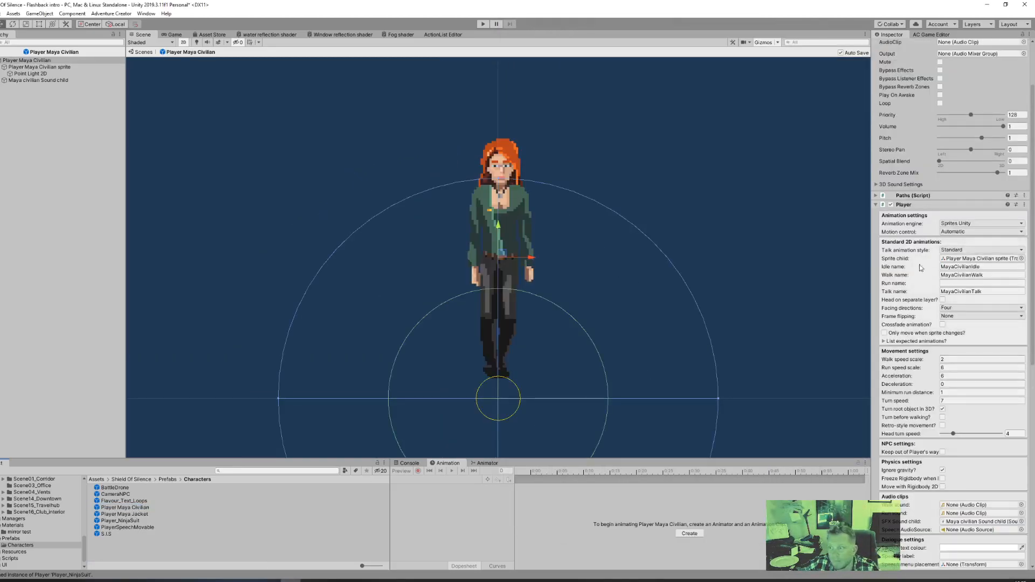
scroll(924, 285, down, 5)
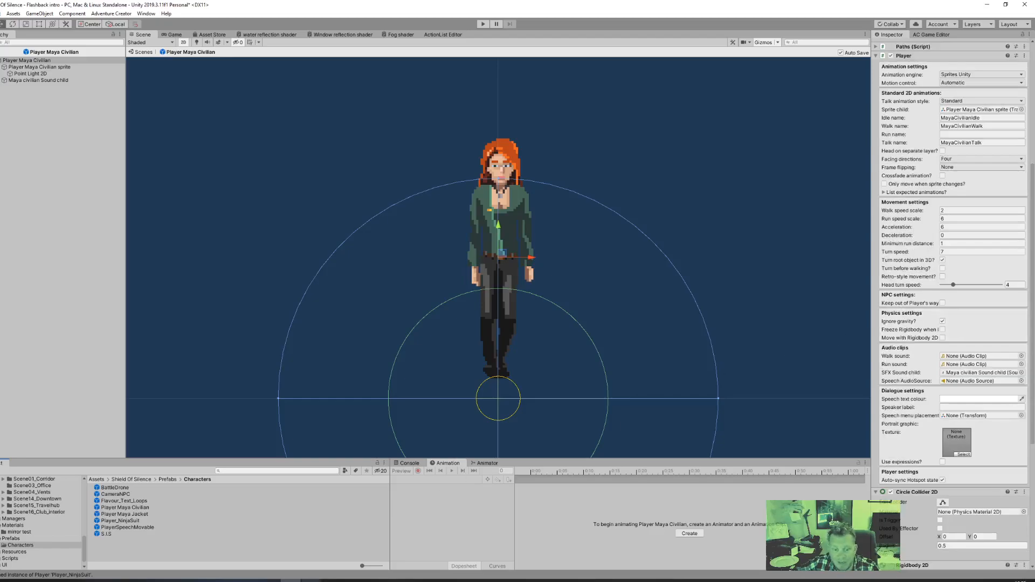
click(405, 579)
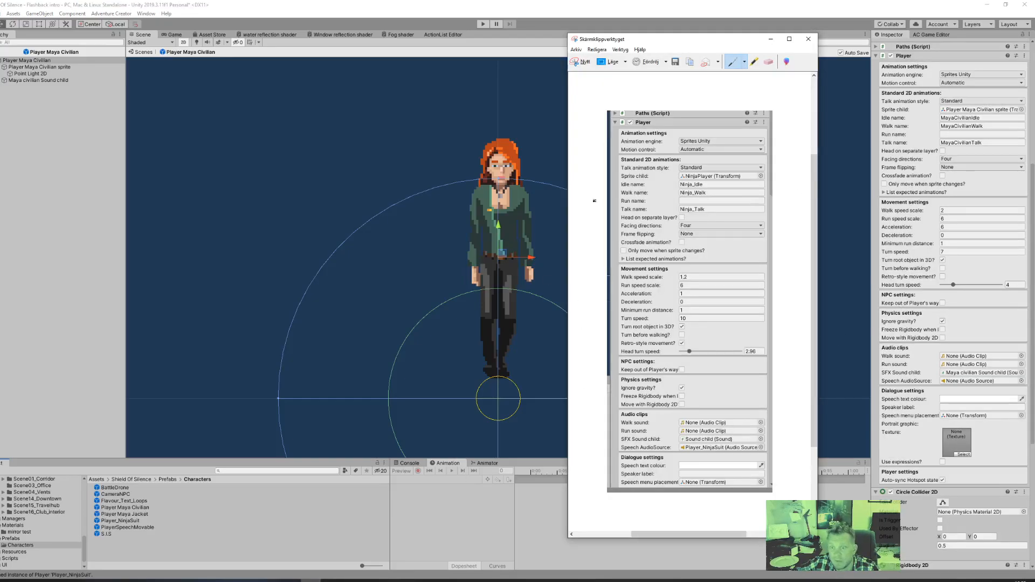
click(952, 211)
text(1.2)
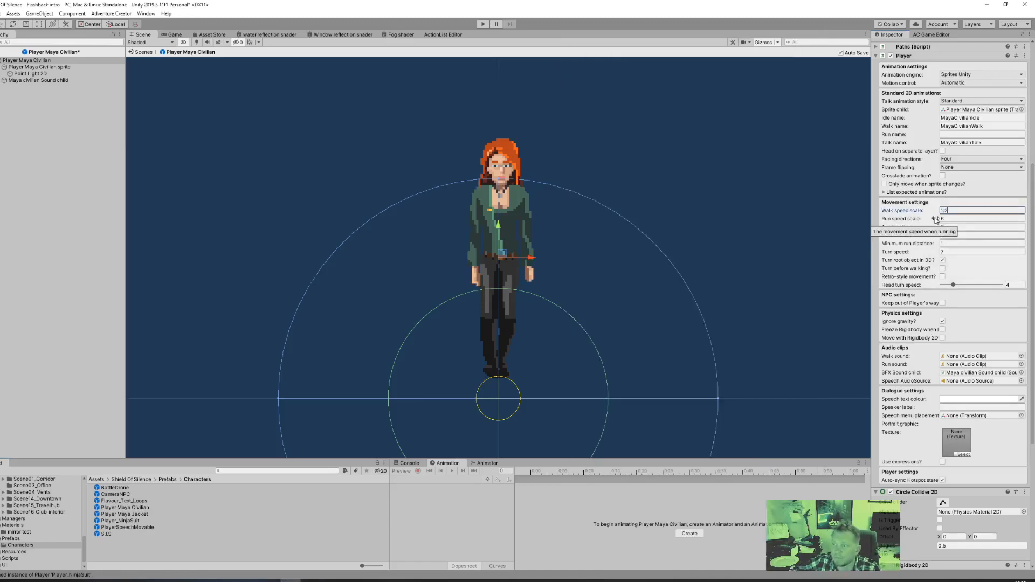
- Set Player Maya Civilian's acceleration to 1 and turn speed to 10, checking against the captured ninja settings
key(alt+Tab)
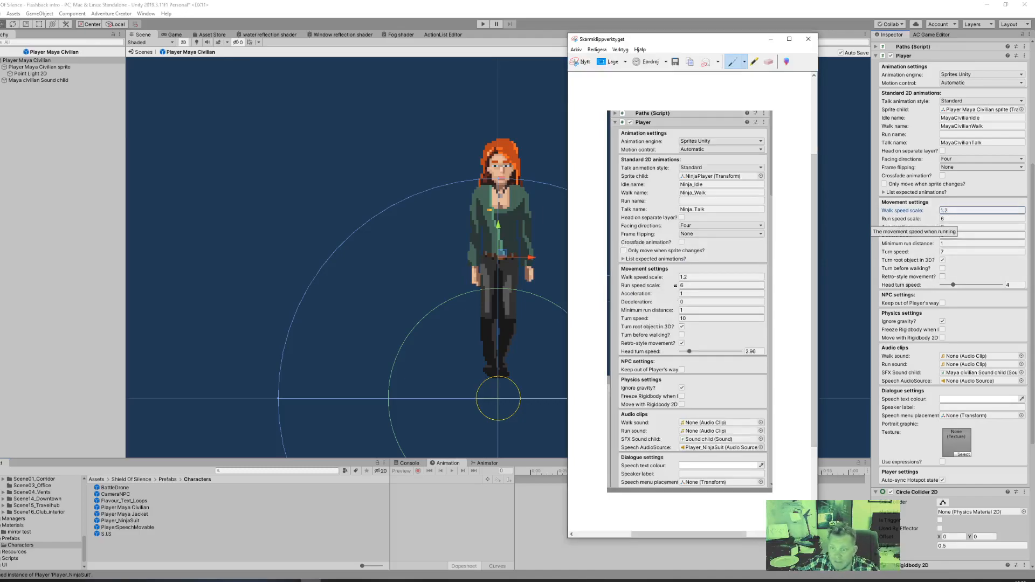
click(974, 227)
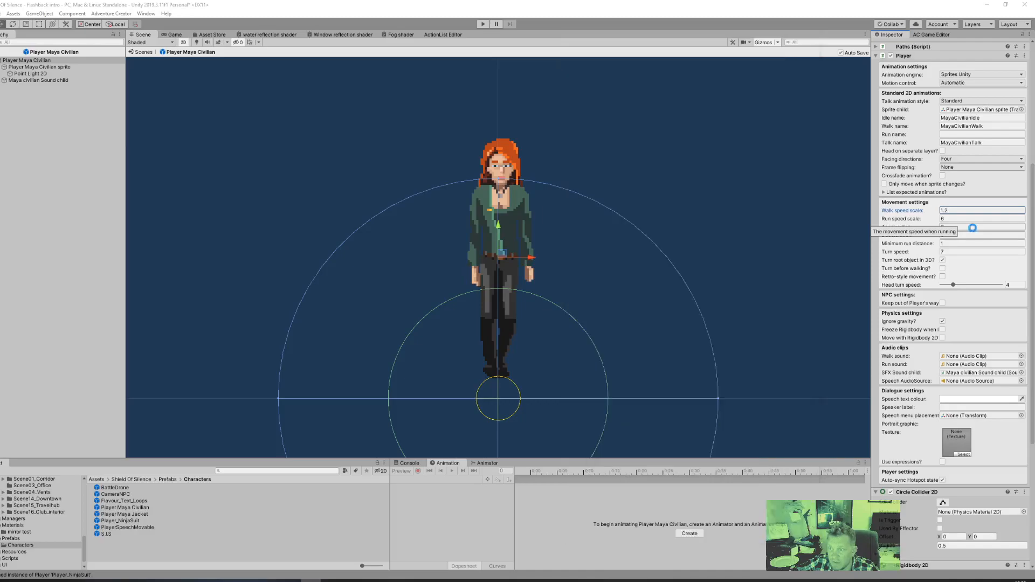
key(alt+Tab)
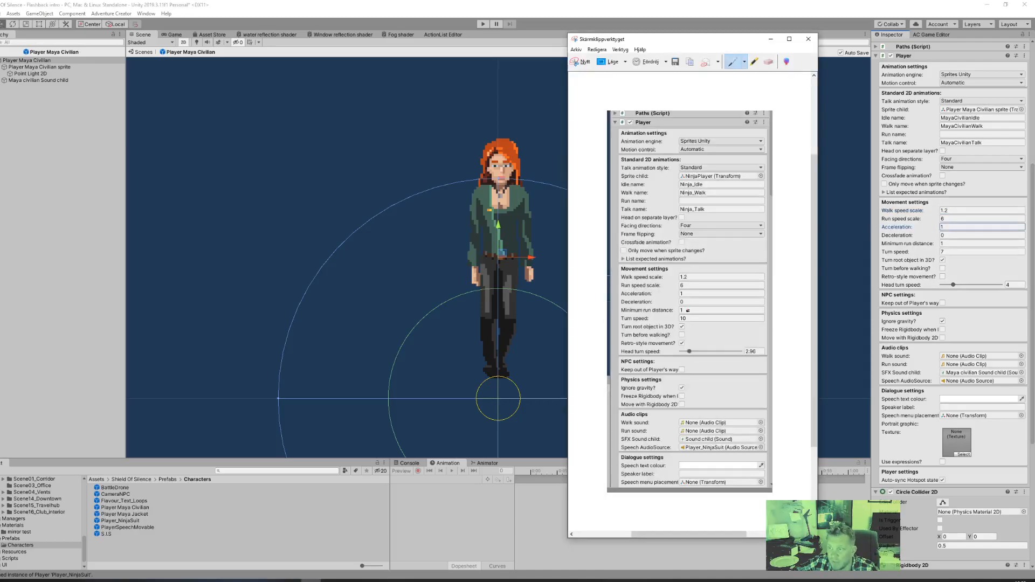
click(952, 252)
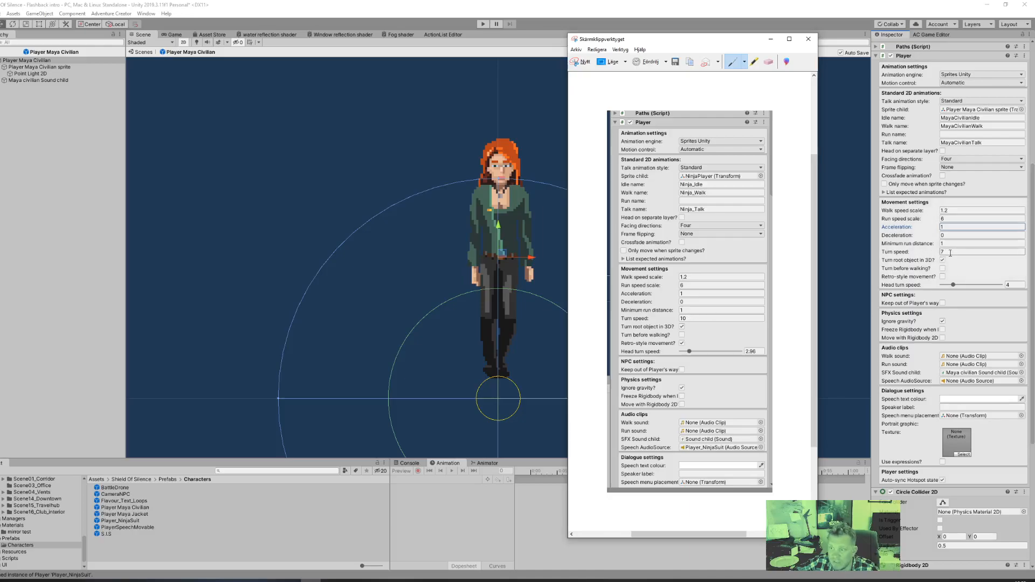
text(10)
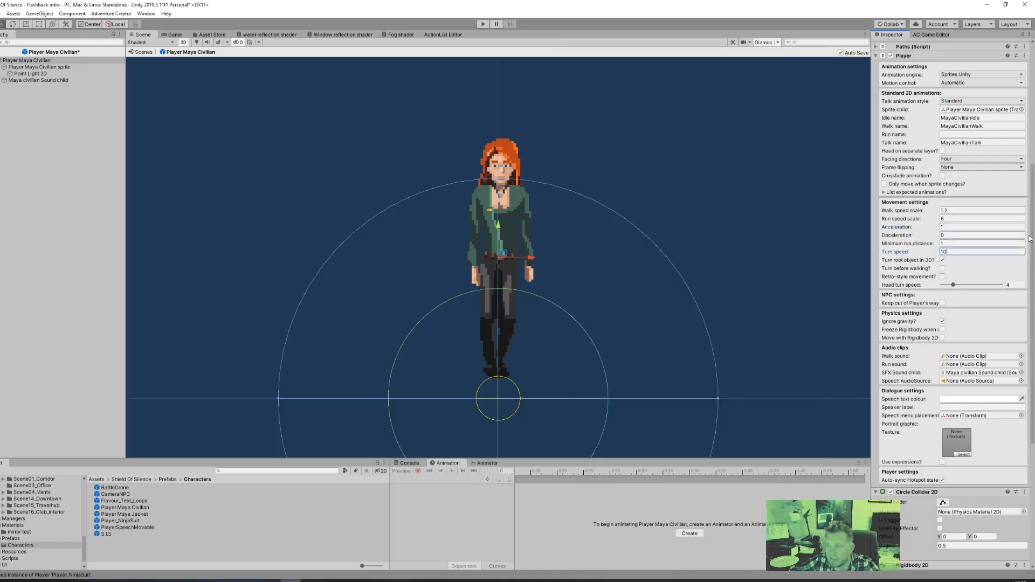
key(alt+Tab)
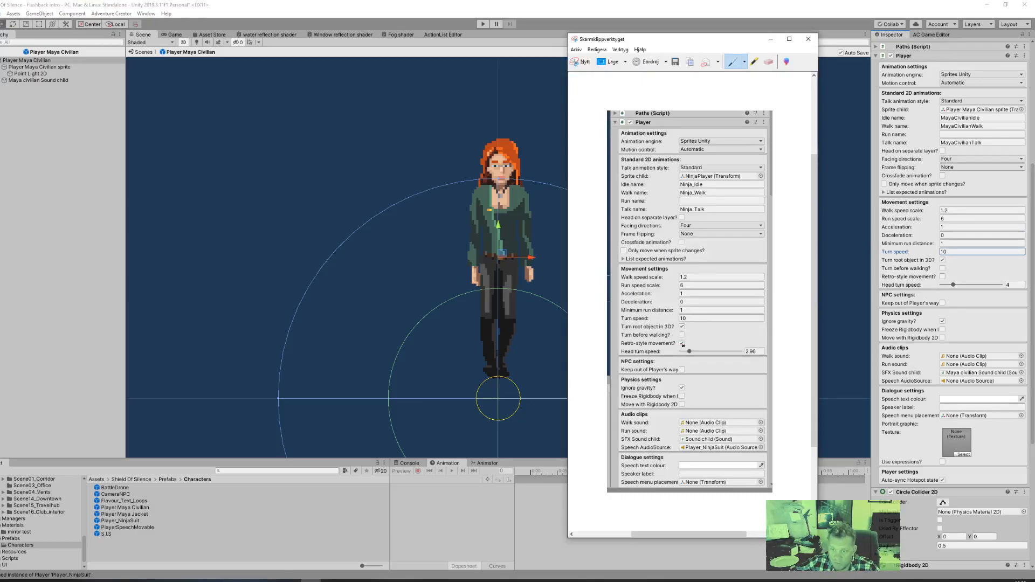
- Enable retro-style movement and set the head turn speed to 2.96 for Player Maya Civilian, checking against the captured ninja settings
click(935, 338)
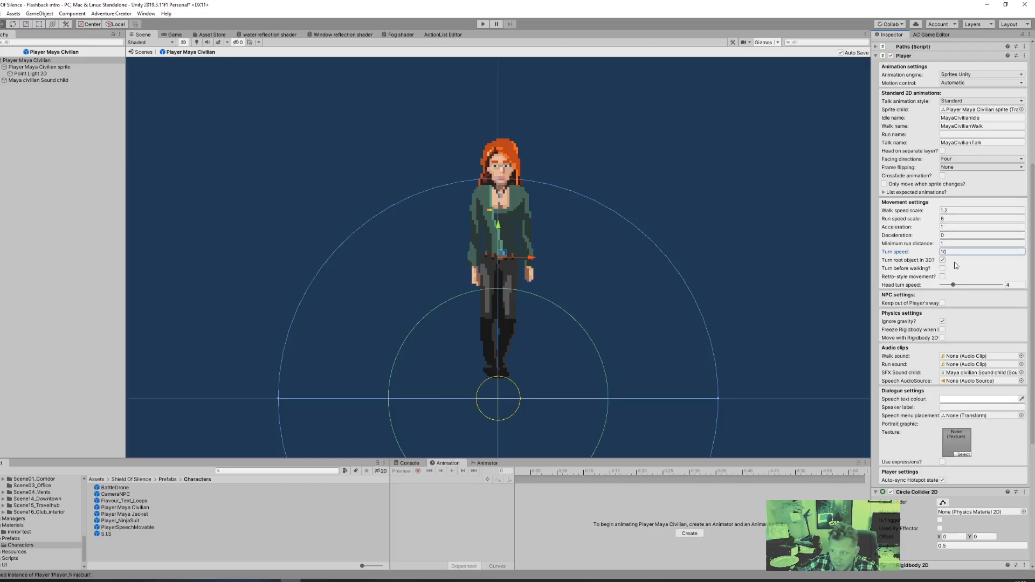
click(941, 277)
key(alt+Tab)
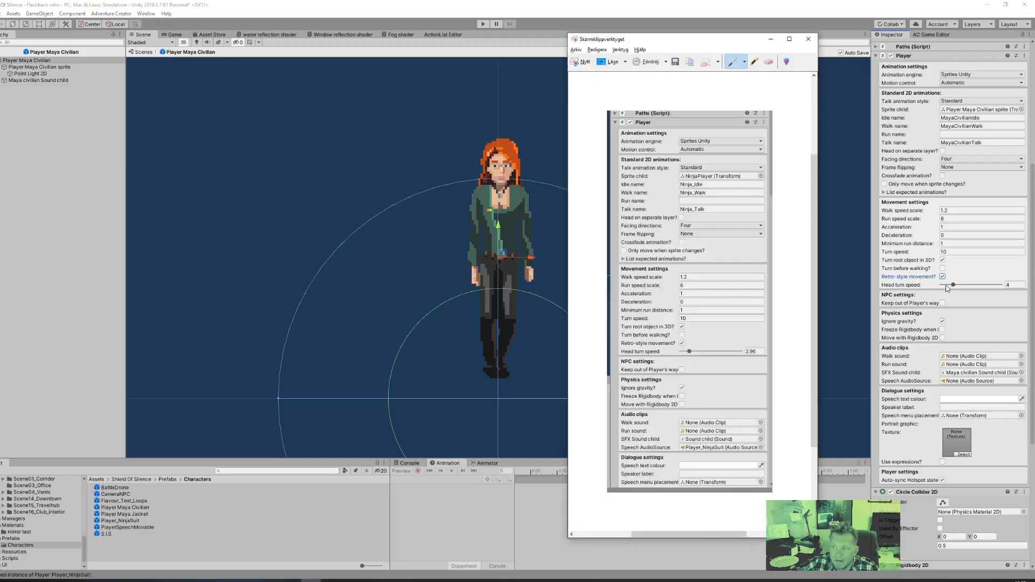
key(alt+Tab)
click(1013, 284)
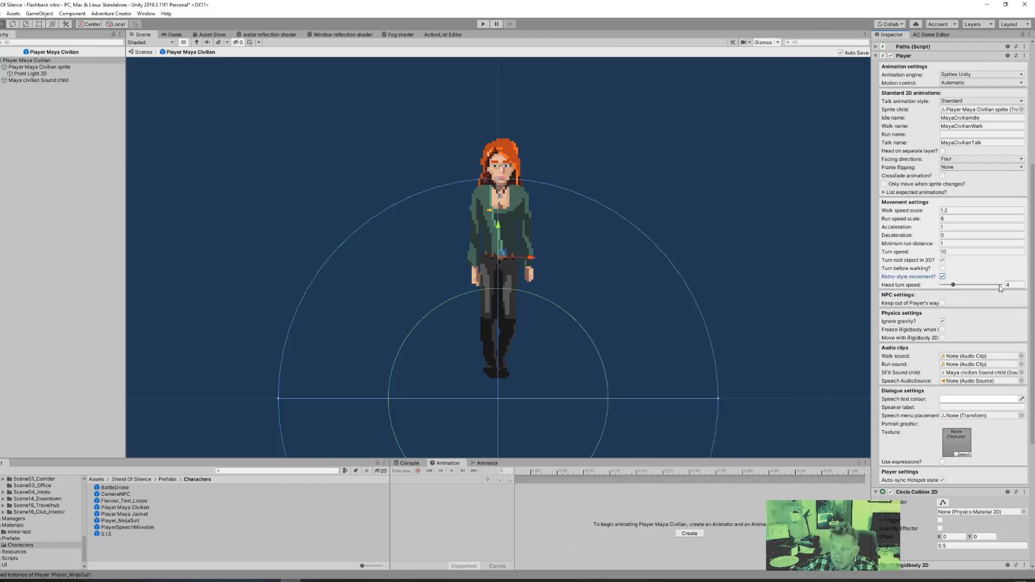
text(2.96)
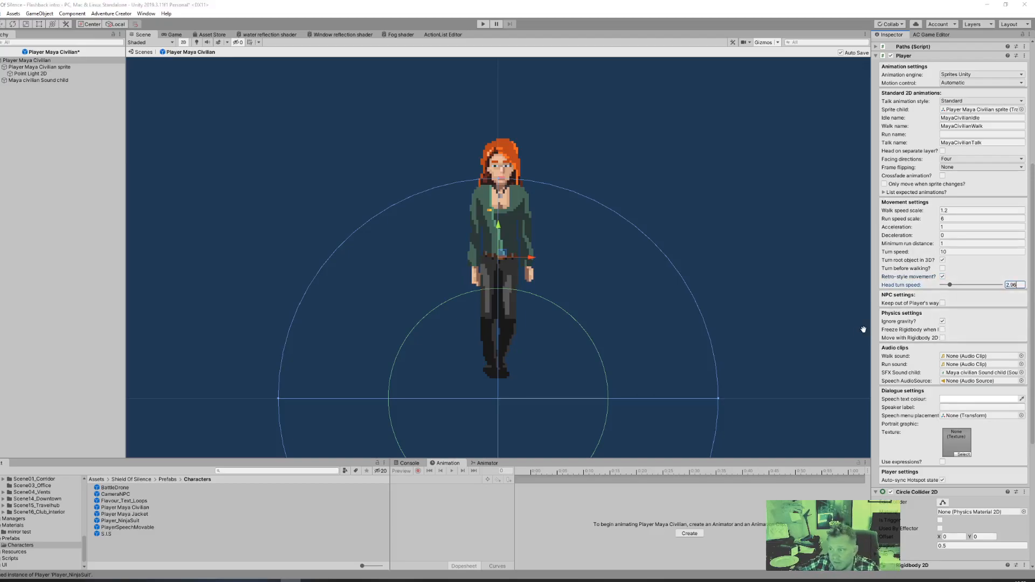
key(alt+Tab)
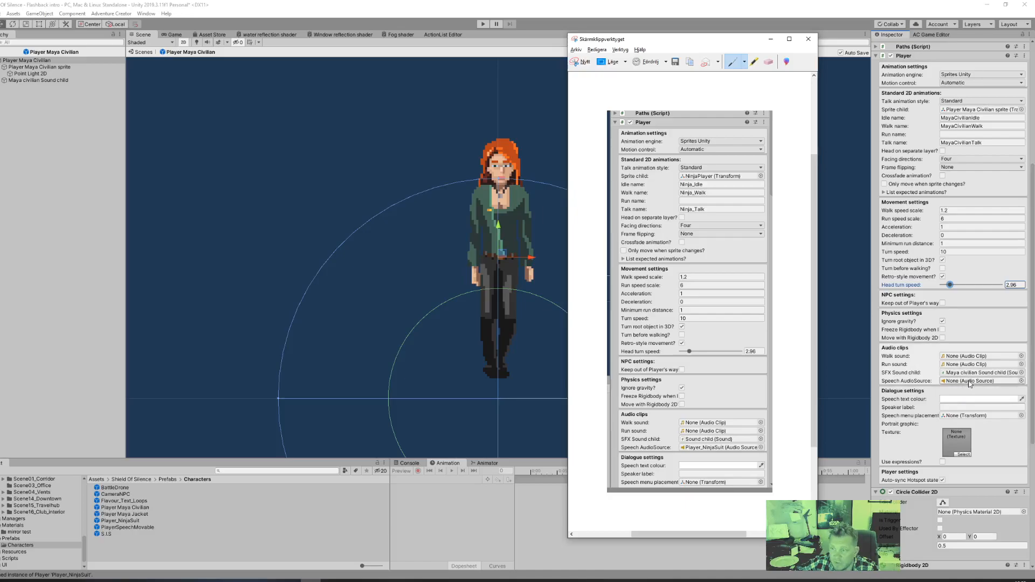
click(1020, 382)
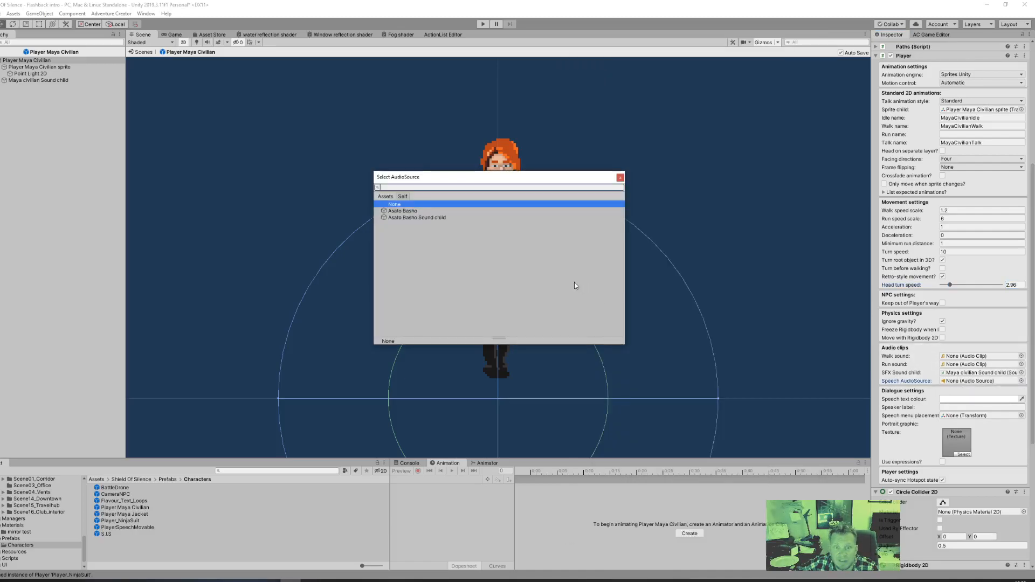
click(620, 177)
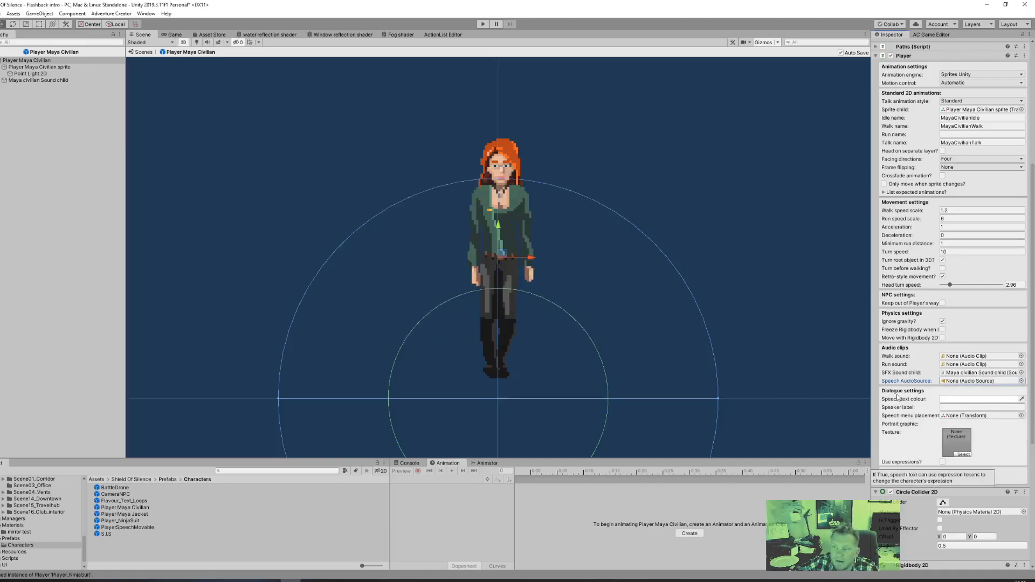
scroll(911, 445, down, 3)
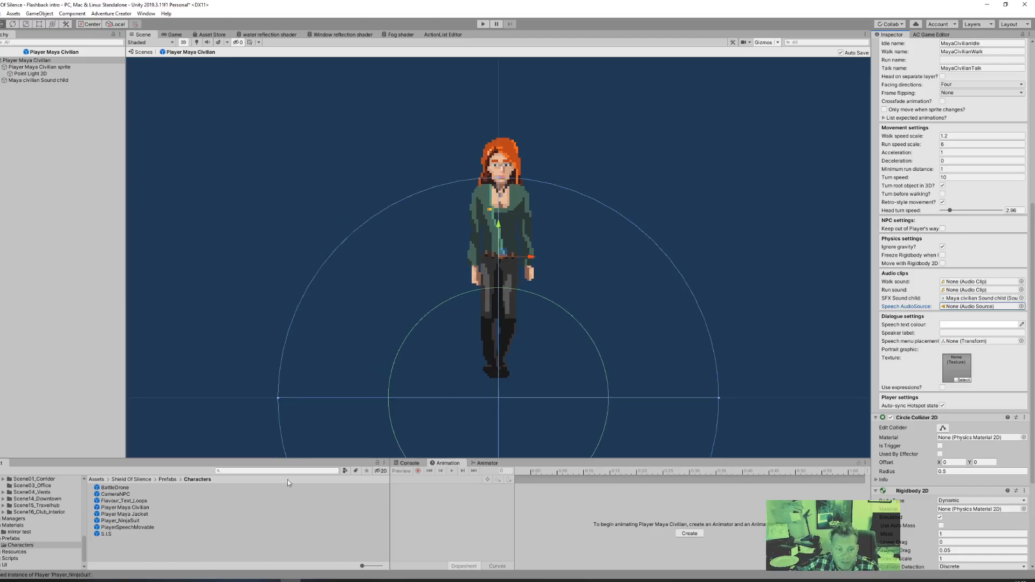
- Check the state settings of MayaCivilianWalk_D and MayaCivilianWalk_L in the Animator
click(124, 521)
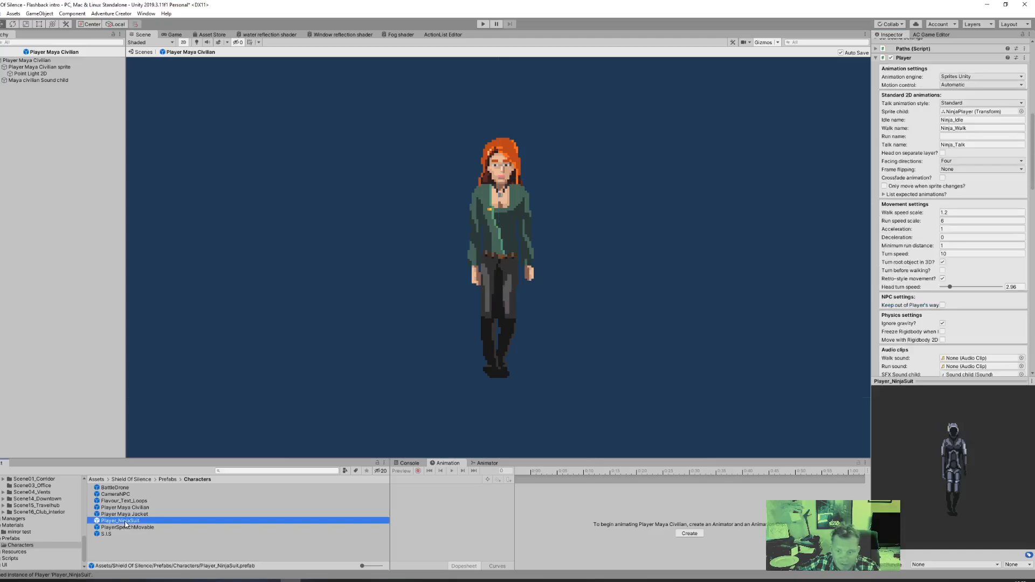
click(484, 463)
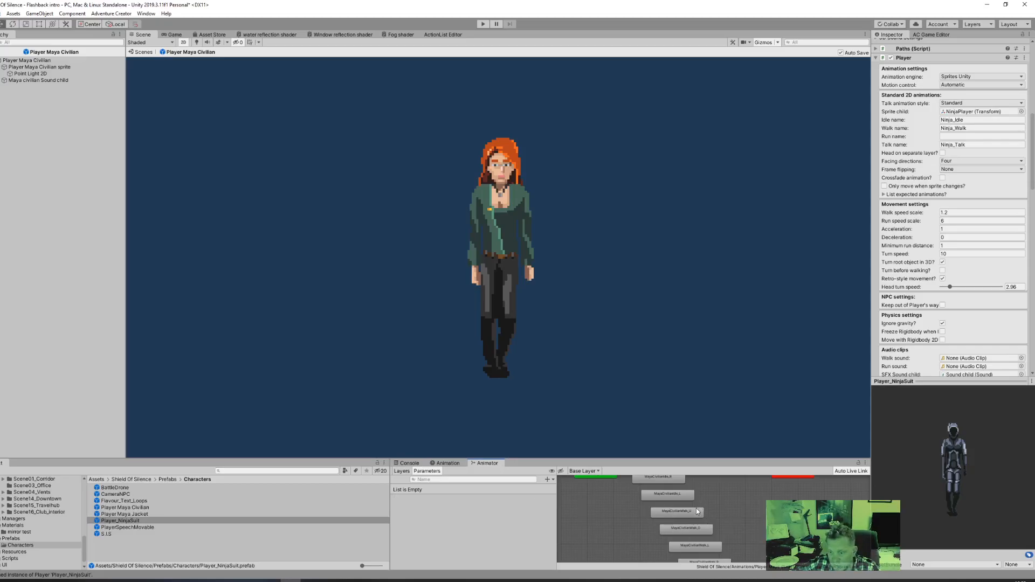
click(683, 530)
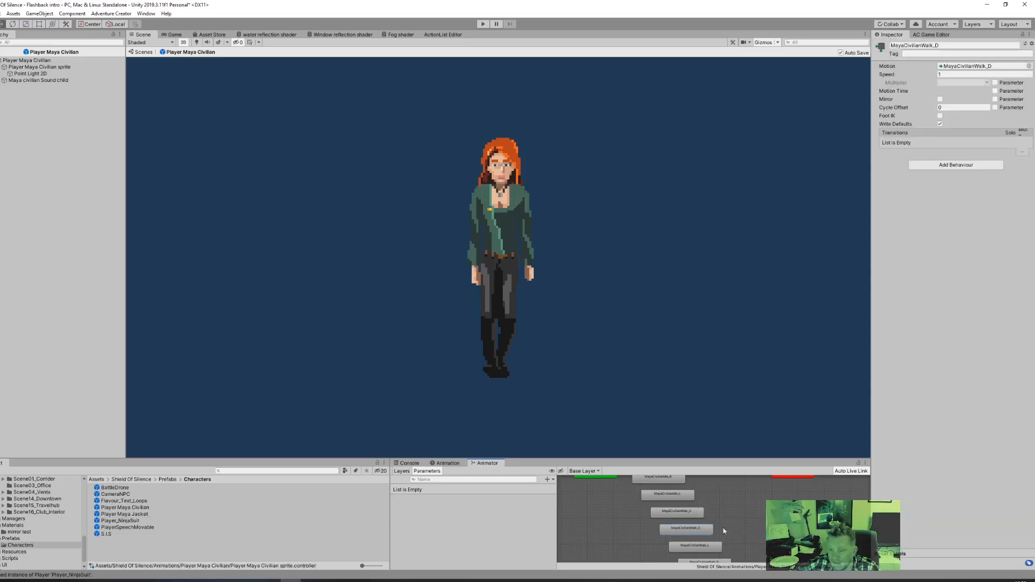
click(707, 549)
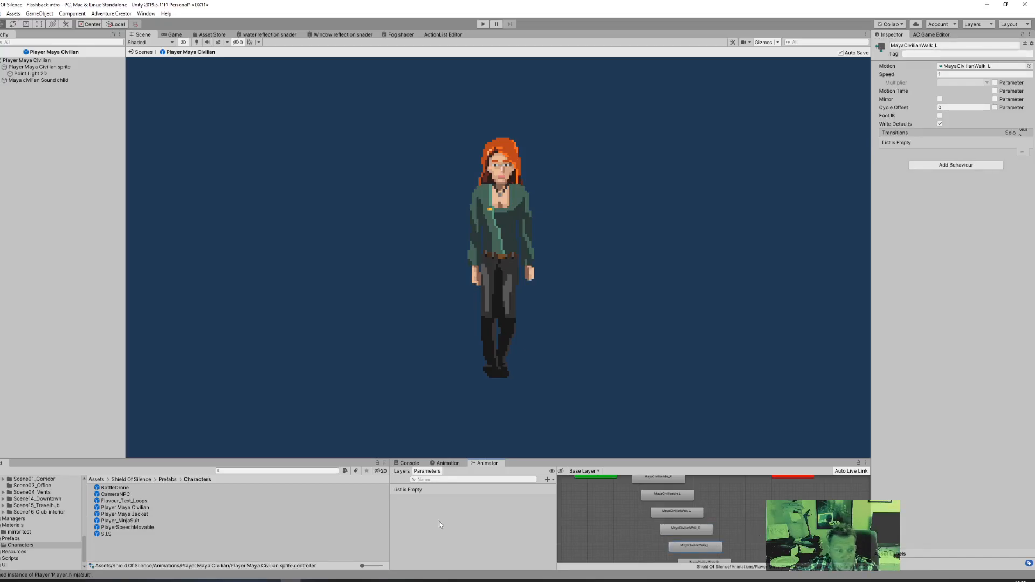
- Open the Player_NinjaSuit prefab, show NinjaPlayer's state graph, and dock the Animator beside the Scene and Game views
double_click(120, 521)
click(695, 525)
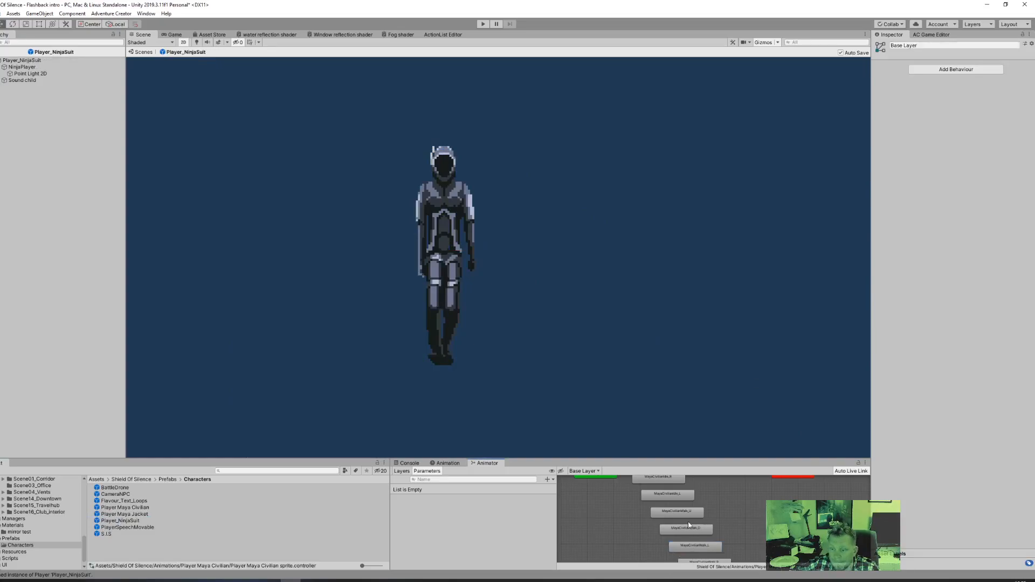
click(690, 530)
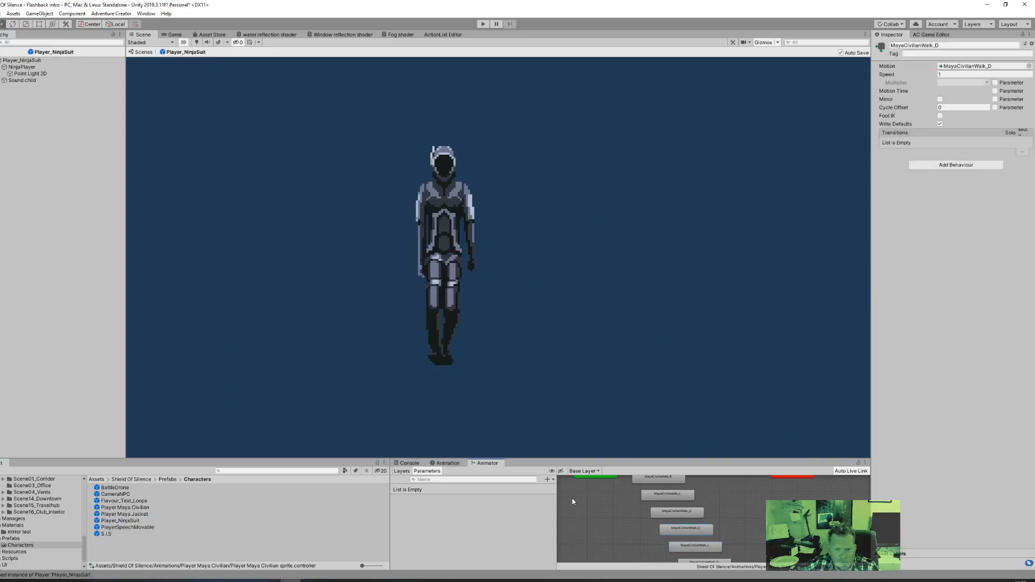
click(448, 463)
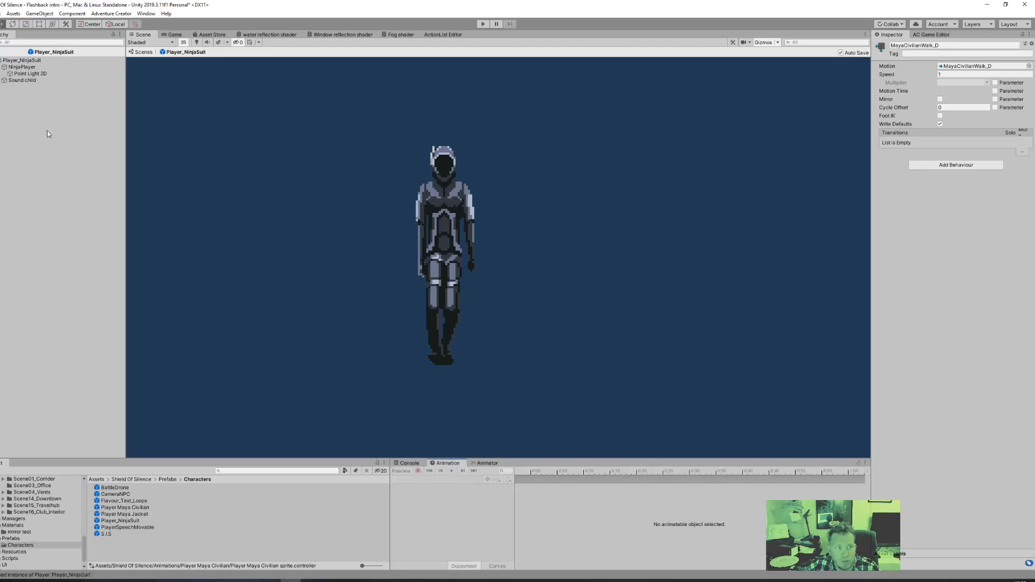
click(21, 67)
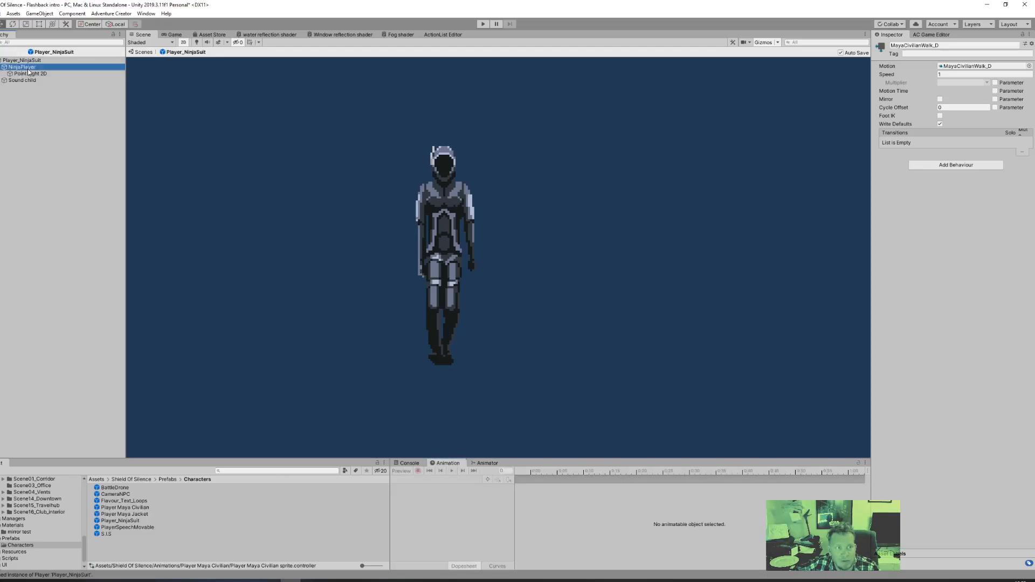
click(487, 463)
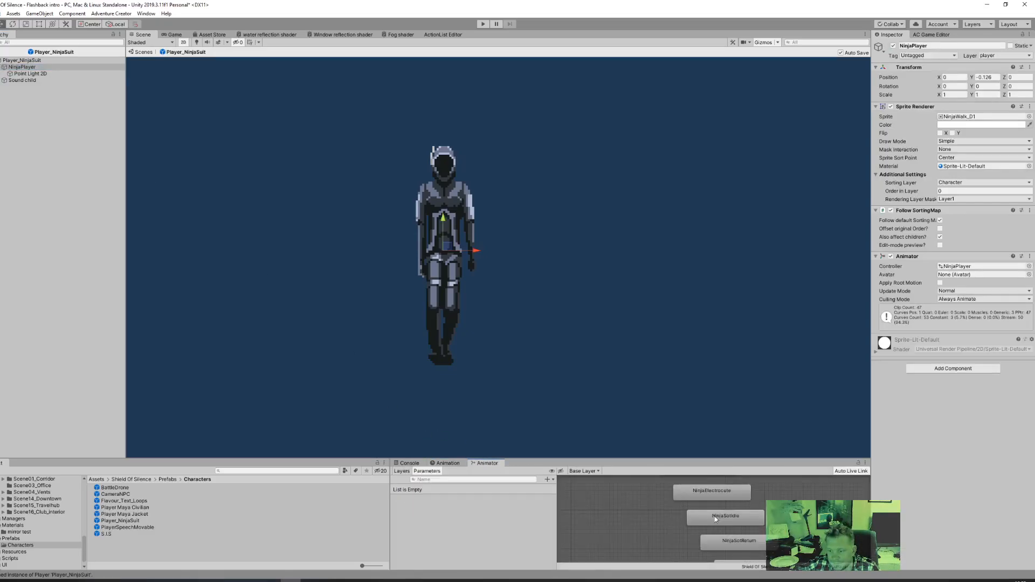
scroll(713, 512, up, 4)
middle_drag(706, 503, 776, 581)
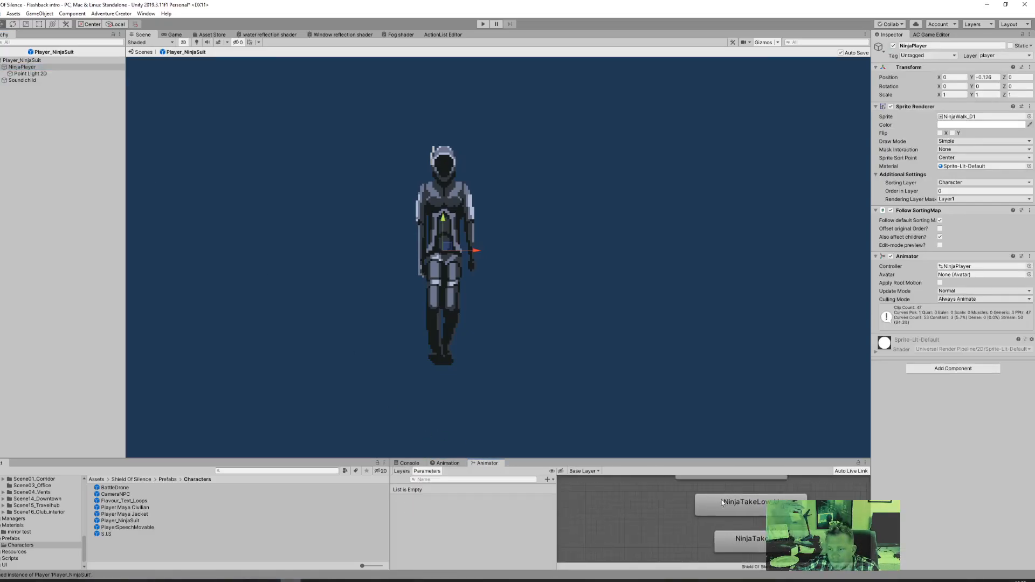
middle_drag(724, 500, 727, 549)
drag(493, 467, 514, 36)
scroll(539, 188, down, 8)
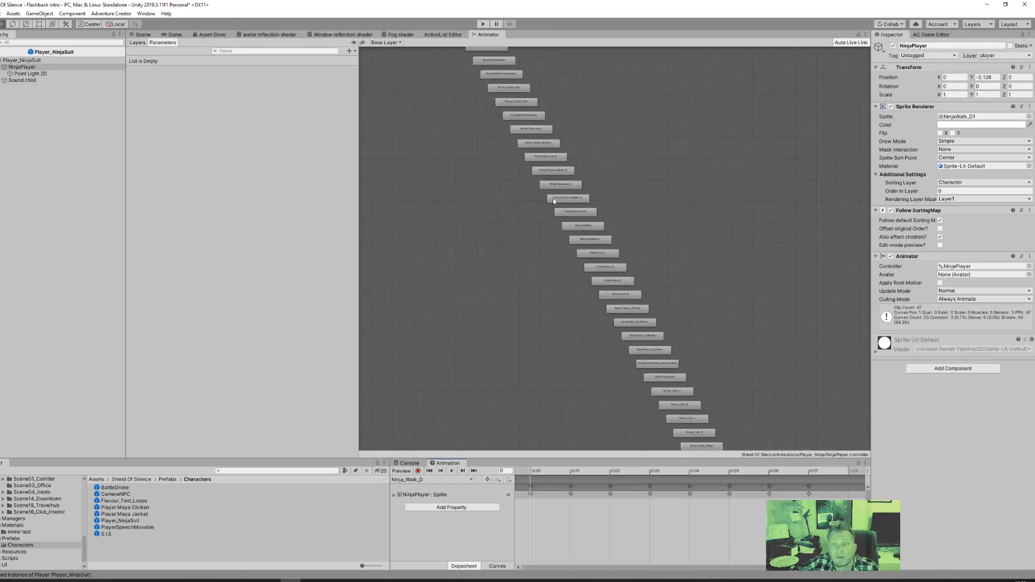
- Examine the speed settings of the Ninja_Walk_D and Ninja_Idle_D states in NinjaPlayer's state graph
scroll(570, 220, up, 10)
middle_drag(541, 127, 769, 365)
middle_drag(666, 131, 777, 313)
click(600, 203)
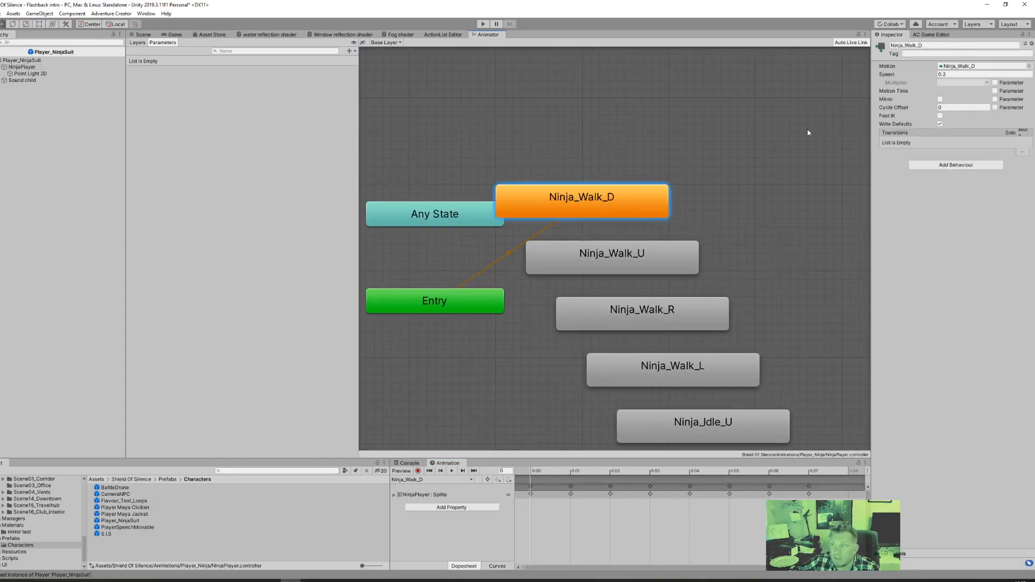
click(886, 74)
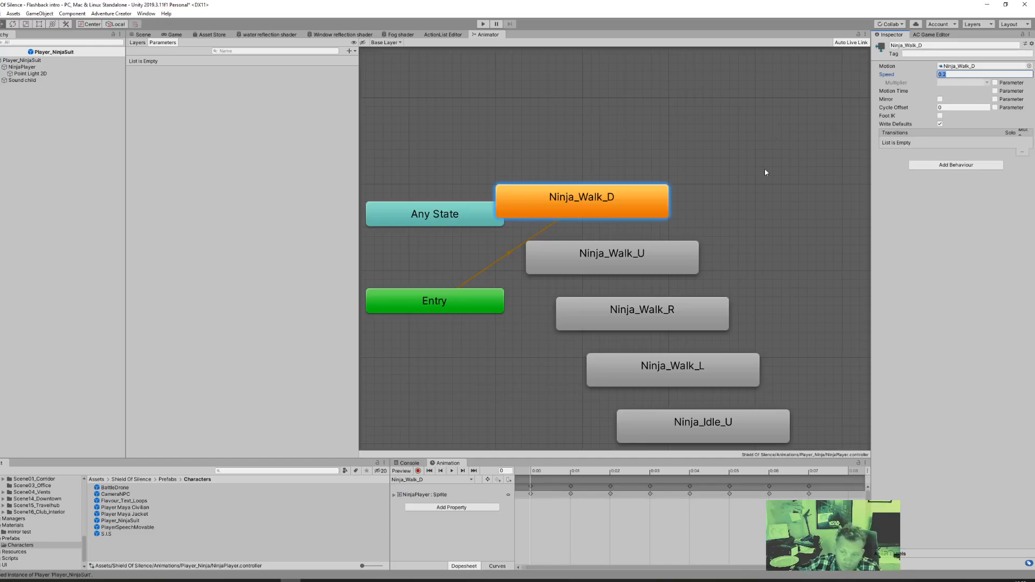
scroll(764, 168, down, 2)
middle_drag(820, 327, 712, 168)
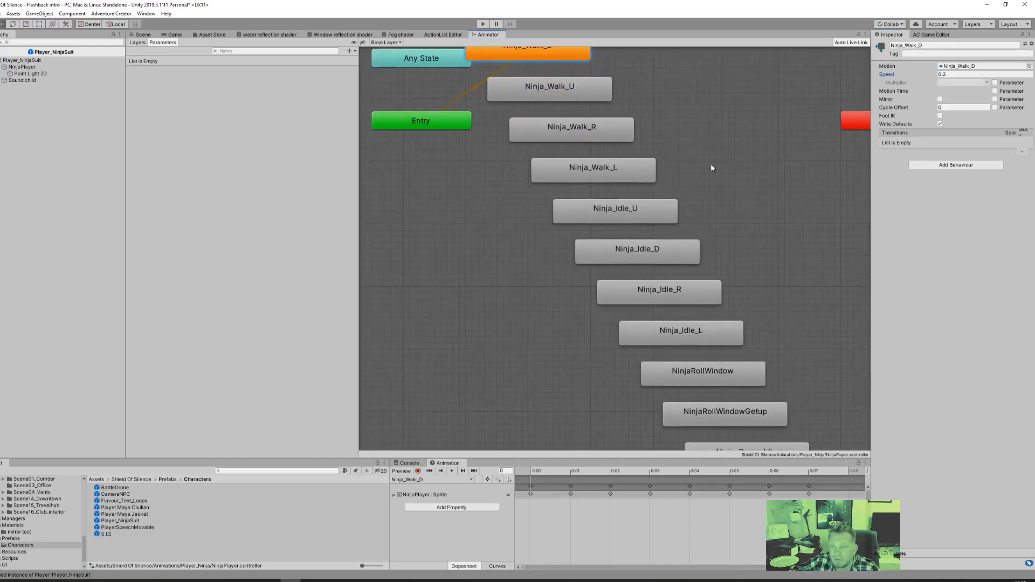
click(648, 249)
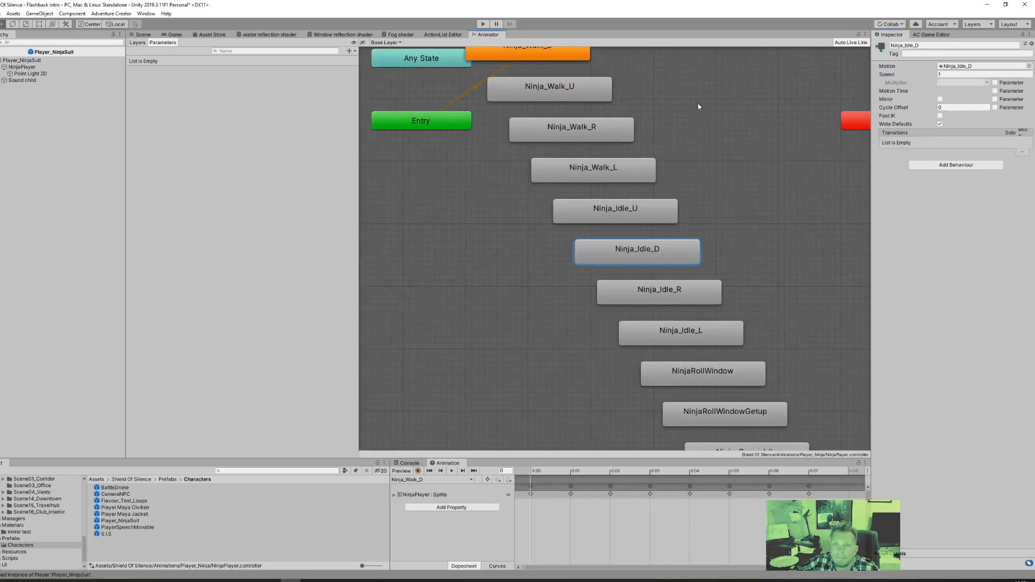
middle_drag(698, 106, 785, 210)
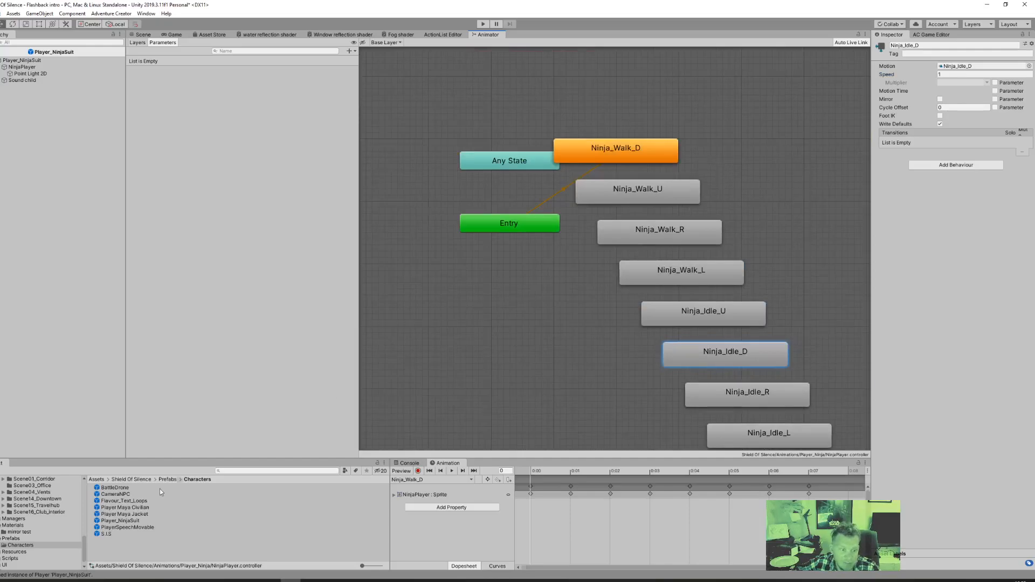
- Reopen the Player Maya Civilian prefab and set the MayaCivilianWalk_U state's speed to 0.2 in the sprite's Animator
click(126, 507)
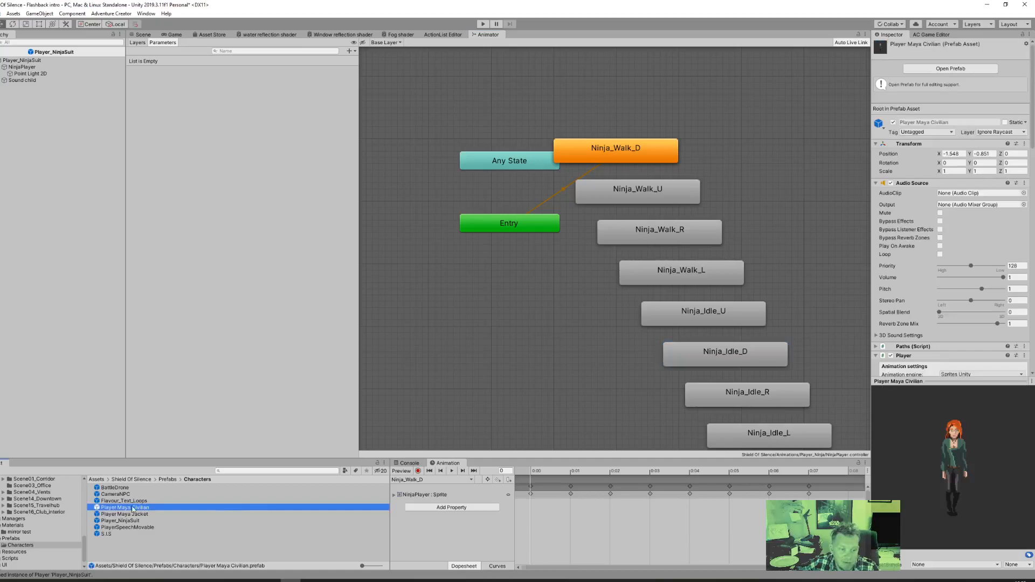
double_click(137, 510)
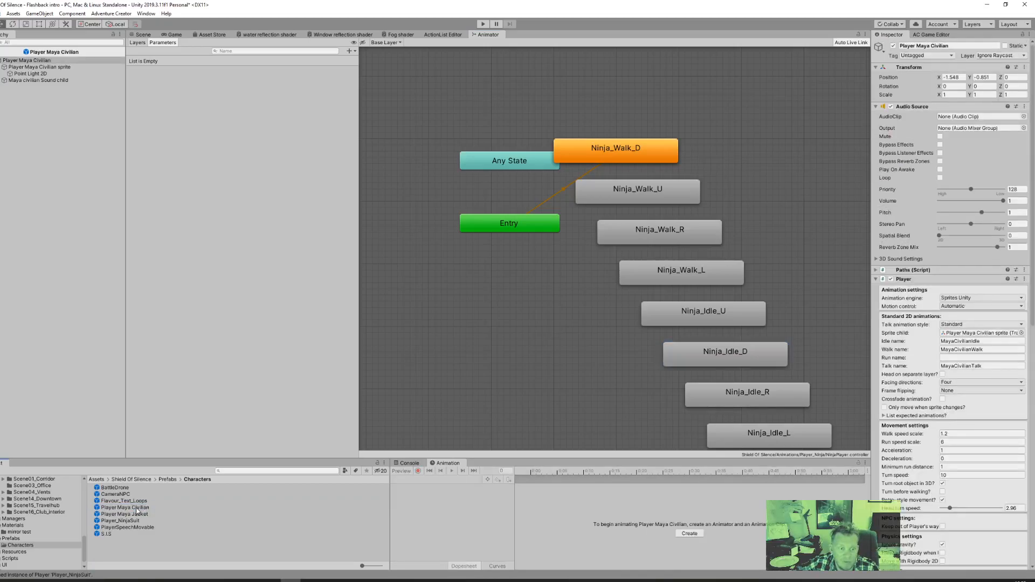
click(39, 68)
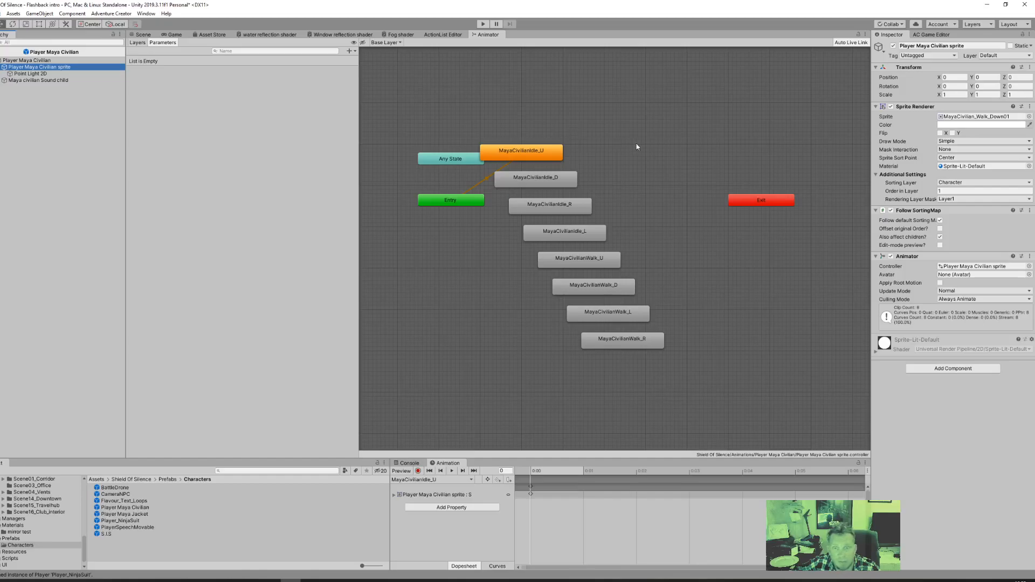
click(596, 263)
text(0)
key(Return)
key(ctrl+c)
- Apply the same 0.2 speed to the MayaCivilianWalk_D, MayaCivilianWalk_L and MayaCivilianWalk_R states
click(600, 286)
drag(950, 74, 915, 101)
key(ctrl+v)
click(629, 314)
click(944, 74)
key(ctrl+v)
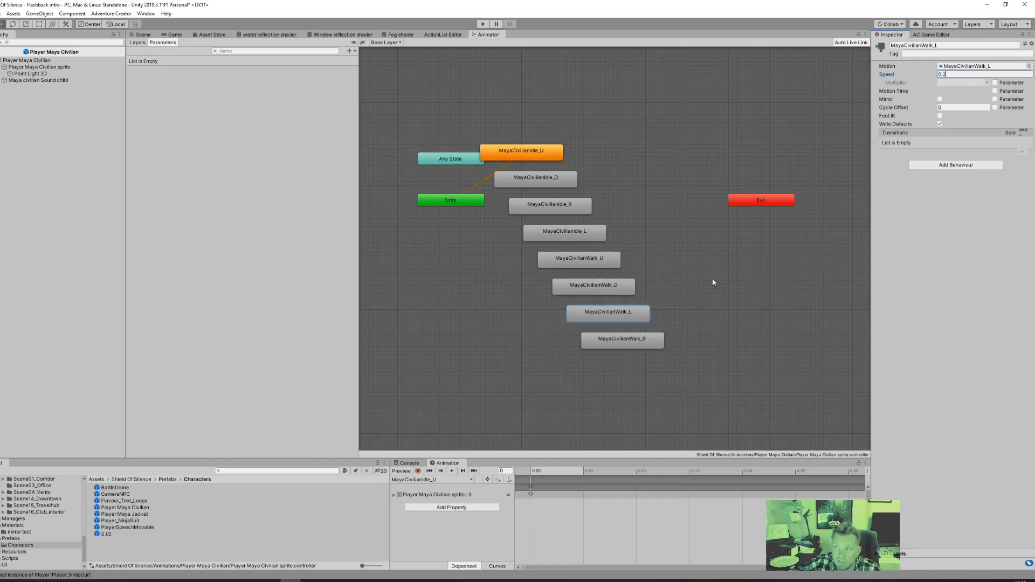
click(622, 346)
click(946, 74)
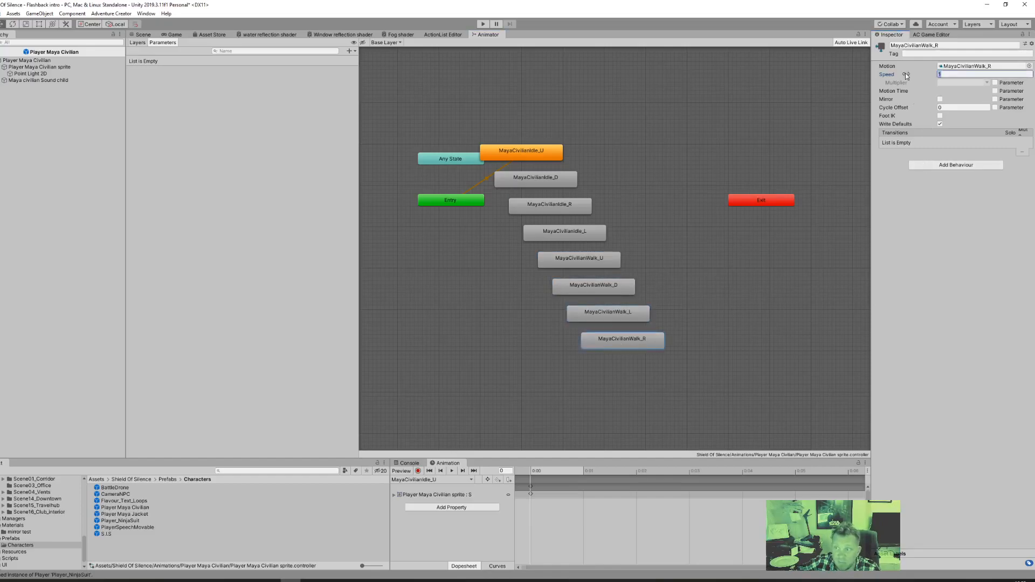
click(720, 303)
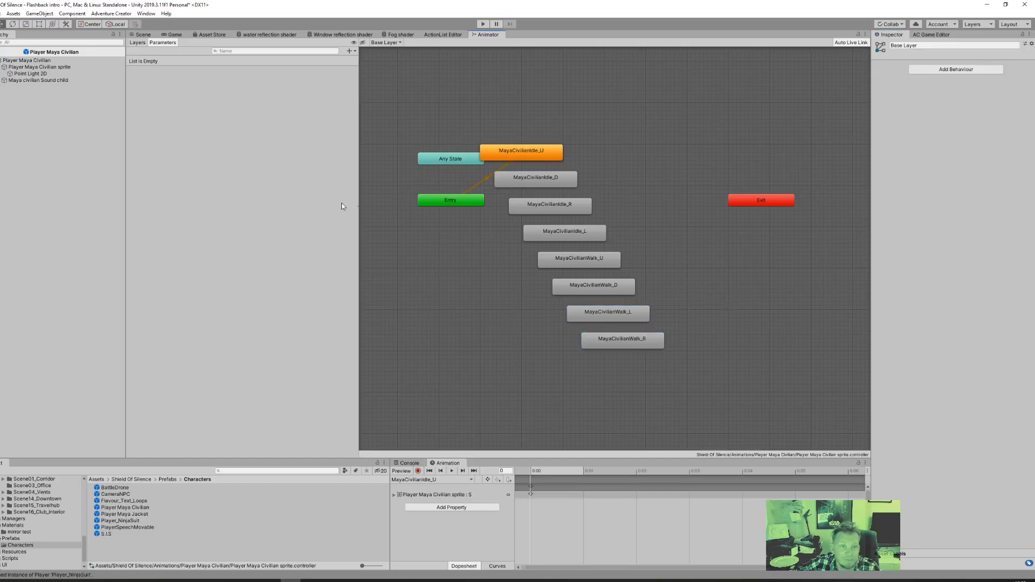
- Return to the Flashback intro scene and make Player Maya Civilian the default player in the Adventure Creator settings
click(142, 34)
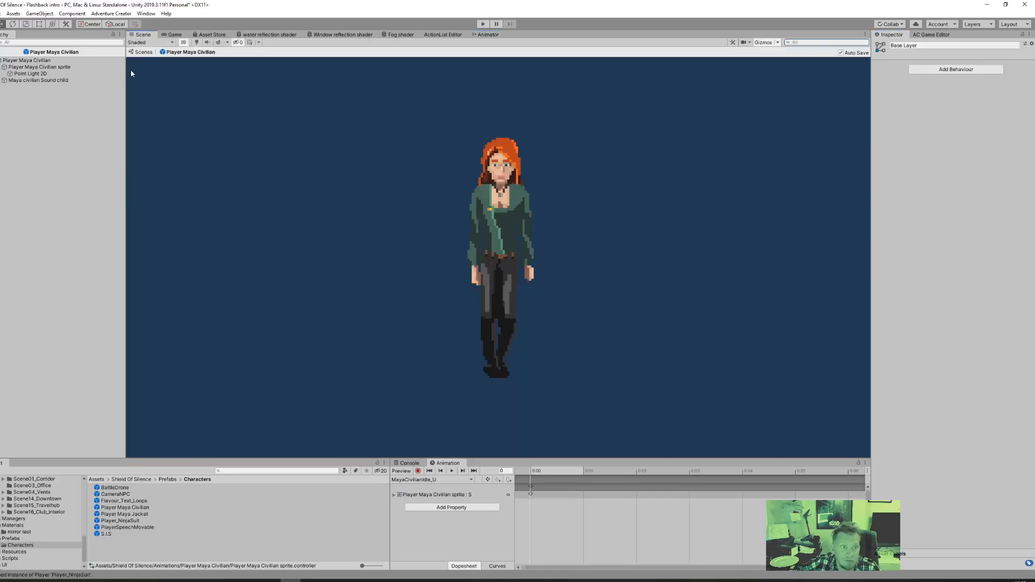
click(144, 52)
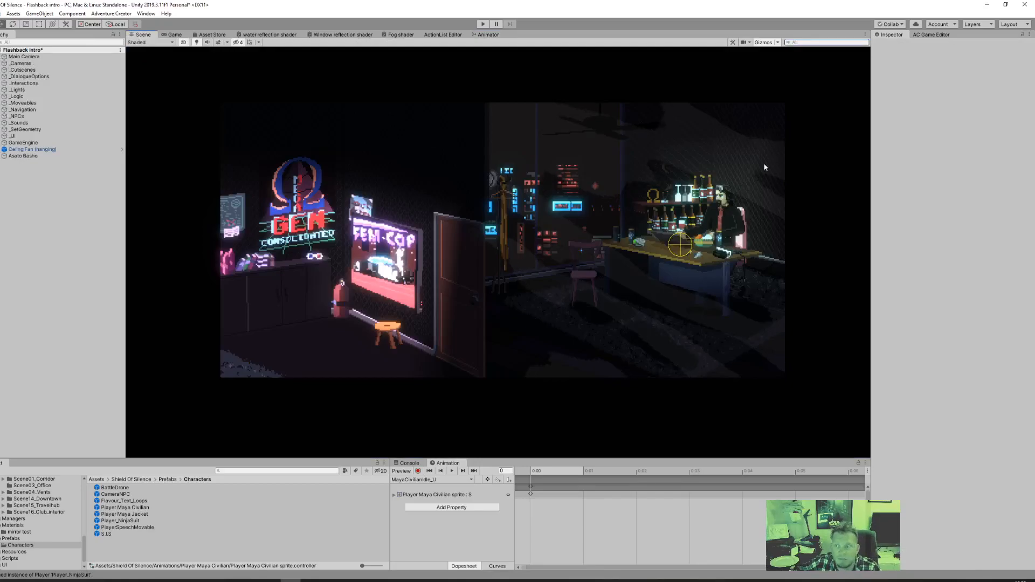
click(937, 33)
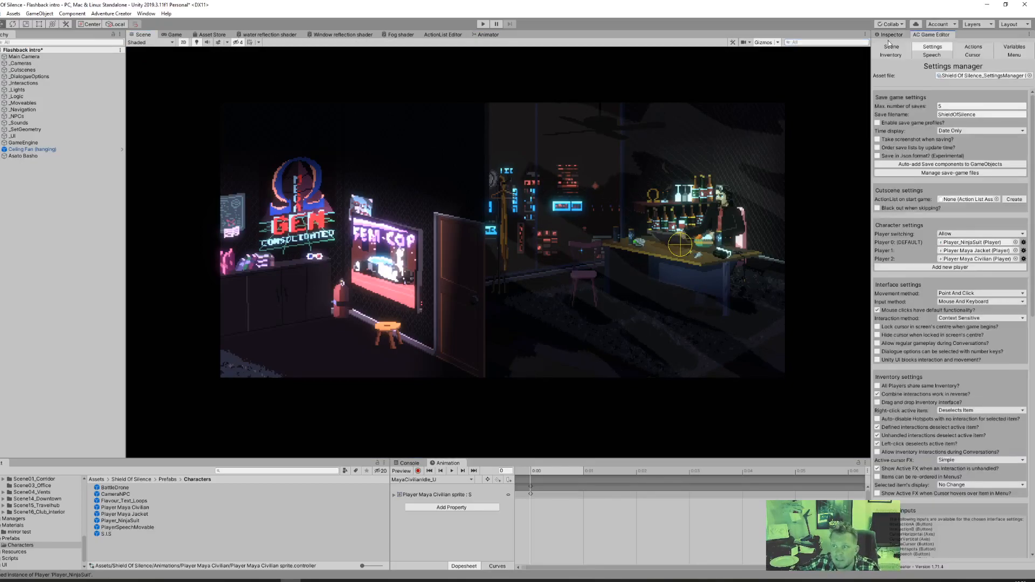
click(1023, 259)
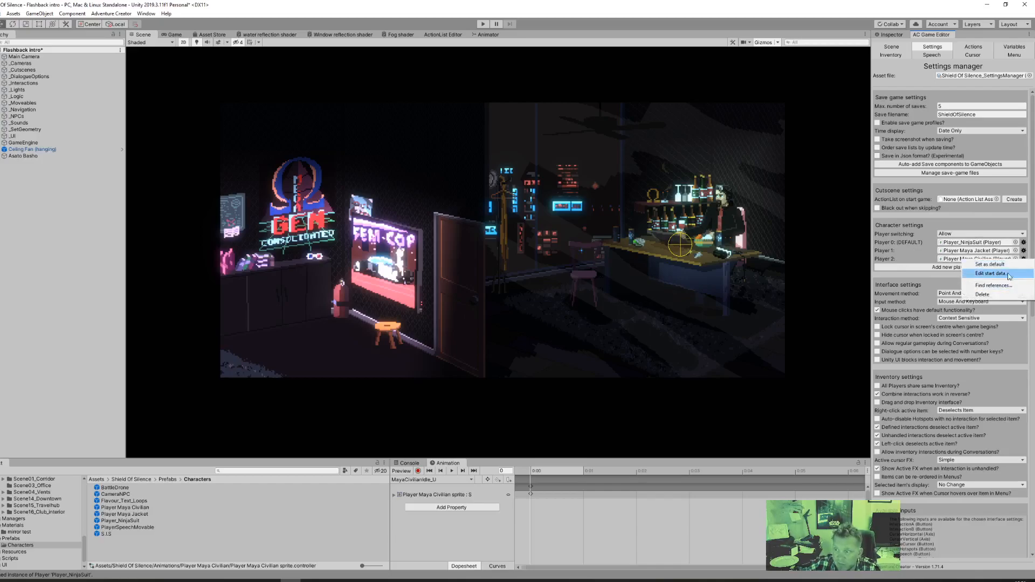
click(990, 264)
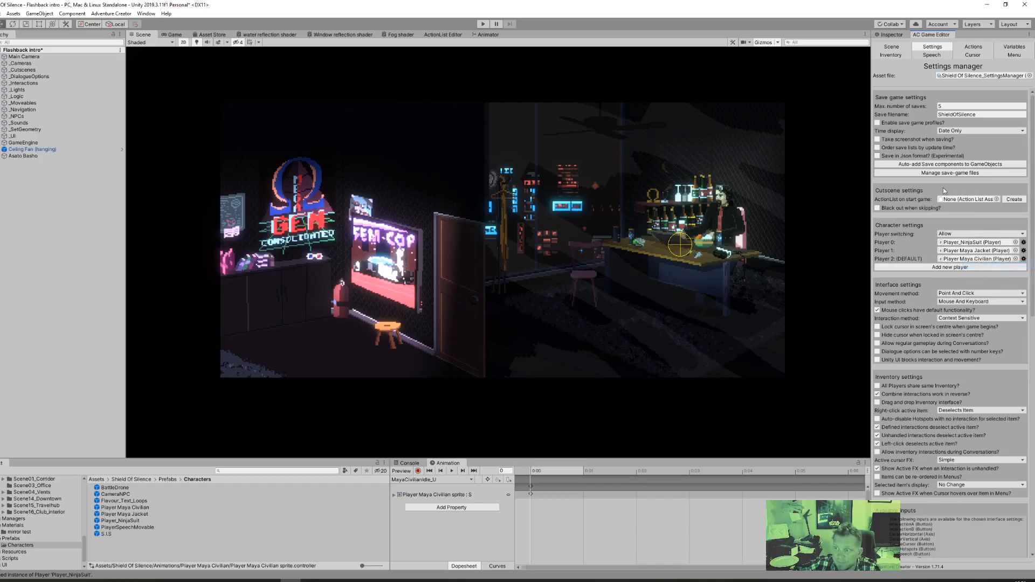
- Play-test the Flashback intro scene by walking Maya around the neon-sign room and through the door into the bar area
click(893, 48)
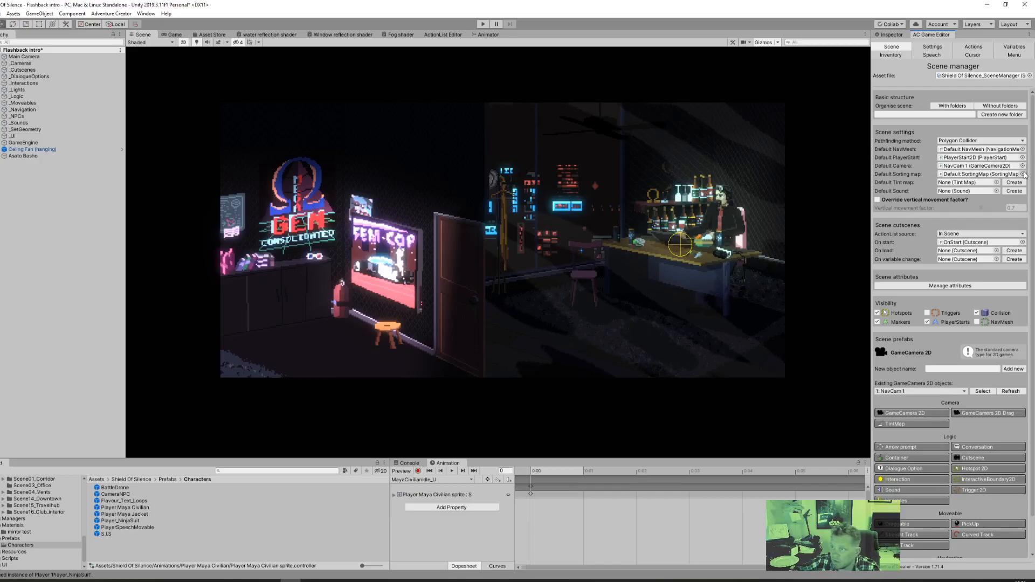
click(485, 24)
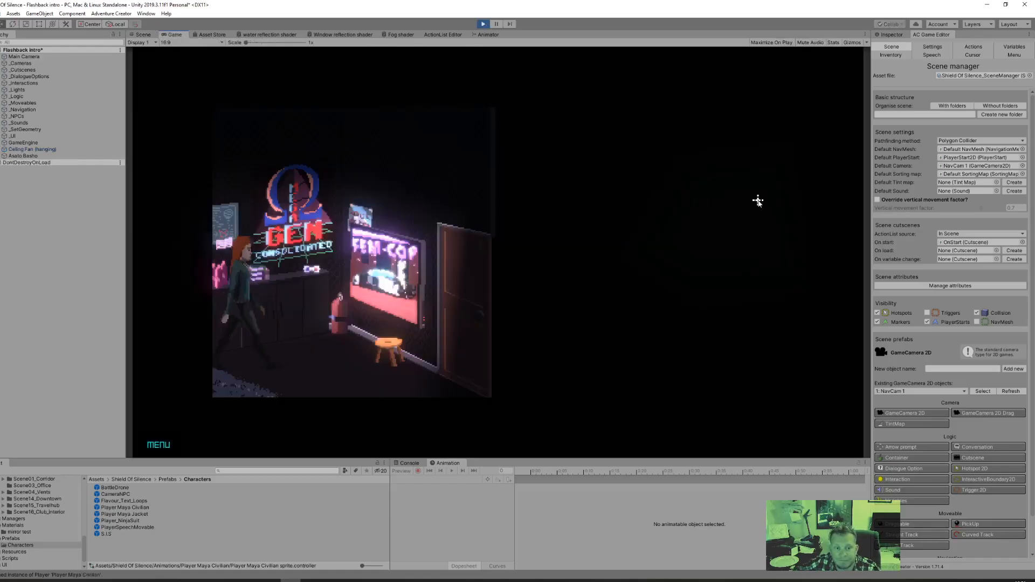
click(255, 382)
click(360, 376)
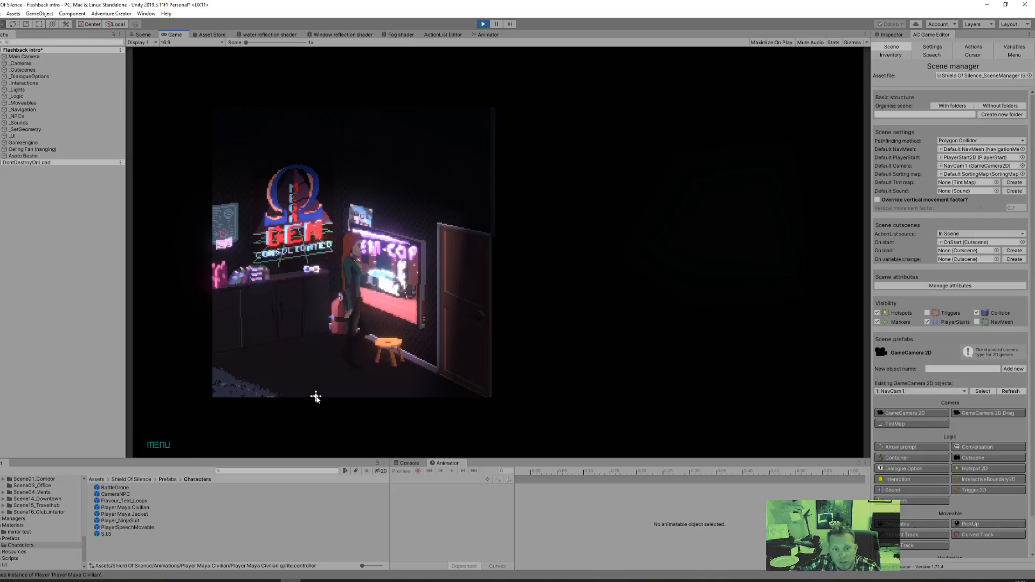
click(489, 336)
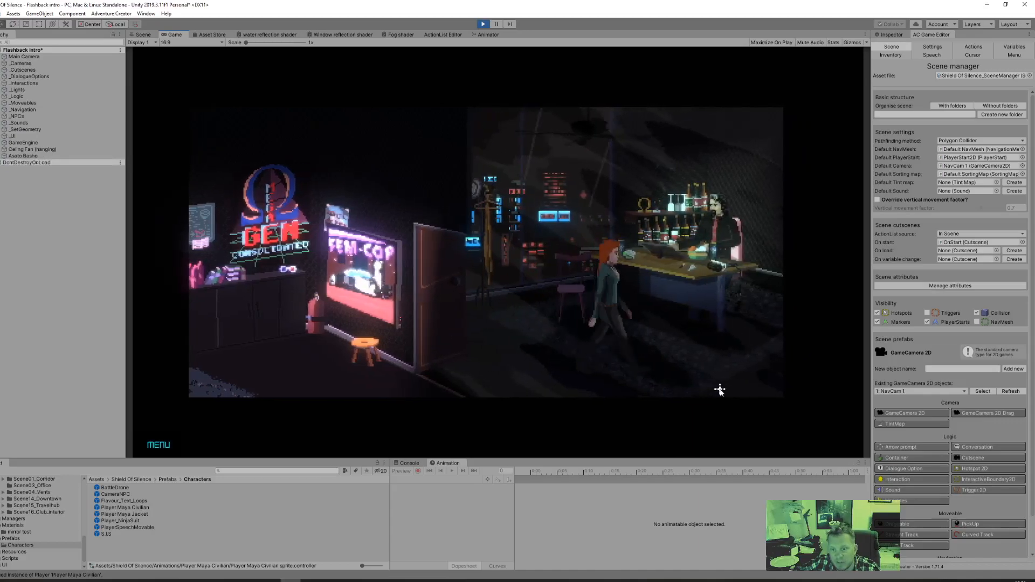
- Walk Maya to the back window and side to side across the bar area to check her walk directions
click(513, 302)
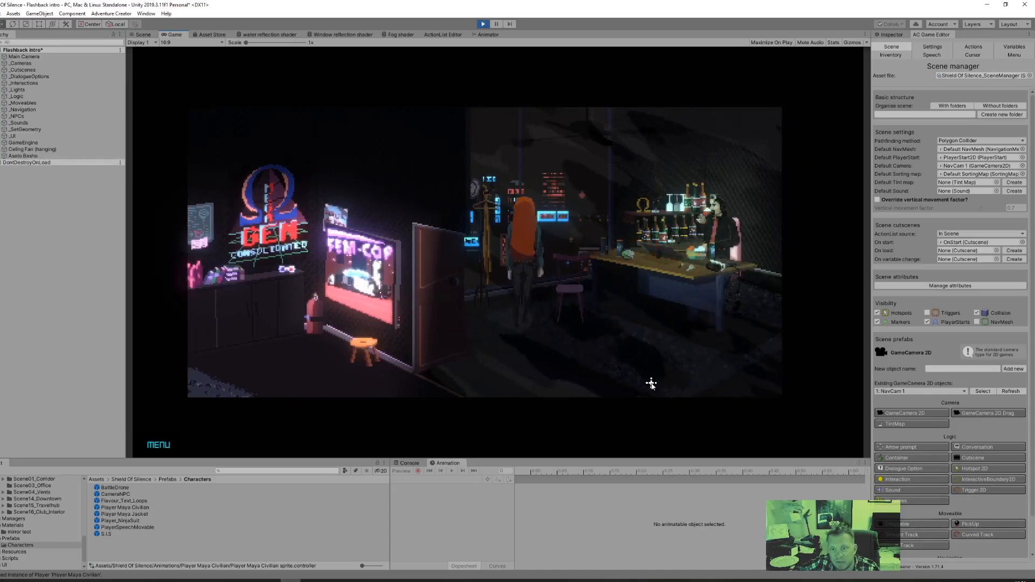
click(519, 383)
click(700, 370)
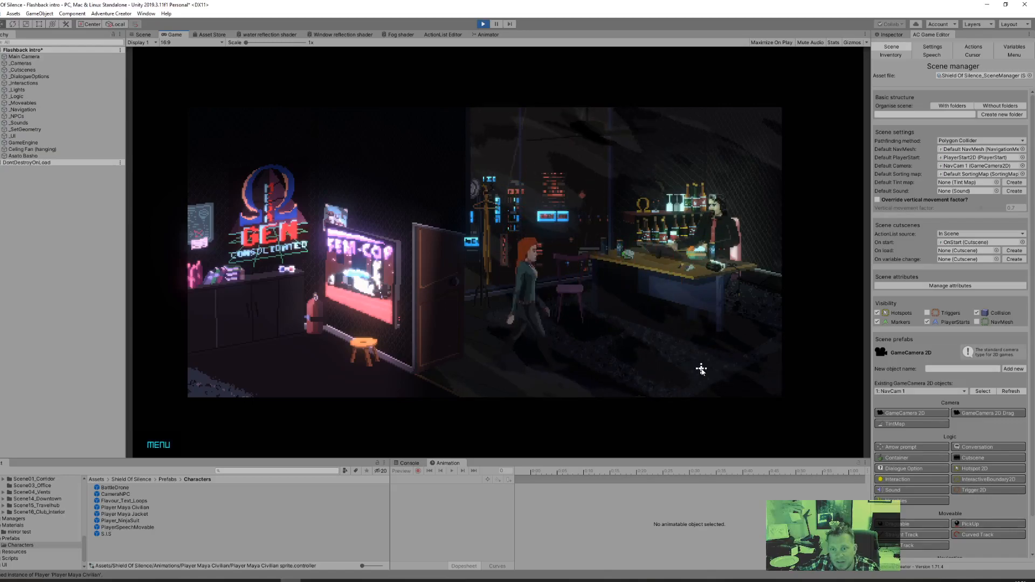
click(550, 370)
- Bring Maya back to the neon-sign room, walk her back and forth there, and end the play test
click(272, 387)
click(347, 381)
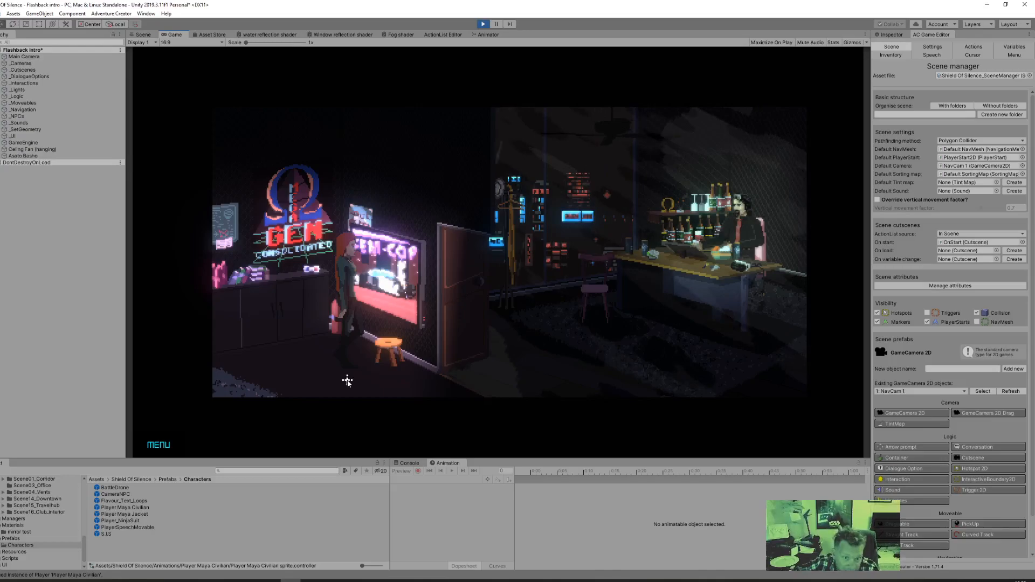
click(273, 372)
click(341, 388)
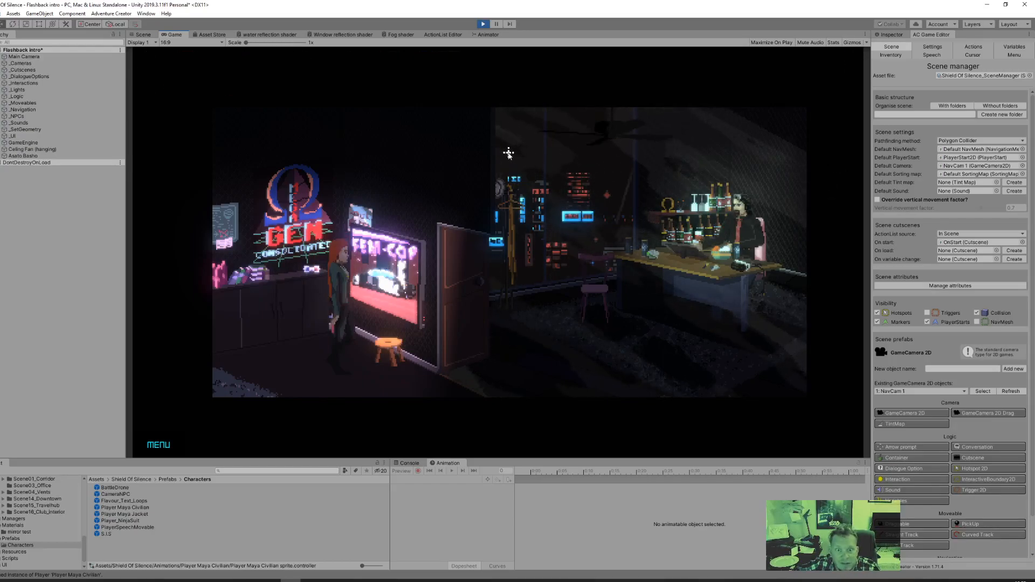
click(483, 24)
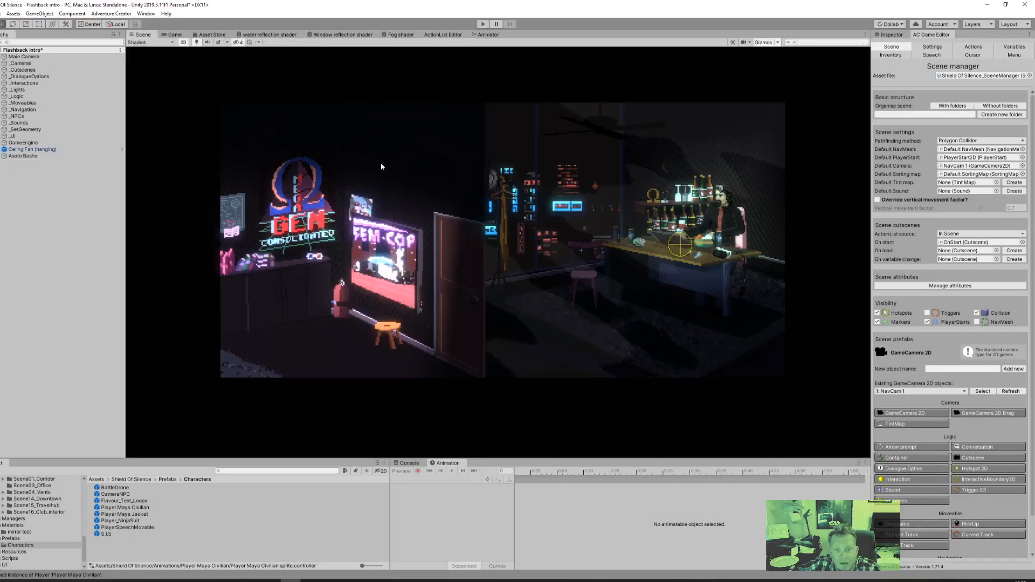
- Locate the scene's Default NavMesh from the Adventure Creator scene settings and show its component properties
click(894, 36)
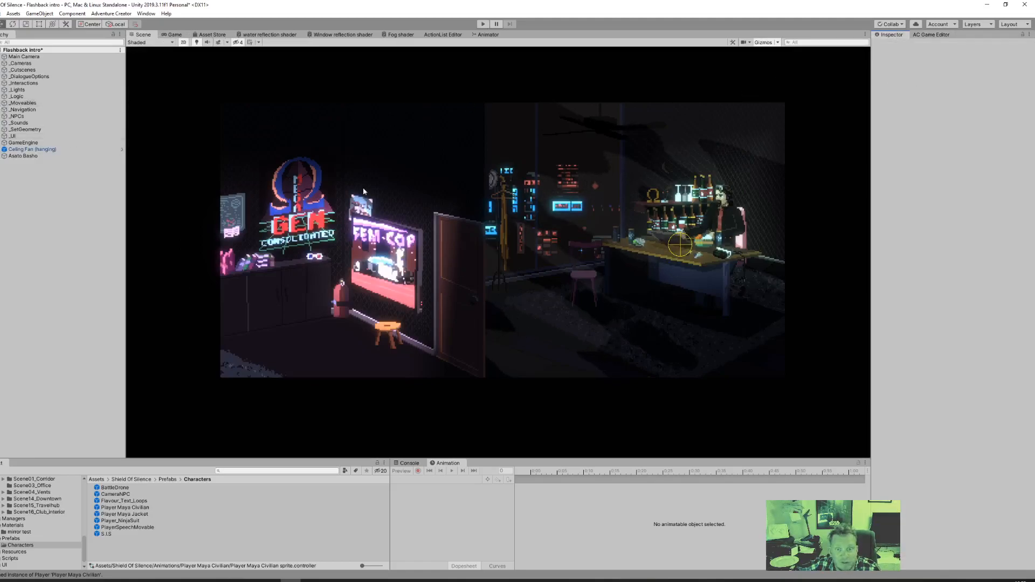
click(936, 35)
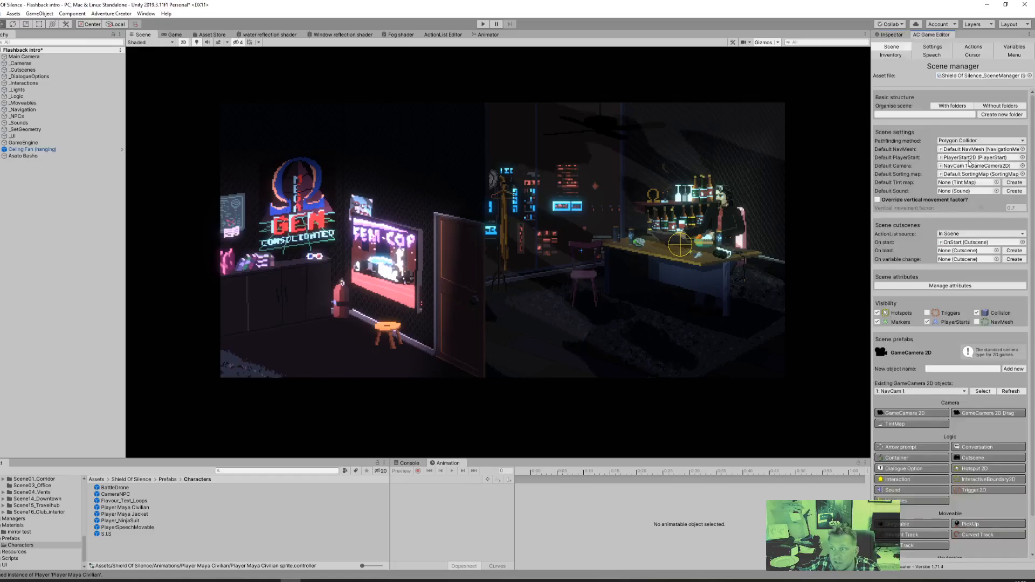
click(982, 150)
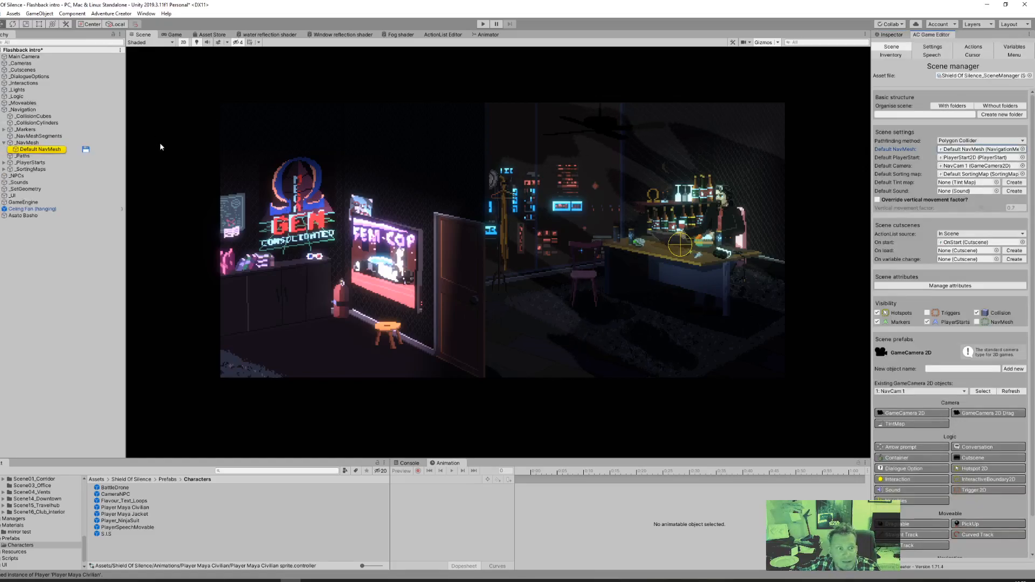
click(45, 150)
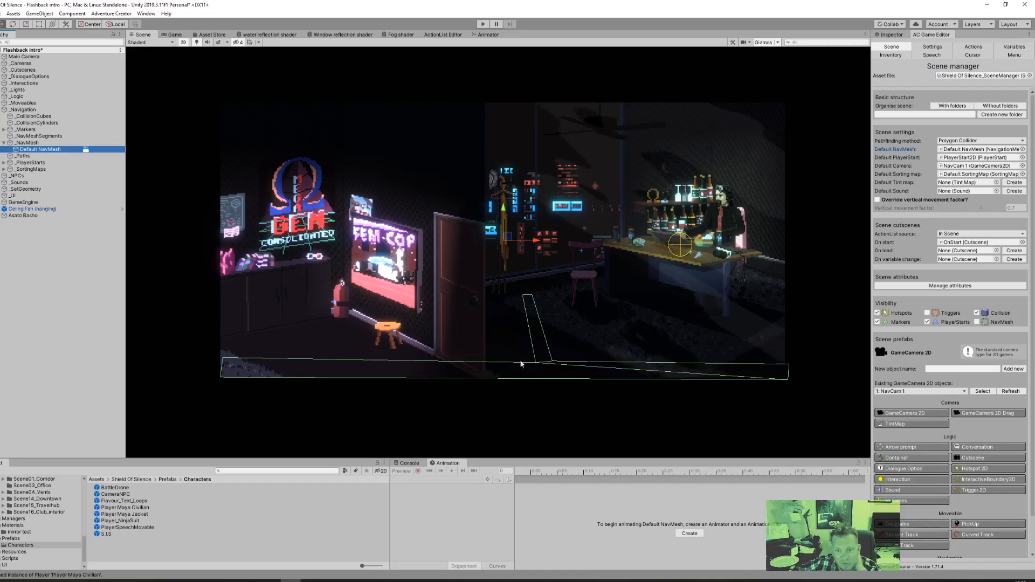
click(899, 33)
- Try extending the Default NavMesh's polygon collider over the floors of the neon-sign room and the bar area
click(944, 116)
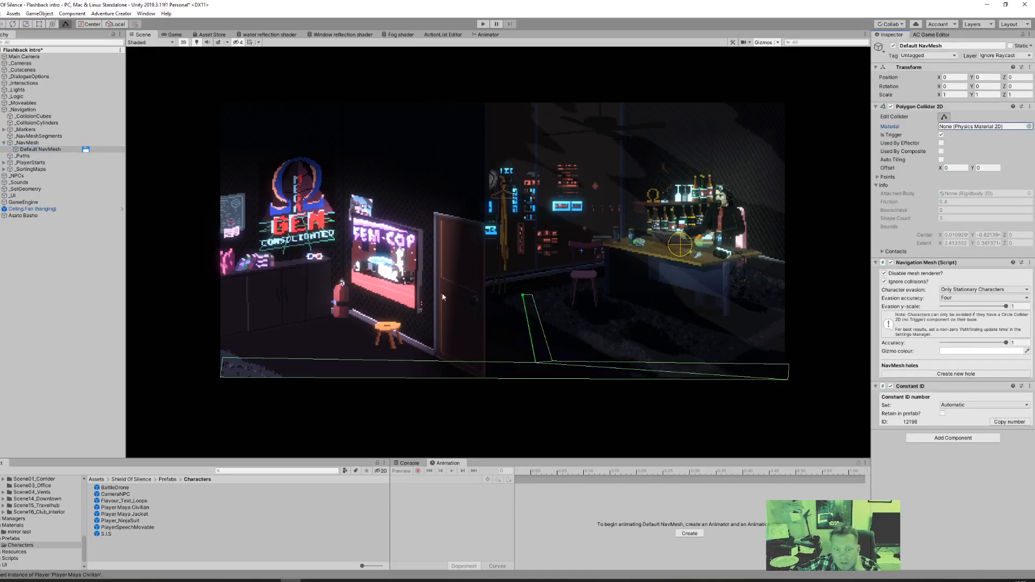
drag(410, 359, 337, 317)
mouse_move(426, 338)
mouse_down()
mouse_move(430, 363)
mouse_move(433, 356)
mouse_up()
drag(306, 328, 221, 339)
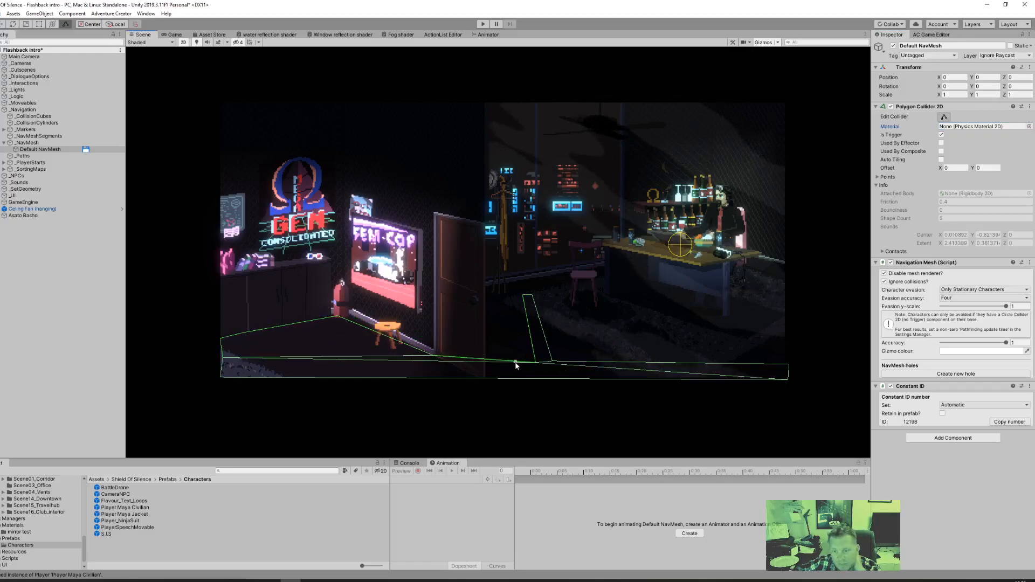
drag(610, 363, 615, 286)
drag(702, 324, 744, 318)
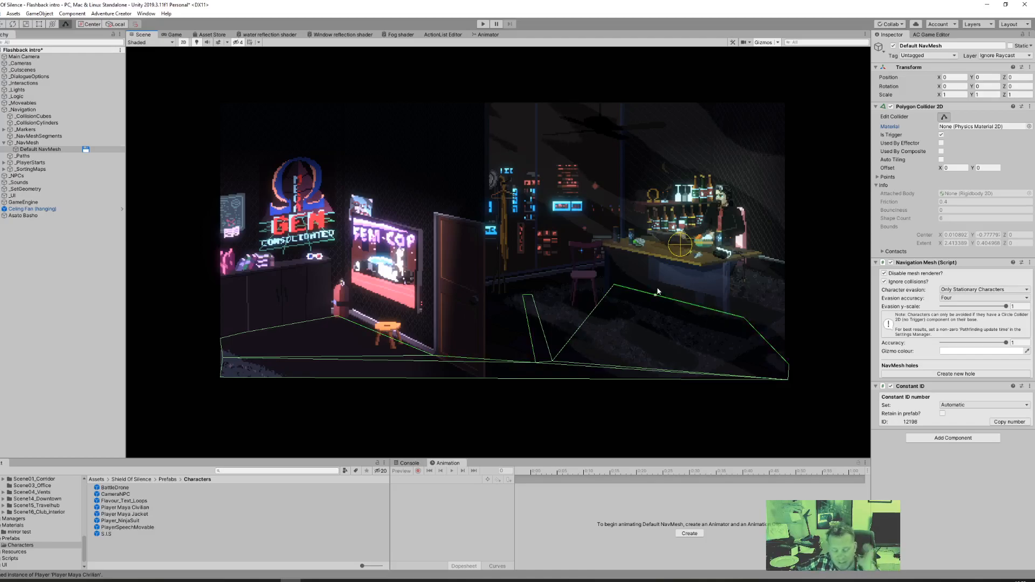
- Undo all the Default NavMesh point edits and leave collider editing
key(ctrl+z)
key(ctrl+z)
key(ctrl+z)
key(ctrl+z)
key(ctrl+z)
key(ctrl+z)
key(ctrl+z)
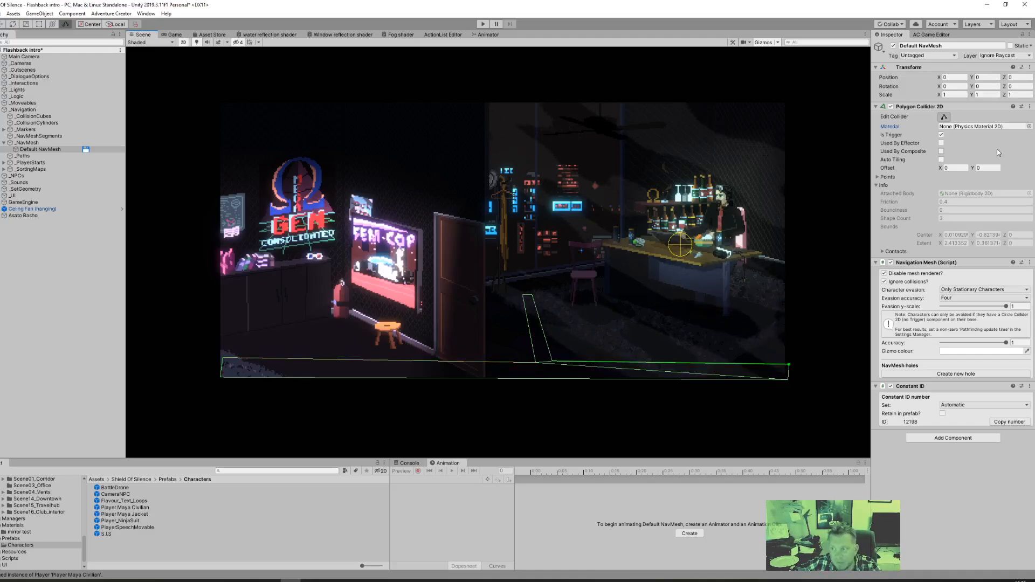
click(944, 117)
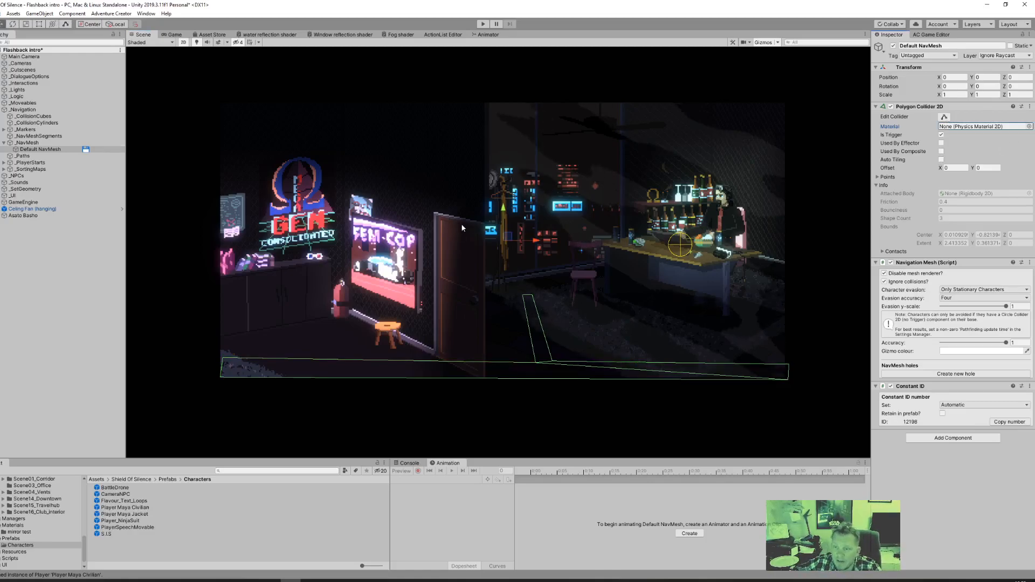
- Run the scene again and walk Maya back and forth across the neon-sign room floor
click(483, 24)
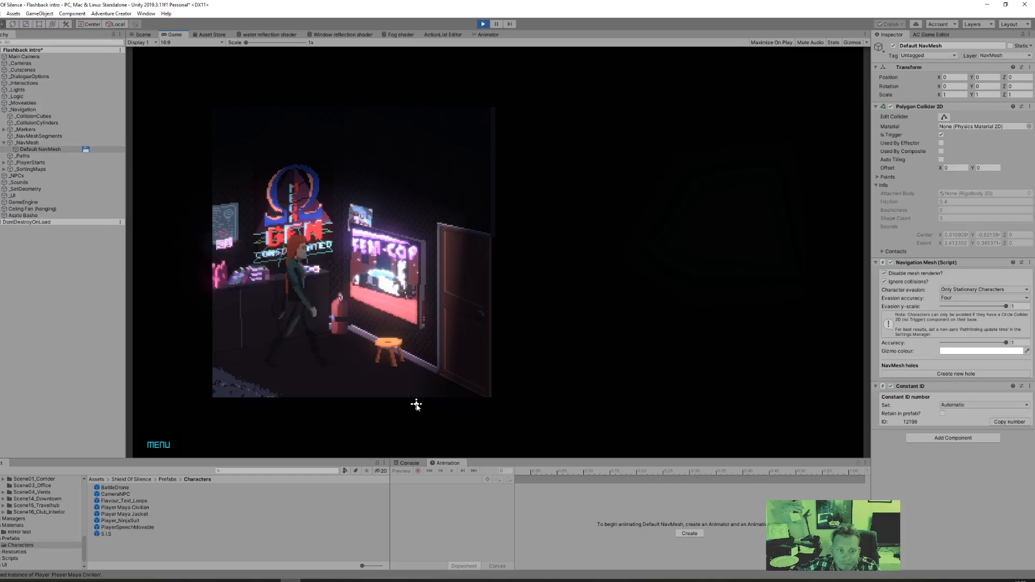
click(268, 370)
click(349, 377)
click(278, 374)
click(351, 384)
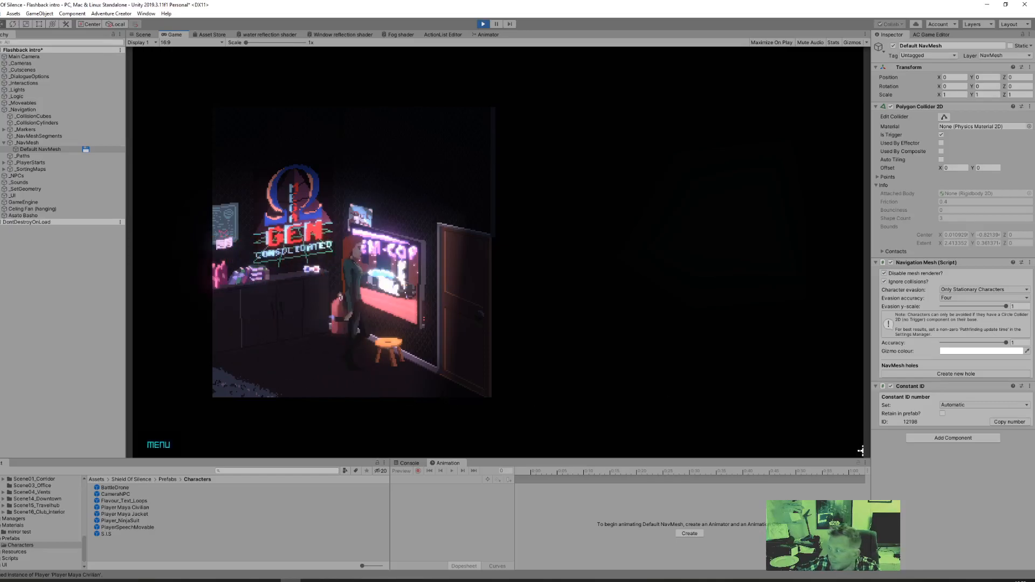